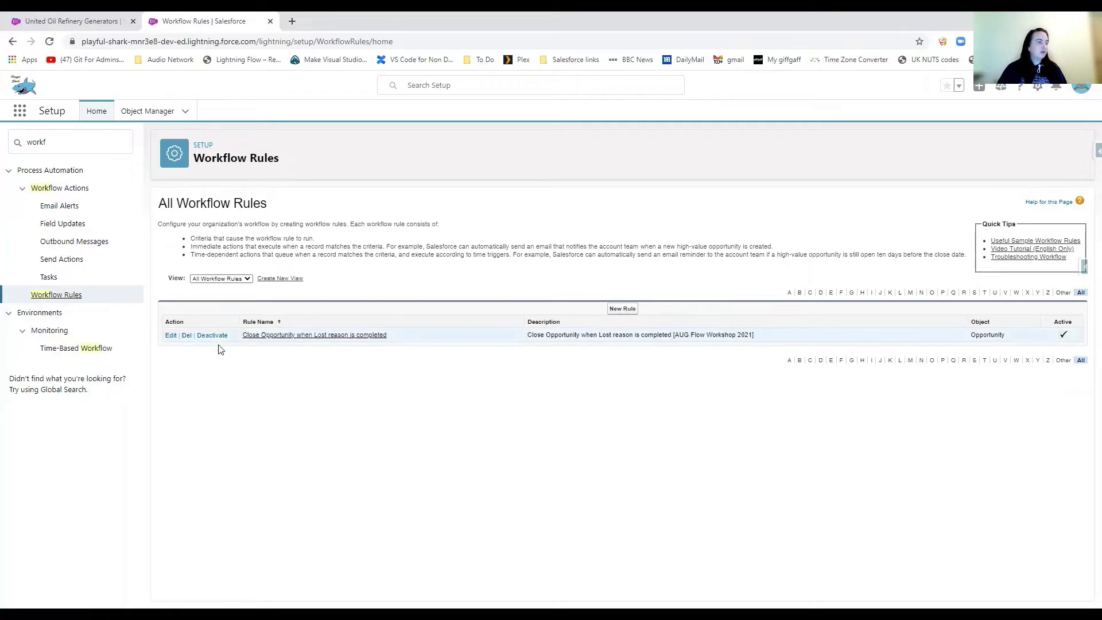
Review the evaluation and rule criteria of the workflow rule "Close Opportunity when Lost reason is completed" without changing them.
{"action": "left_click", "coordinate": [281, 336]}
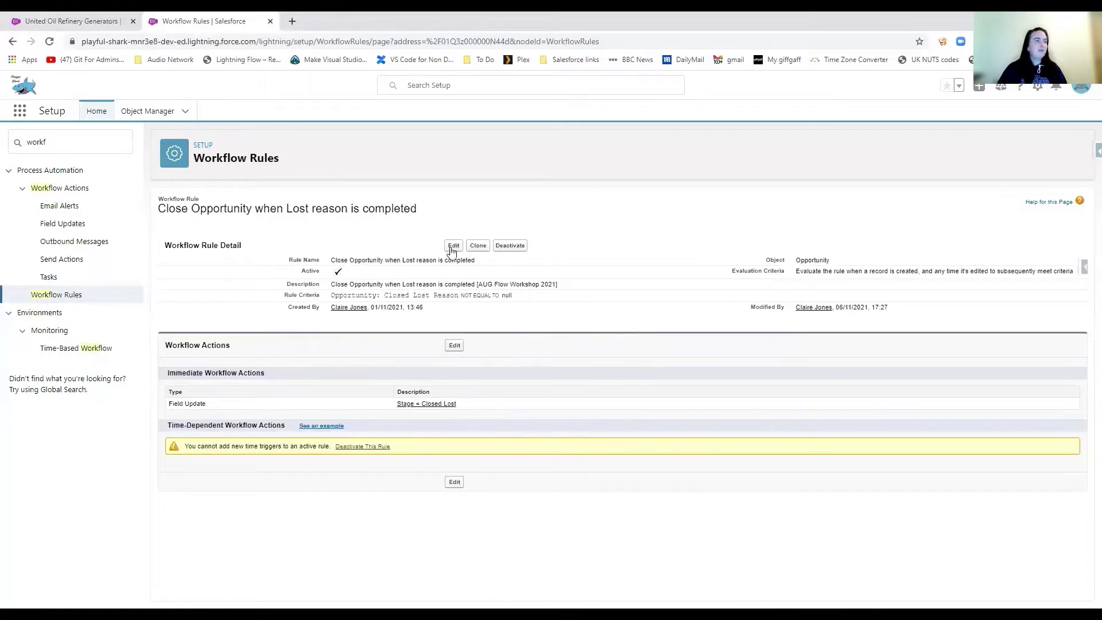
{"action": "left_click", "coordinate": [453, 247]}
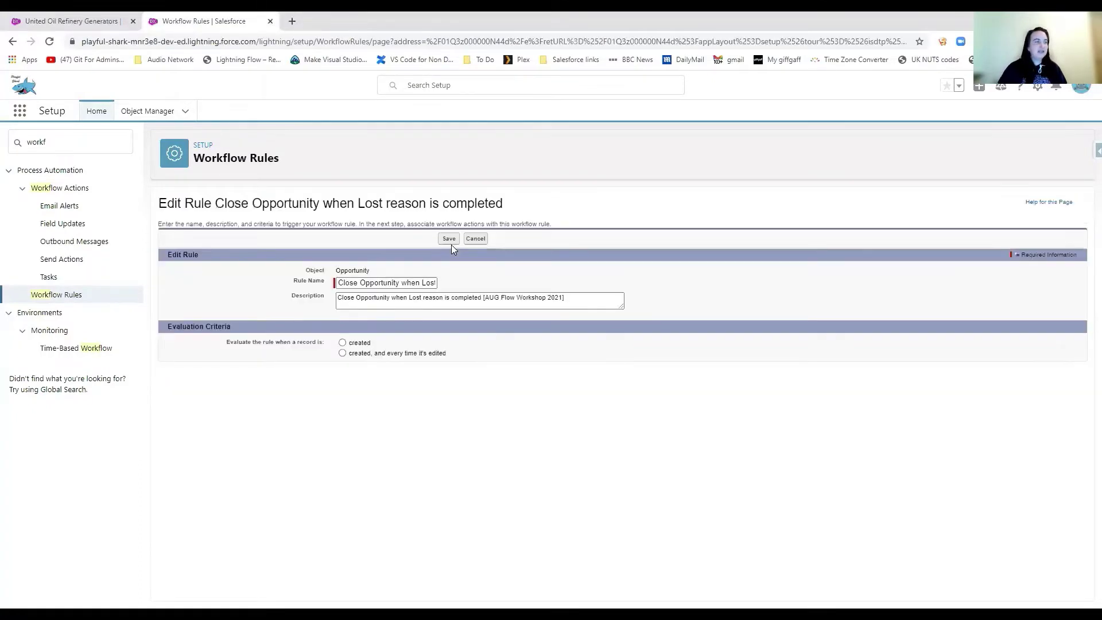
{"action": "left_click", "coordinate": [488, 278]}
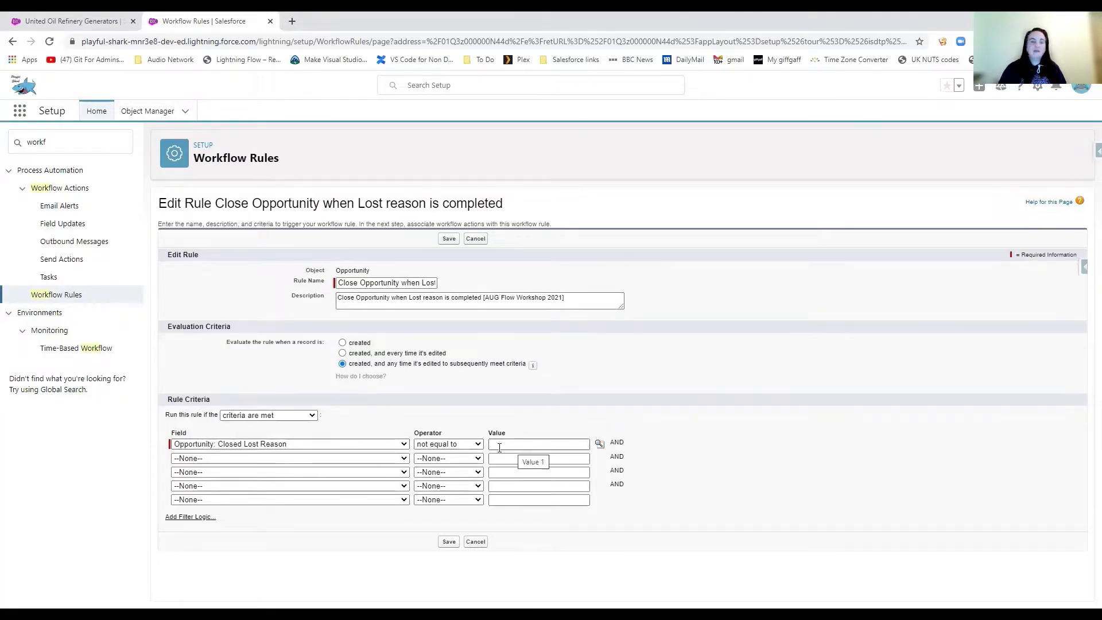
{"action": "left_click", "coordinate": [478, 543]}
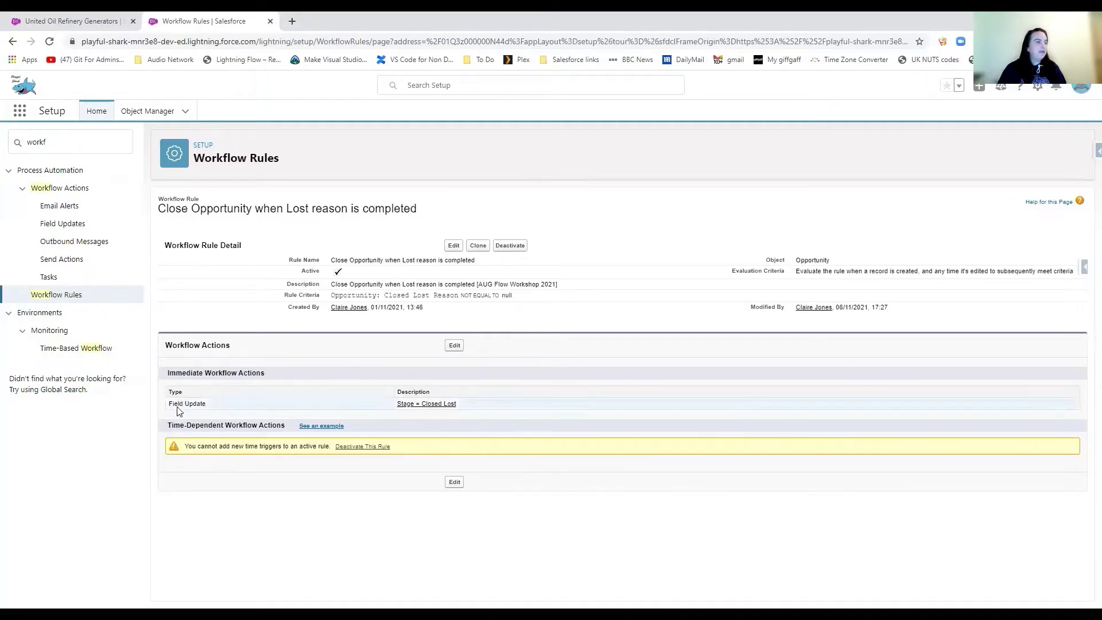
Check the workflow rule's "Stage = Closed Lost" field update and deactivate the rule.
{"action": "left_click", "coordinate": [430, 408]}
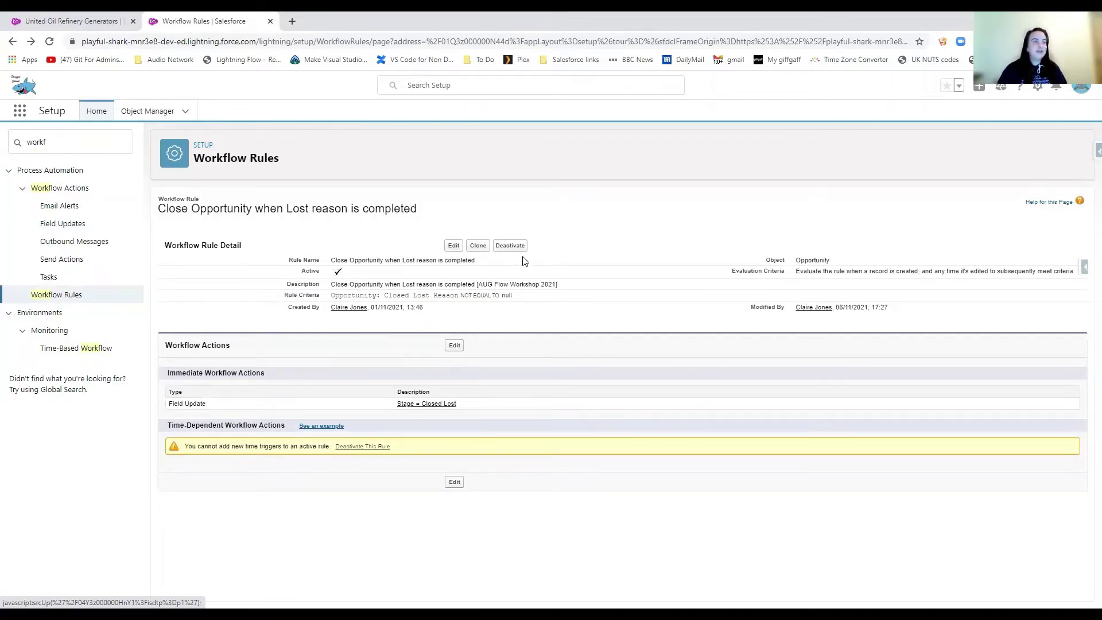
{"action": "left_click", "coordinate": [510, 245]}
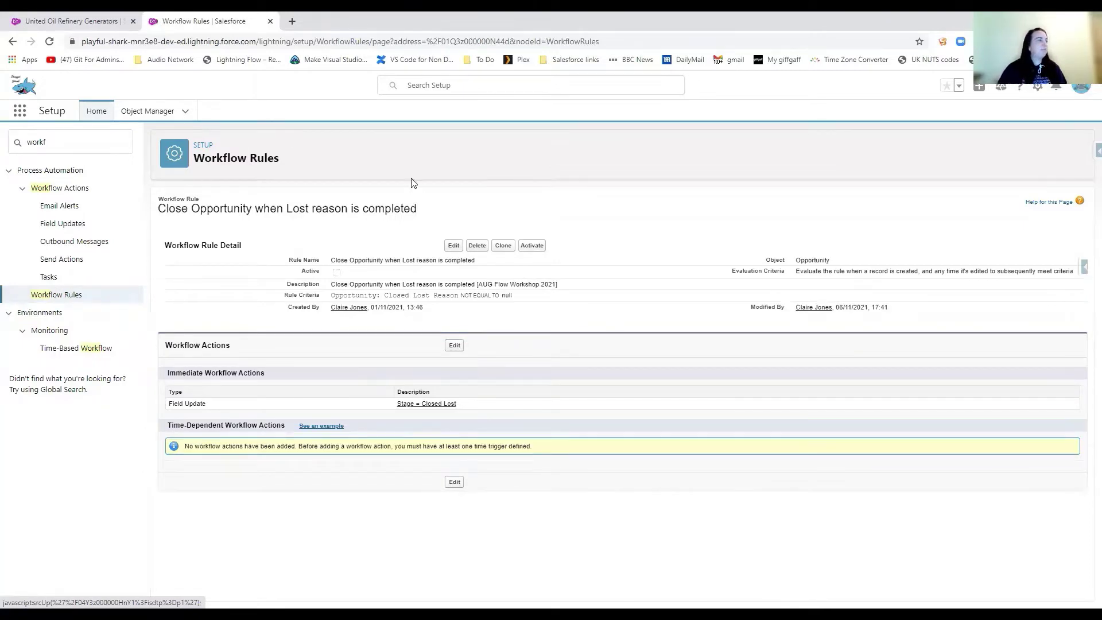
Find the Opportunity object in Object Manager and open its Fields & Relationships.
{"action": "left_click", "coordinate": [164, 118]}
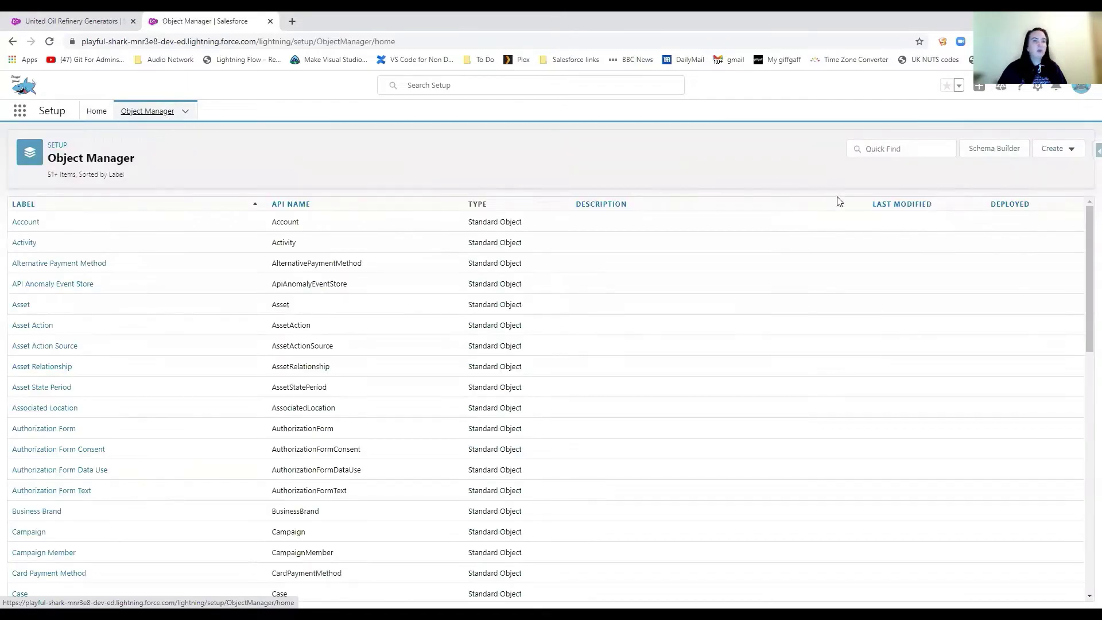
{"action": "left_click", "coordinate": [886, 150]}
{"action": "type", "text": "opport"}
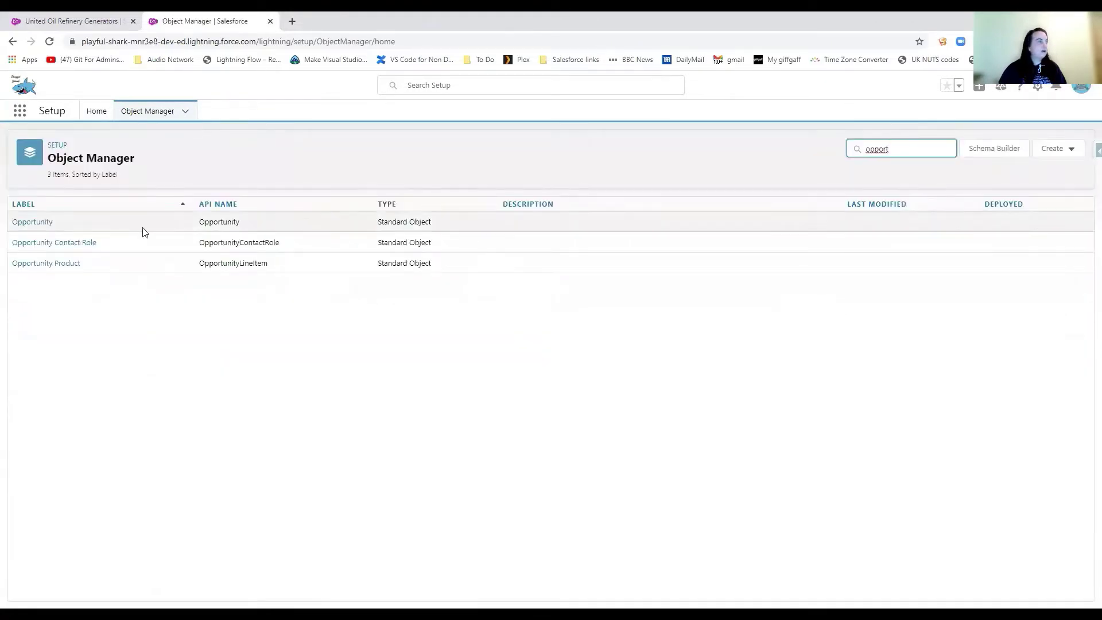
{"action": "left_click", "coordinate": [46, 224]}
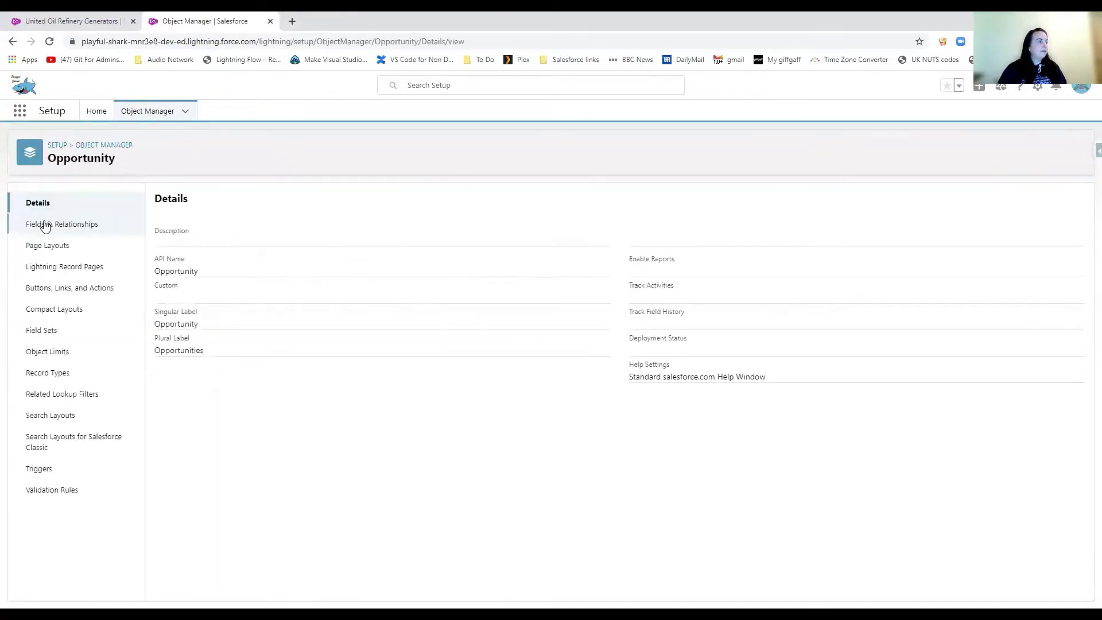
{"action": "left_click", "coordinate": [52, 226]}
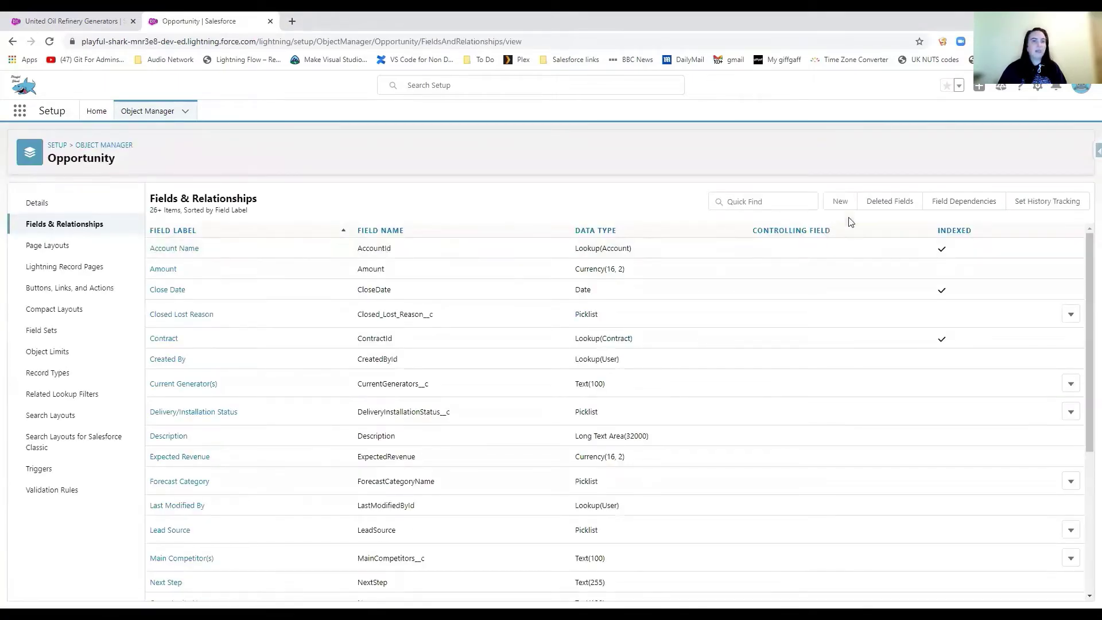
Start a new custom field on the Opportunity object with the Picklist data type.
{"action": "left_click", "coordinate": [840, 201]}
{"action": "scroll", "coordinate": [249, 430], "scroll_direction": "down", "scroll_amount": 2}
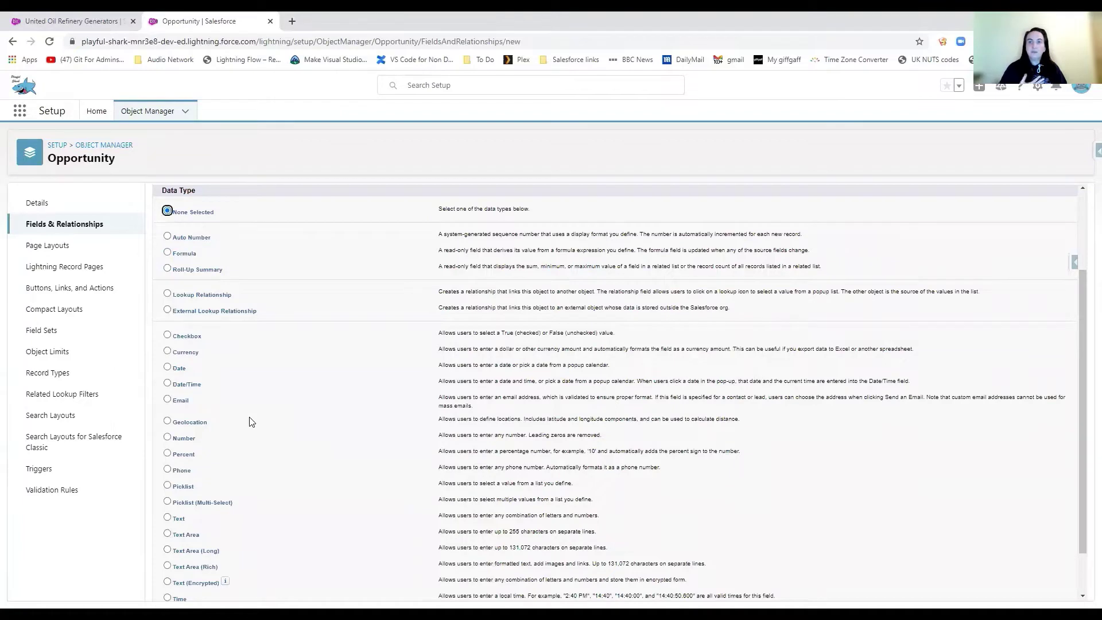
{"action": "left_click", "coordinate": [167, 486]}
{"action": "scroll", "coordinate": [981, 578], "scroll_direction": "down", "scroll_amount": 2}
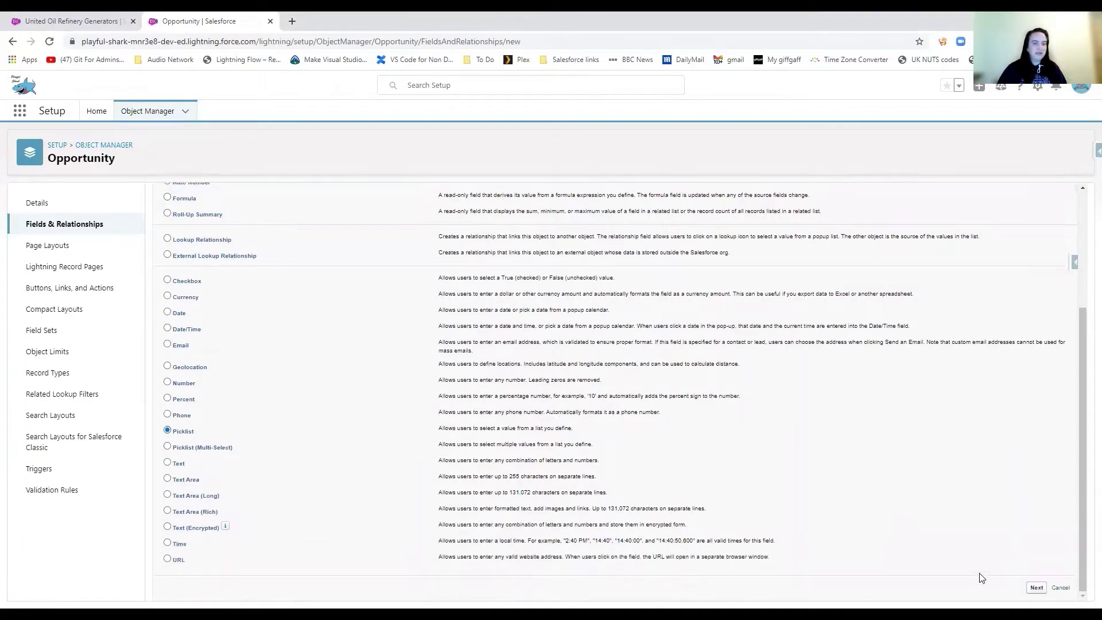
{"action": "left_click", "coordinate": [1035, 588]}
Label the field "Reason for Loss" and enter the picklist values Price, Features, Stock availability, No response and Other, one per line.
{"action": "left_click", "coordinate": [346, 280]}
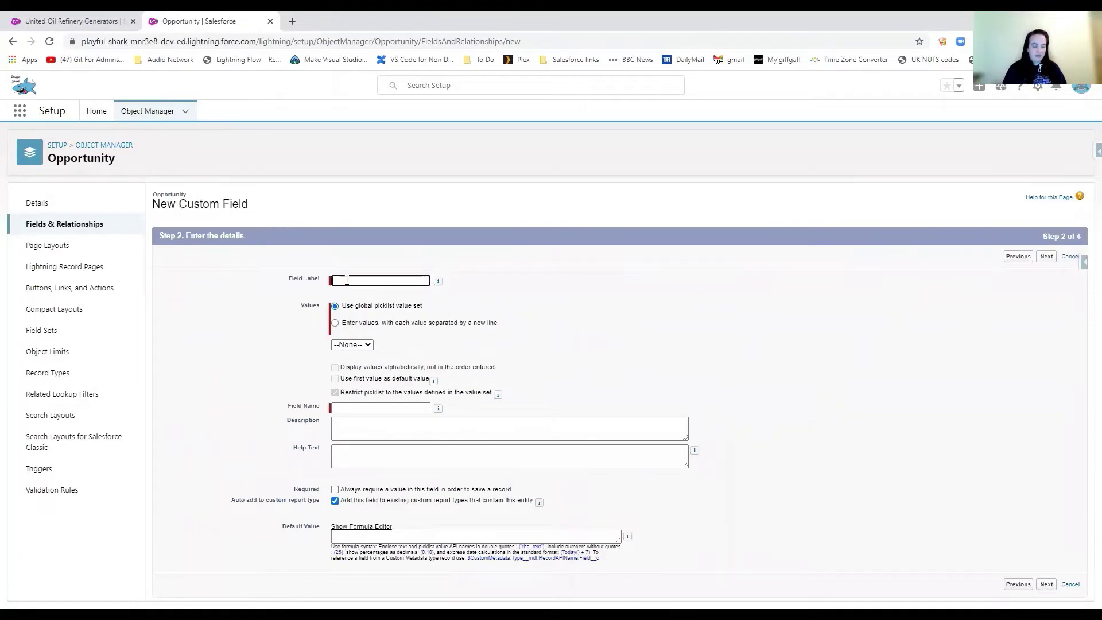
{"action": "type", "text": "Reason for"}
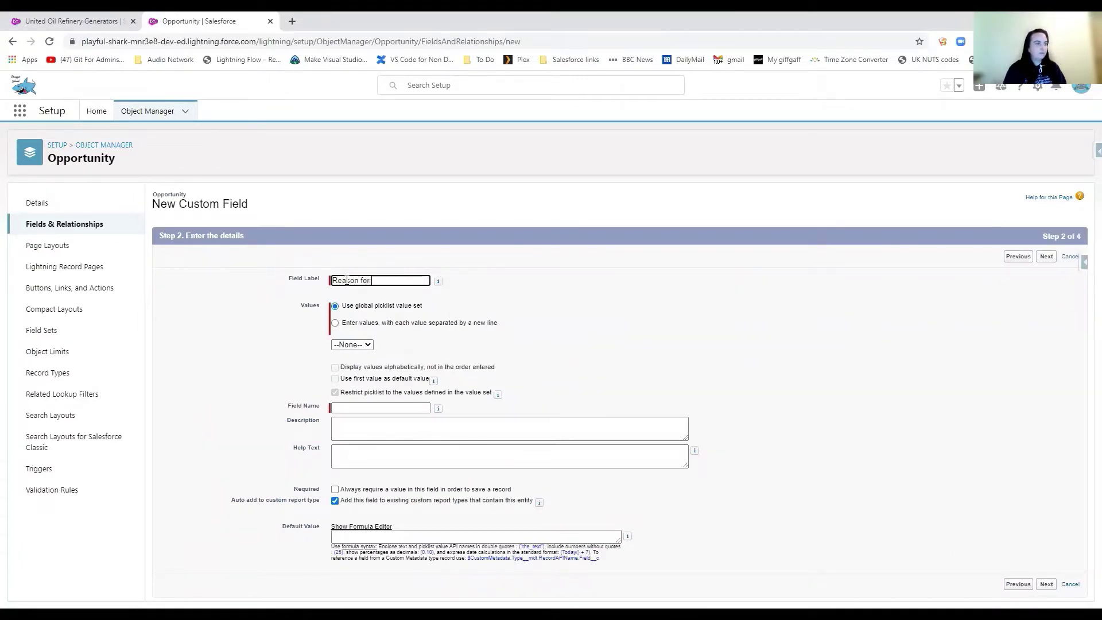
{"action": "type", "text": " Loss"}
{"action": "left_click", "coordinate": [335, 323]}
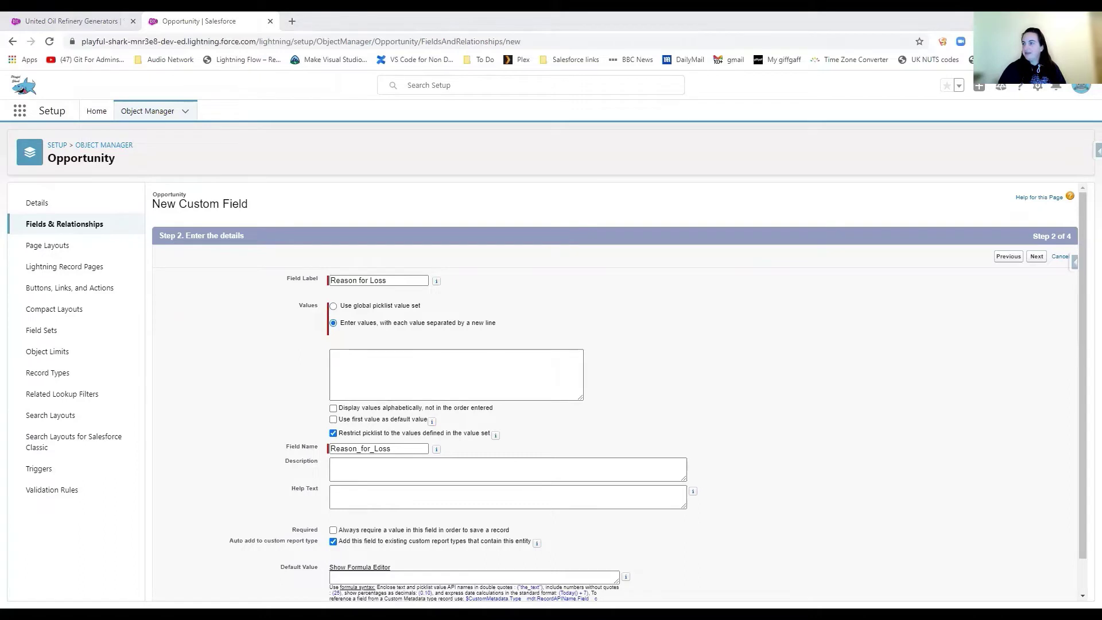
{"action": "left_click", "coordinate": [443, 350]}
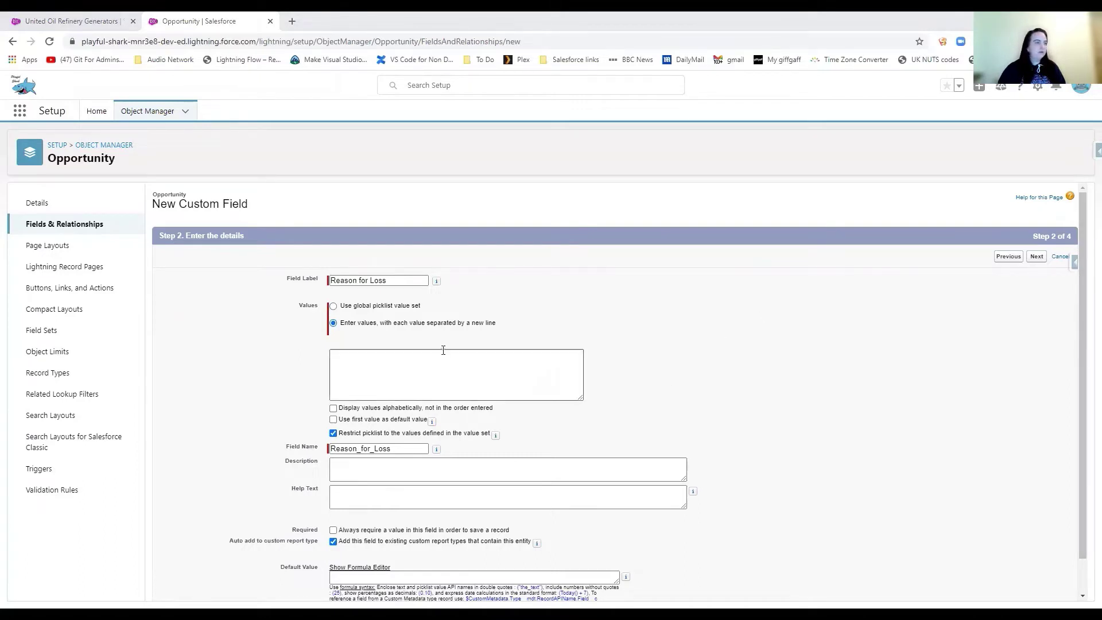
{"action": "type", "text": "Price Features Stock availability No response Other"}
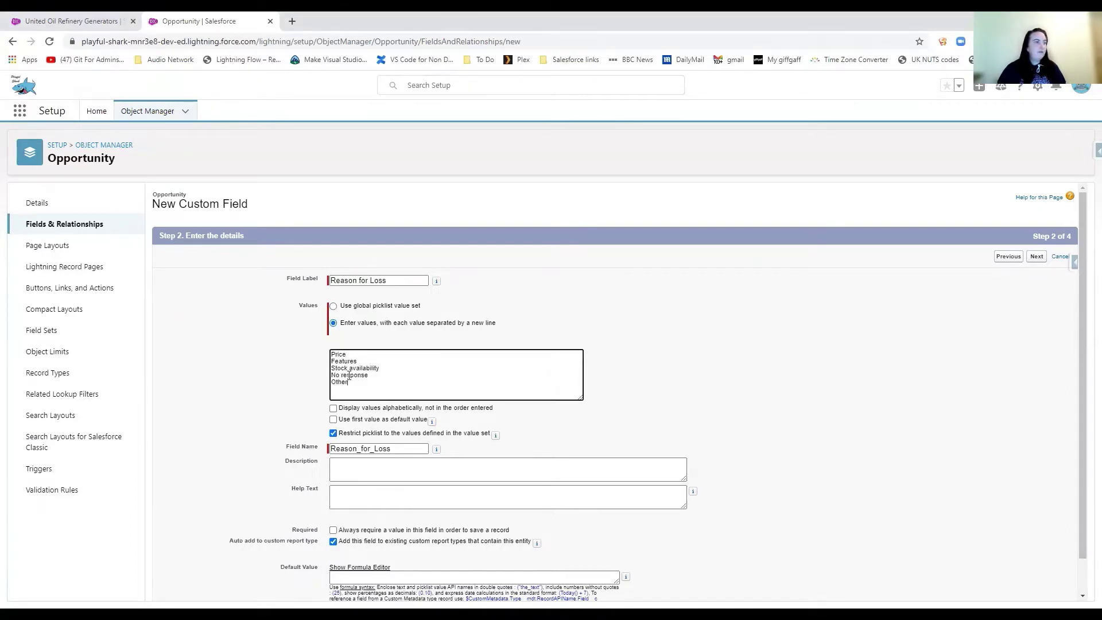
{"action": "left_click", "coordinate": [292, 365]}
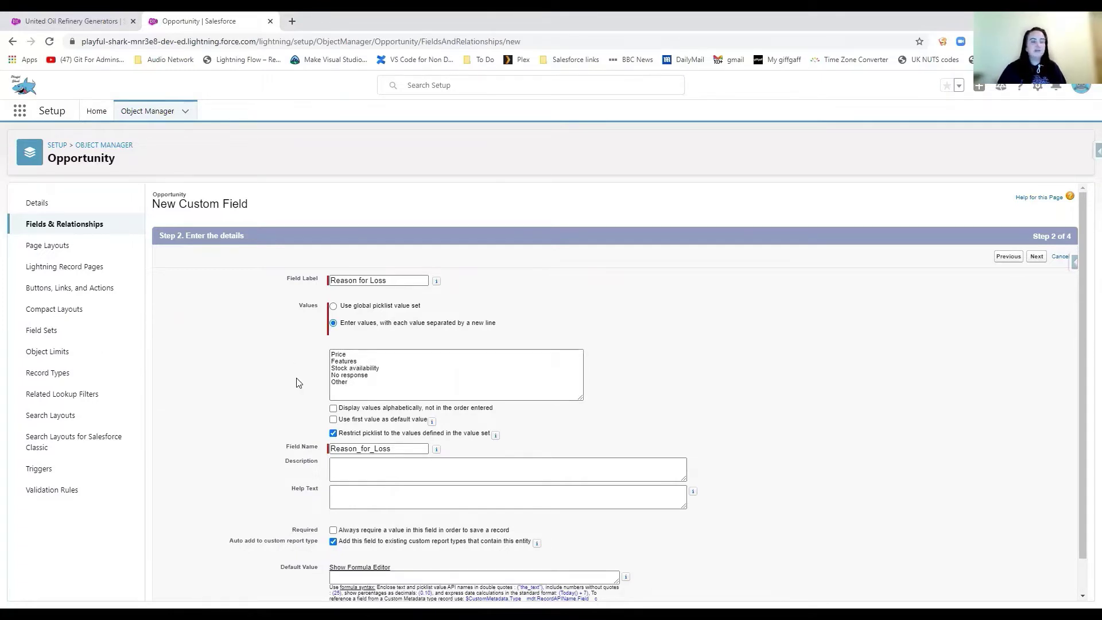
Set the field's description to "Reason why we lost this opportunity".
{"action": "left_click", "coordinate": [353, 474]}
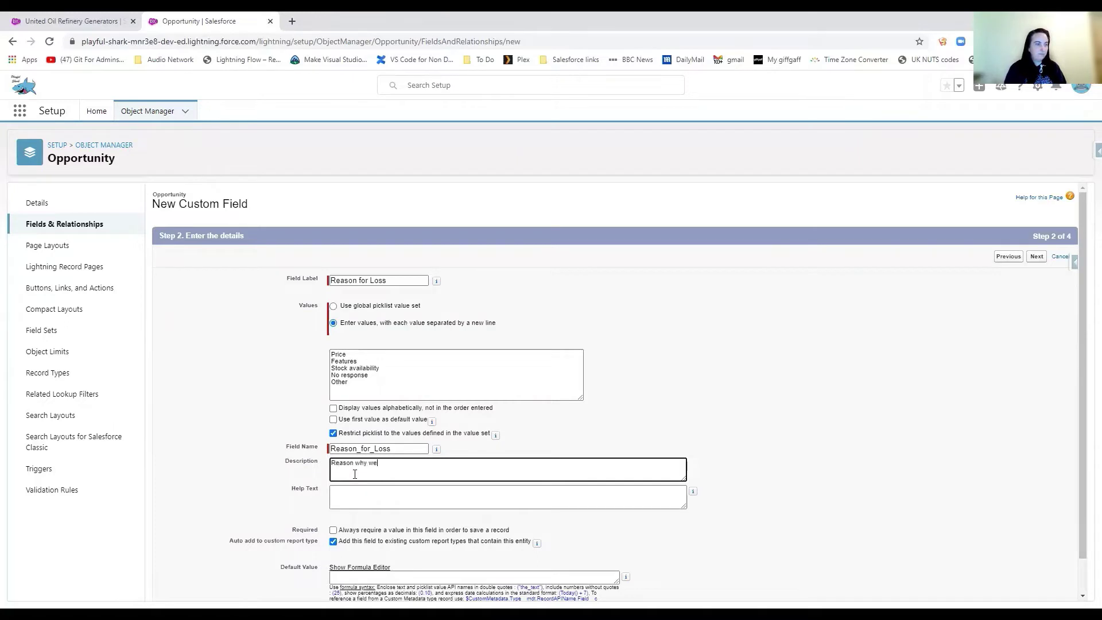
{"action": "type", "text": "Reason why we lost this opportunity"}
{"action": "left_click", "coordinate": [274, 478]}
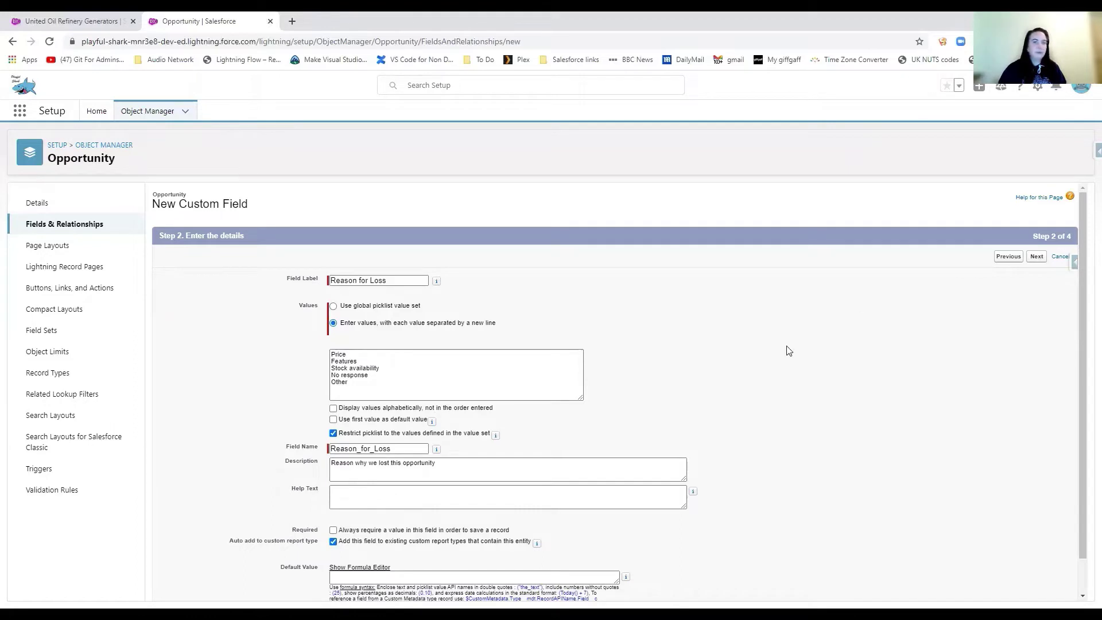
Make the Reason for Loss field visible to all profiles and save it with all Opportunity page layouts included.
{"action": "left_click", "coordinate": [1036, 259]}
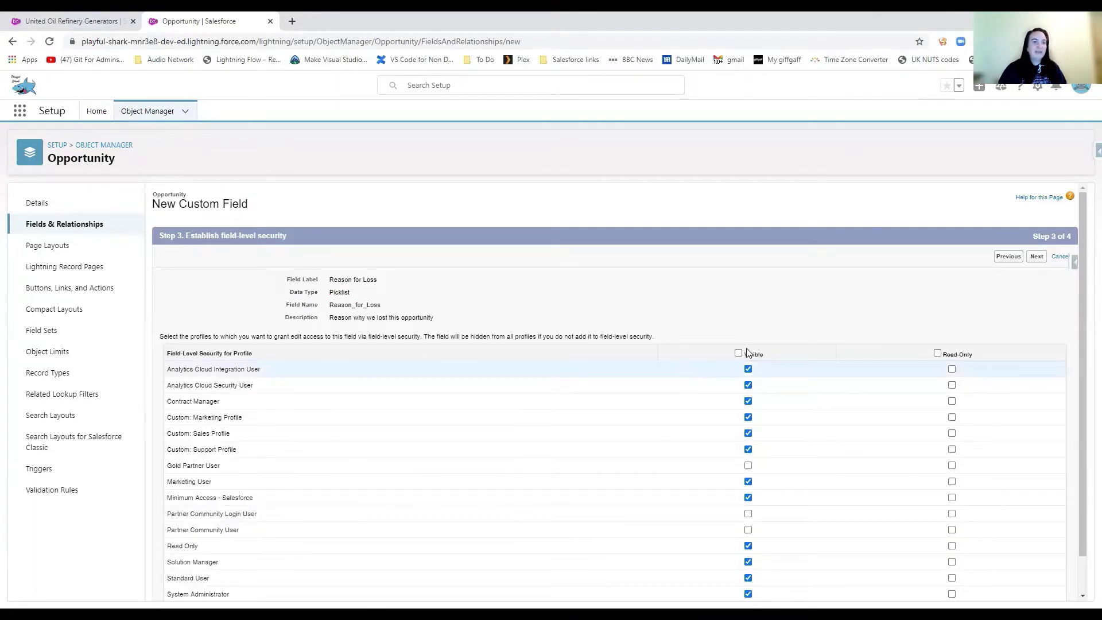
{"action": "left_click", "coordinate": [738, 354]}
{"action": "left_click", "coordinate": [1035, 257]}
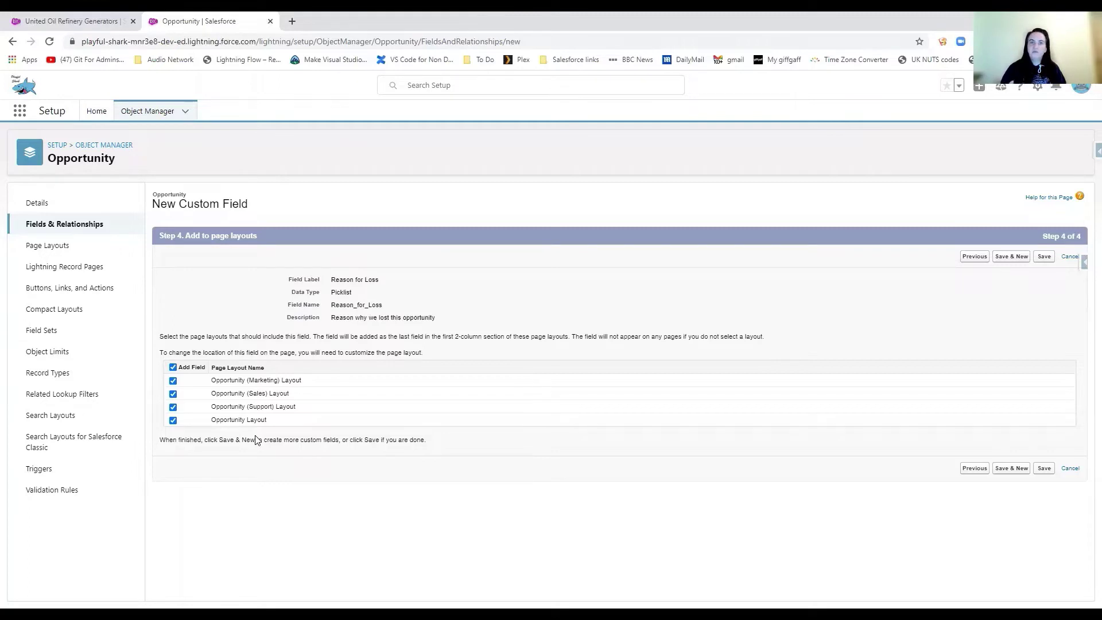
{"action": "left_click", "coordinate": [1044, 258]}
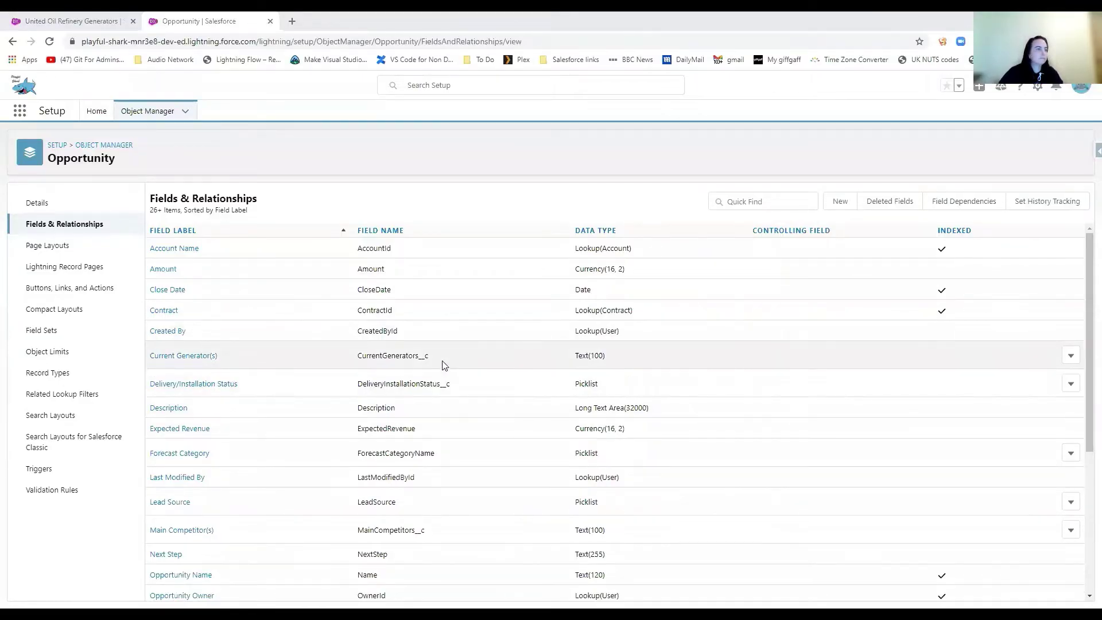
Search the Opportunity fields for "reason" to check the new Reason for Loss field.
{"action": "left_click", "coordinate": [757, 201]}
{"action": "type", "text": "reason"}
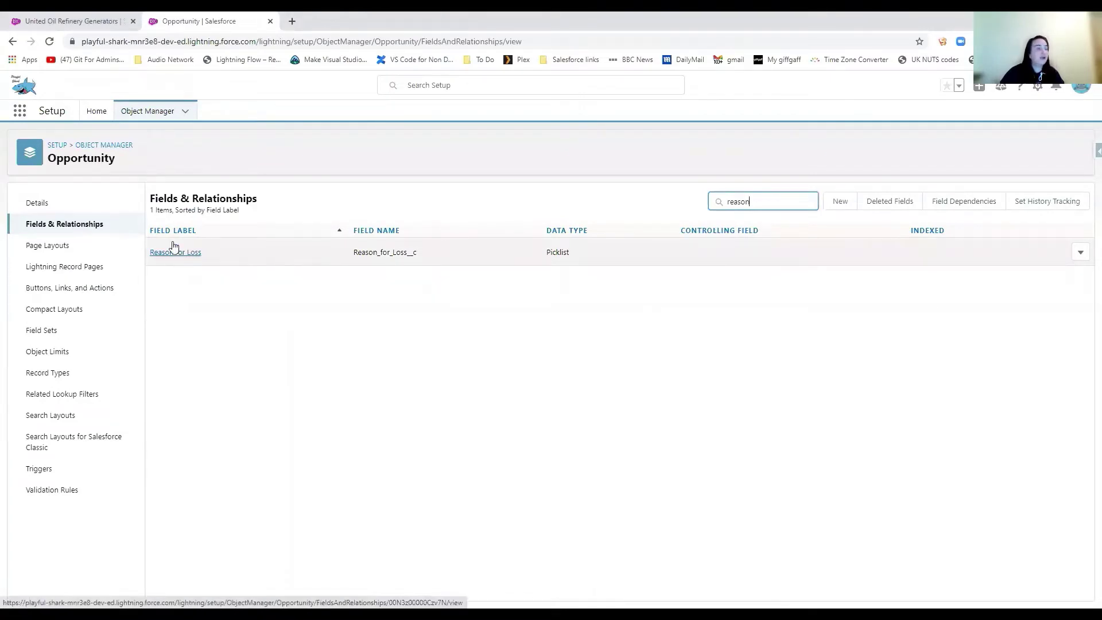
Return to Setup Home, search the setup pages for "flow" and open the Flows page.
{"action": "left_click", "coordinate": [96, 111]}
{"action": "left_click", "coordinate": [45, 142]}
{"action": "type", "text": "work"}
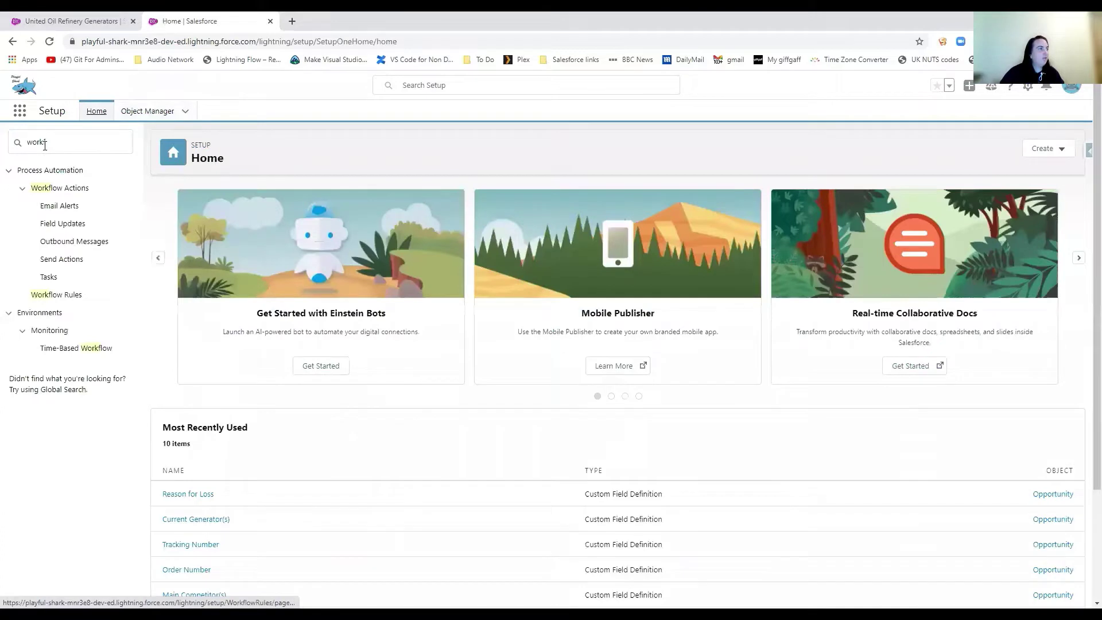
{"action": "type", "text": "f"}
{"action": "double_click", "coordinate": [51, 143]}
{"action": "type", "text": "flow"}
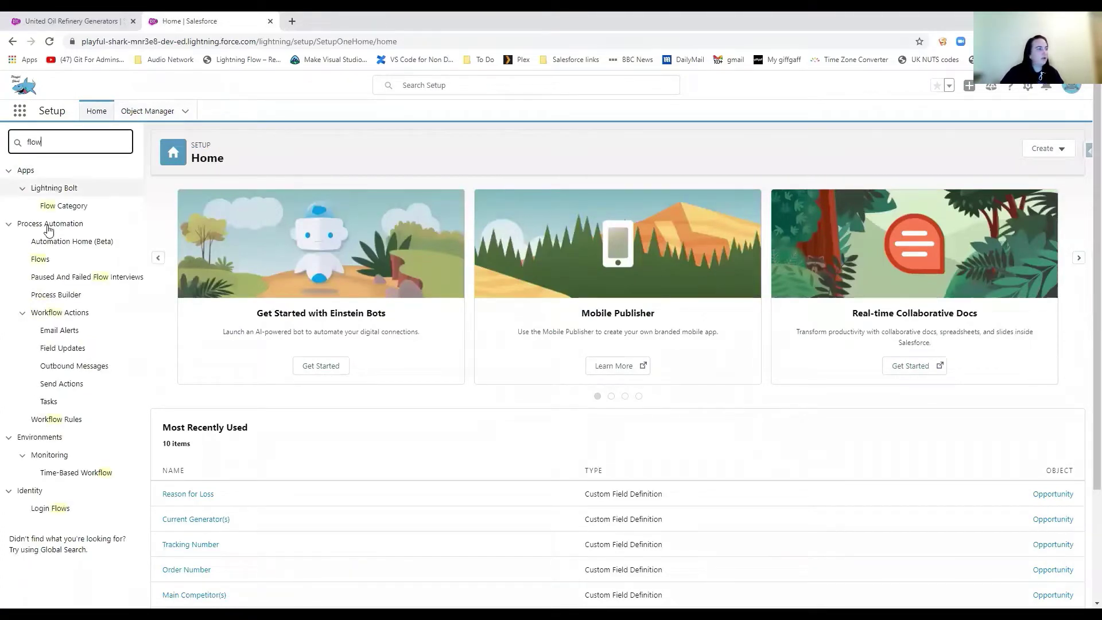
{"action": "left_click", "coordinate": [43, 261]}
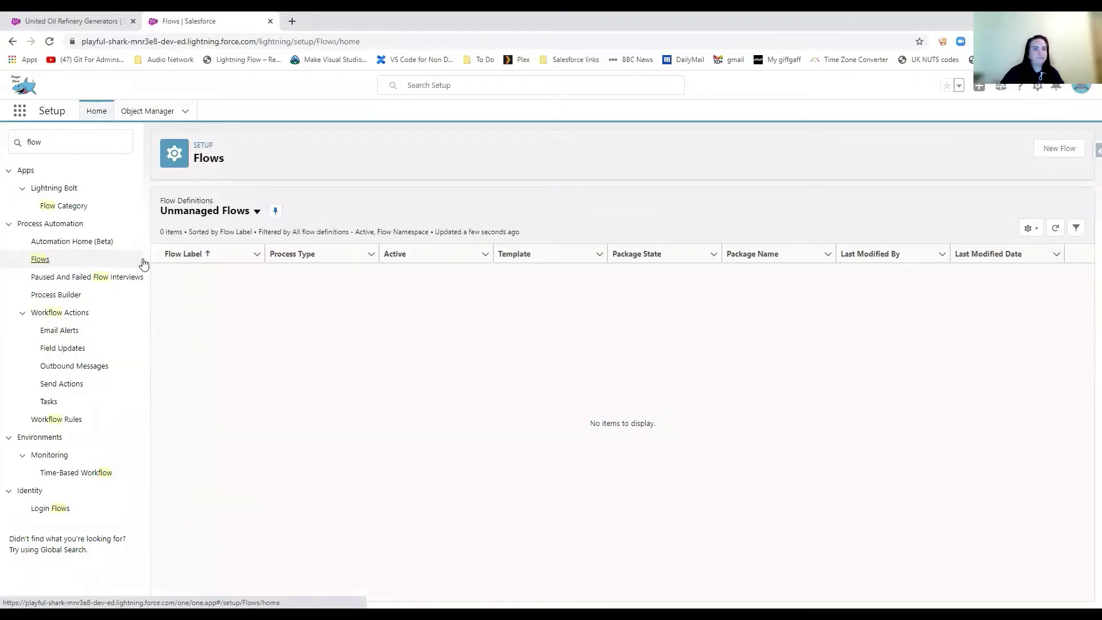
Create a new Record-Triggered Flow and choose Auto-Layout for building it.
{"action": "left_click", "coordinate": [1055, 150]}
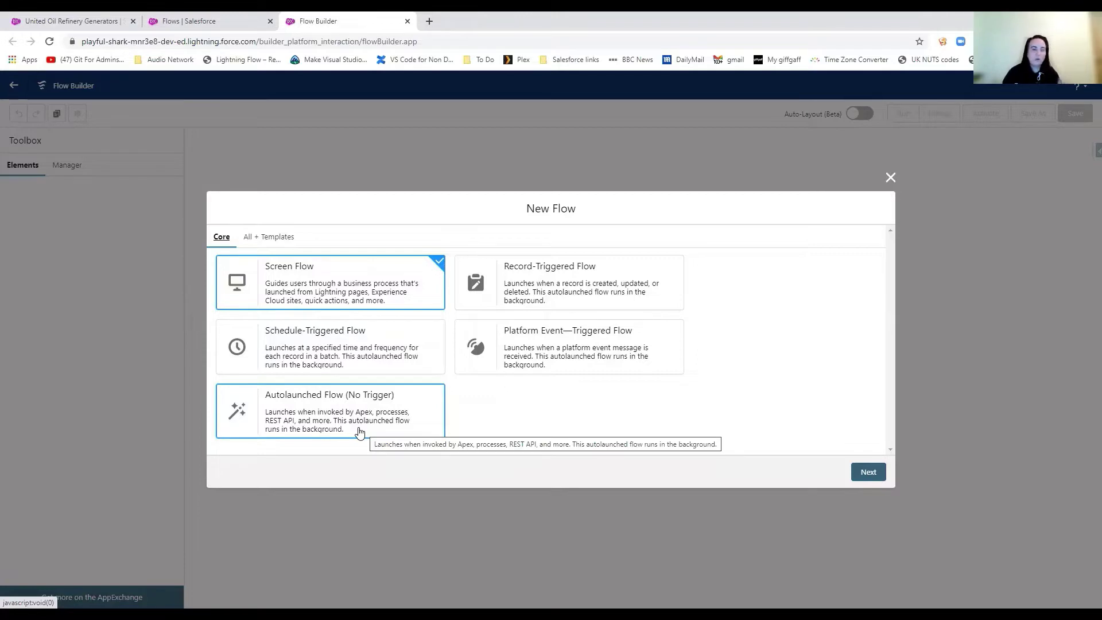
{"action": "left_click", "coordinate": [559, 295]}
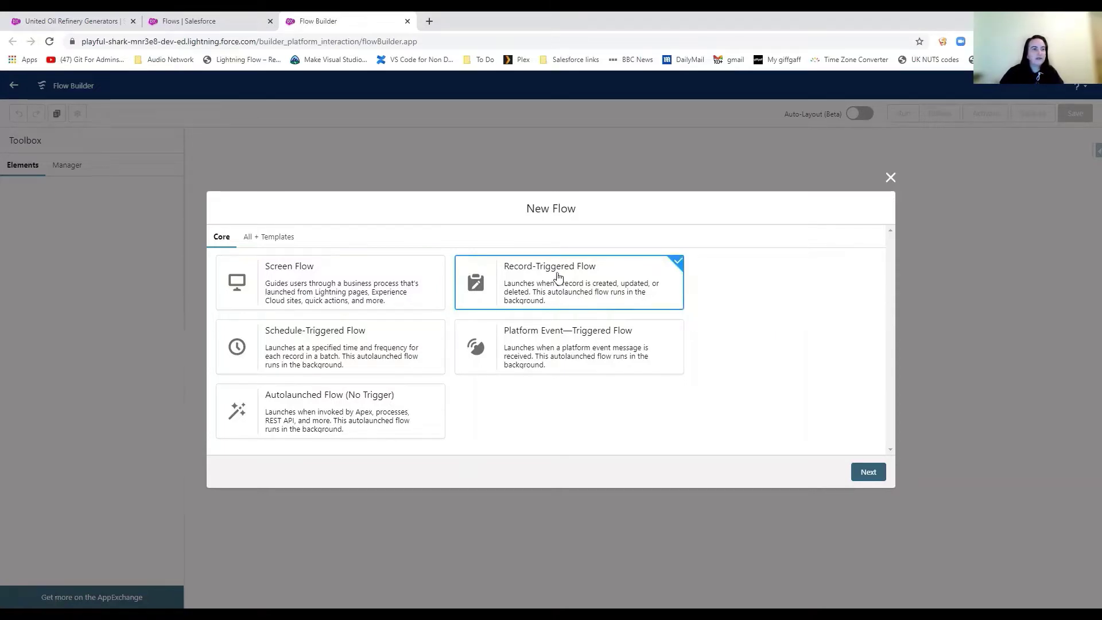
{"action": "left_click", "coordinate": [870, 473]}
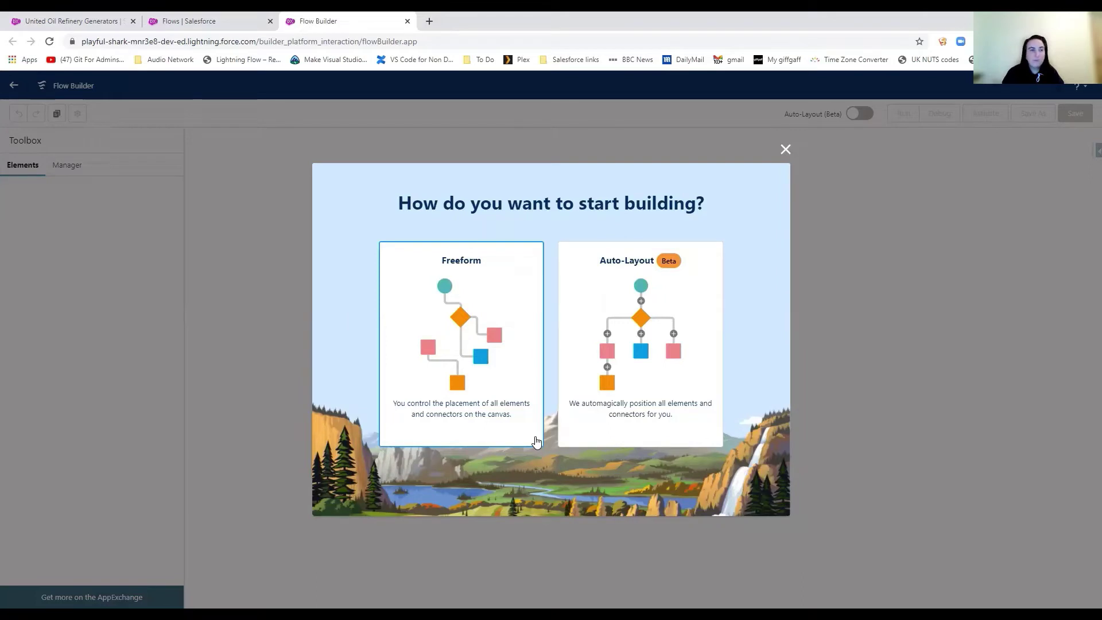
{"action": "left_click", "coordinate": [634, 343]}
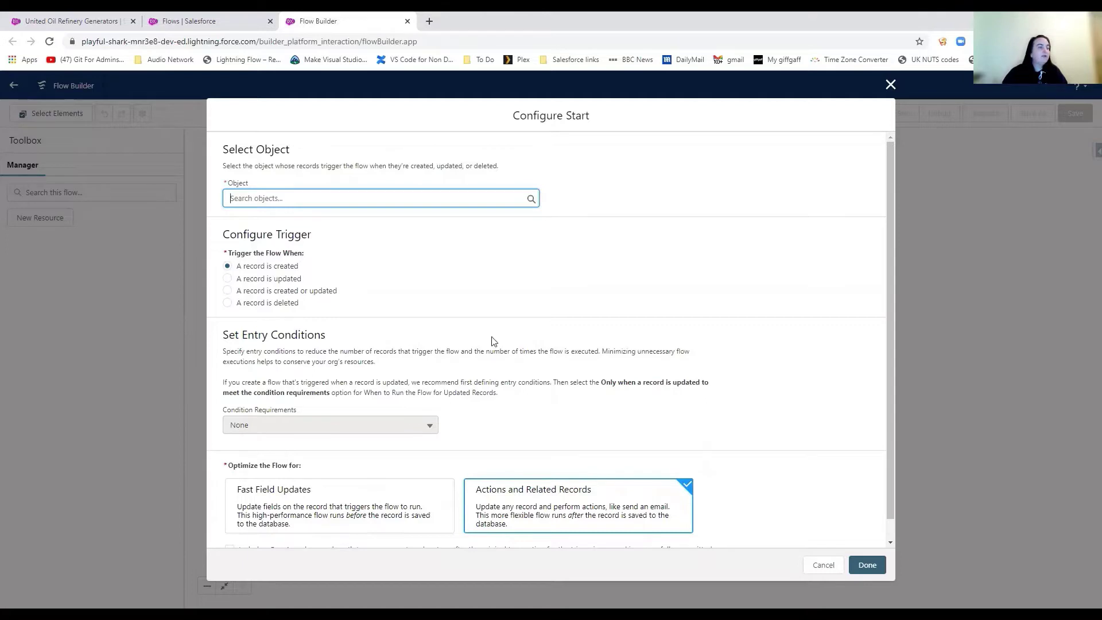
Set the flow's start object to Opportunity and trigger the flow when a record is updated.
{"action": "left_click", "coordinate": [276, 198]}
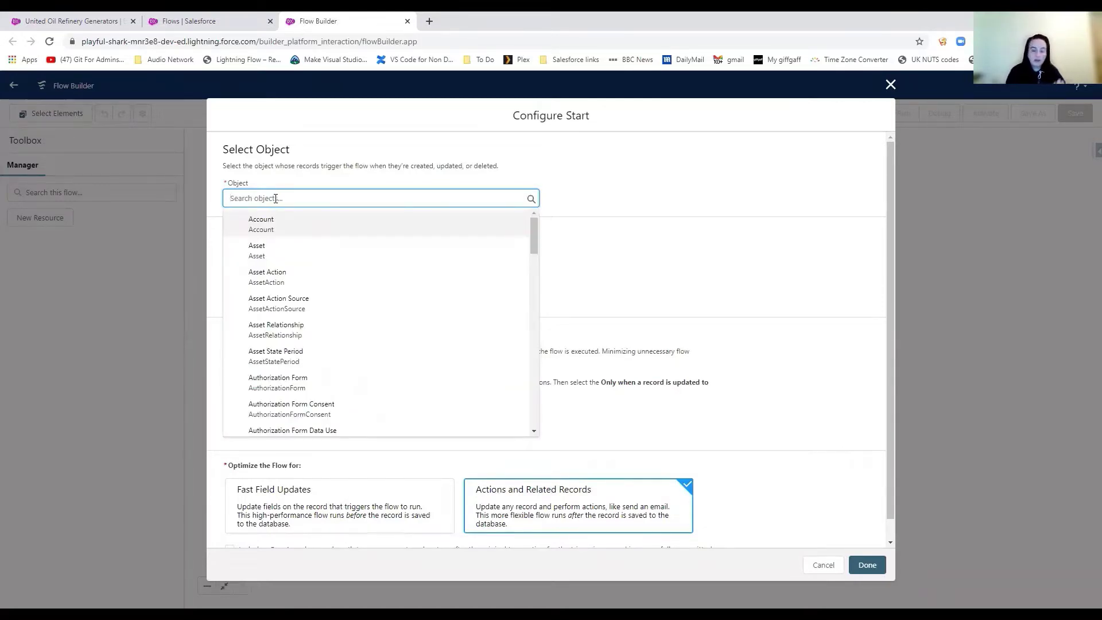
{"action": "type", "text": "opp"}
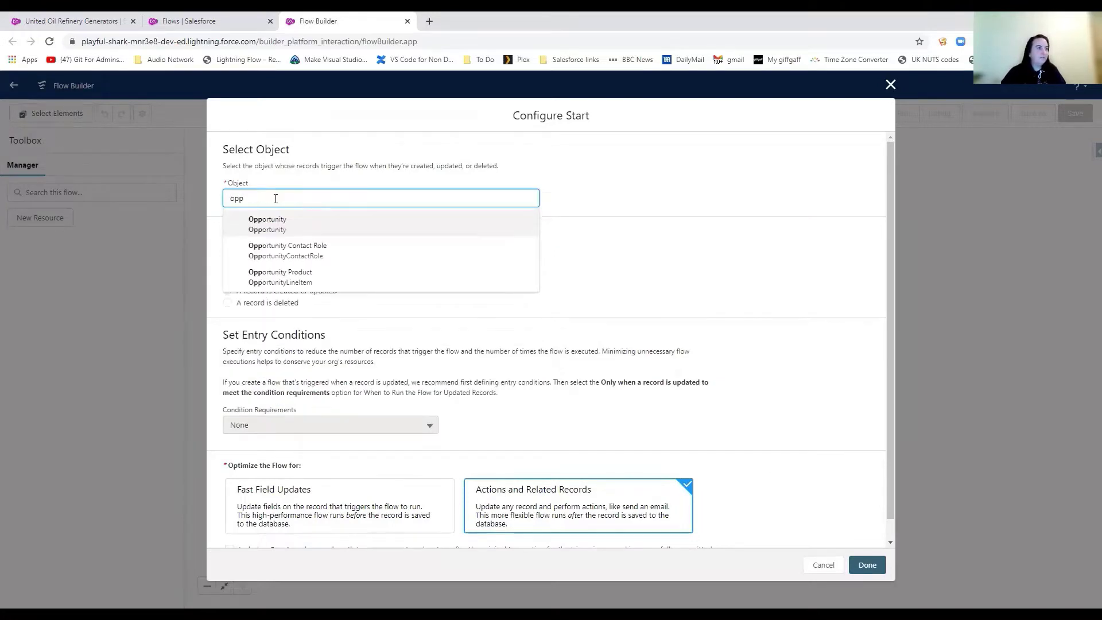
{"action": "left_click", "coordinate": [280, 226]}
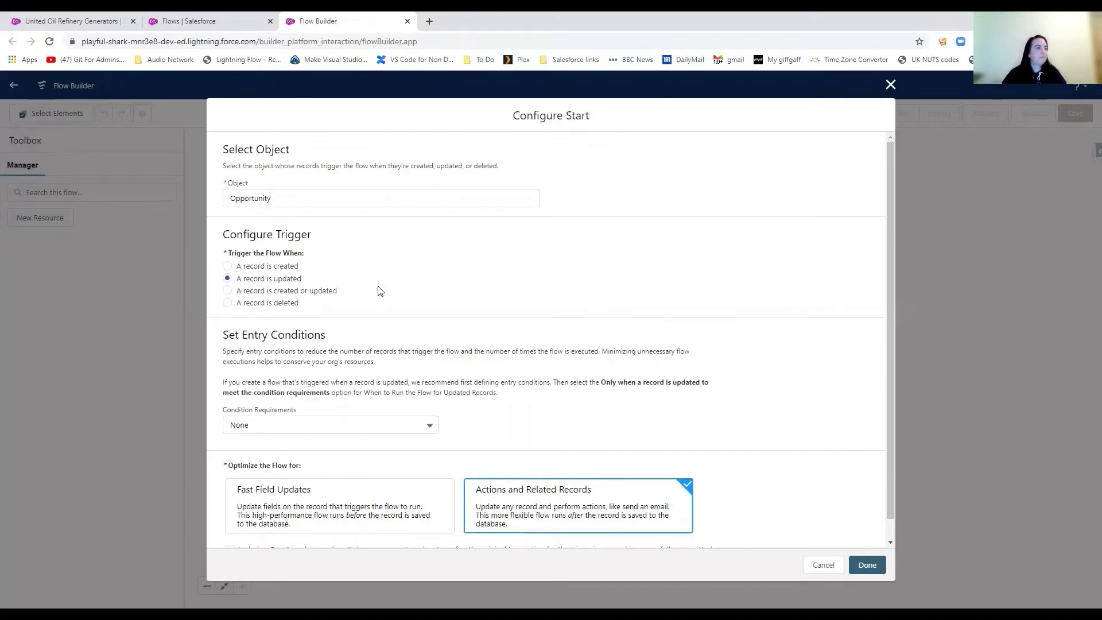
{"action": "scroll", "coordinate": [404, 329], "scroll_direction": "down", "scroll_amount": 1}
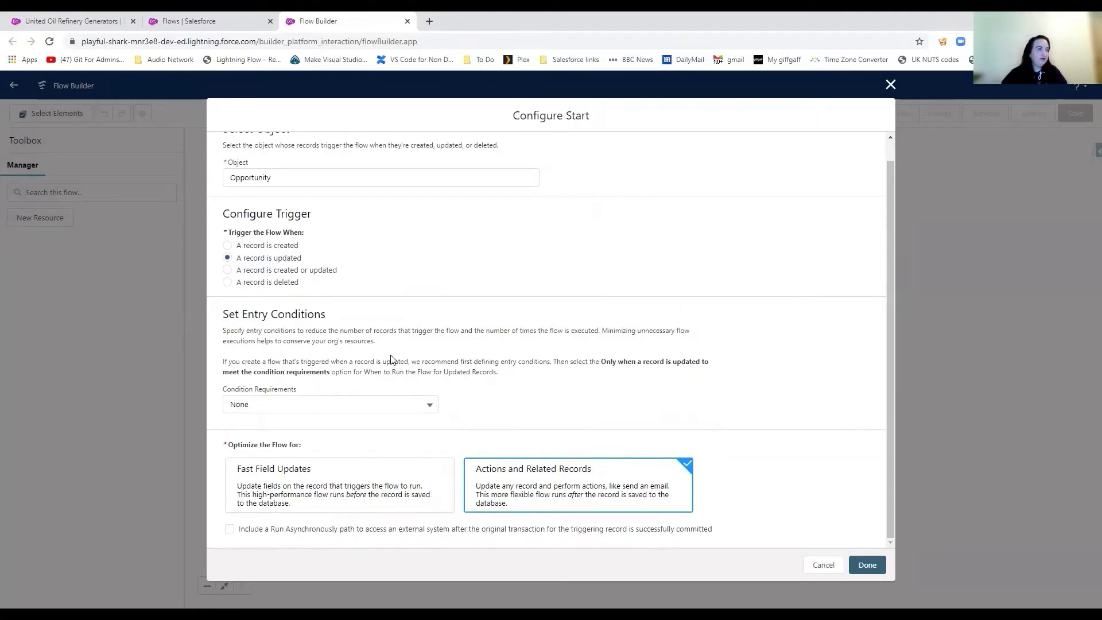
Set the entry condition requirements to All Conditions Are Met (AND) and choose Reason_for_Loss__c as the condition's field.
{"action": "left_click", "coordinate": [275, 405]}
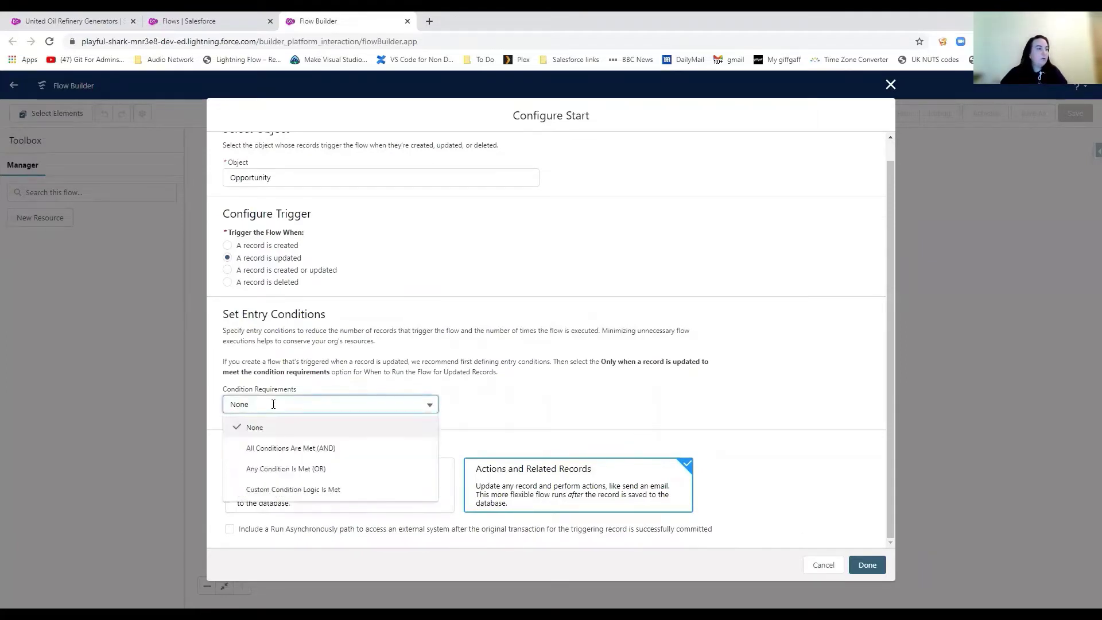
{"action": "left_click", "coordinate": [296, 448]}
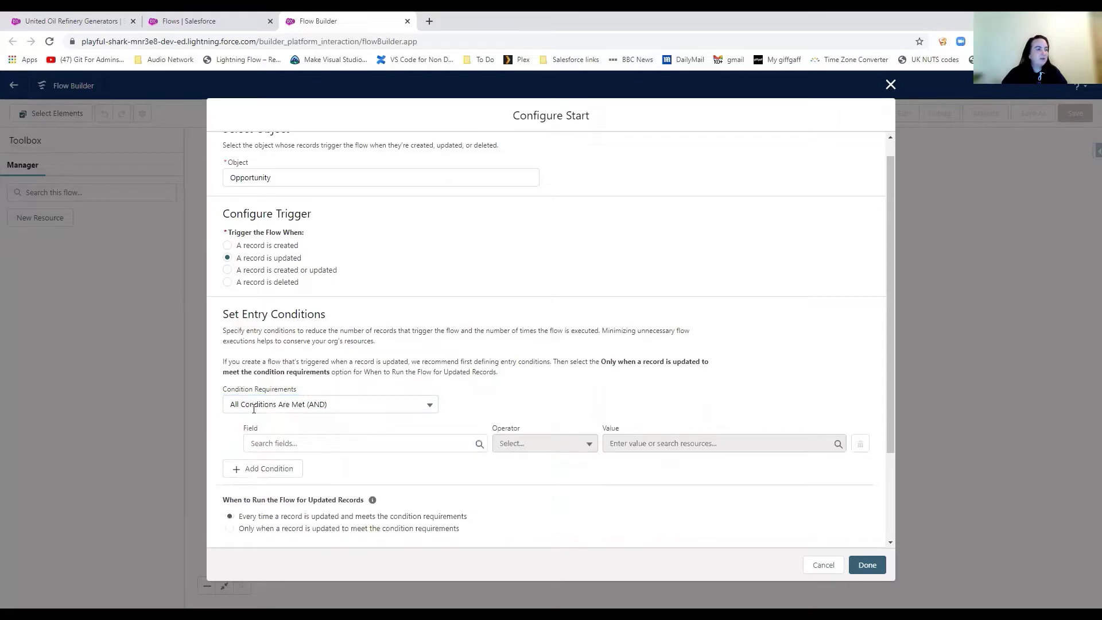
{"action": "scroll", "coordinate": [327, 423], "scroll_direction": "down", "scroll_amount": 2}
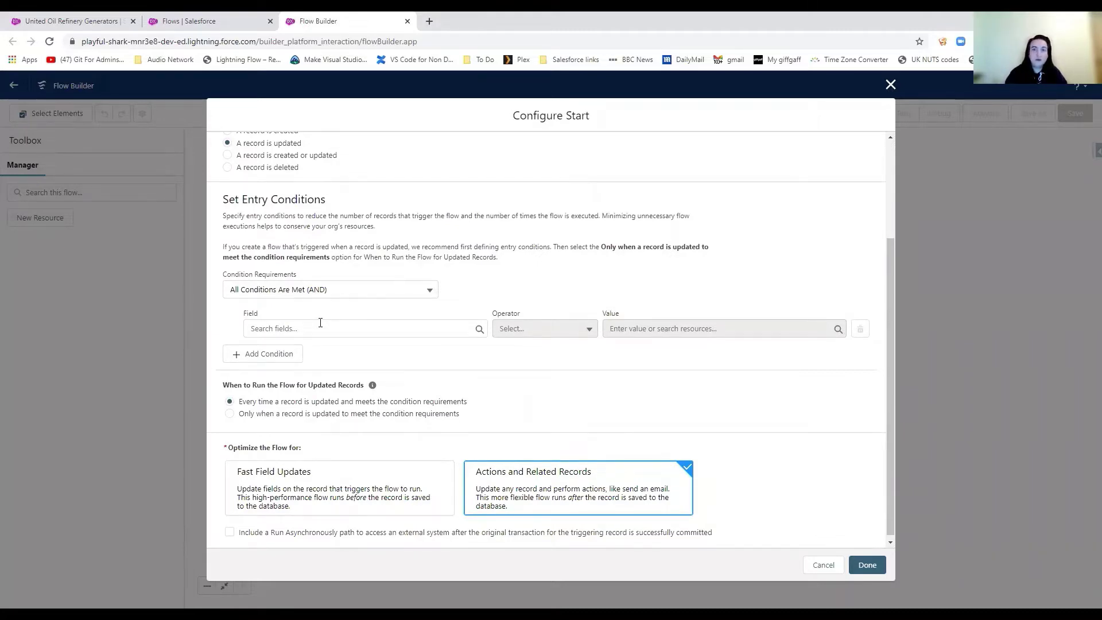
{"action": "left_click", "coordinate": [320, 328]}
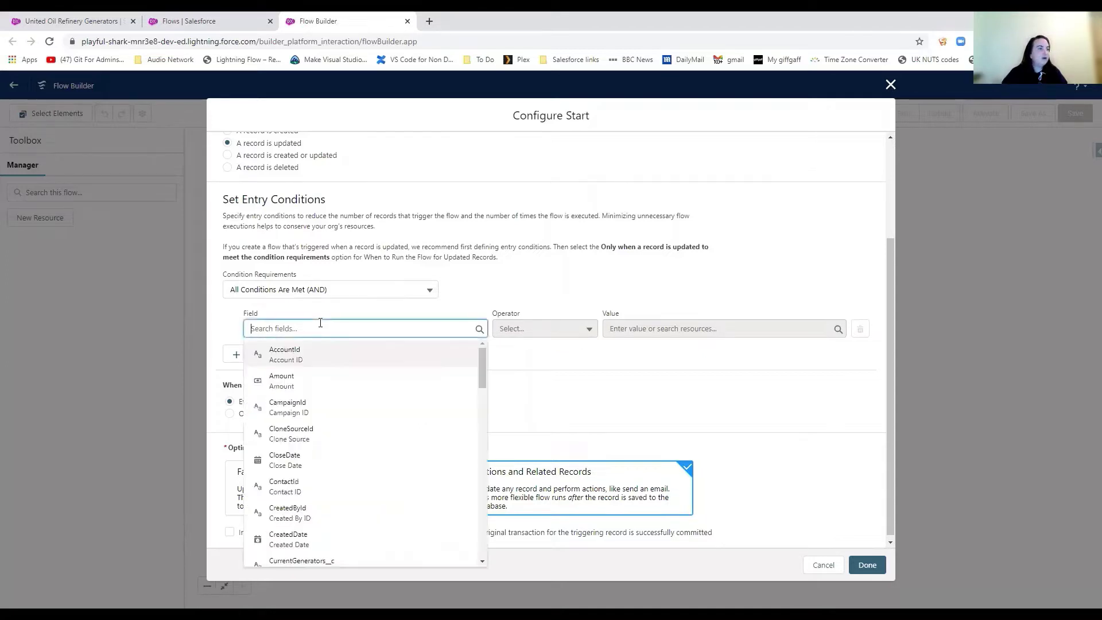
{"action": "type", "text": "reas"}
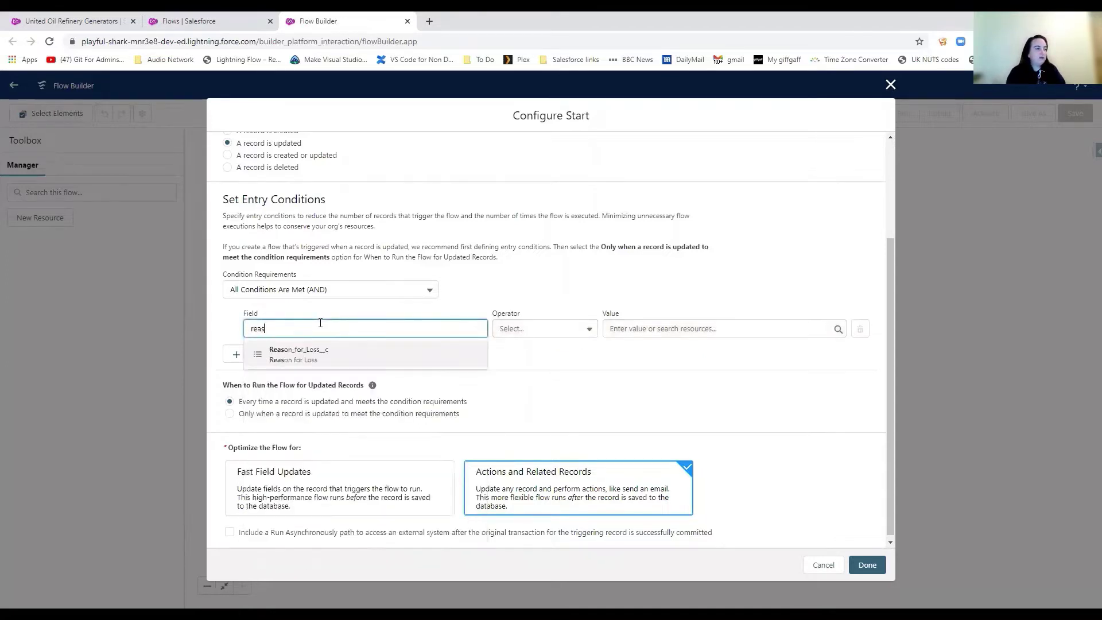
{"action": "left_click", "coordinate": [302, 357]}
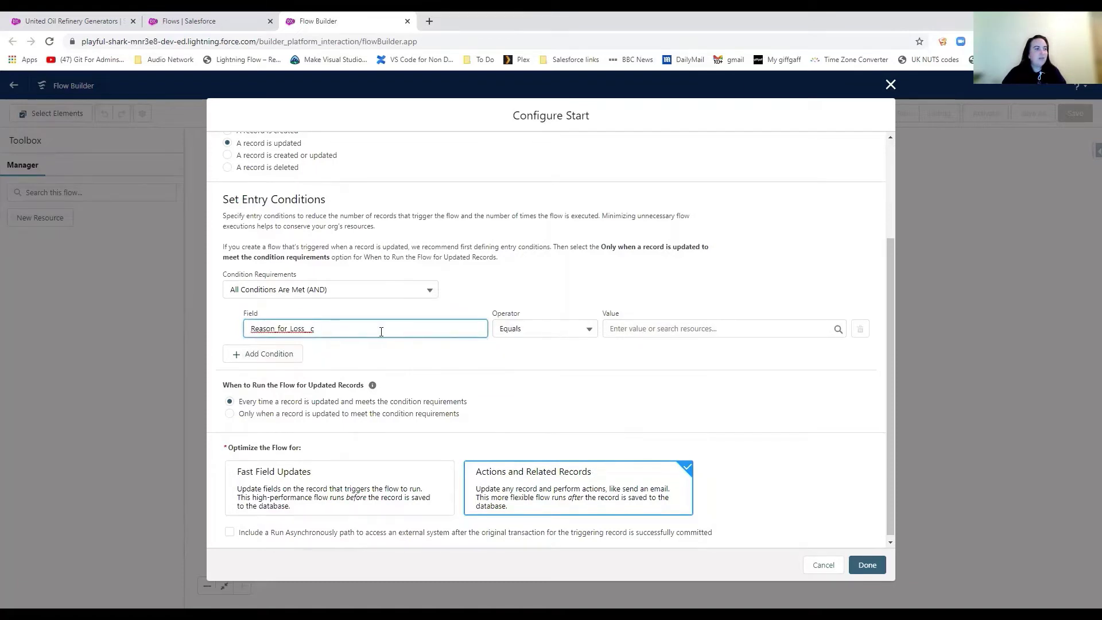
Set the Reason for Loss condition's operator to Is Null and its value to the global constant False.
{"action": "left_click", "coordinate": [576, 329]}
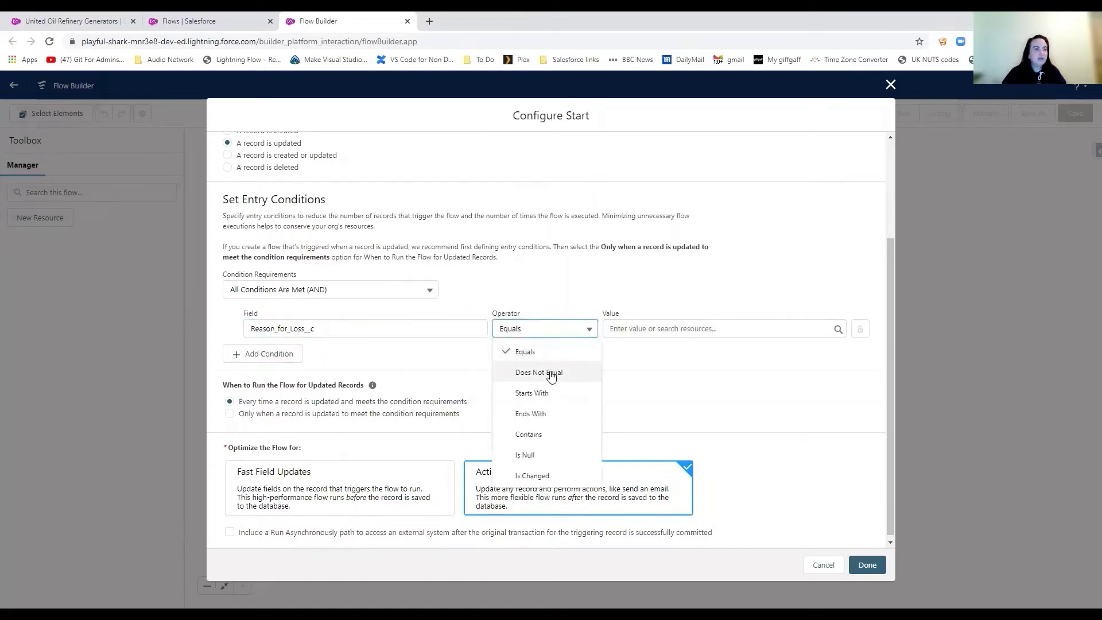
{"action": "left_click", "coordinate": [551, 373]}
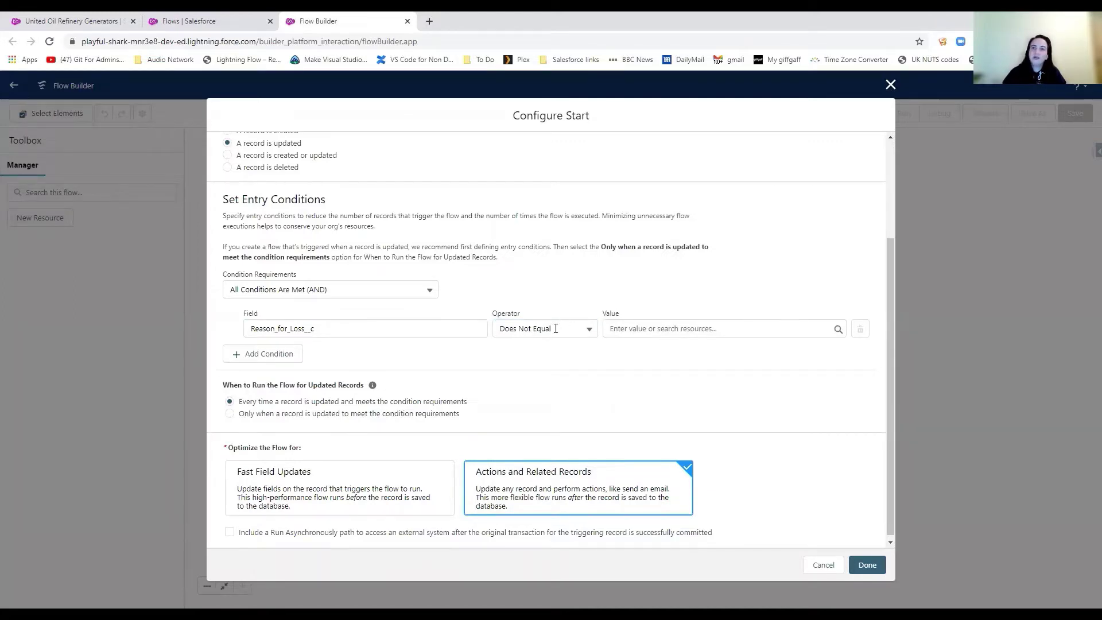
{"action": "left_click", "coordinate": [556, 328]}
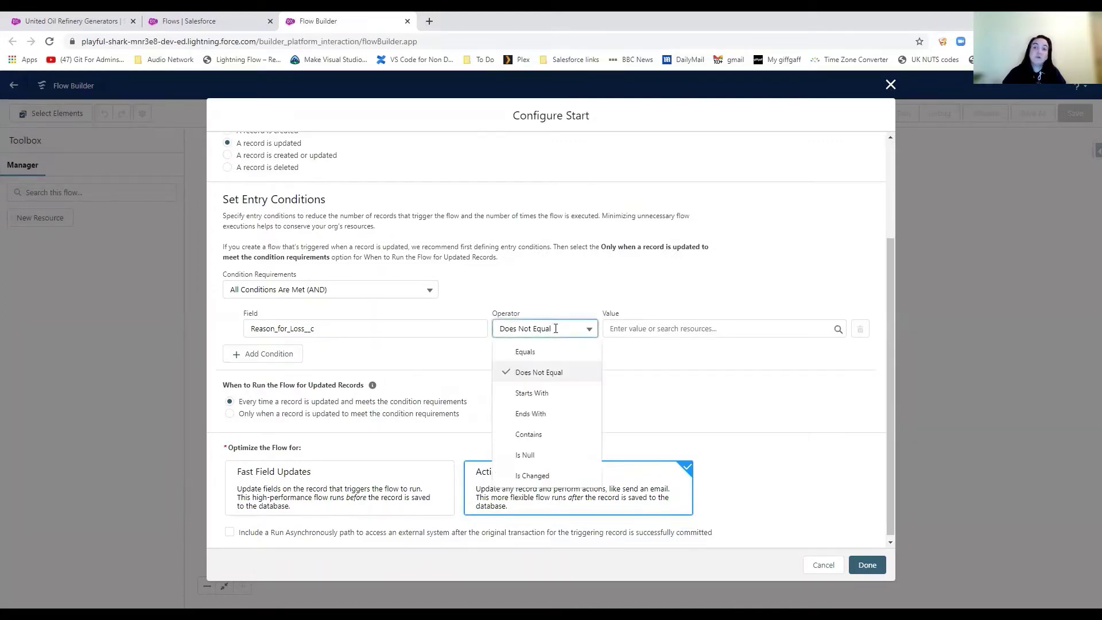
{"action": "left_click", "coordinate": [541, 454]}
{"action": "left_click", "coordinate": [674, 330]}
{"action": "type", "text": "fal"}
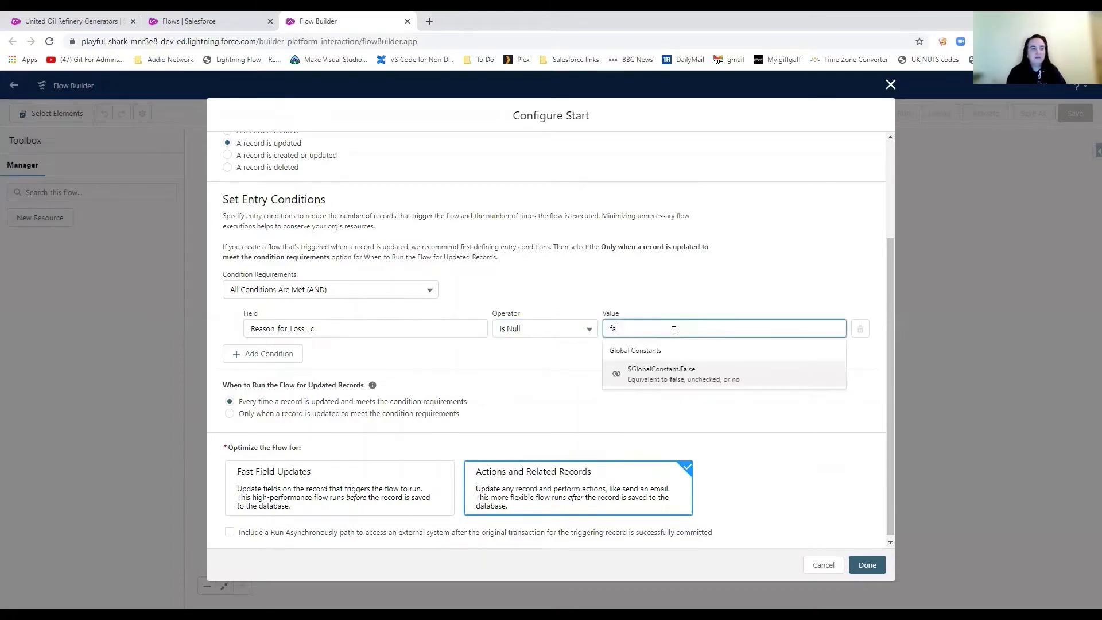
{"action": "left_click", "coordinate": [672, 376]}
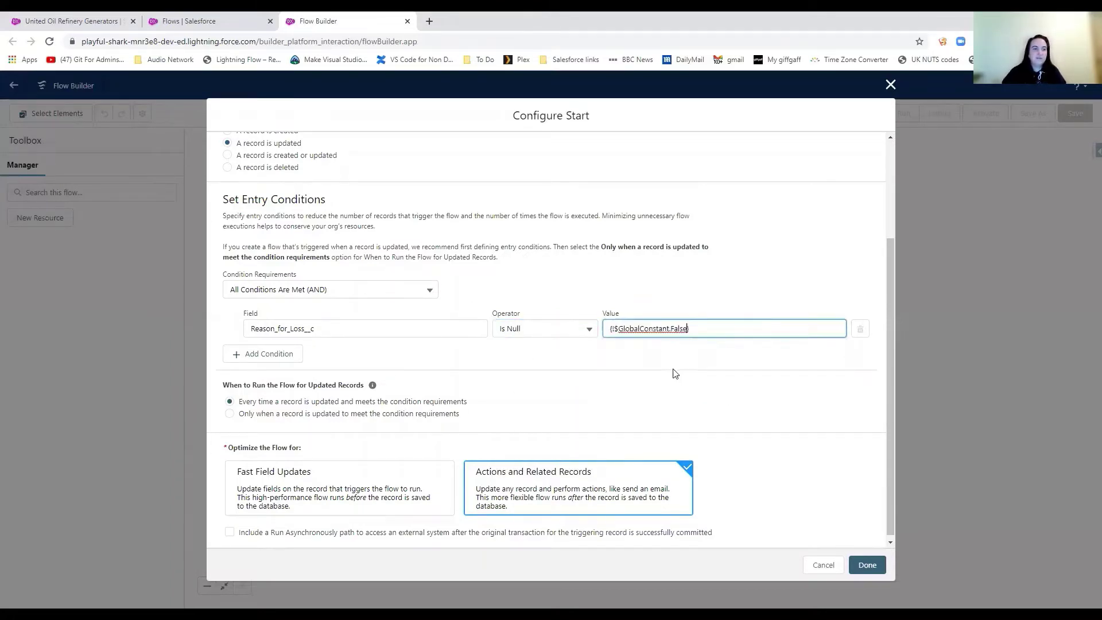
{"action": "left_click", "coordinate": [591, 370]}
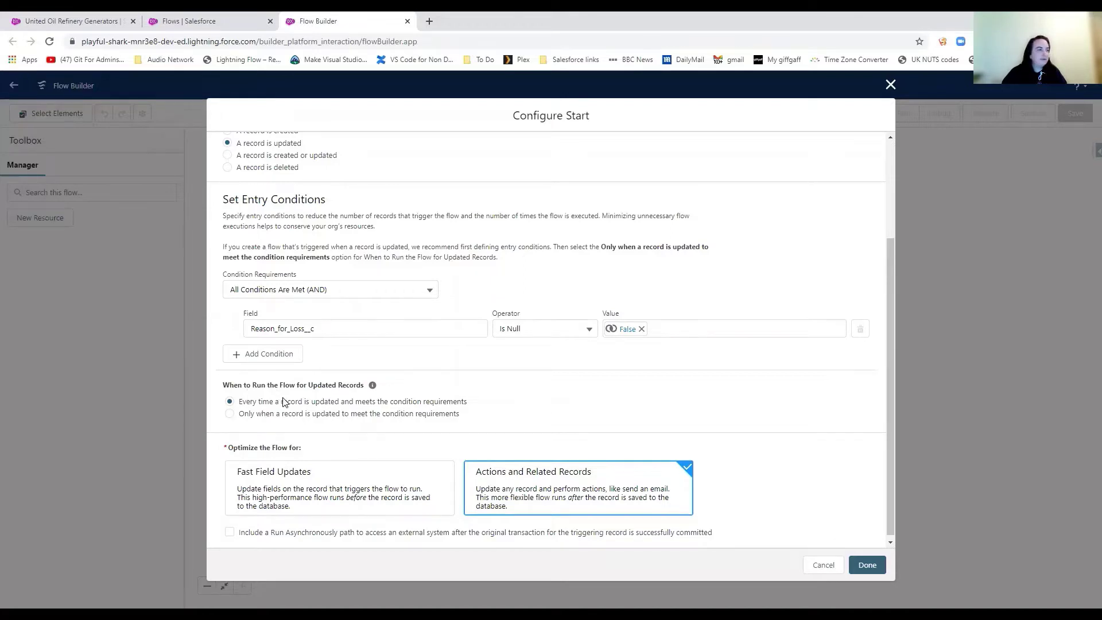
Run the flow only when a record is updated to meet the conditions, optimize it for Fast Field Updates and finish the start configuration.
{"action": "scroll", "coordinate": [284, 402], "scroll_direction": "down", "scroll_amount": 1}
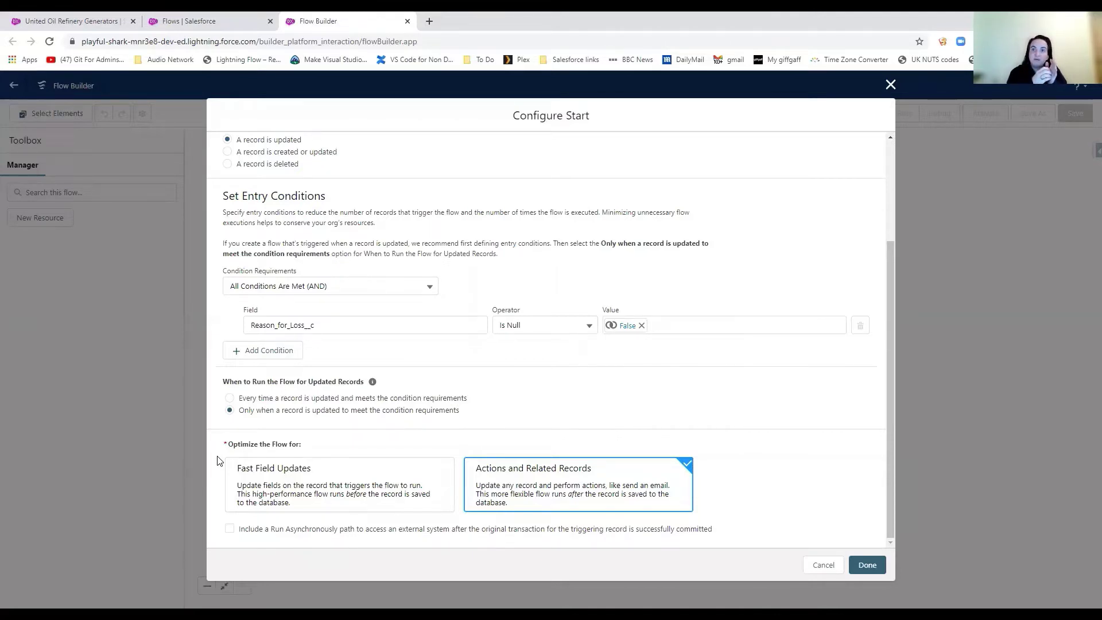
{"action": "left_click", "coordinate": [278, 476]}
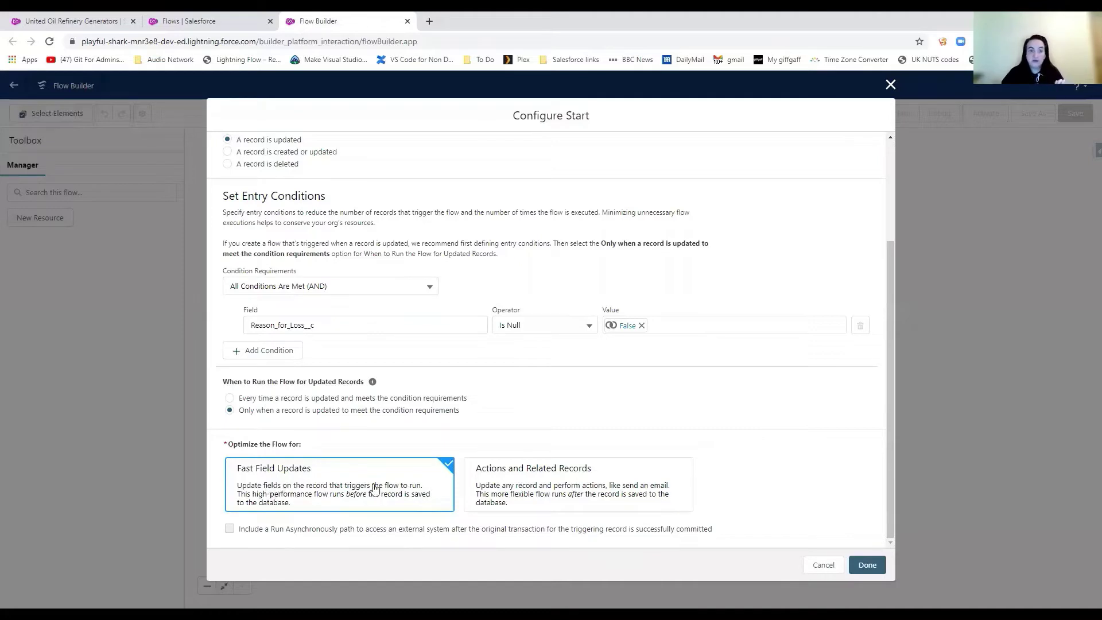
{"action": "left_click", "coordinate": [867, 565]}
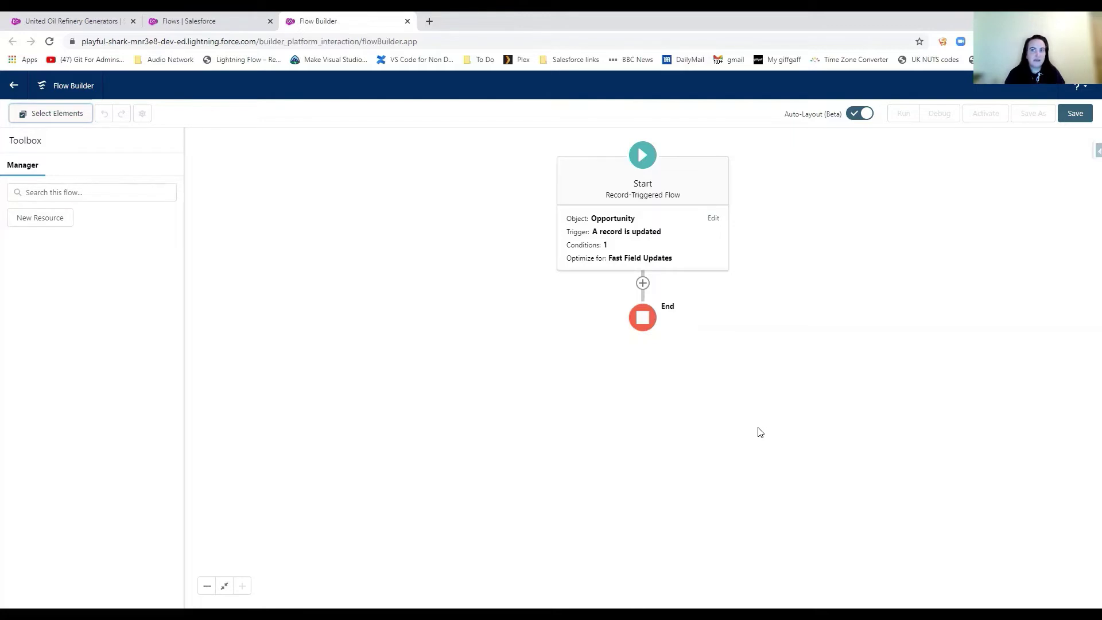
Add an Assignment element after the start, labelled "Close Opportunity" with the description "Set Stage field to Closed Lost".
{"action": "left_click", "coordinate": [643, 284]}
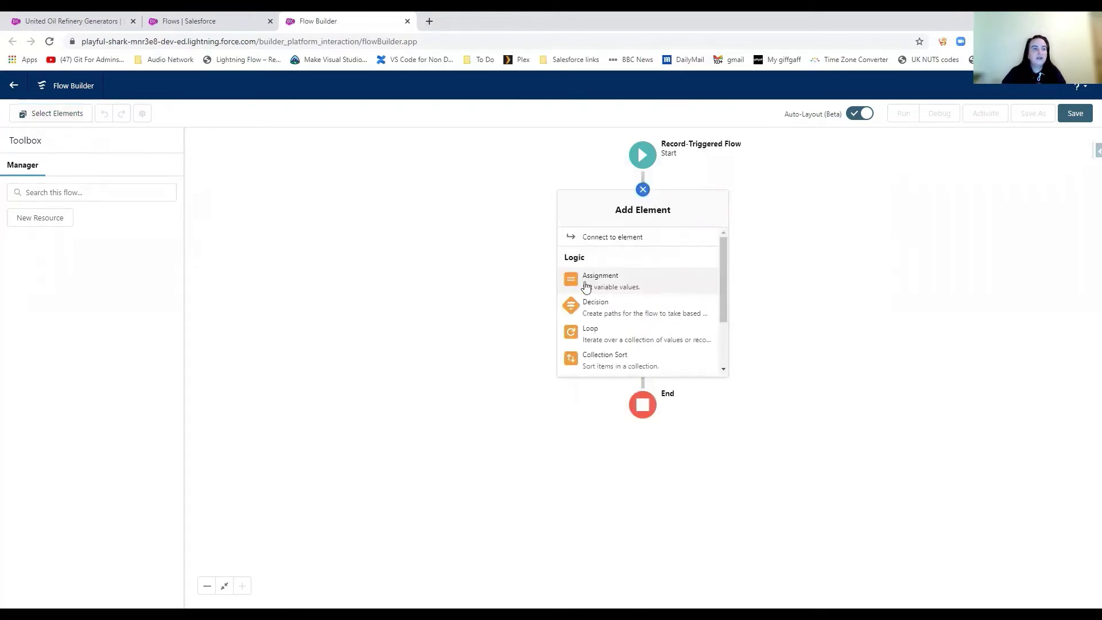
{"action": "left_click", "coordinate": [621, 286]}
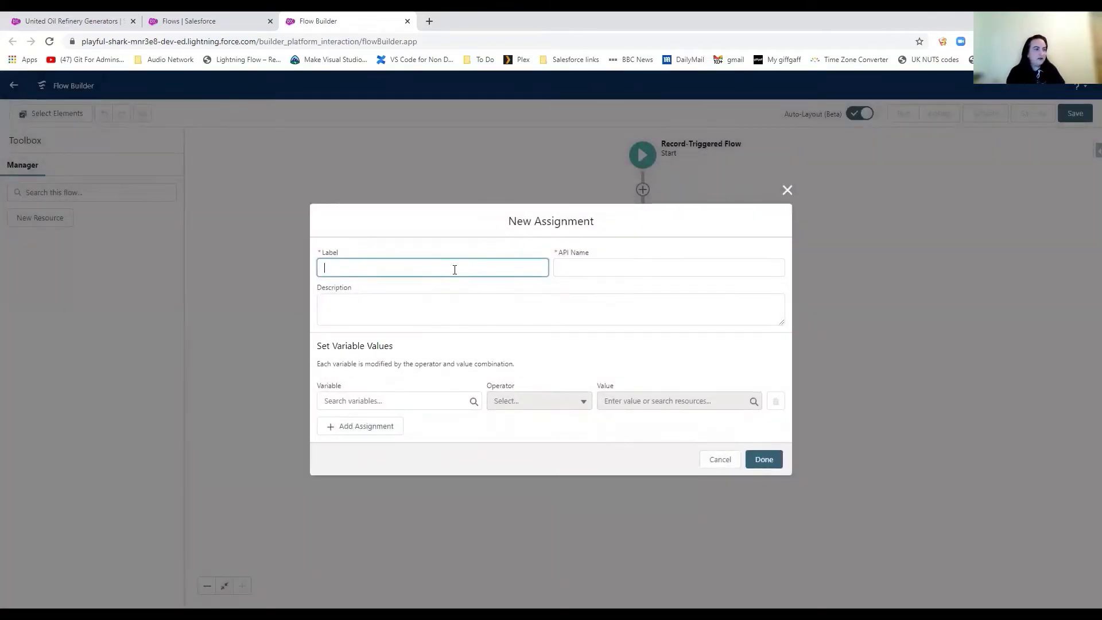
{"action": "type", "text": "Close Opportunity"}
{"action": "key", "text": "Tab"}
{"action": "key", "text": "Tab"}
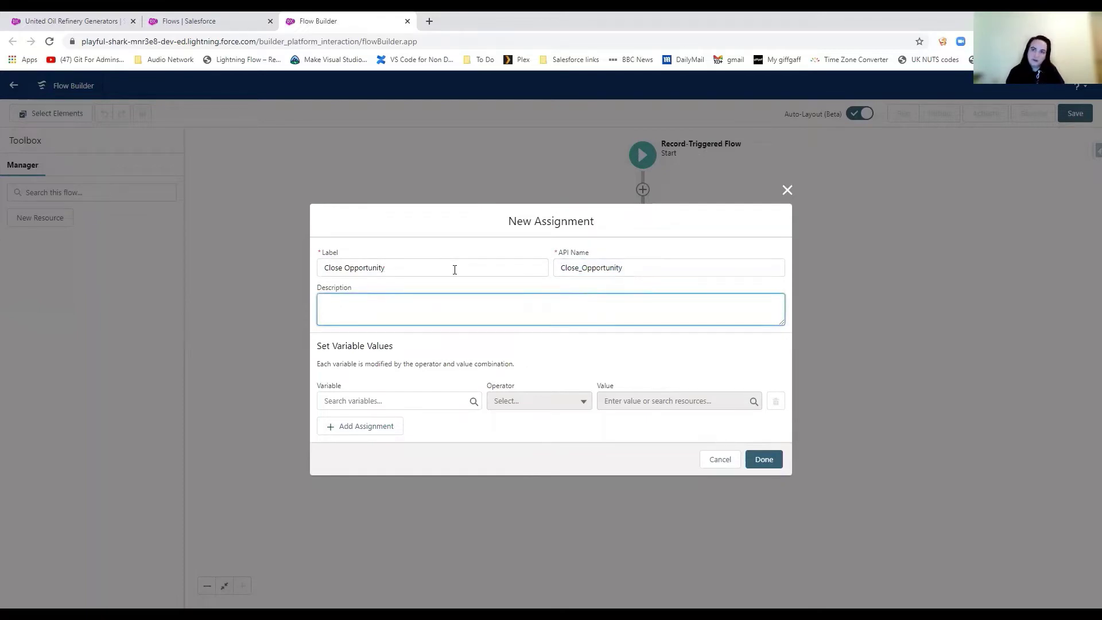
{"action": "type", "text": "Se"}
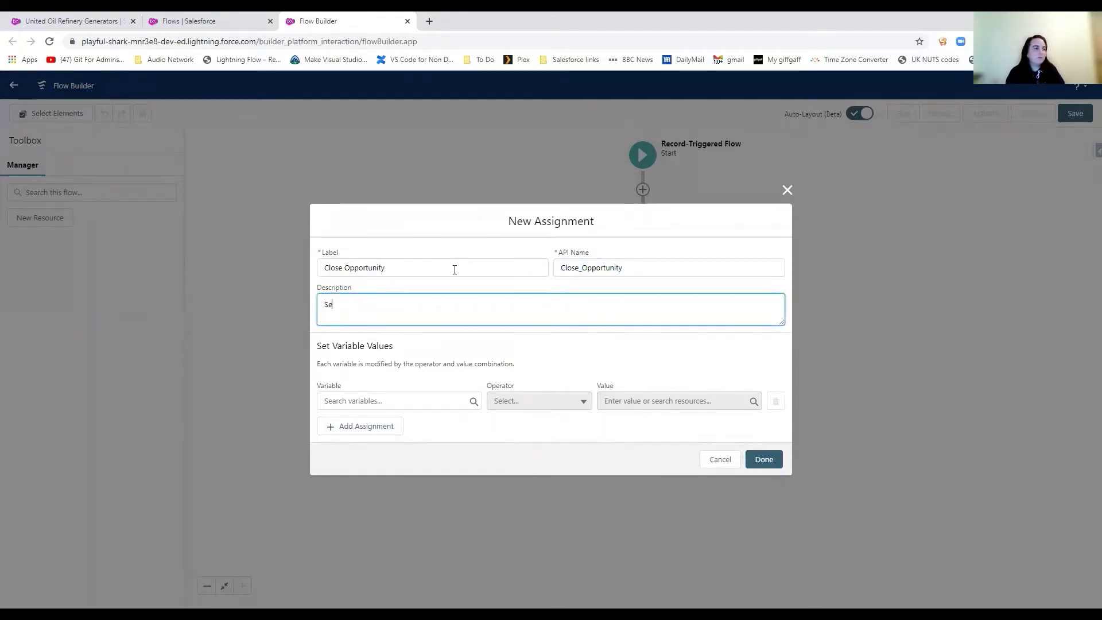
{"action": "type", "text": "t Stage field to Closed Lost"}
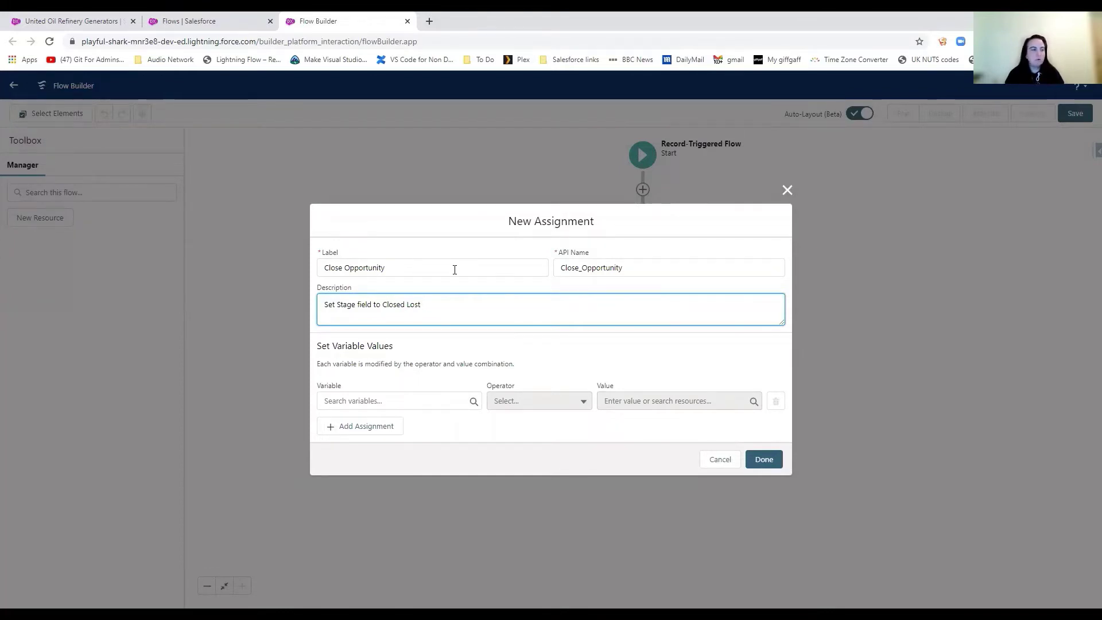
Assign the value Closed Lost to the triggering record's Stage field and finish the assignment.
{"action": "left_click", "coordinate": [387, 402]}
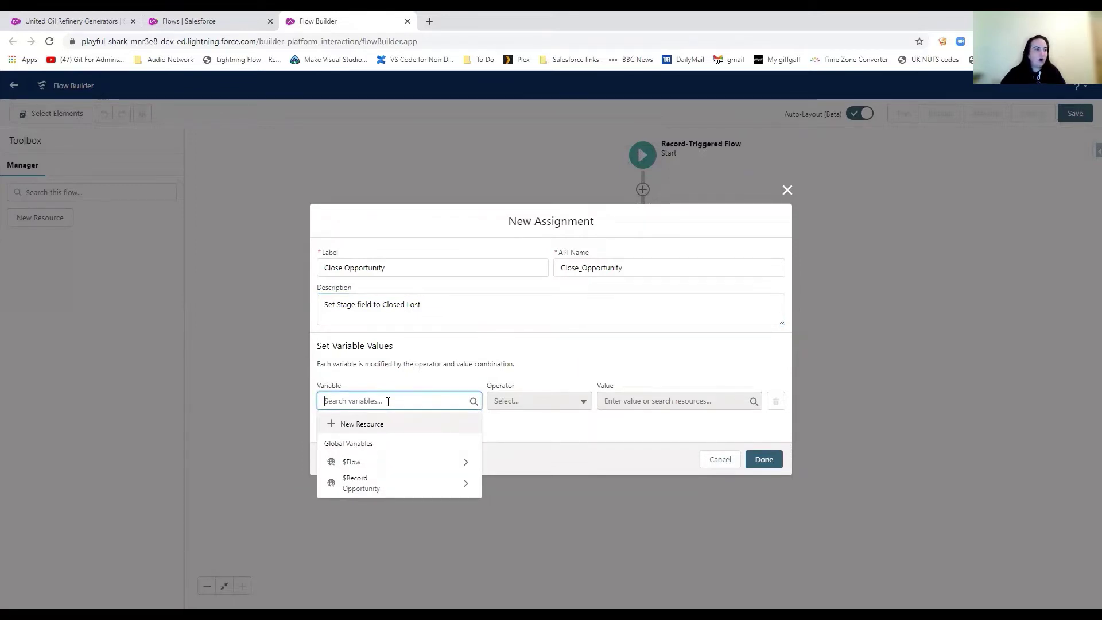
{"action": "left_click", "coordinate": [372, 485]}
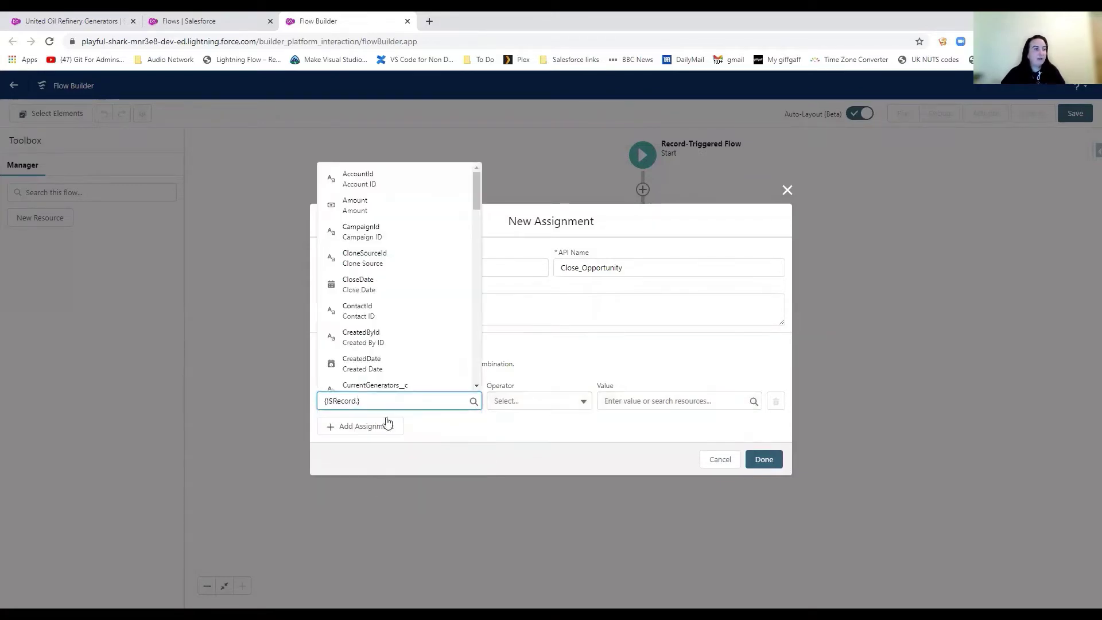
{"action": "type", "text": "stage"}
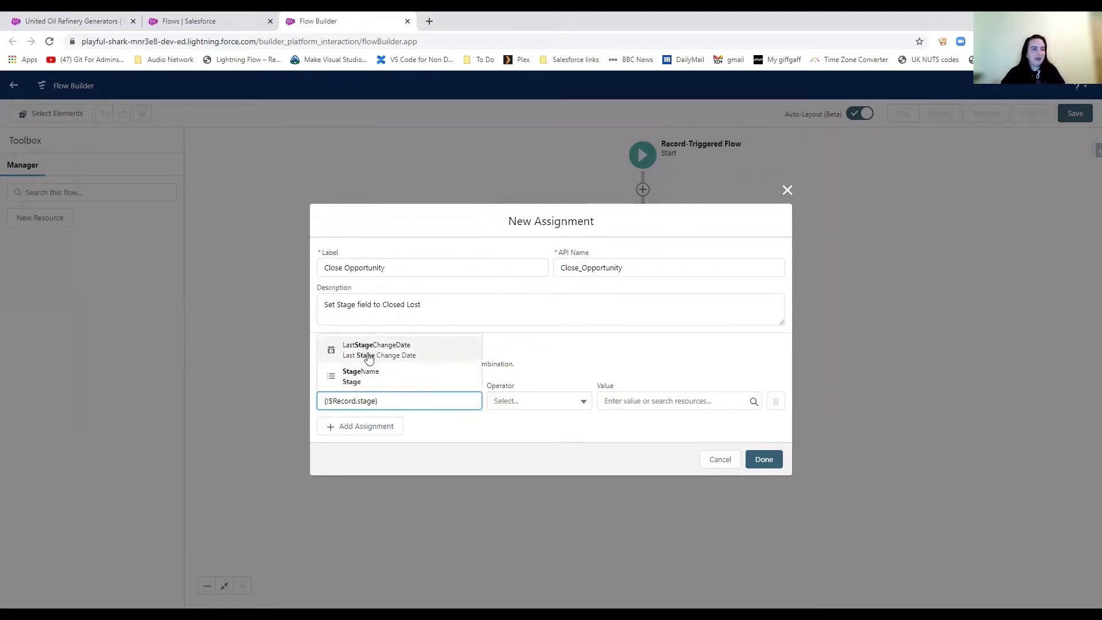
{"action": "left_click", "coordinate": [369, 379]}
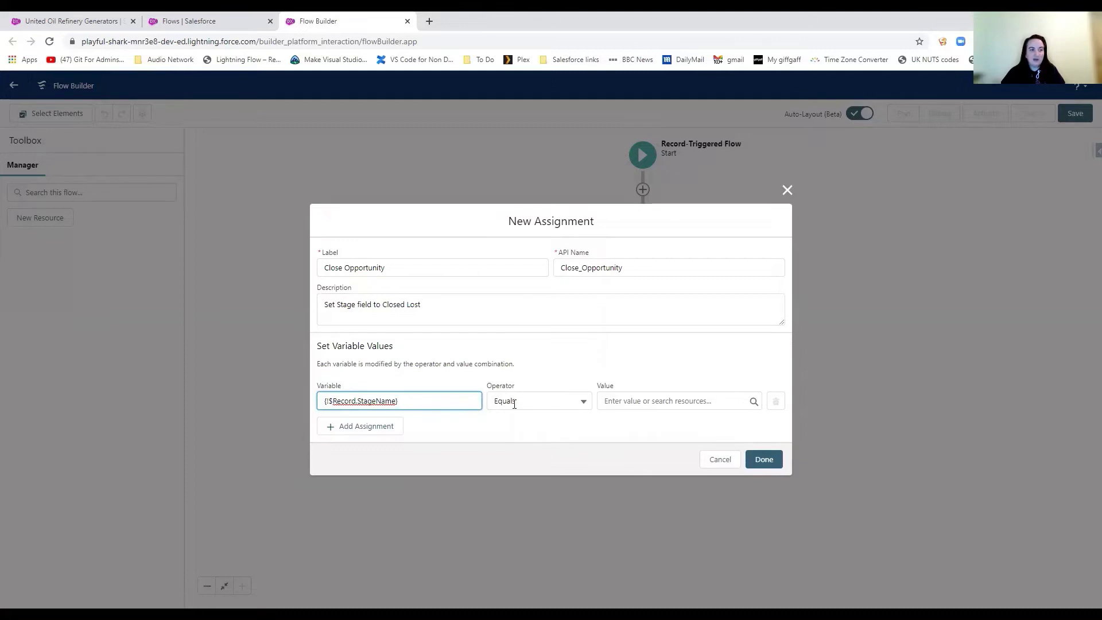
{"action": "left_click", "coordinate": [658, 400]}
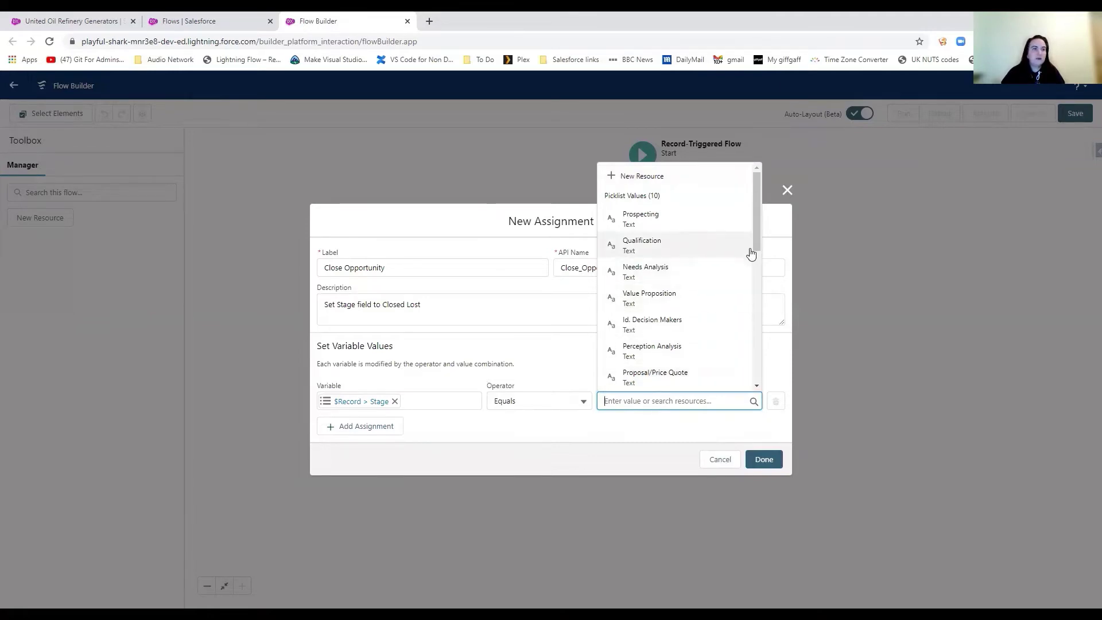
{"action": "left_click_drag", "start_coordinate": [755, 227], "coordinate": [753, 296]}
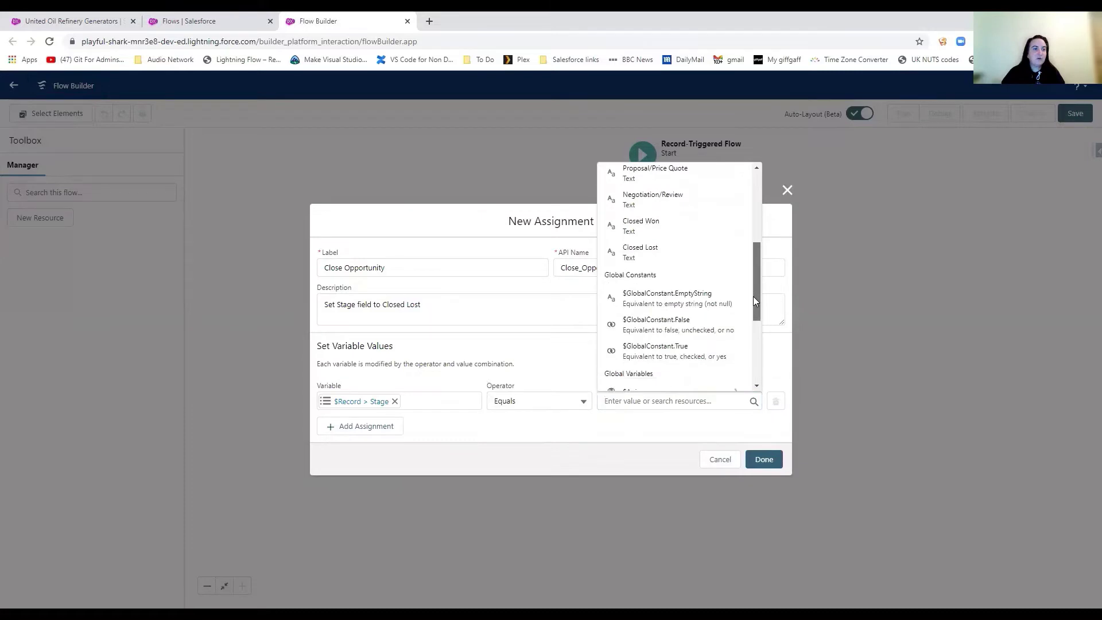
{"action": "left_click", "coordinate": [633, 253]}
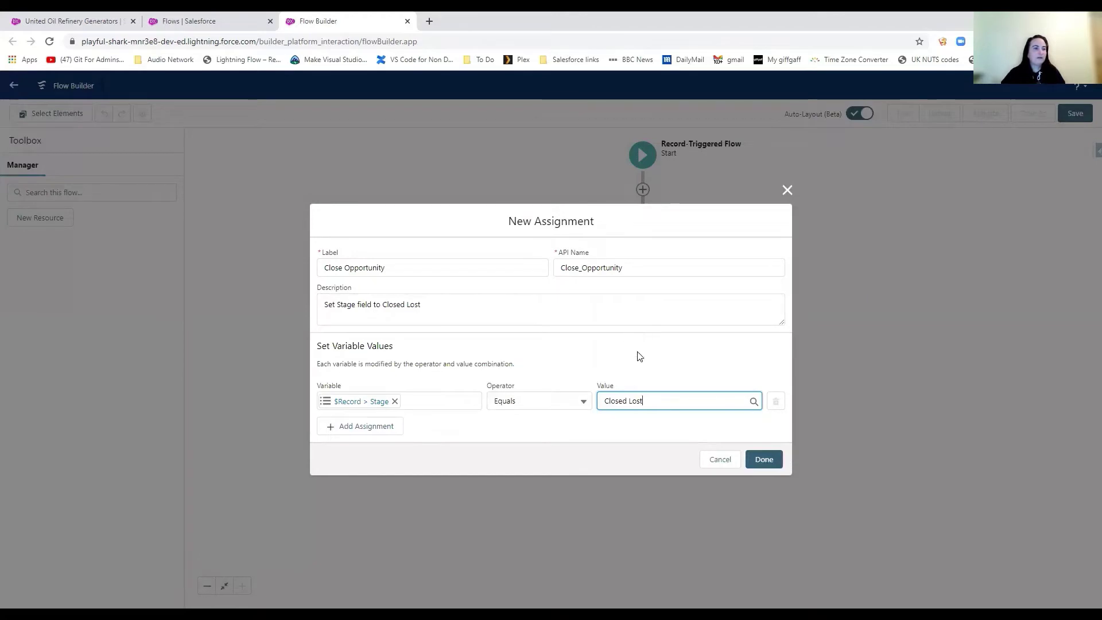
{"action": "left_click", "coordinate": [763, 459]}
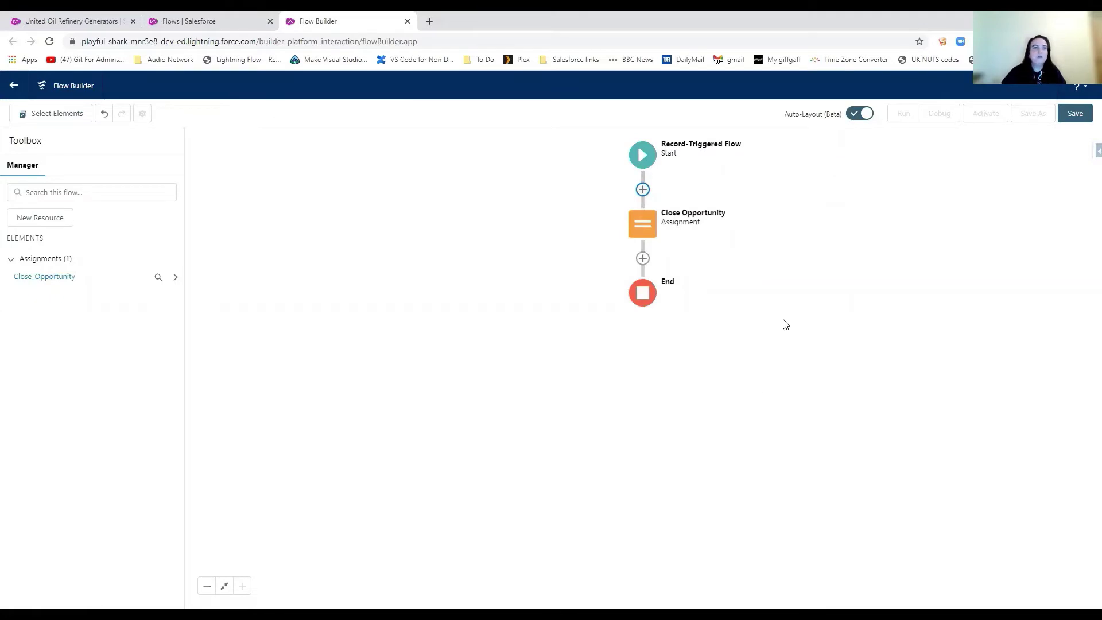
Start saving the flow and label it "Closed Loss Opportunity when Reason for Loss filled in".
{"action": "left_click", "coordinate": [1071, 113]}
{"action": "left_click", "coordinate": [458, 307]}
{"action": "type", "text": "S"}
{"action": "type", "text": "losed "}
{"action": "type", "text": "Loss Opportu"}
{"action": "type", "text": "nity when REason for Loss f"}
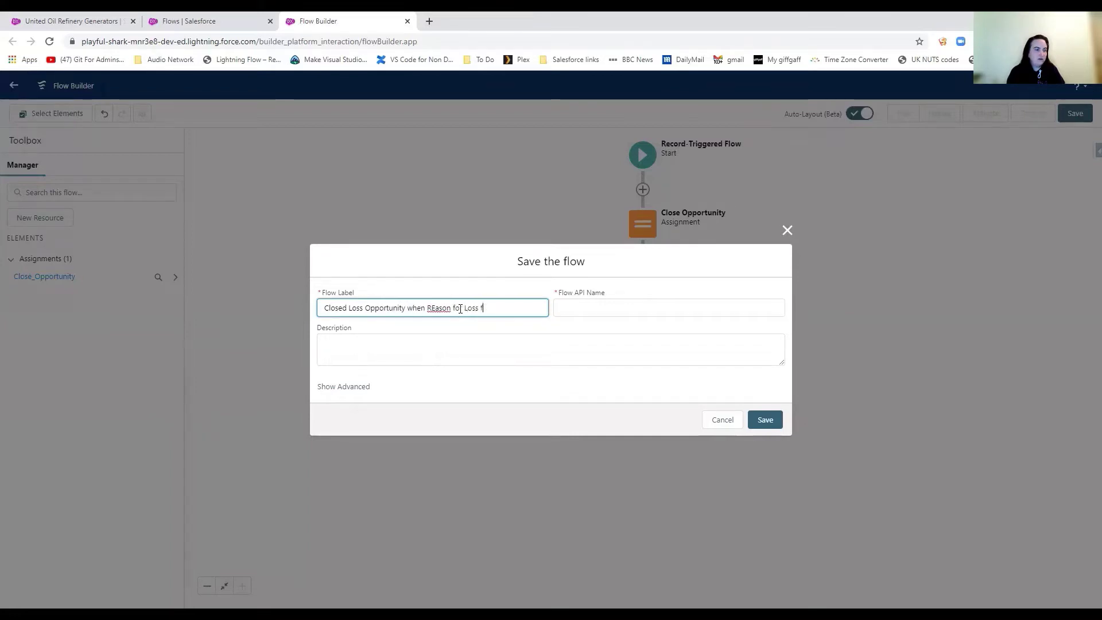
{"action": "type", "text": "illed in"}
{"action": "left_click", "coordinate": [434, 308]}
{"action": "key", "text": "BackSpace"}
{"action": "type", "text": "e"}
Describe the flow as "Change the stage to Close Lost when the Reason for Loss field is complete." and save it.
{"action": "left_click", "coordinate": [410, 334]}
{"action": "type", "text": "Change the s"}
{"action": "type", "text": "ta"}
{"action": "type", "text": "ge field "}
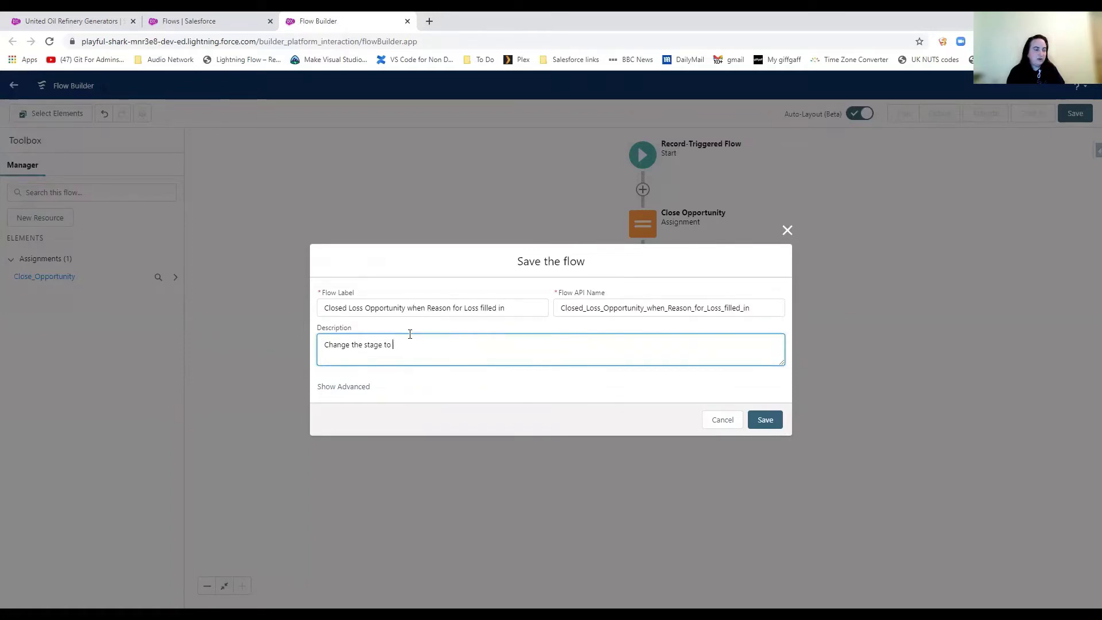
{"action": "type", "text": "lose Lo"}
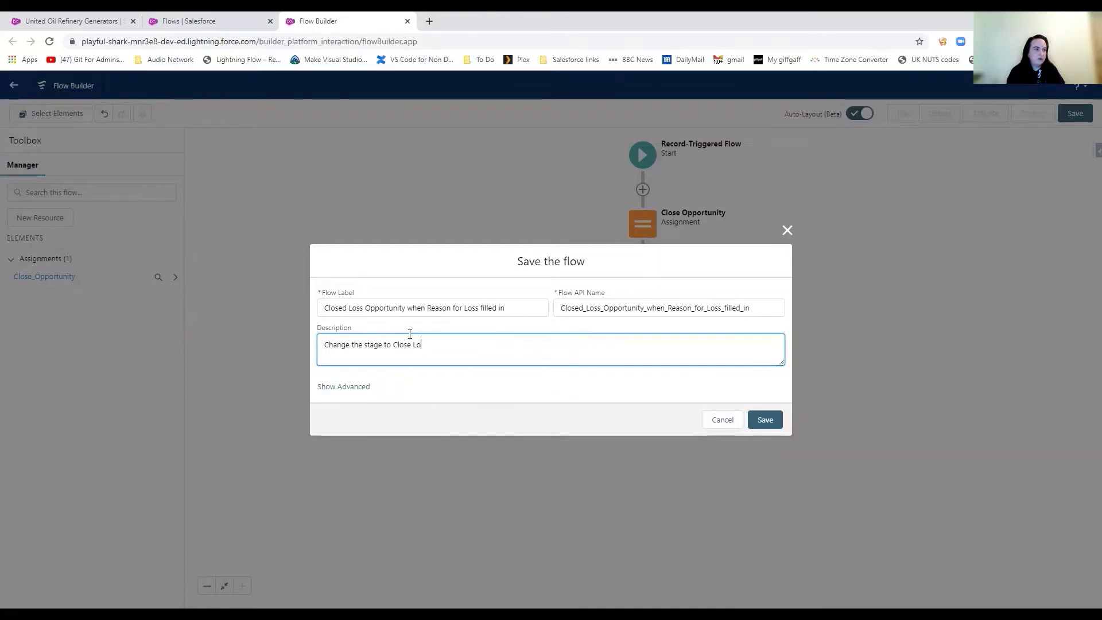
{"action": "type", "text": "st when the REason for Loss is"}
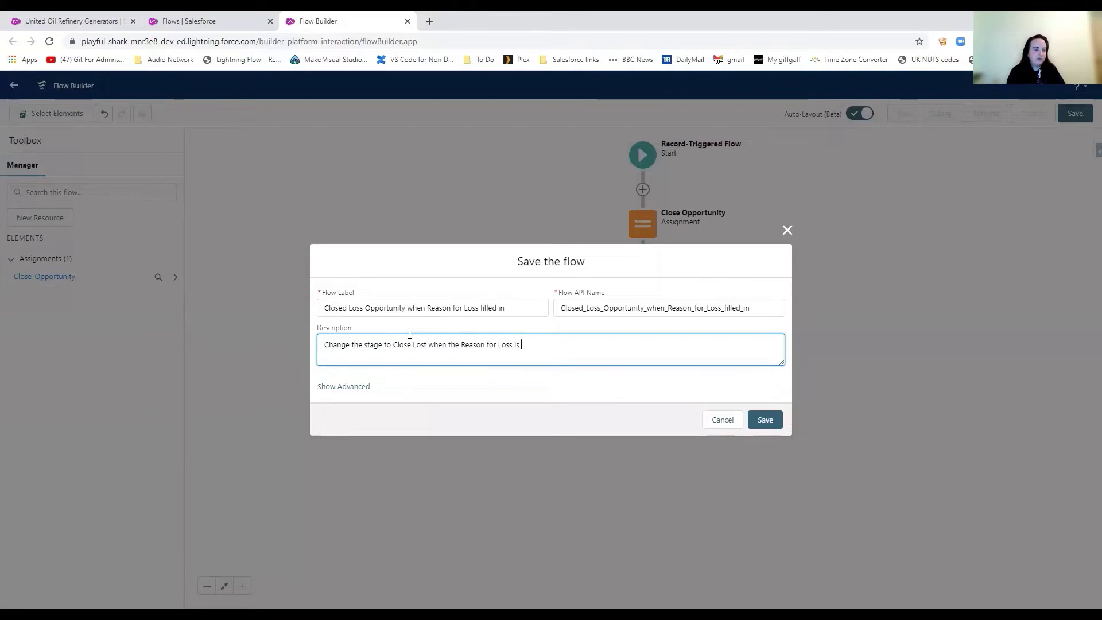
{"action": "key", "text": "BackSpace"}
{"action": "key", "text": "BackSpace"}
{"action": "key", "text": "BackSpace"}
{"action": "type", "text": "field is complete."}
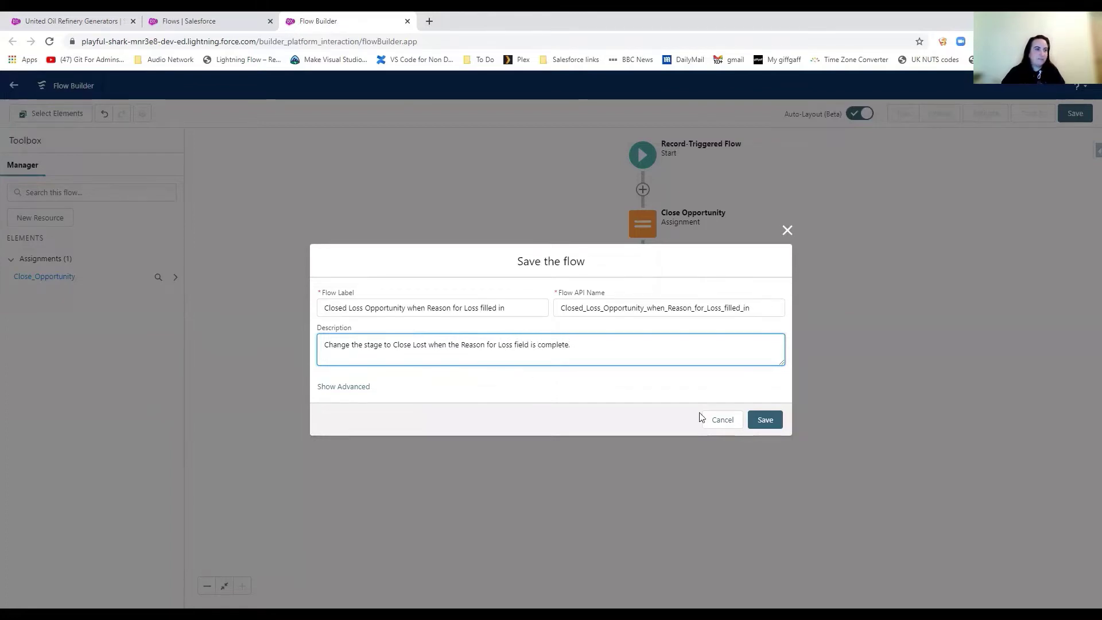
{"action": "left_click", "coordinate": [764, 419]}
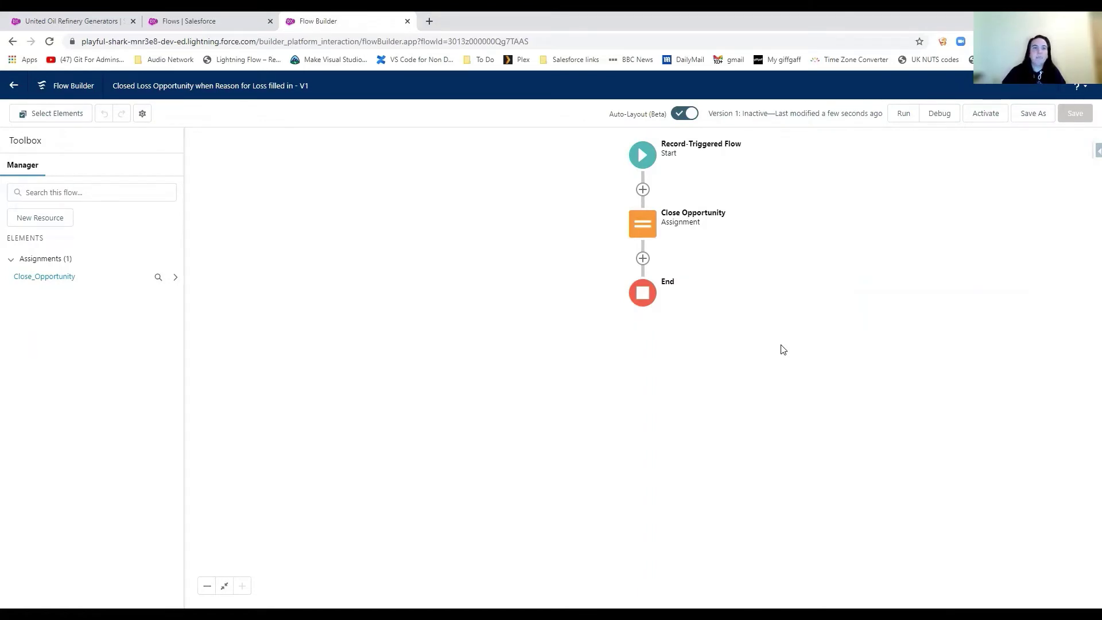
Start debugging the flow with the United Oil Refinery Generators opportunity as the triggering record.
{"action": "left_click", "coordinate": [941, 118]}
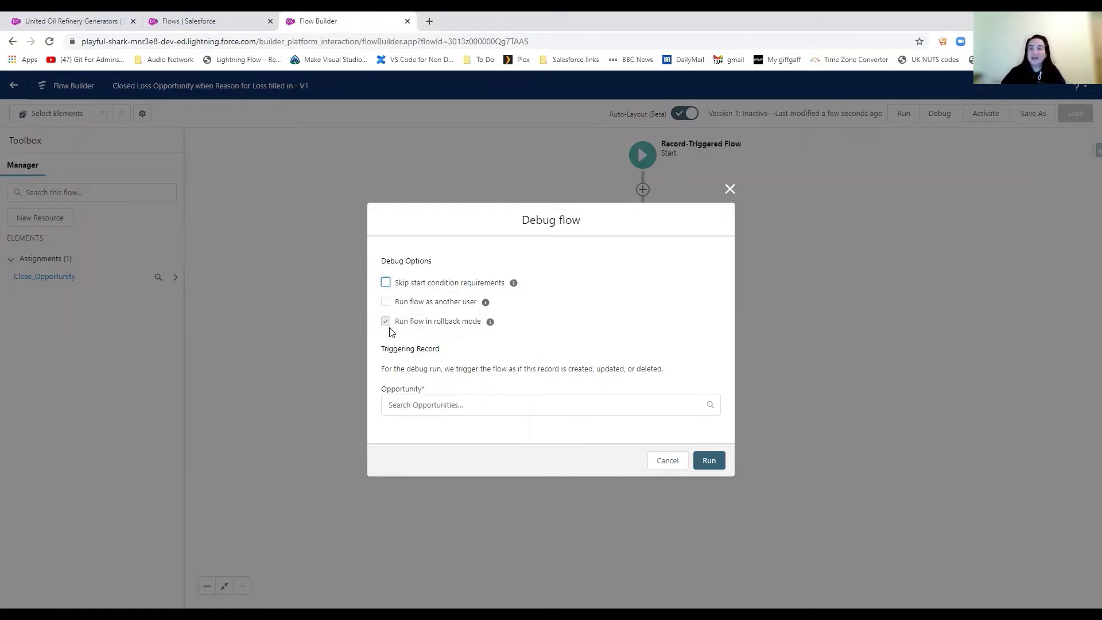
{"action": "left_click", "coordinate": [433, 405]}
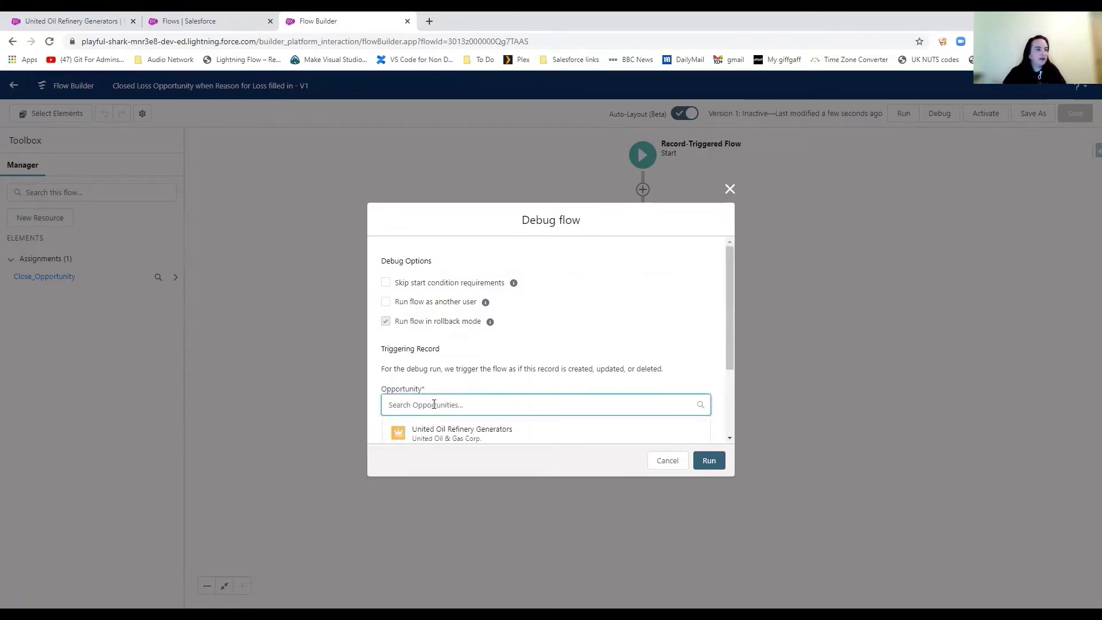
{"action": "type", "text": "united oil"}
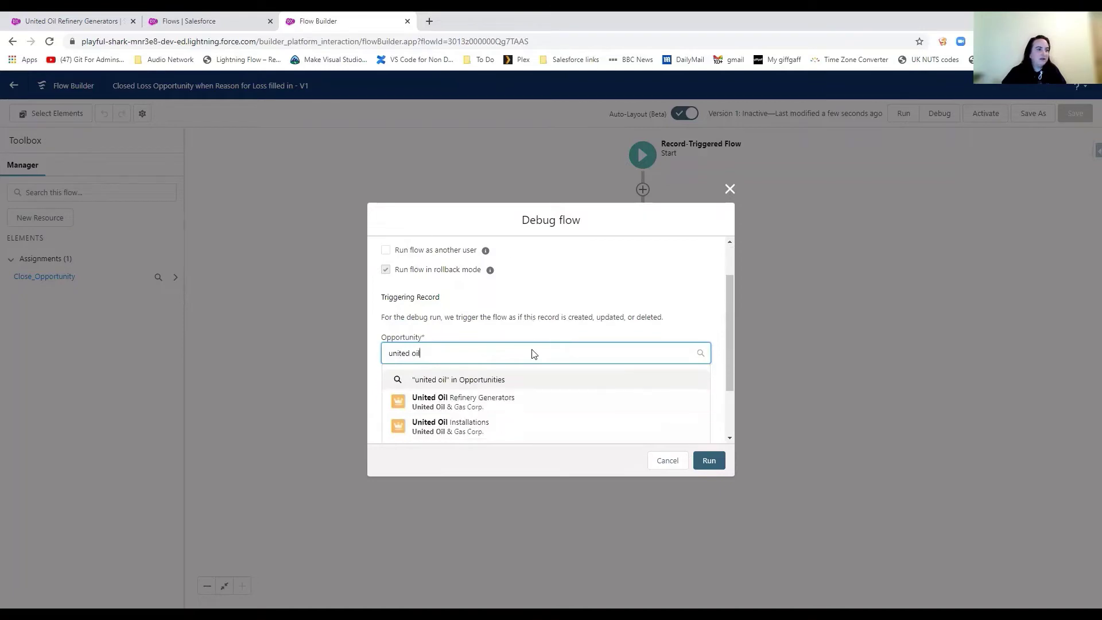
{"action": "scroll", "coordinate": [529, 349], "scroll_direction": "down", "scroll_amount": 2}
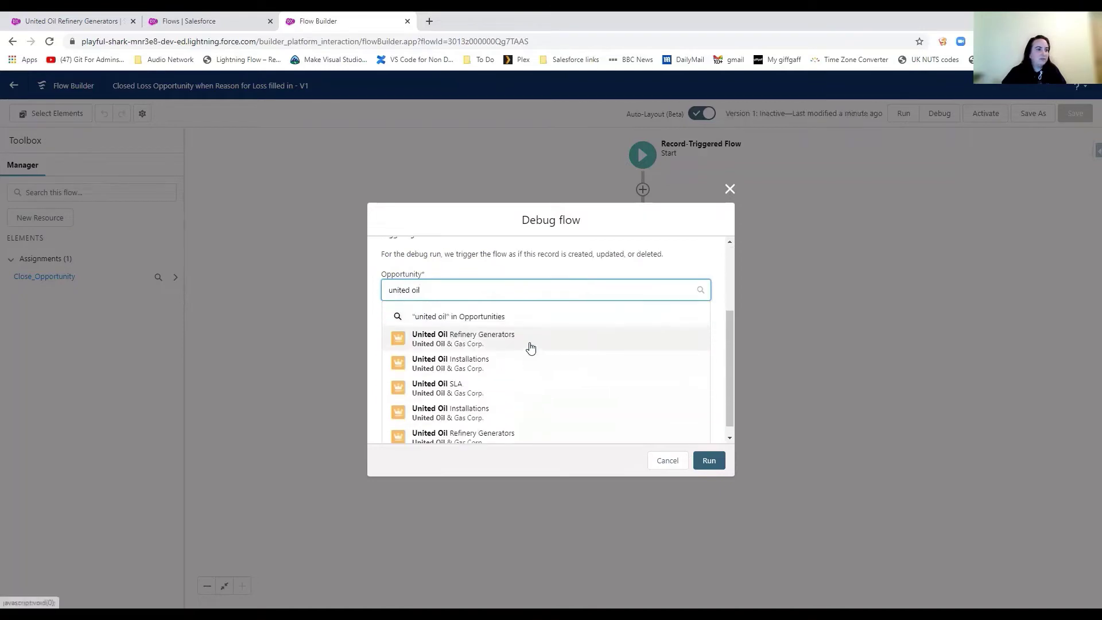
{"action": "left_click", "coordinate": [498, 341]}
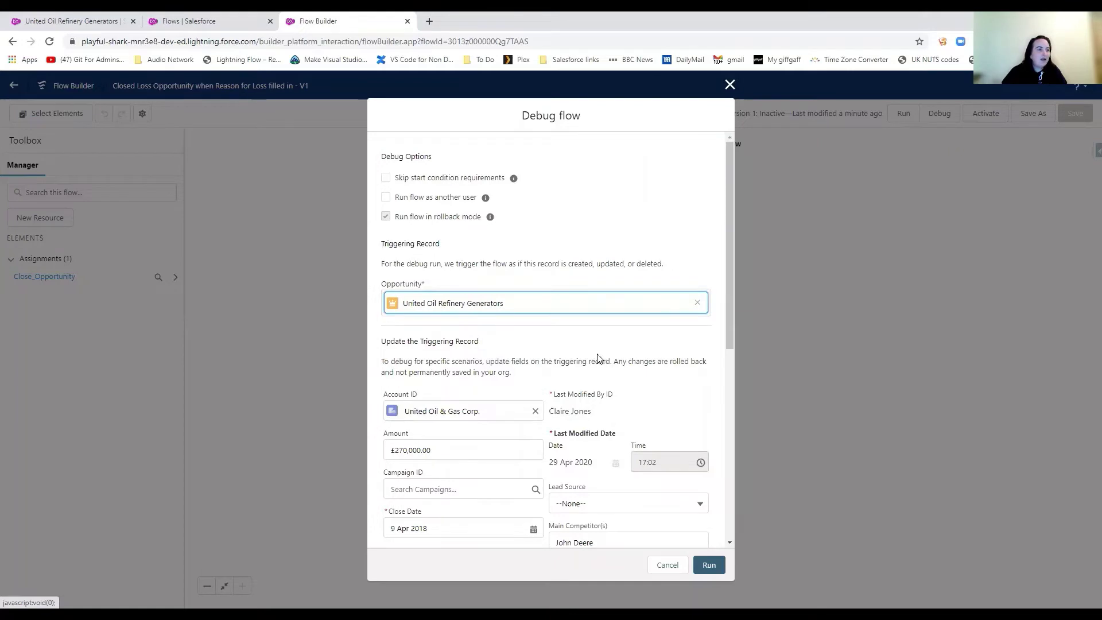
Set the triggering record's Reason for Loss to Features for the debug and run it.
{"action": "scroll", "coordinate": [598, 356], "scroll_direction": "down", "scroll_amount": 3}
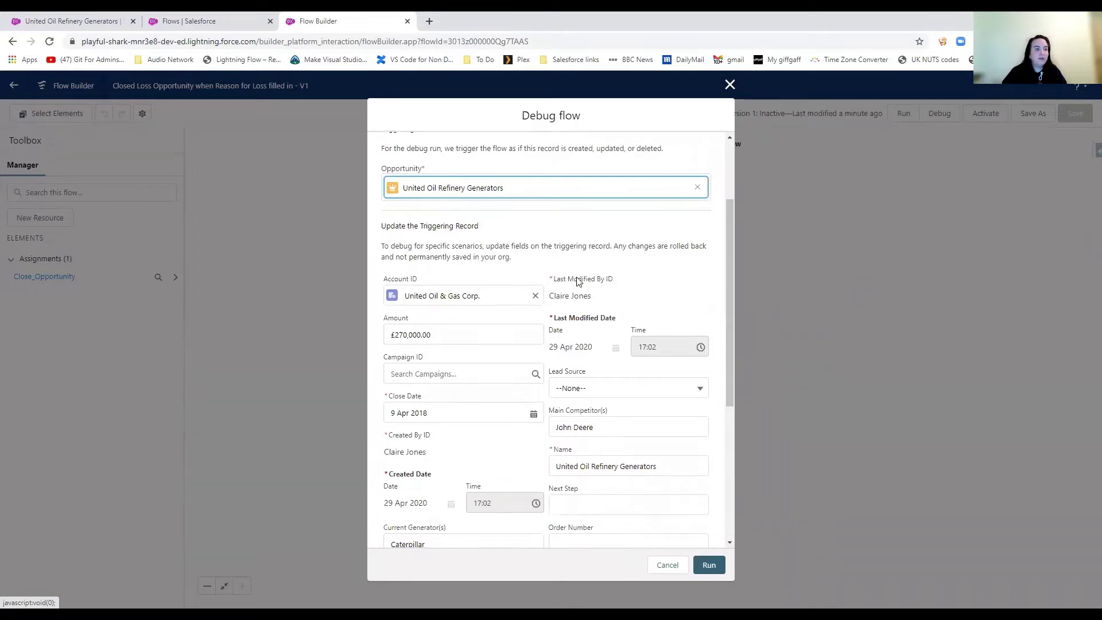
{"action": "scroll", "coordinate": [577, 281], "scroll_direction": "down", "scroll_amount": 1}
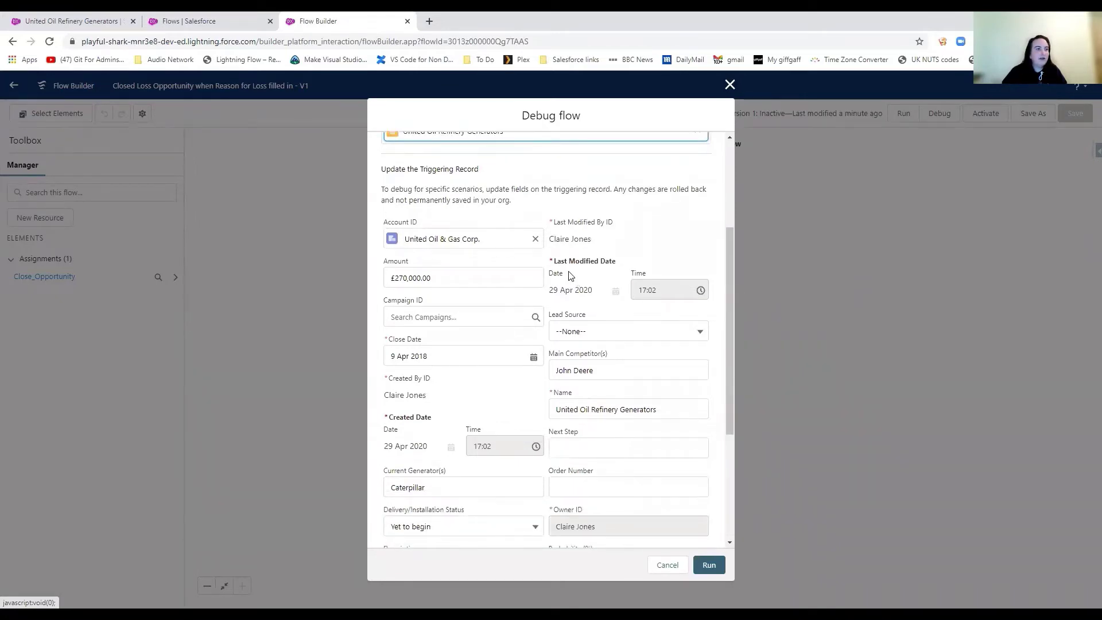
{"action": "scroll", "coordinate": [574, 280], "scroll_direction": "down", "scroll_amount": 2}
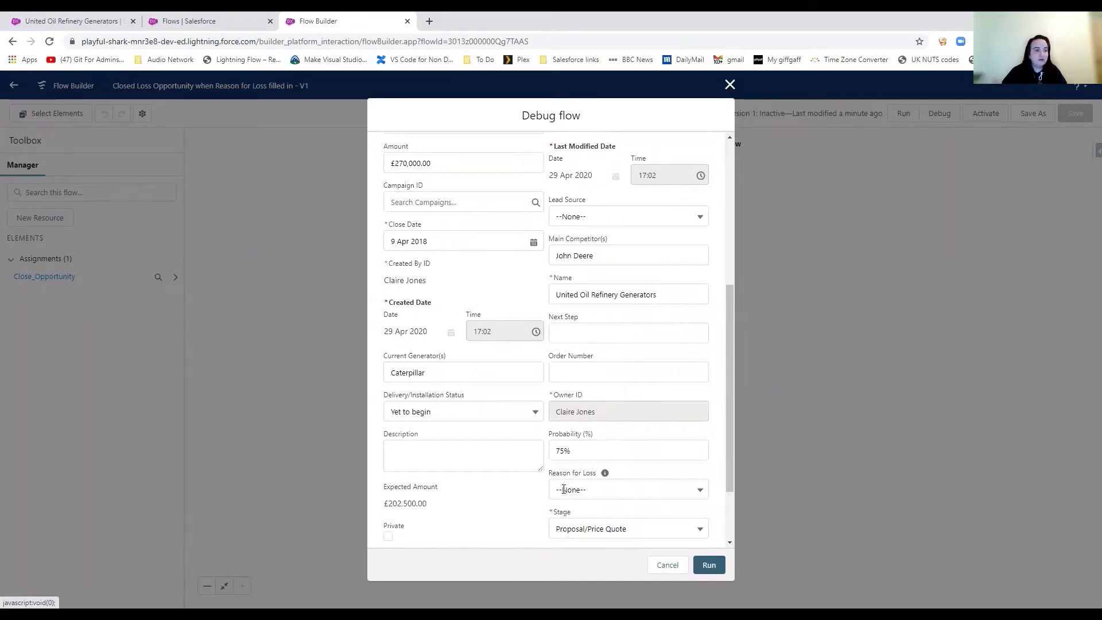
{"action": "scroll", "coordinate": [522, 496], "scroll_direction": "down", "scroll_amount": 1}
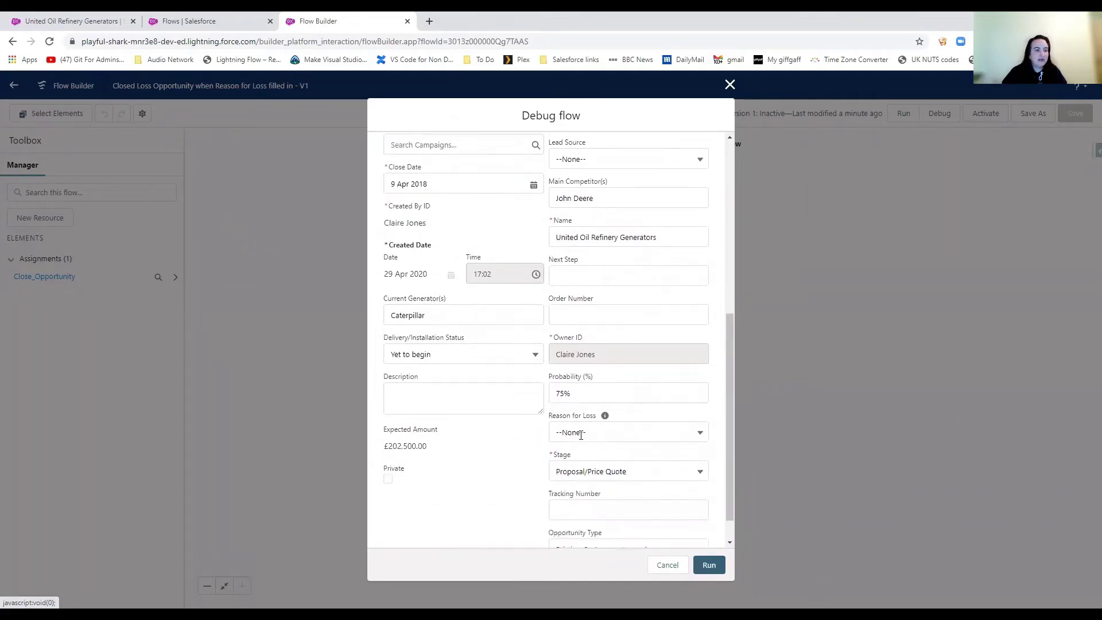
{"action": "left_click", "coordinate": [625, 431]}
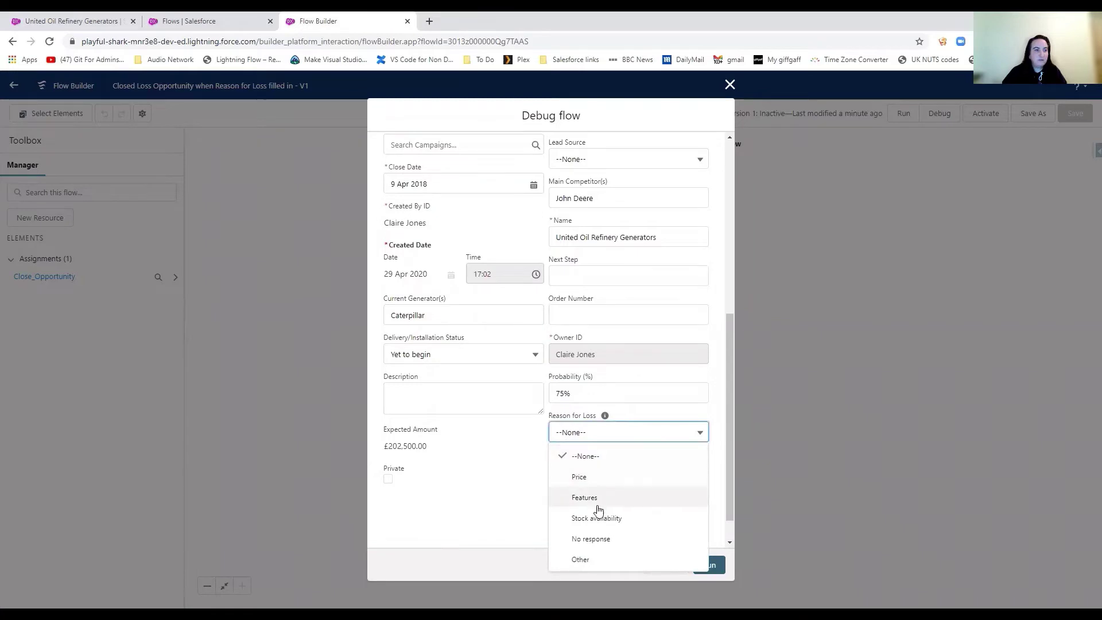
{"action": "left_click", "coordinate": [594, 500]}
{"action": "left_click", "coordinate": [716, 570]}
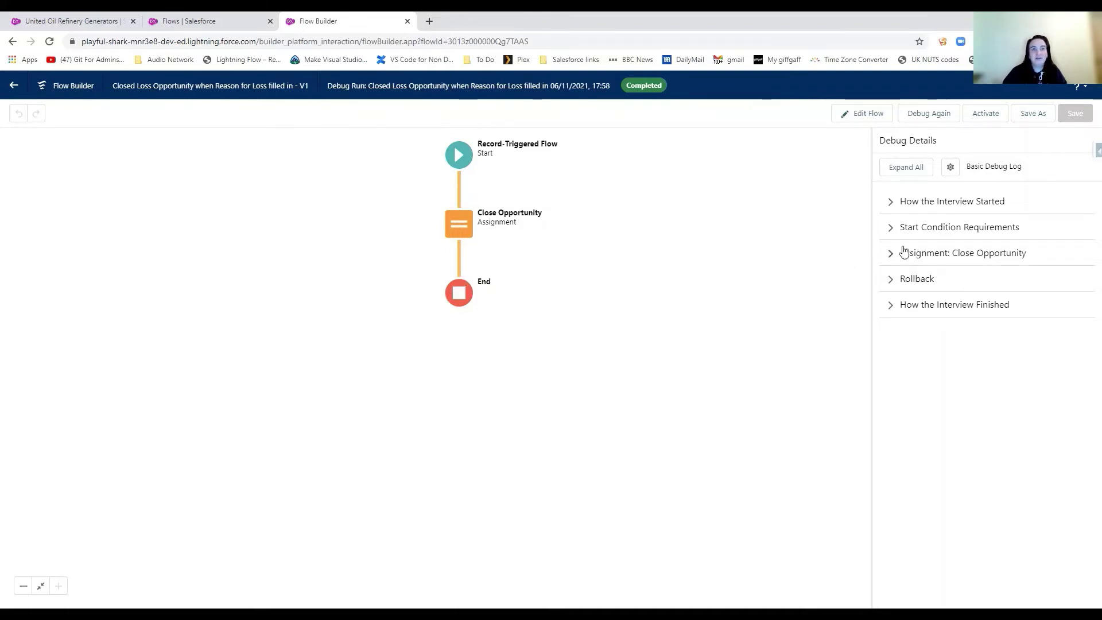
Examine the debug details for the interview start, start condition requirements, Close Opportunity assignment and rollback.
{"action": "left_click", "coordinate": [934, 207]}
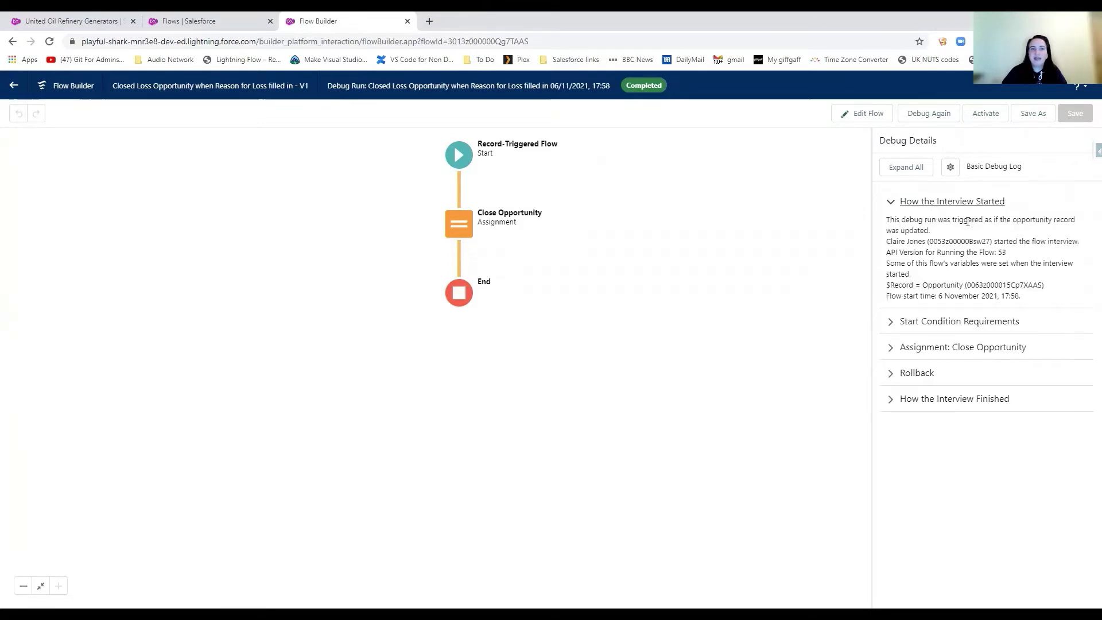
{"action": "left_click", "coordinate": [975, 323]}
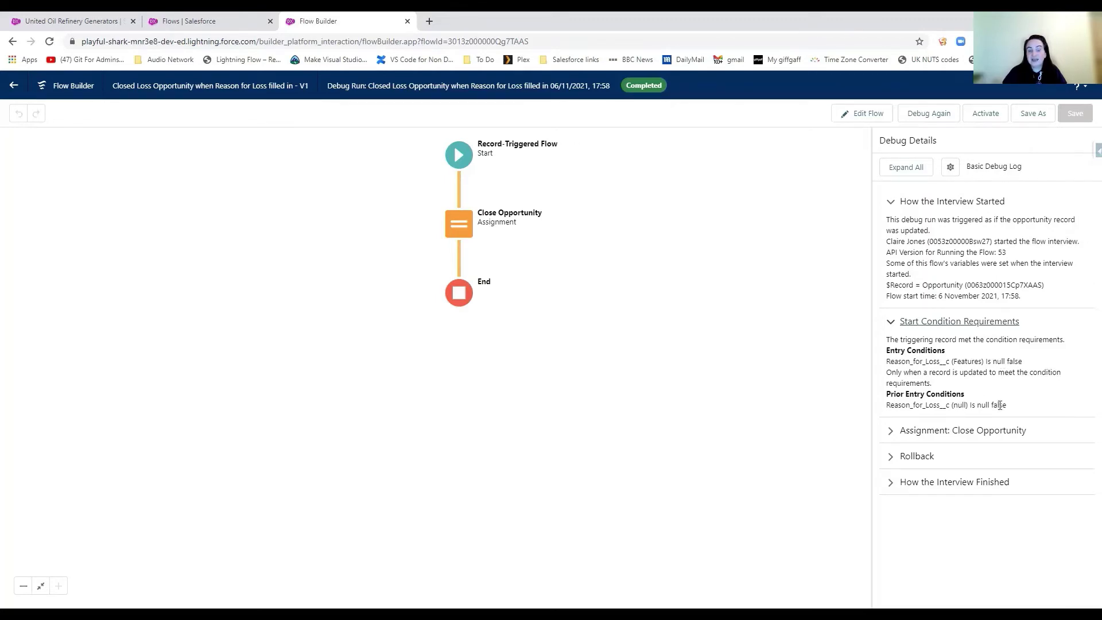
{"action": "left_click", "coordinate": [892, 433]}
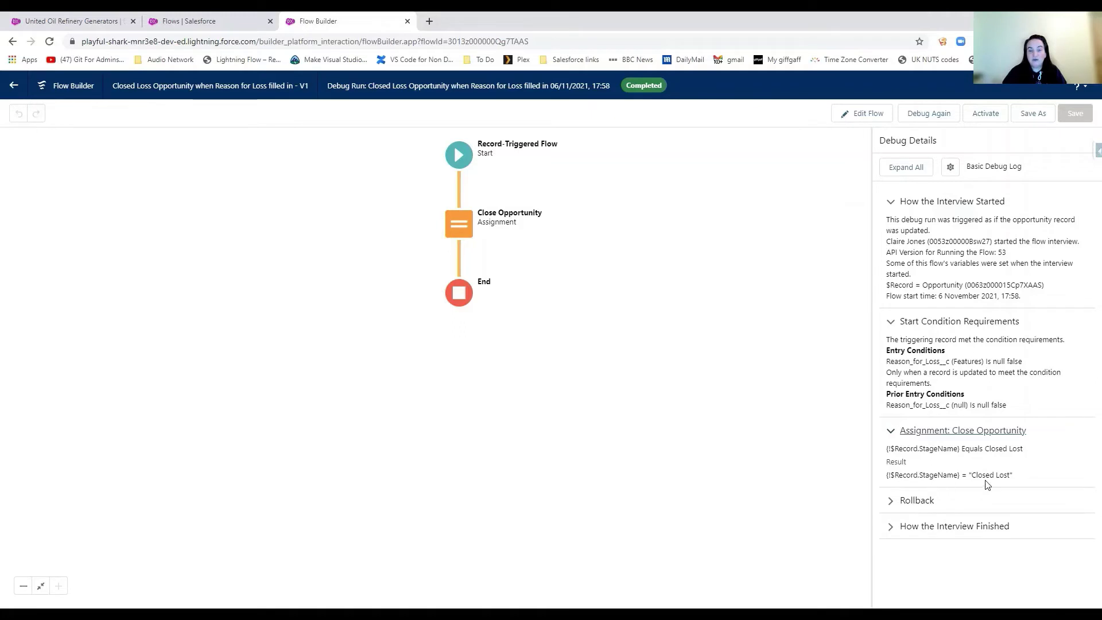
{"action": "left_click", "coordinate": [918, 502]}
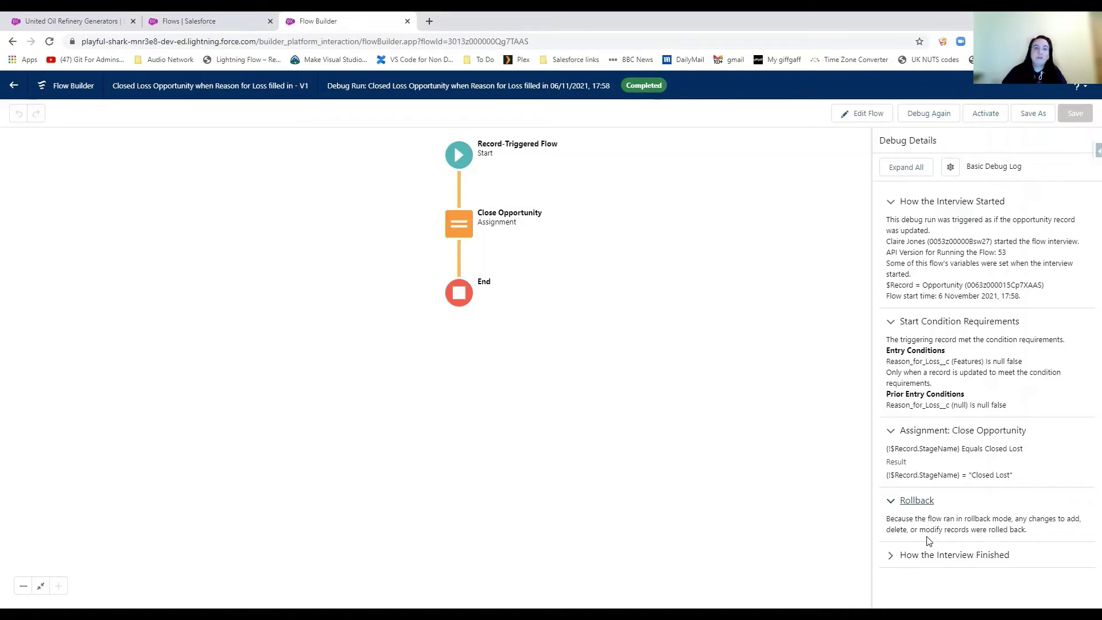
Activate the flow and test it by saving Reason for Loss as Features on the United Oil Refinery Generators opportunity.
{"action": "left_click", "coordinate": [987, 118]}
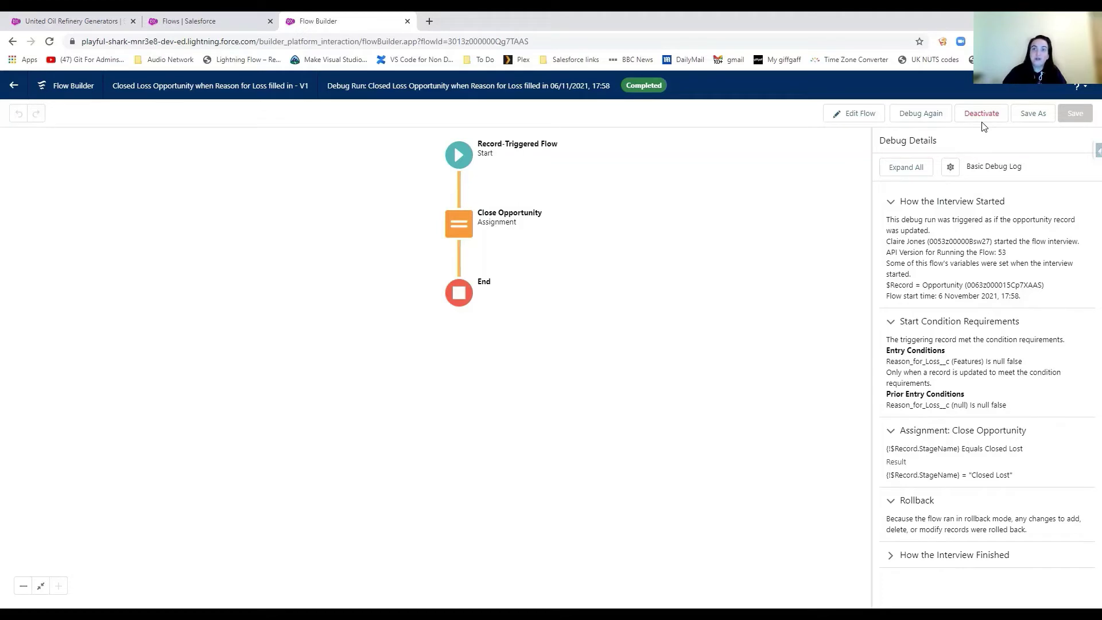
{"action": "left_click", "coordinate": [70, 23]}
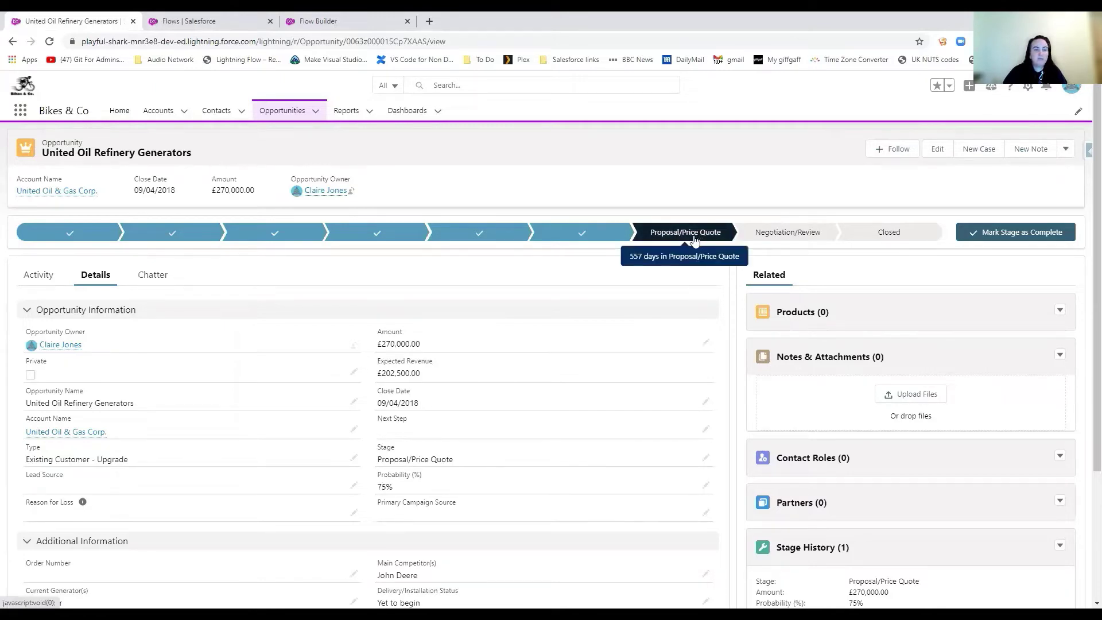
{"action": "left_click", "coordinate": [353, 512]}
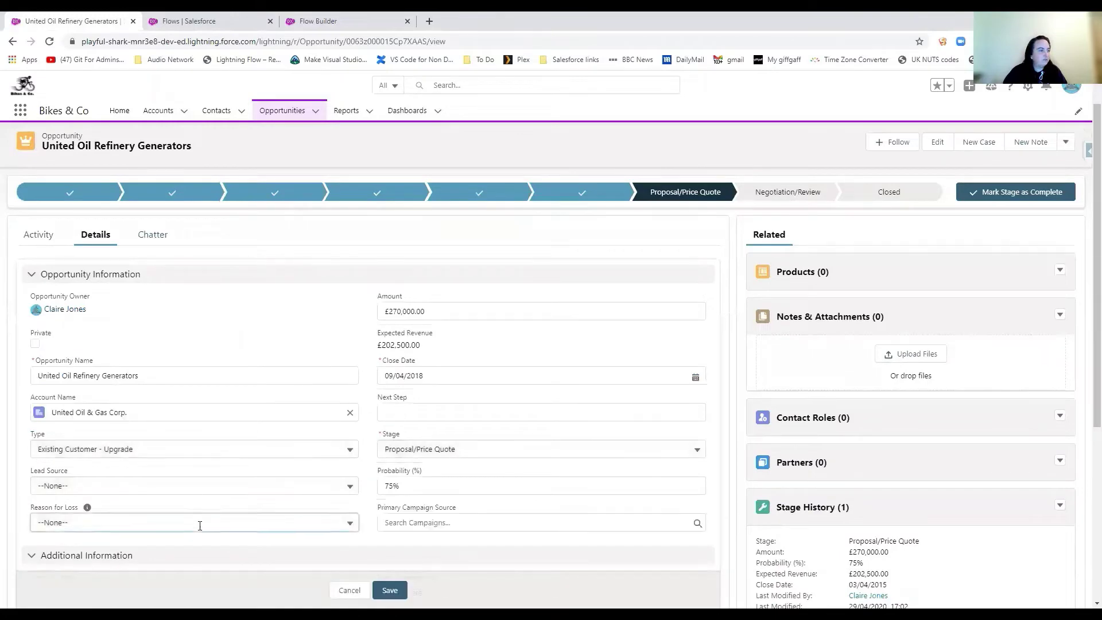
{"action": "left_click", "coordinate": [136, 522]}
{"action": "left_click", "coordinate": [167, 438]}
{"action": "left_click", "coordinate": [390, 590]}
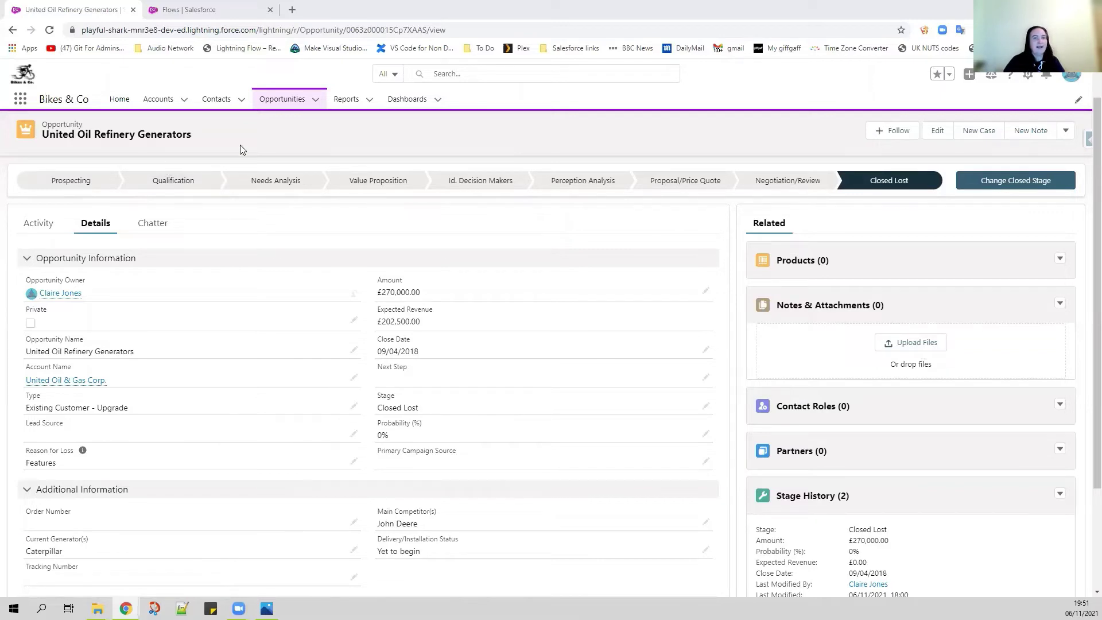
Create a new Screen Flow from the Flows setup page using Auto-Layout.
{"action": "left_click", "coordinate": [189, 12]}
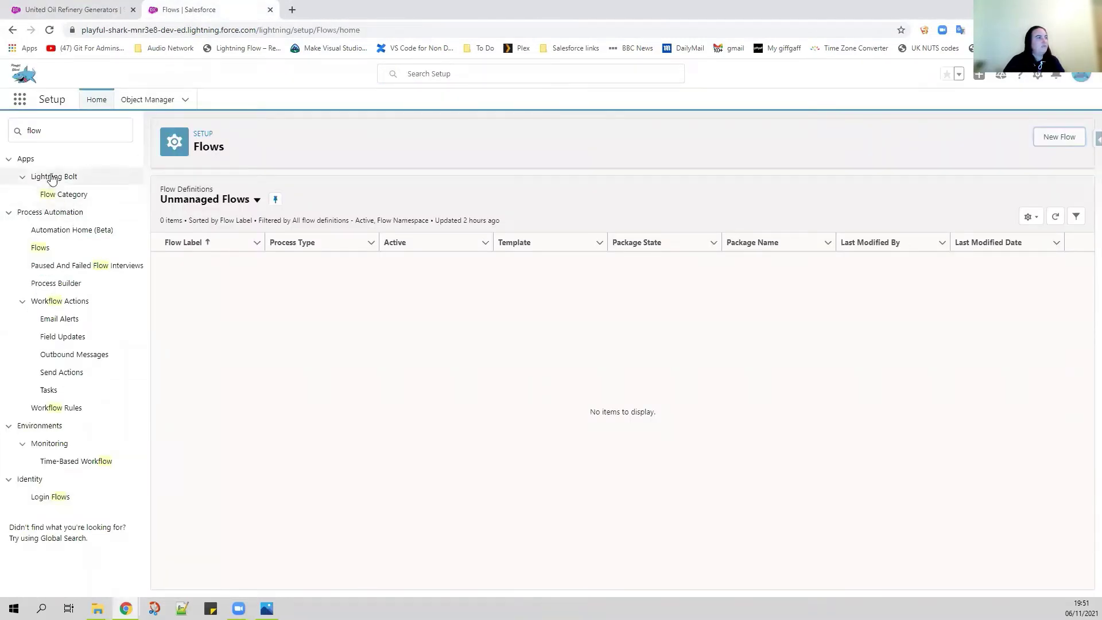
{"action": "left_click", "coordinate": [1059, 138]}
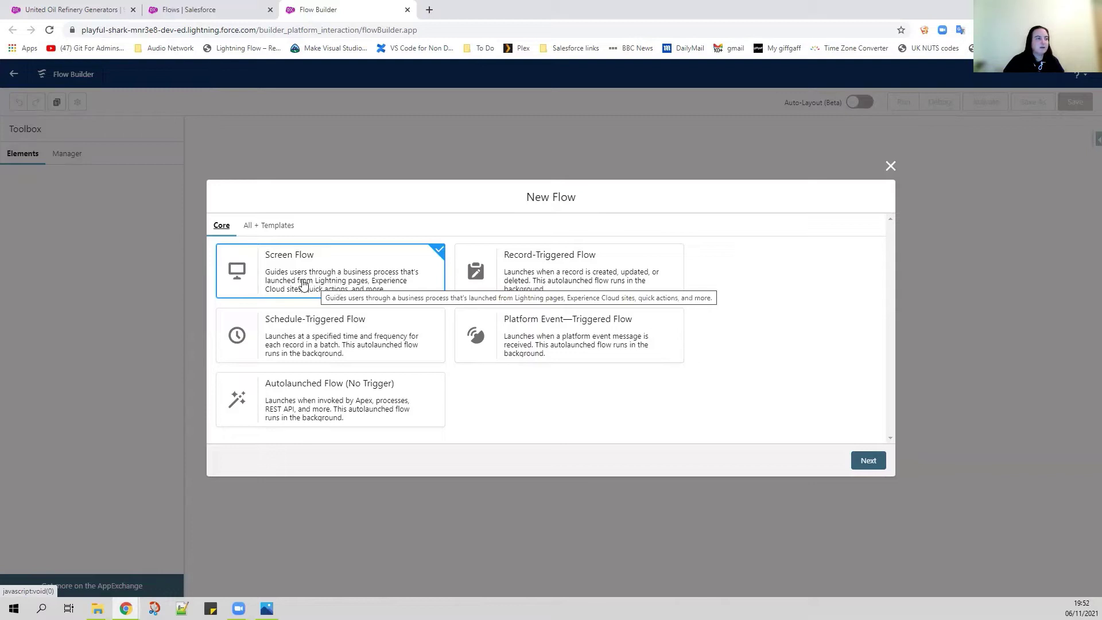
{"action": "left_click", "coordinate": [867, 461]}
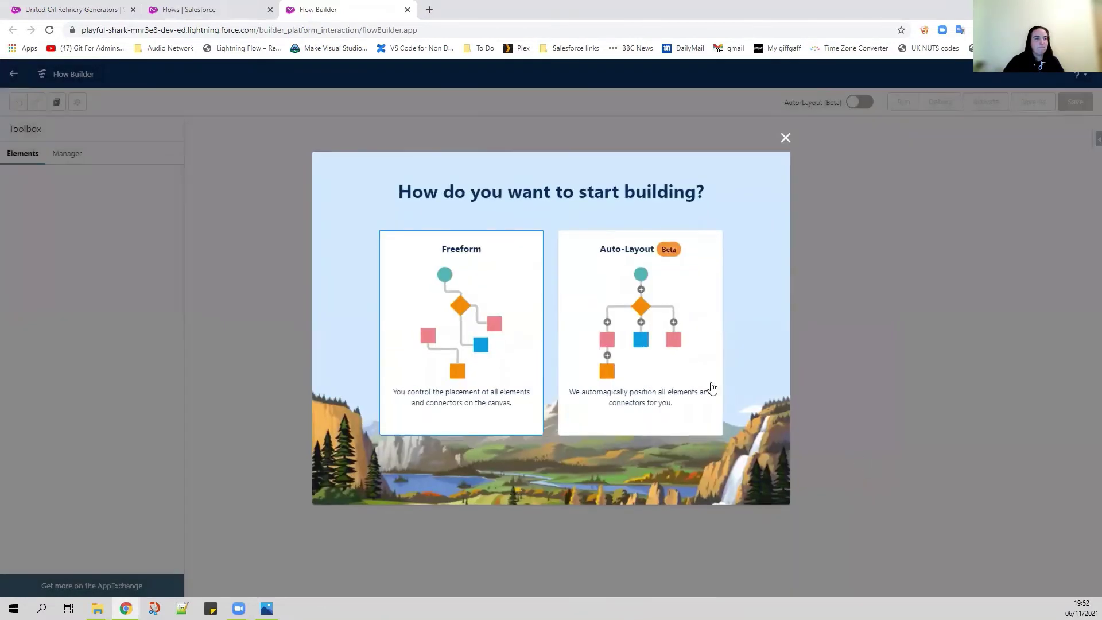
{"action": "left_click", "coordinate": [656, 361]}
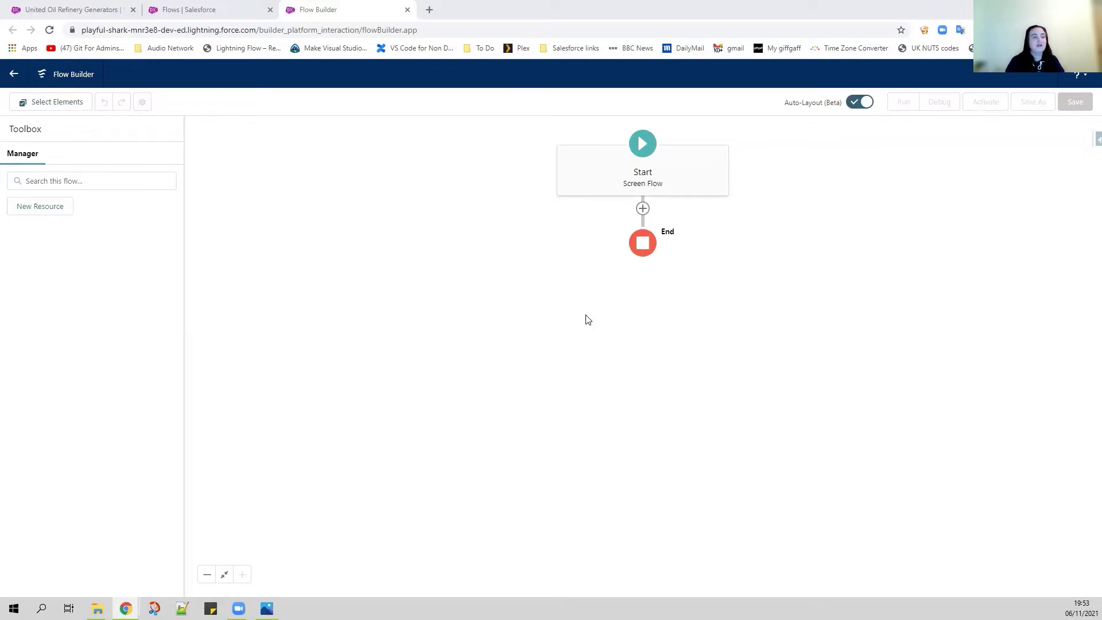
Add a Get Records element for the Account object, labelled "Account" with the description "Account that the flow is running on".
{"action": "left_click", "coordinate": [643, 209]}
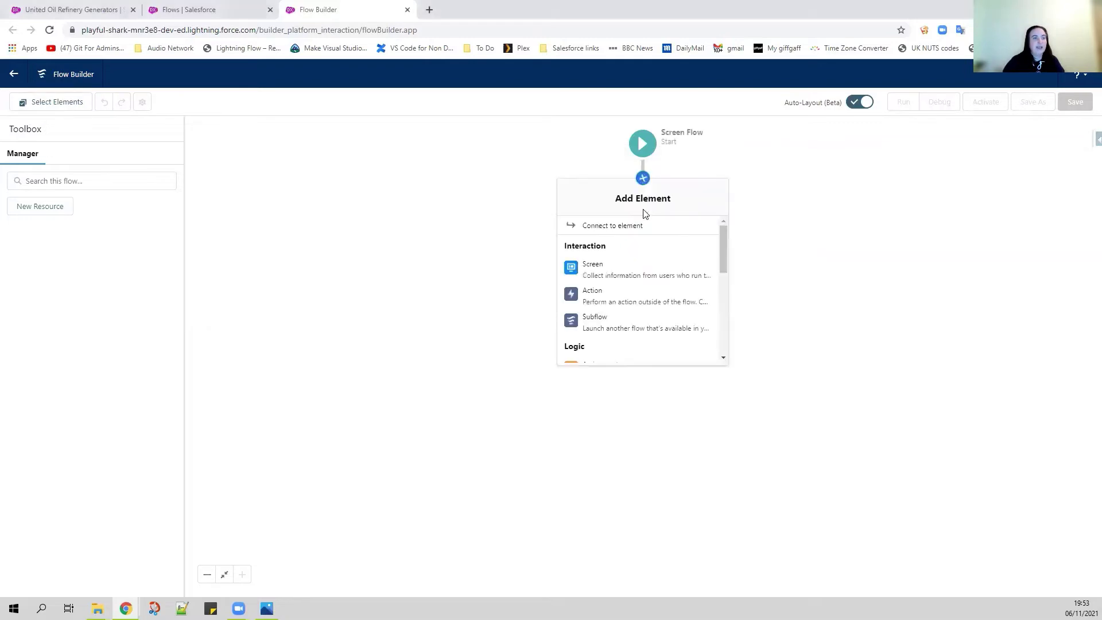
{"action": "scroll", "coordinate": [641, 296], "scroll_direction": "down", "scroll_amount": 5}
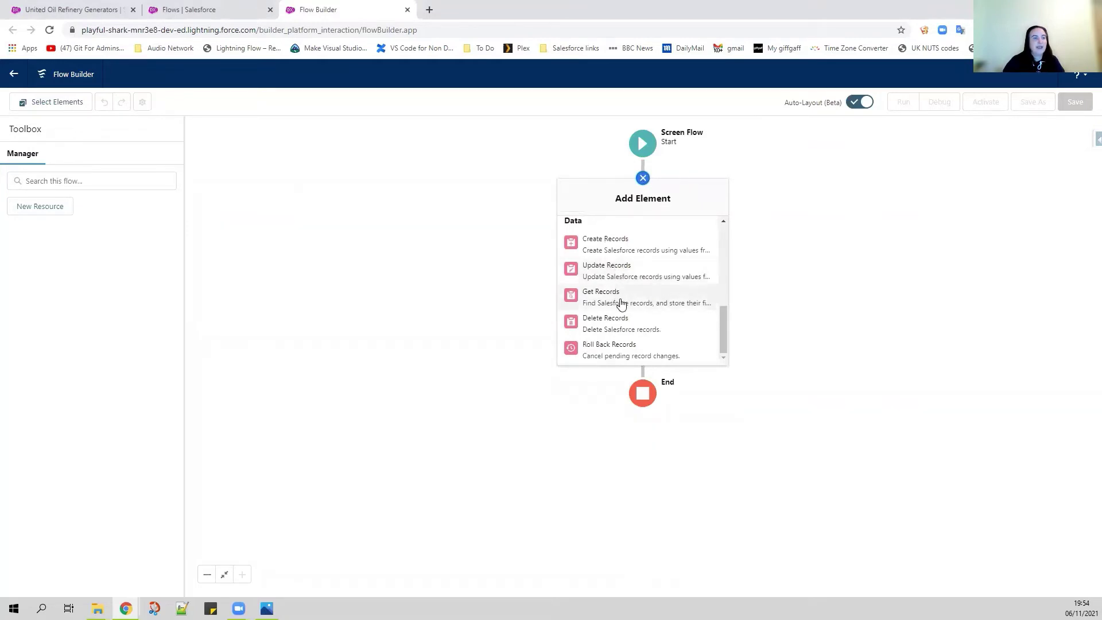
{"action": "left_click", "coordinate": [621, 303]}
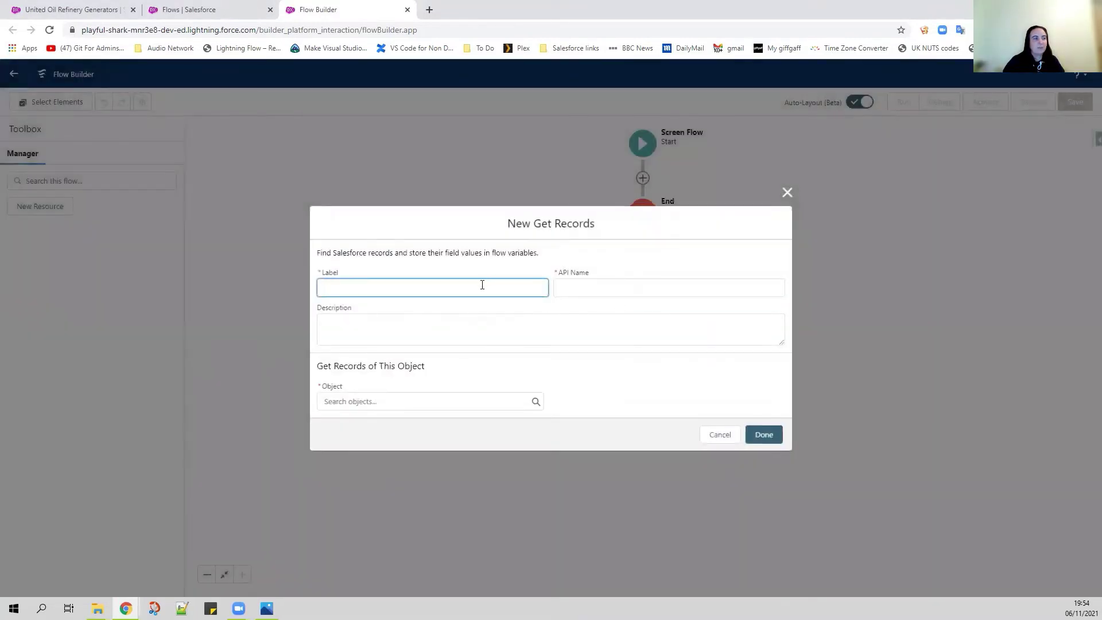
{"action": "type", "text": "Account"}
{"action": "left_click", "coordinate": [496, 333]}
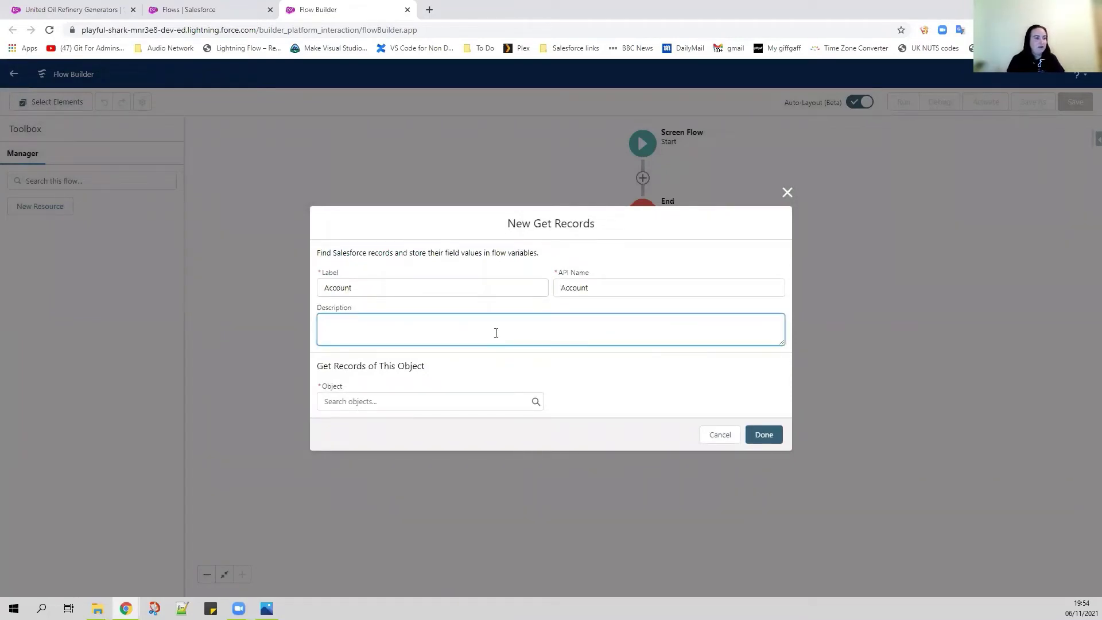
{"action": "type", "text": "Account that the flow is running on"}
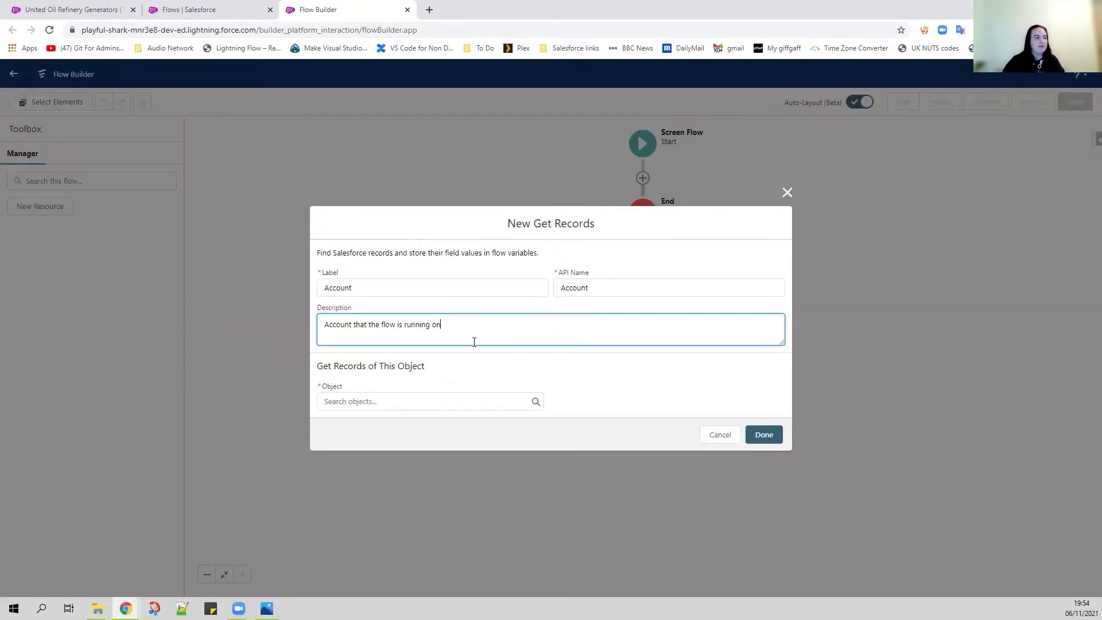
{"action": "left_click", "coordinate": [445, 403]}
{"action": "type", "text": "acc"}
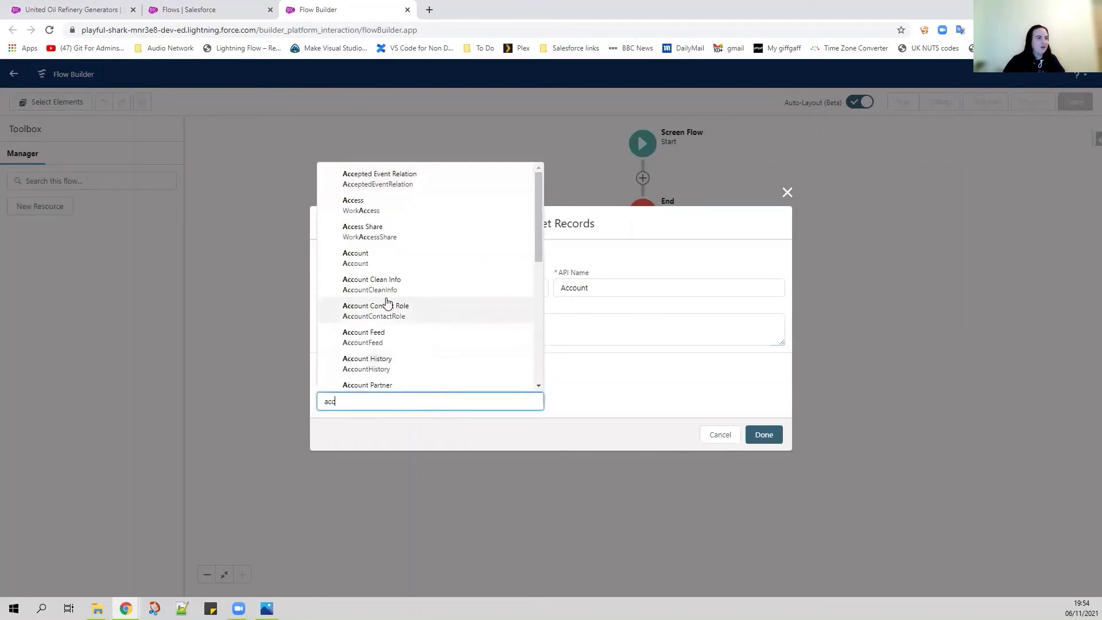
{"action": "left_click", "coordinate": [376, 258]}
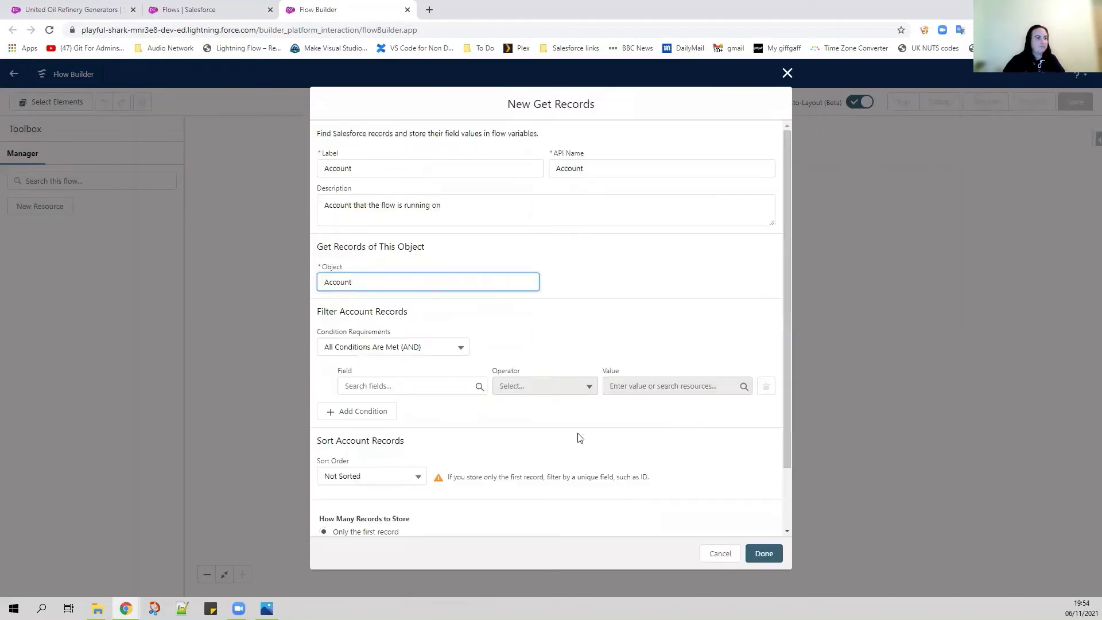
Filter the Account records with a condition on the Id field using the Equals operator.
{"action": "scroll", "coordinate": [562, 443], "scroll_direction": "down", "scroll_amount": 2}
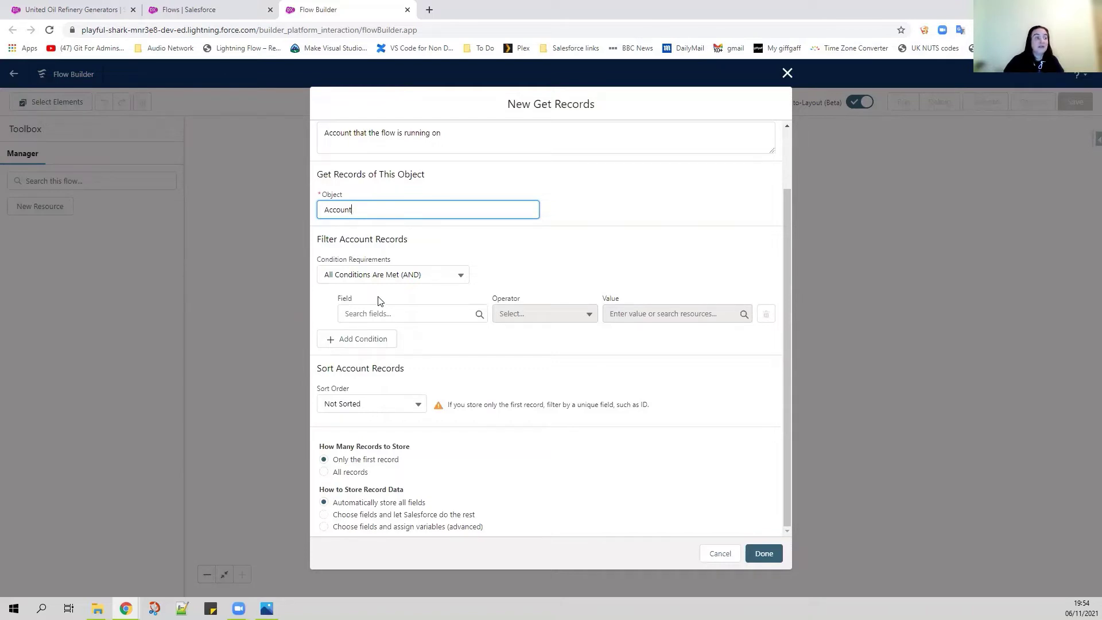
{"action": "left_click", "coordinate": [382, 313]}
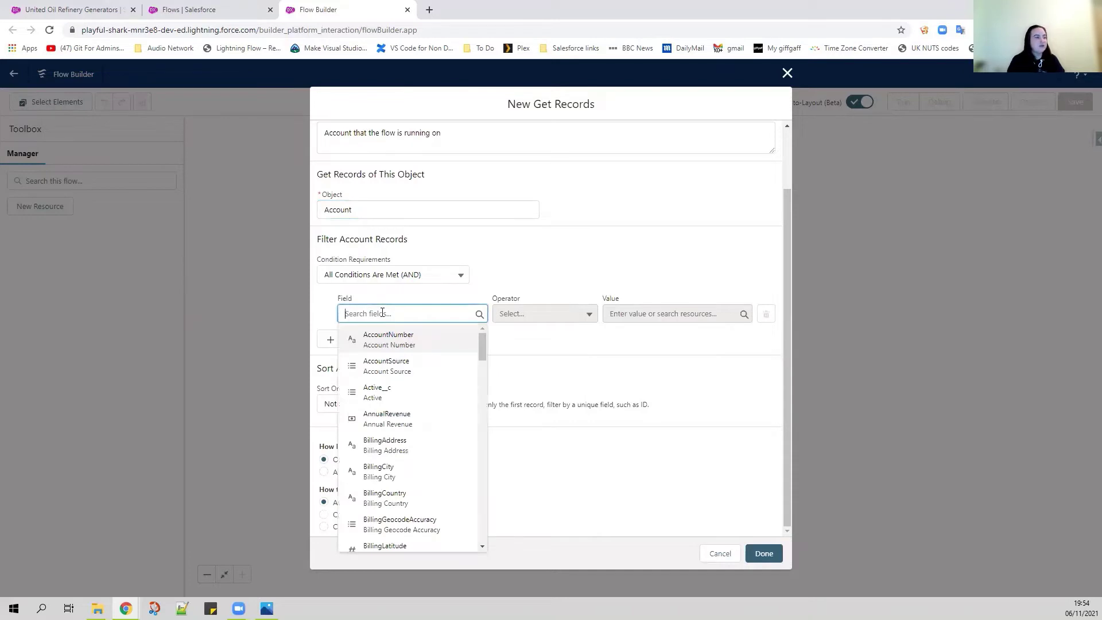
{"action": "type", "text": "Id"}
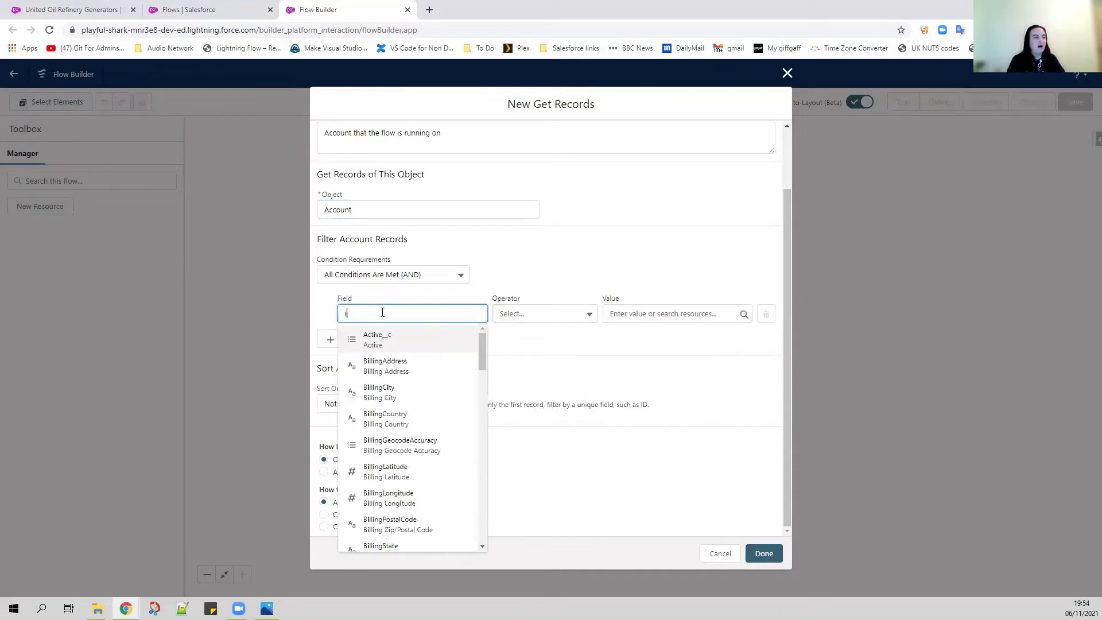
{"action": "left_click", "coordinate": [393, 423]}
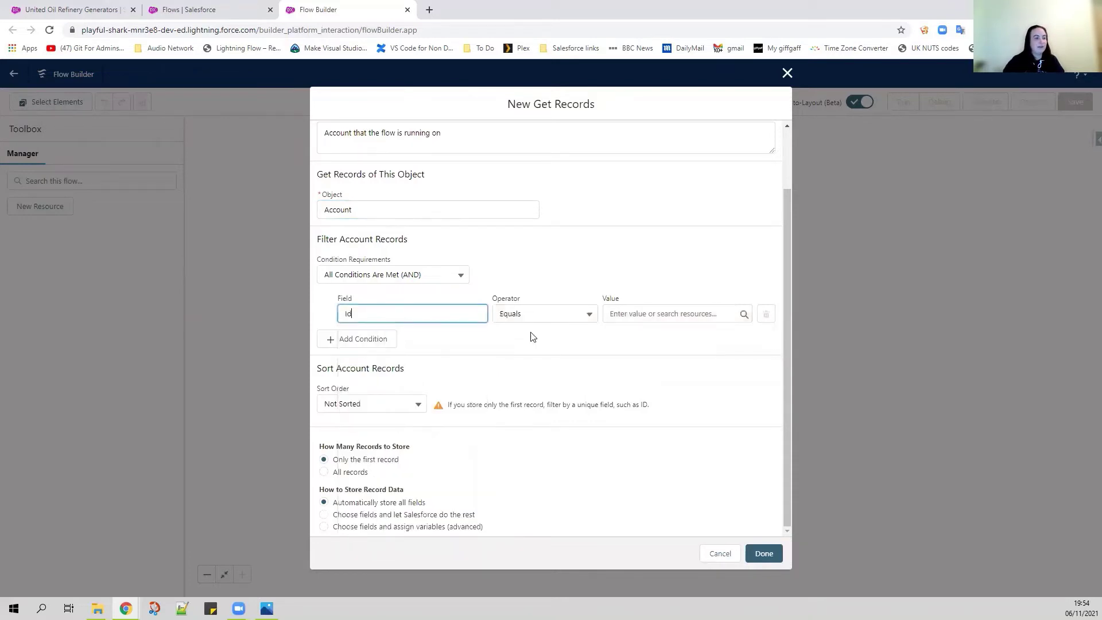
Start a new variable resource for the filter value, named recordId with the description "Record Id of the launching Account".
{"action": "left_click", "coordinate": [629, 313]}
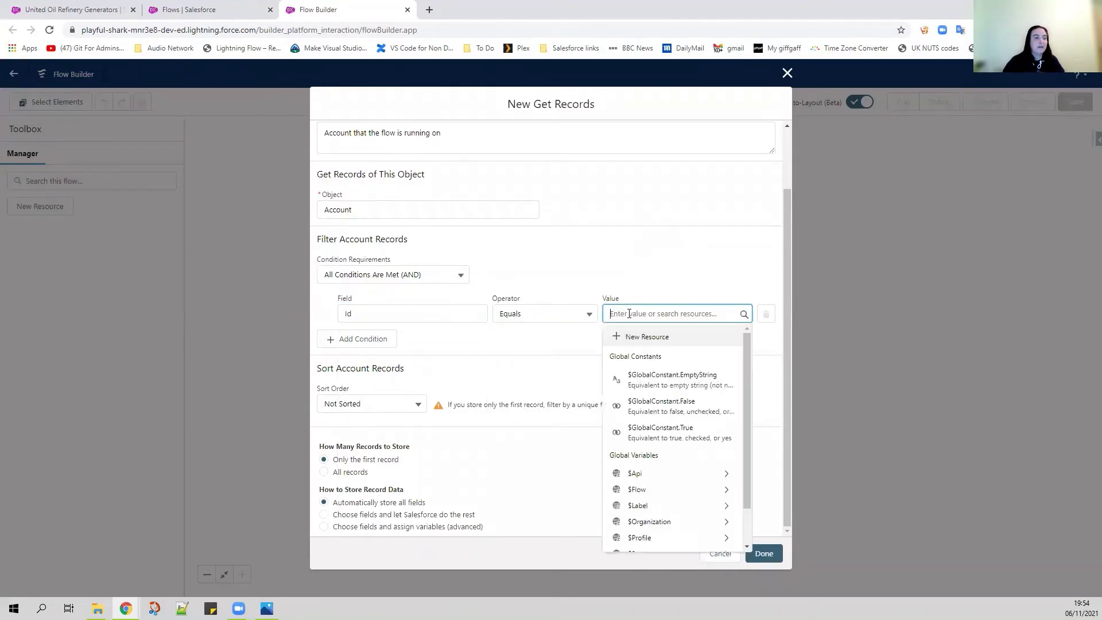
{"action": "left_click", "coordinate": [646, 338]}
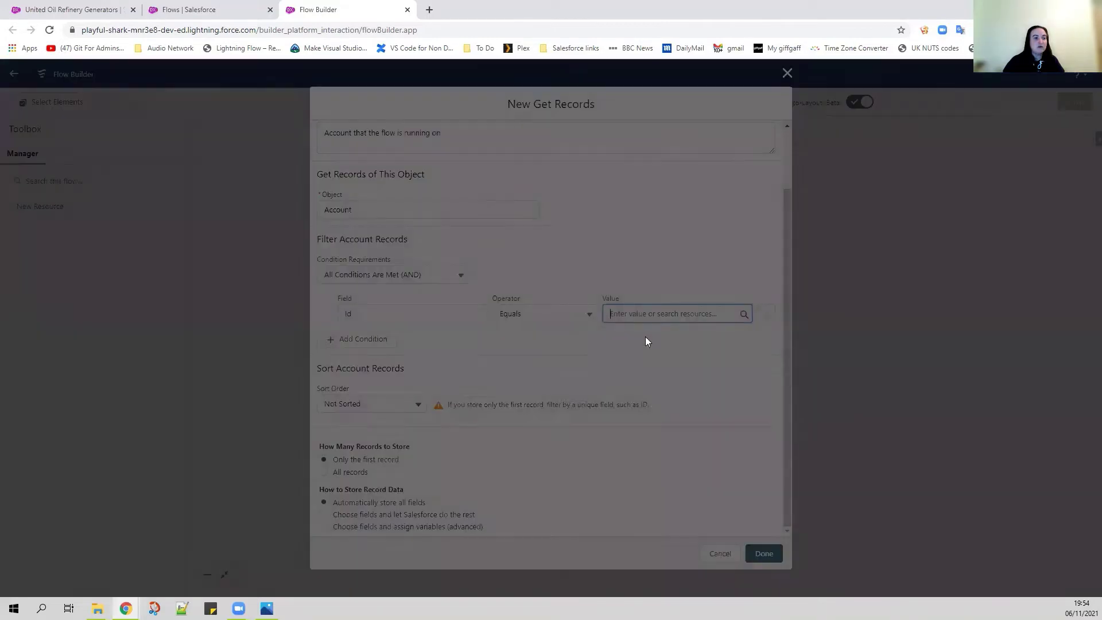
{"action": "left_click", "coordinate": [417, 290]}
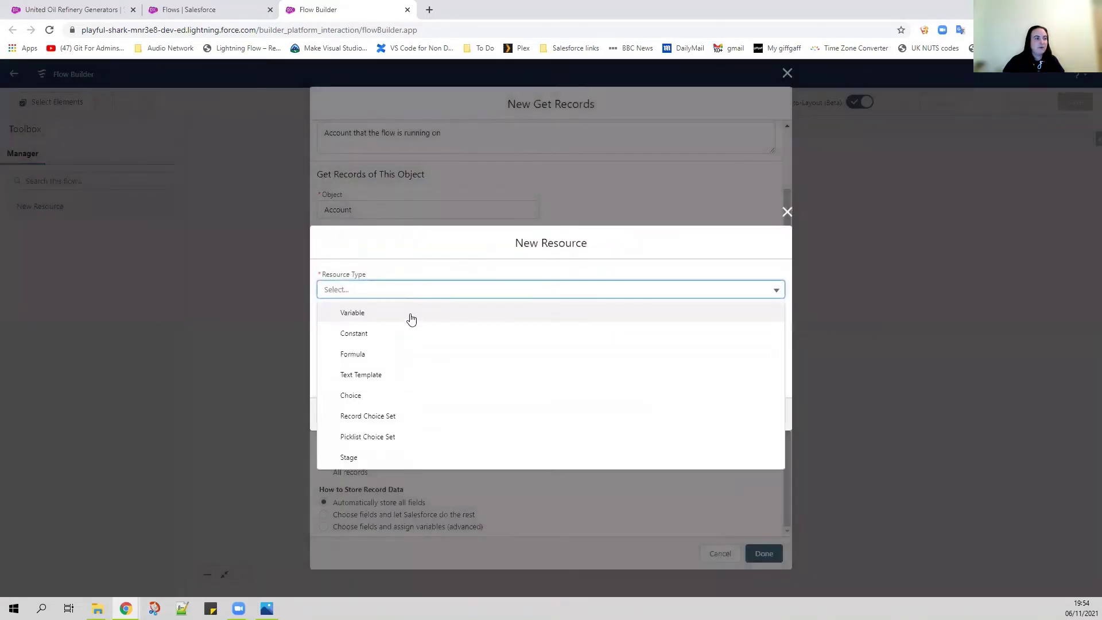
{"action": "left_click", "coordinate": [411, 313]}
{"action": "left_click", "coordinate": [411, 313]}
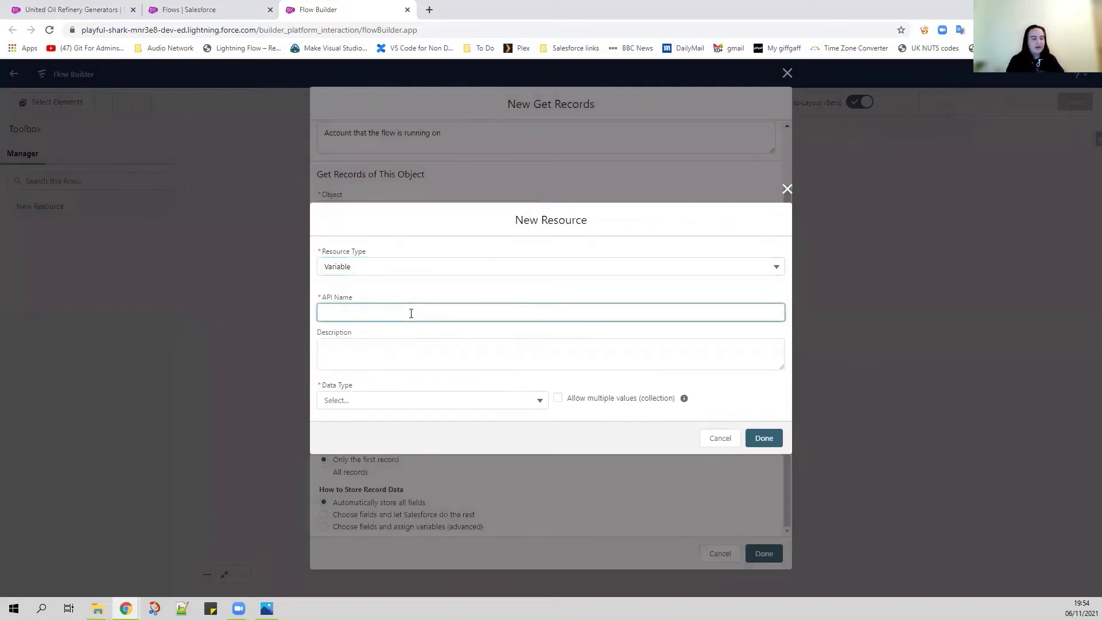
{"action": "type", "text": "recordId"}
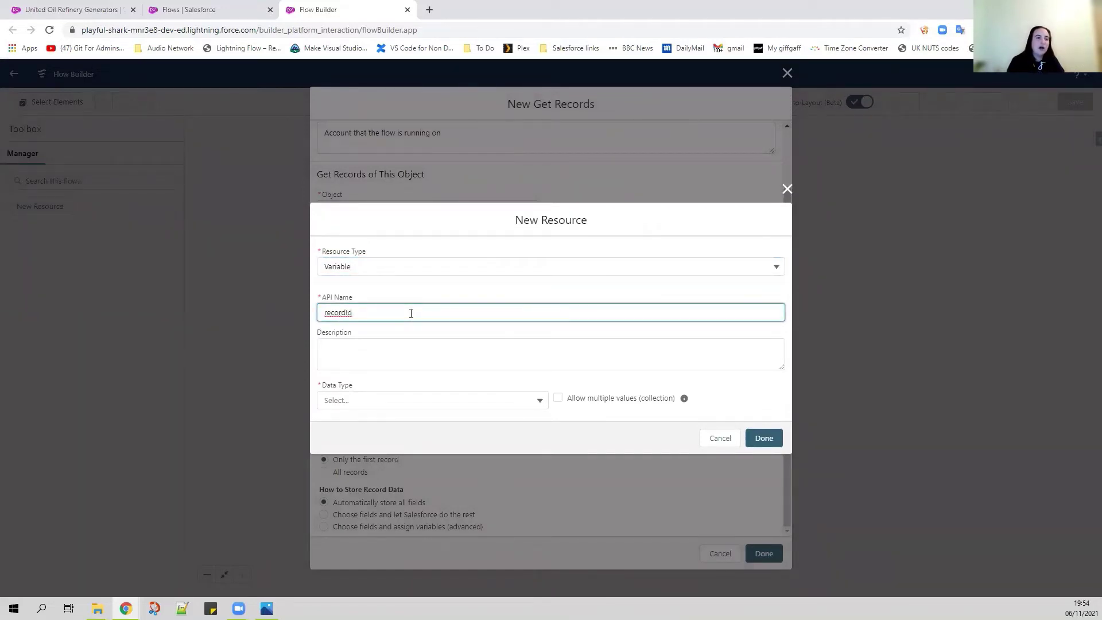
{"action": "left_click", "coordinate": [397, 354]}
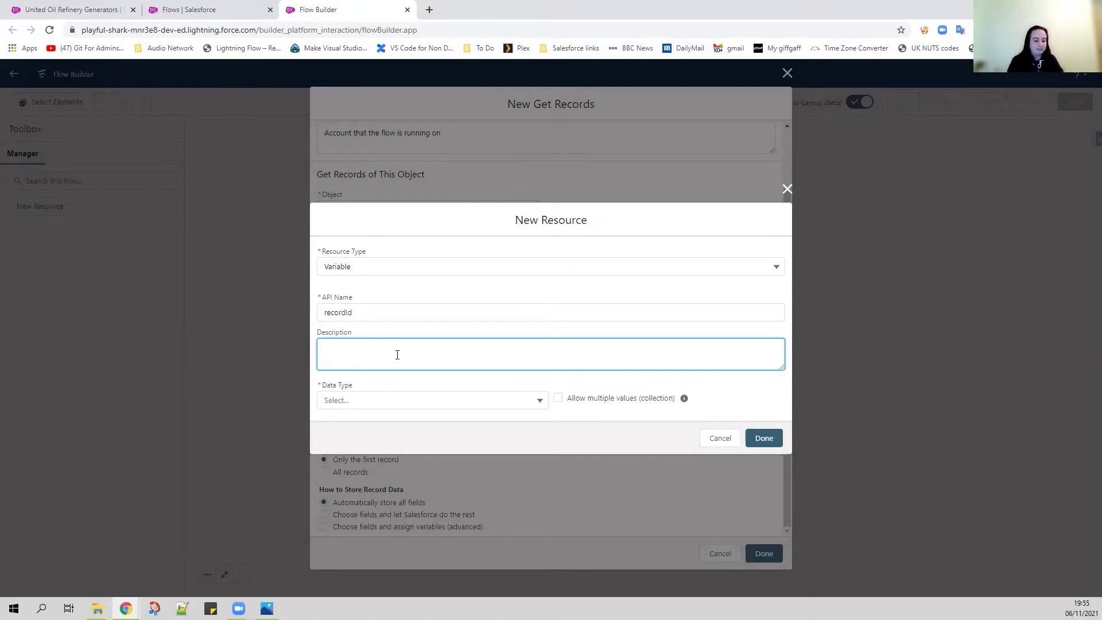
{"action": "type", "text": "Record "}
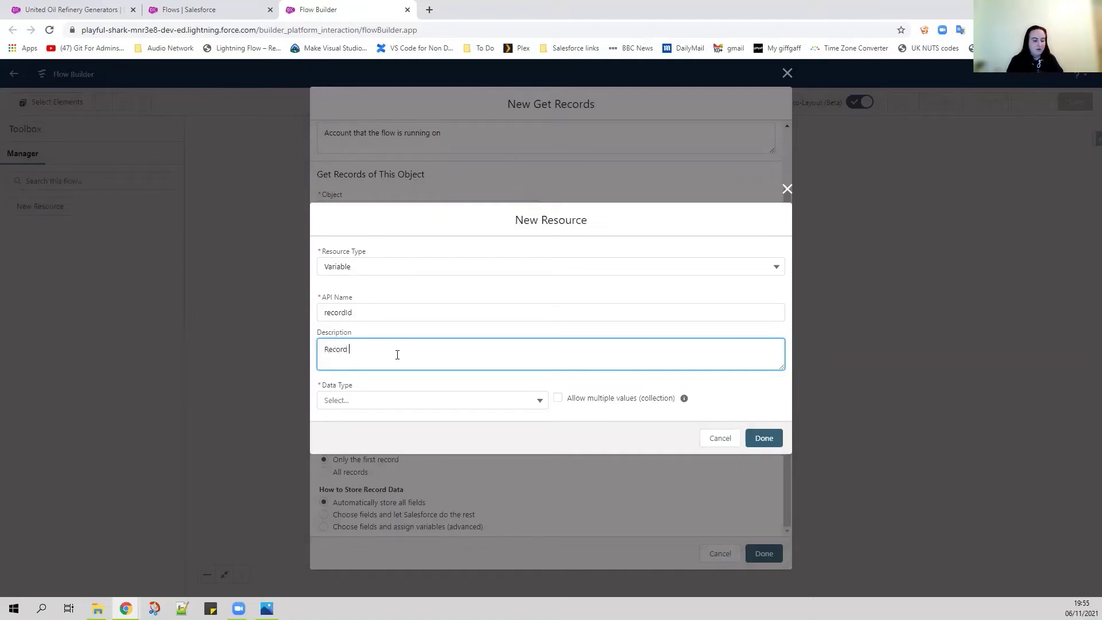
{"action": "type", "text": "Id of the launching Account"}
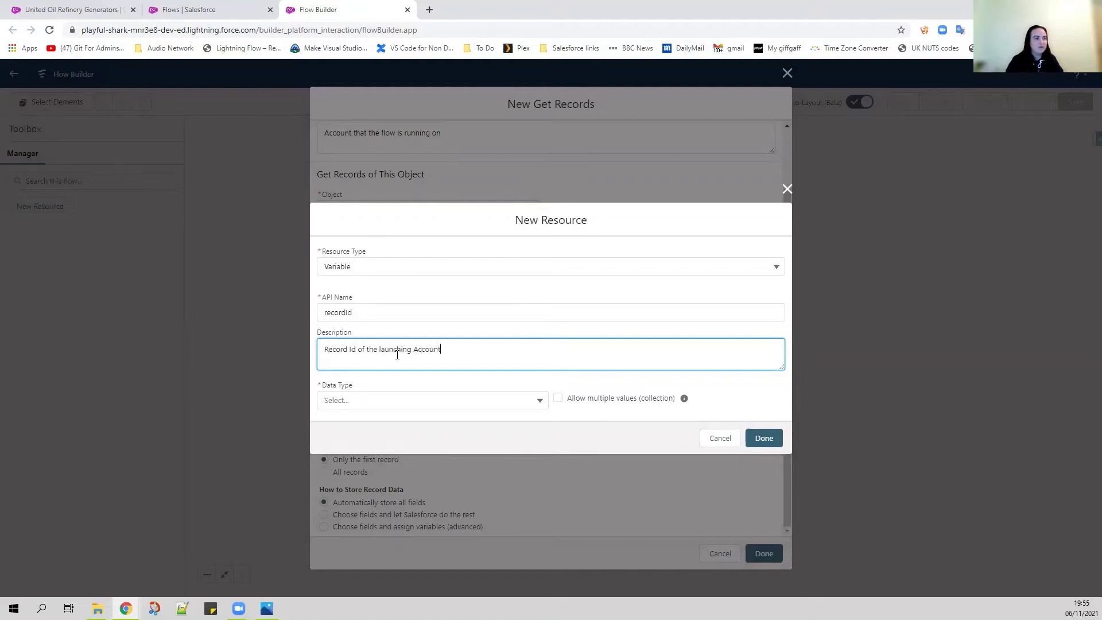
Make recordId a Text variable available for input, and finish the Get Records element with it as the filter value.
{"action": "left_click", "coordinate": [404, 400]}
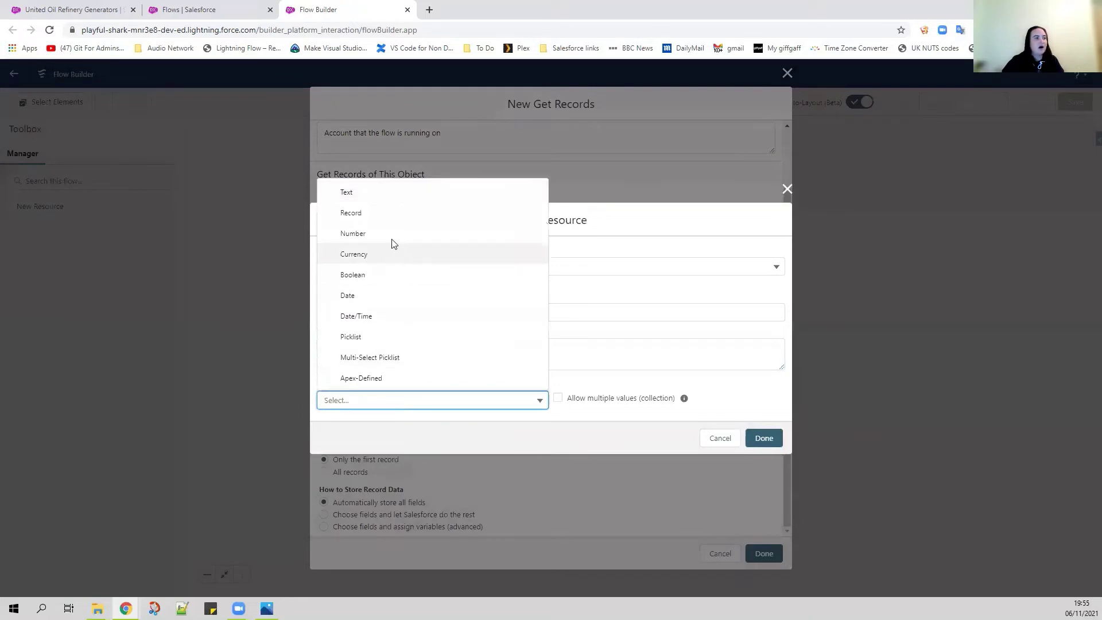
{"action": "left_click", "coordinate": [347, 193]}
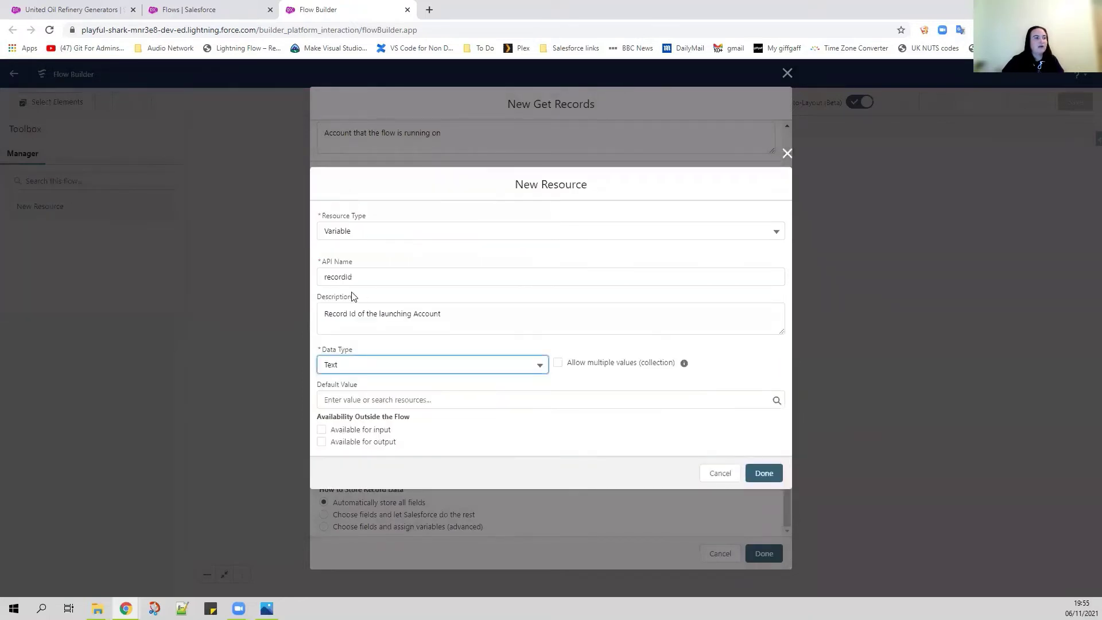
{"action": "left_click", "coordinate": [421, 365]}
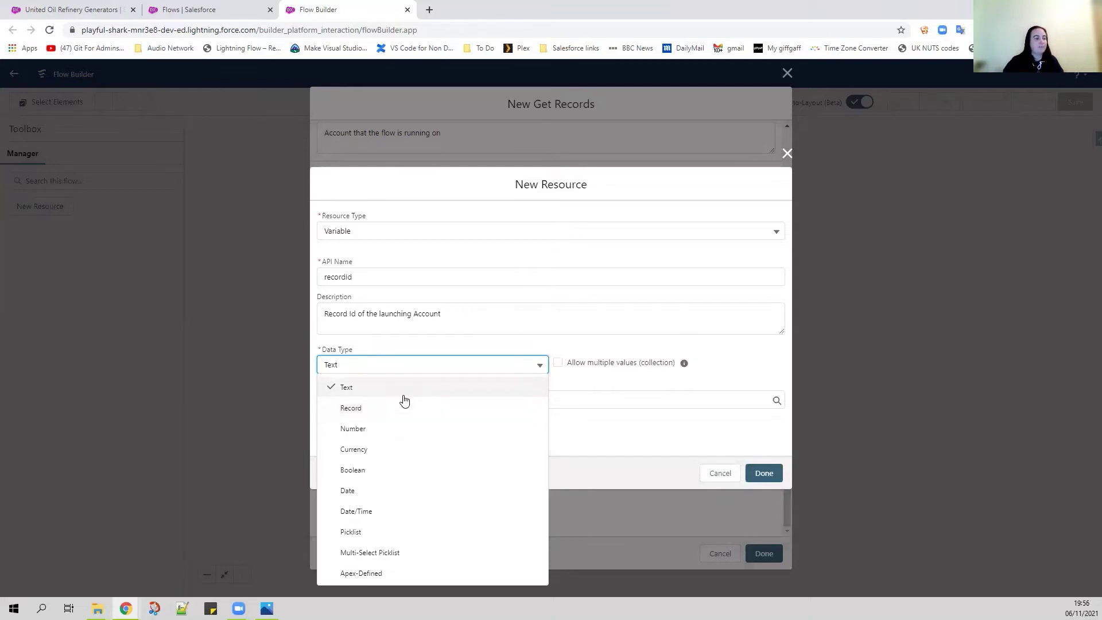
{"action": "left_click", "coordinate": [518, 348]}
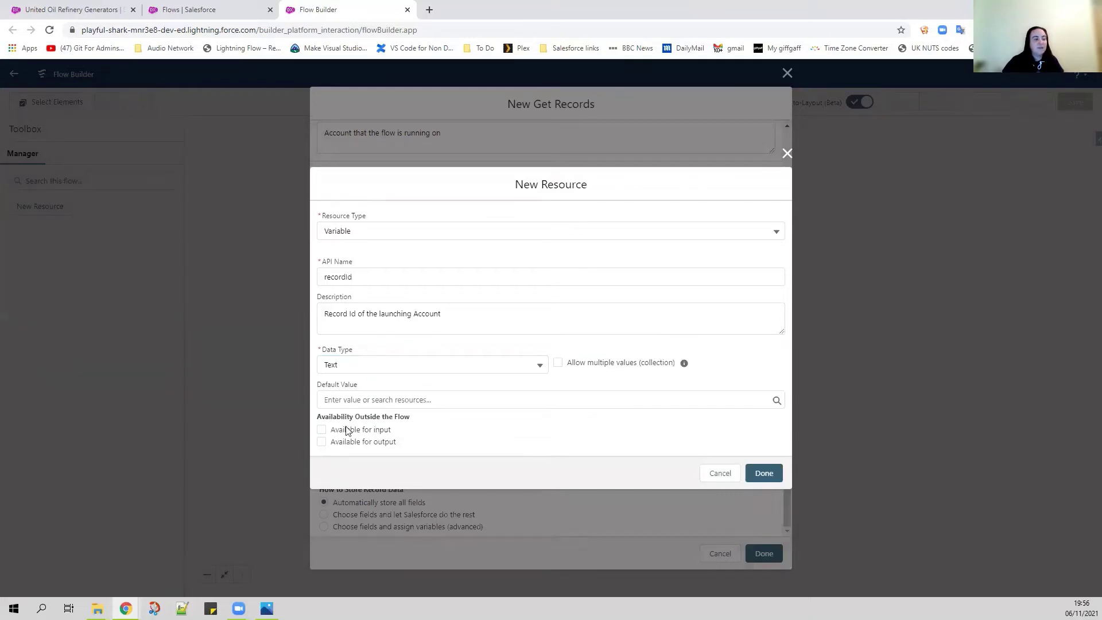
{"action": "left_click", "coordinate": [322, 431]}
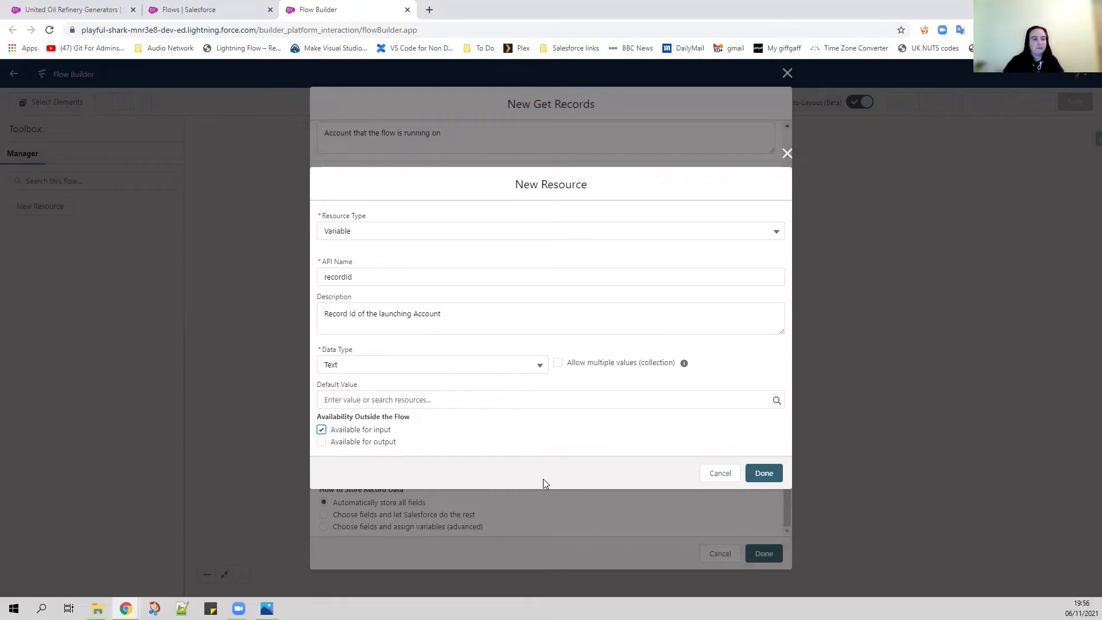
{"action": "left_click", "coordinate": [763, 473]}
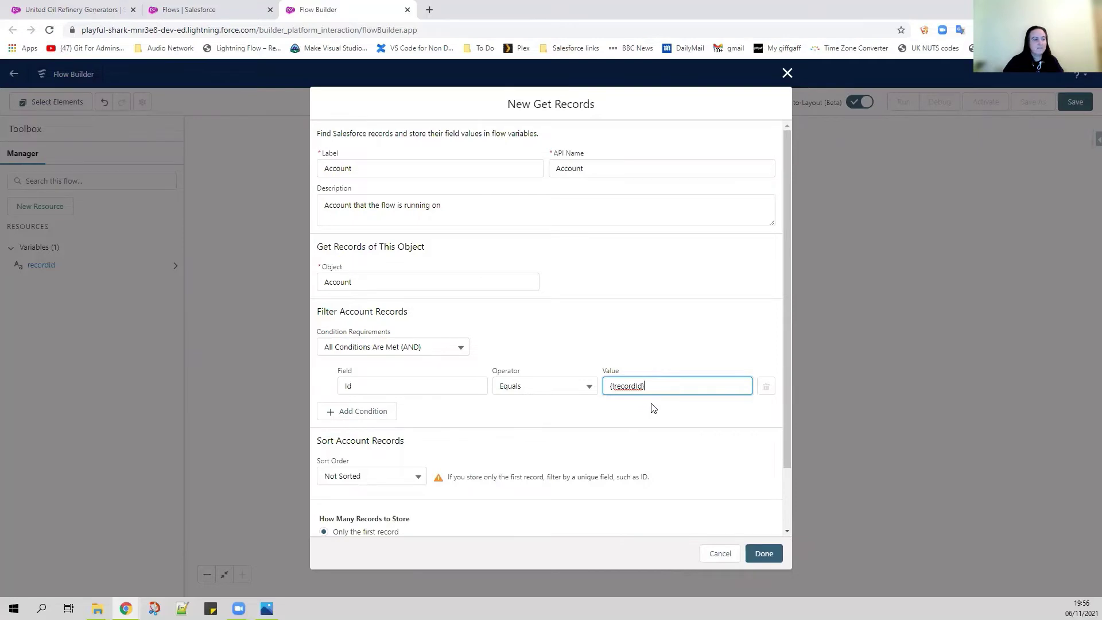
{"action": "scroll", "coordinate": [652, 407], "scroll_direction": "down", "scroll_amount": 1}
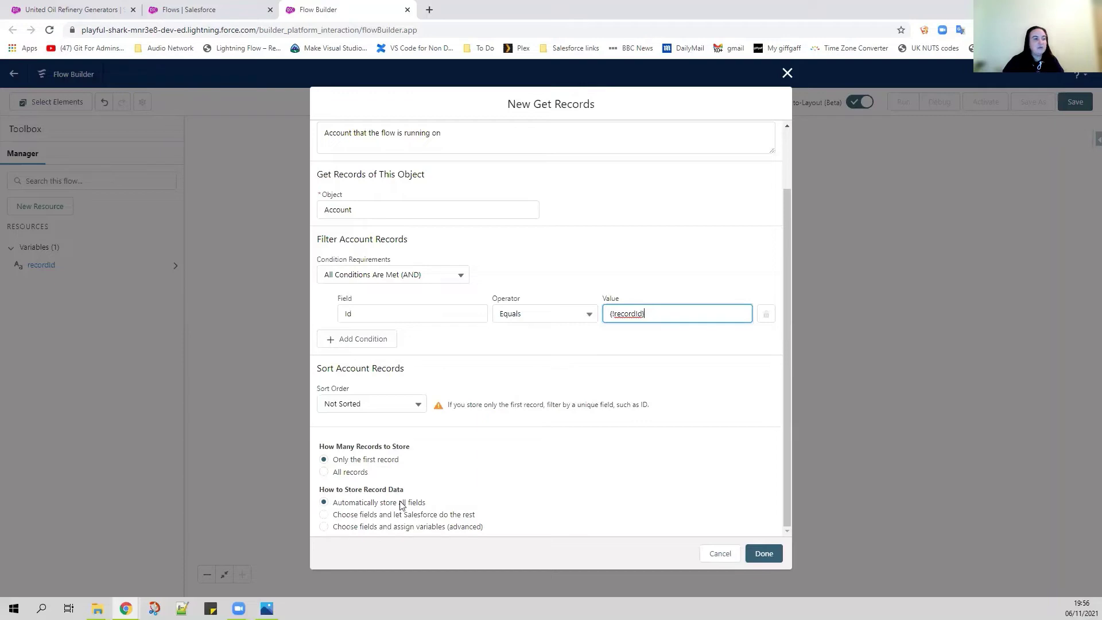
{"action": "left_click", "coordinate": [767, 554]}
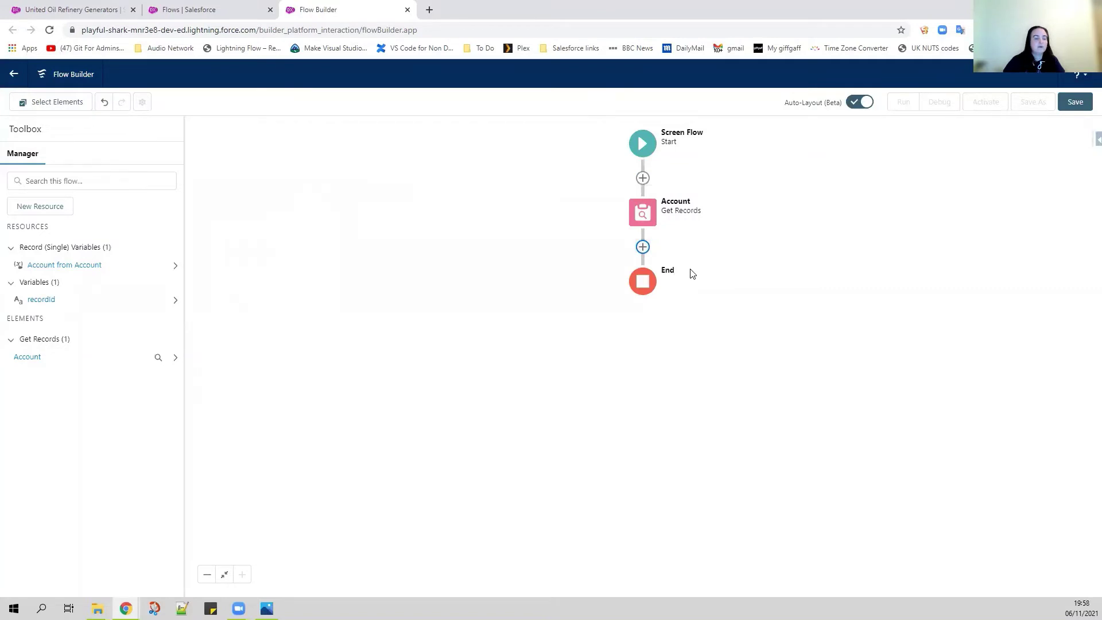
Add a Screen element after the Account Get Records element, labelled "New Contacts" with the description "New contacts screen.".
{"action": "left_click", "coordinate": [642, 248]}
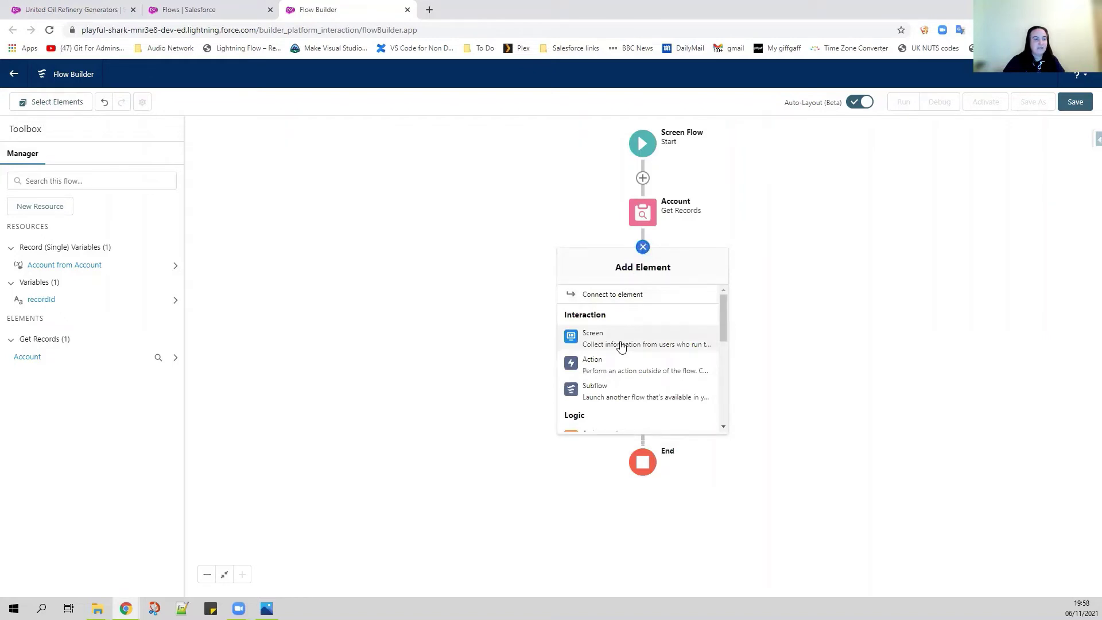
{"action": "left_click", "coordinate": [619, 345]}
{"action": "left_click", "coordinate": [743, 212]}
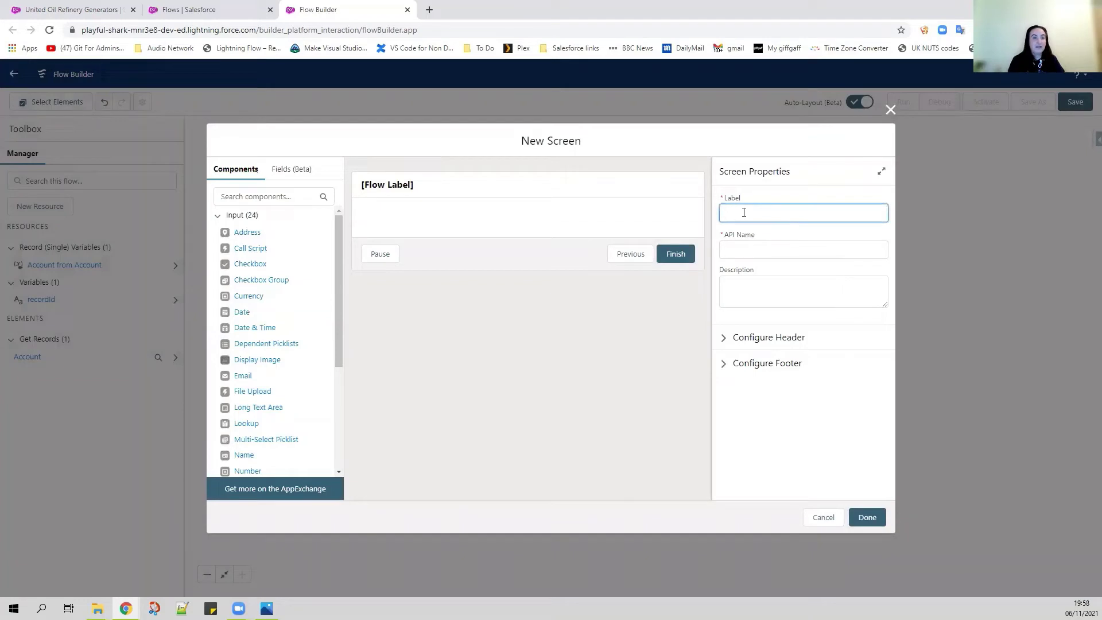
{"action": "type", "text": "New Contacts"}
{"action": "left_click", "coordinate": [754, 289]}
{"action": "type", "text": "New contacts sc"}
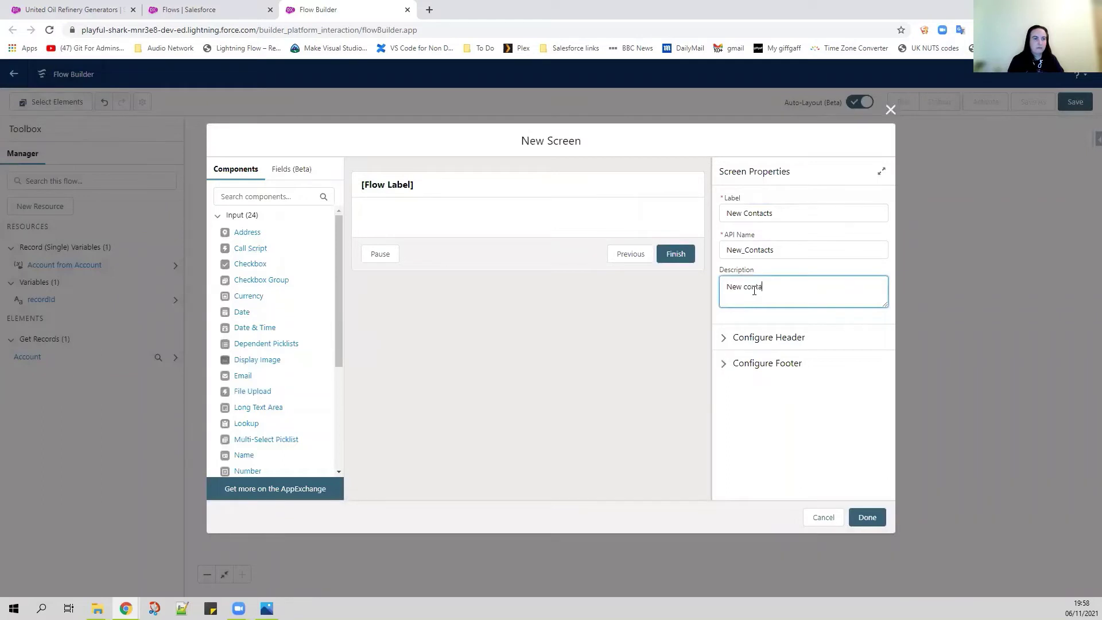
{"action": "type", "text": "en"}
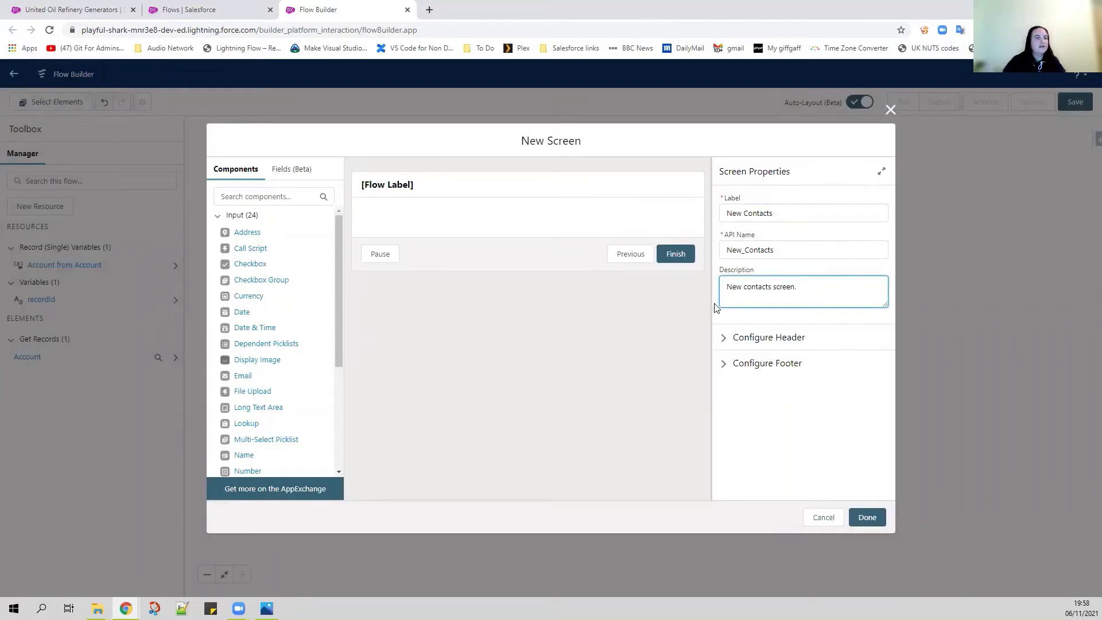
{"action": "type", "text": "."}
{"action": "left_click", "coordinate": [694, 314]}
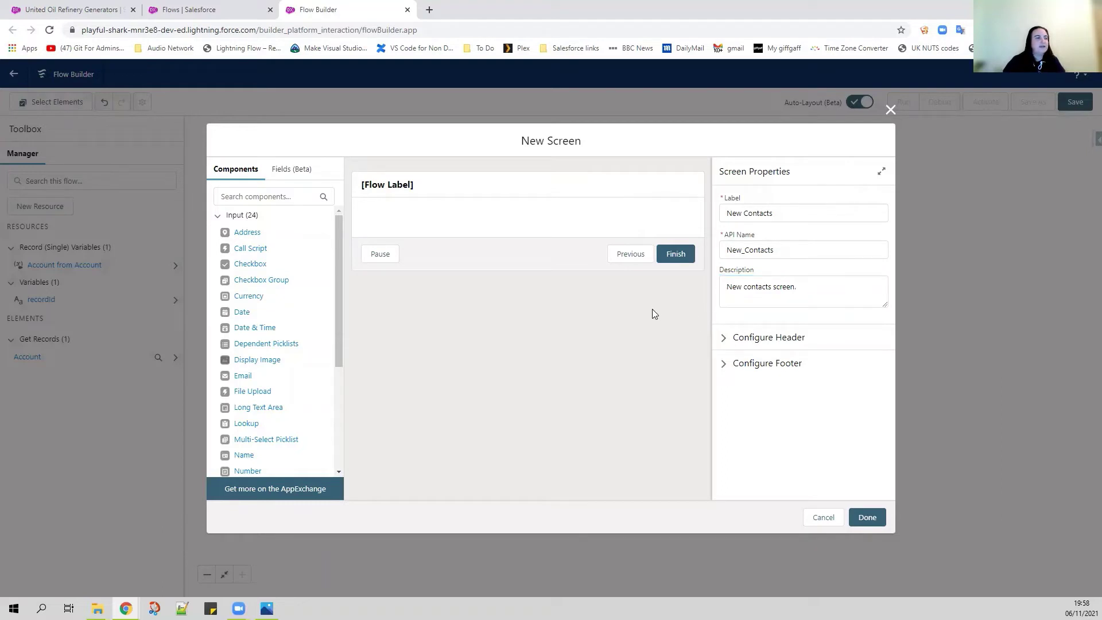
Configure the screen footer to hide Pause and Previous and give the Next or Finish button the custom label "Save & Next".
{"action": "left_click", "coordinate": [722, 367]}
{"action": "scroll", "coordinate": [797, 360], "scroll_direction": "down", "scroll_amount": 2}
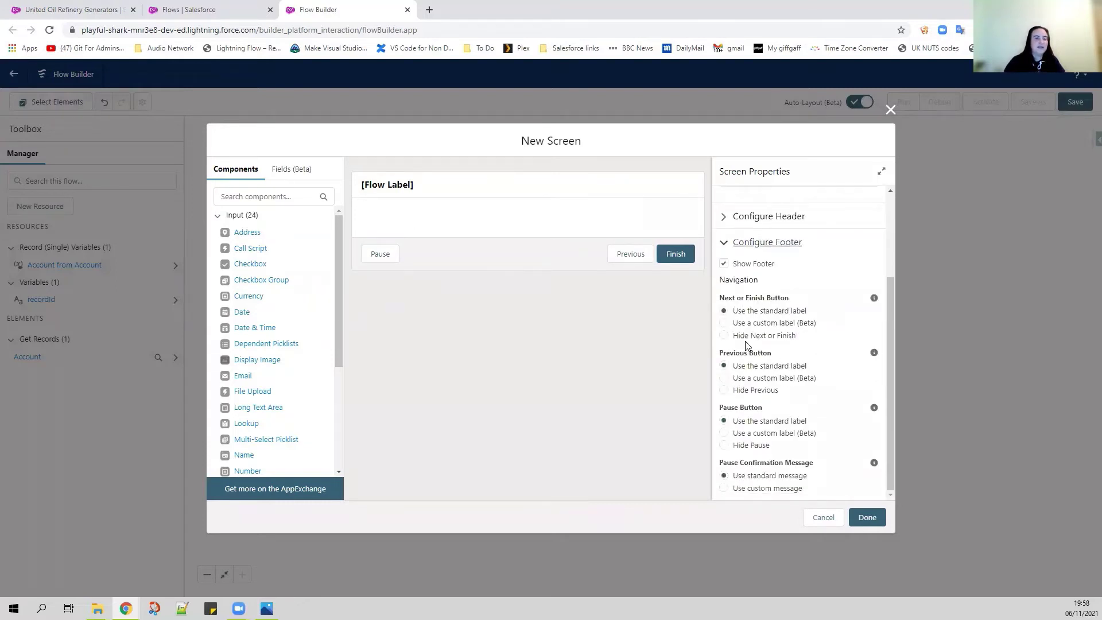
{"action": "left_click", "coordinate": [723, 446]}
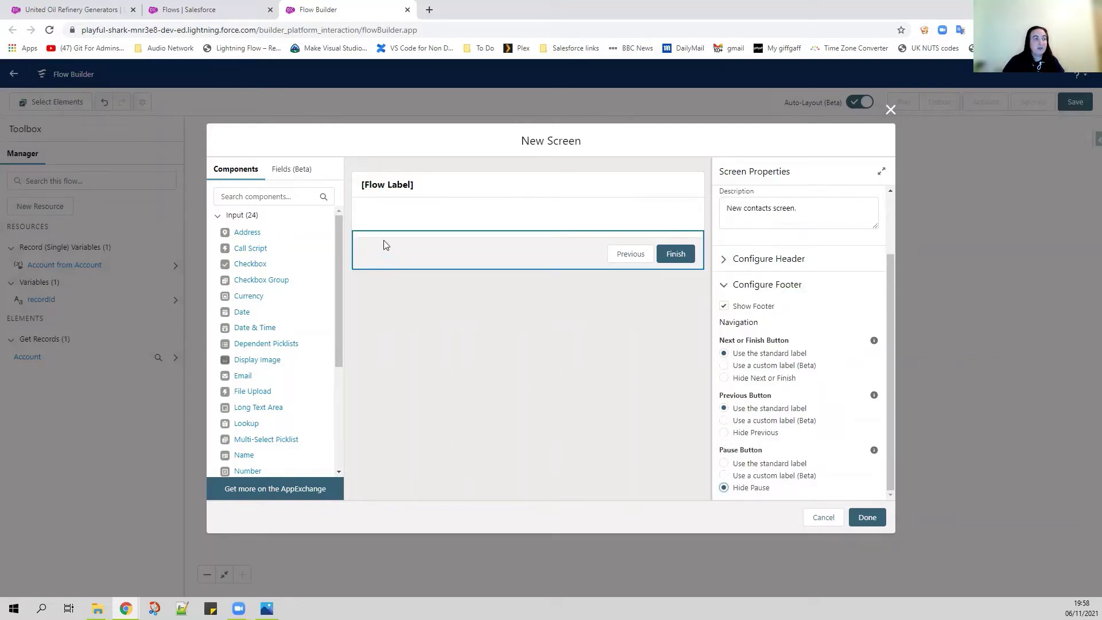
{"action": "left_click", "coordinate": [724, 432]}
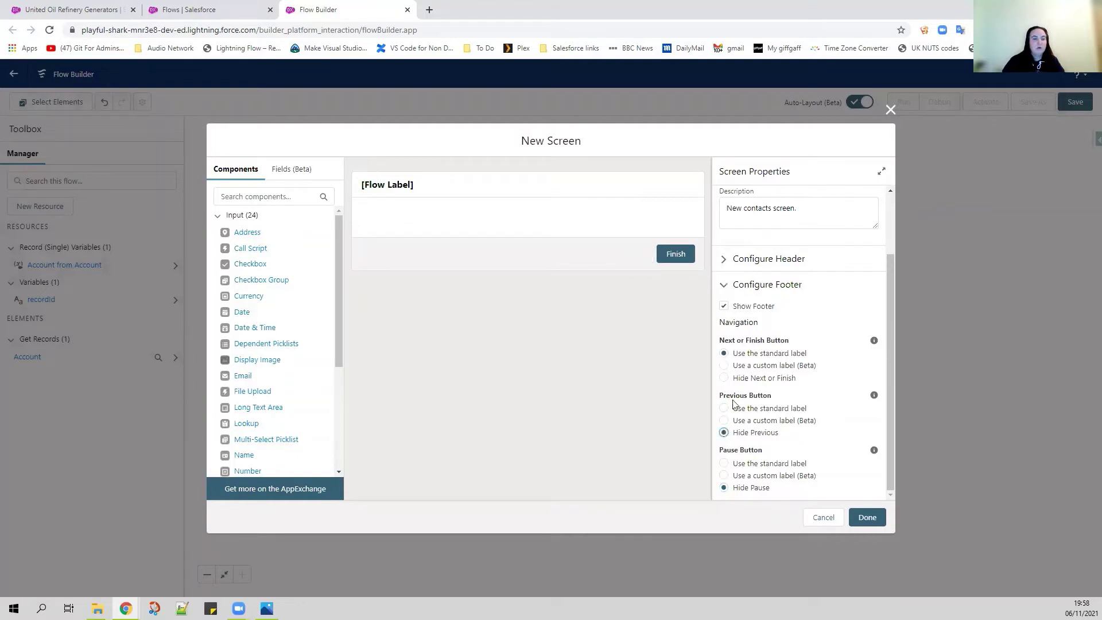
{"action": "left_click", "coordinate": [724, 365]}
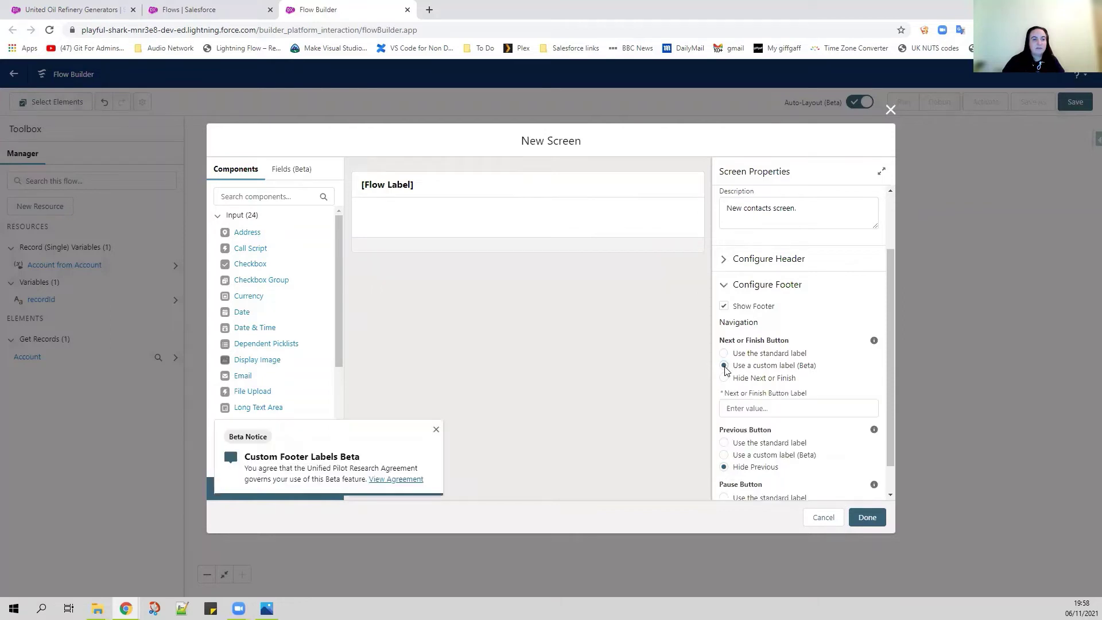
{"action": "left_click", "coordinate": [436, 431]}
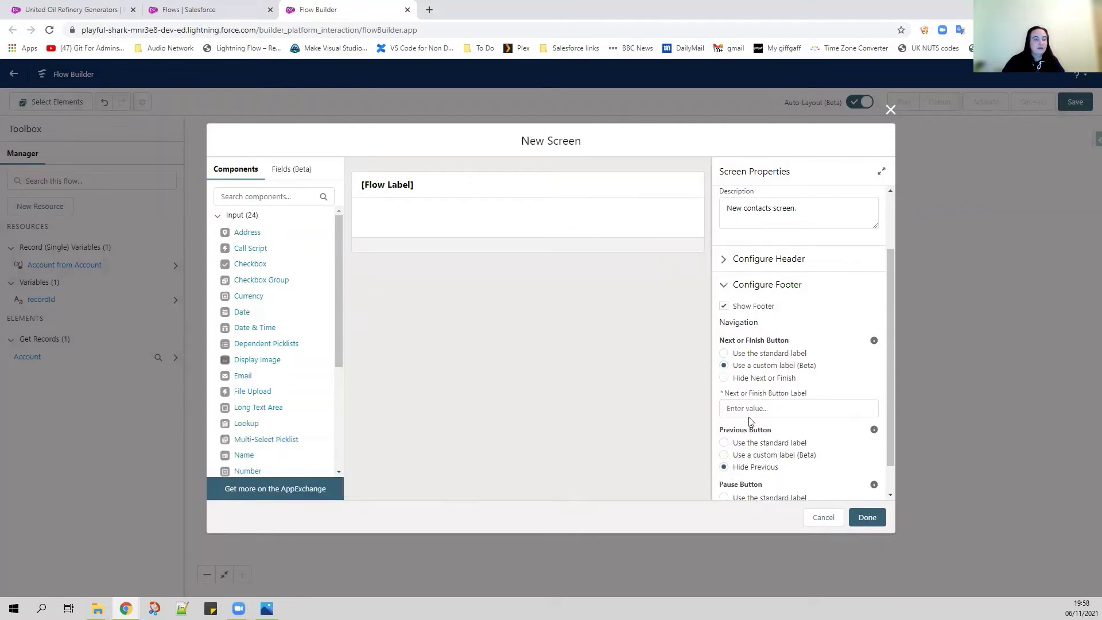
{"action": "left_click", "coordinate": [775, 408]}
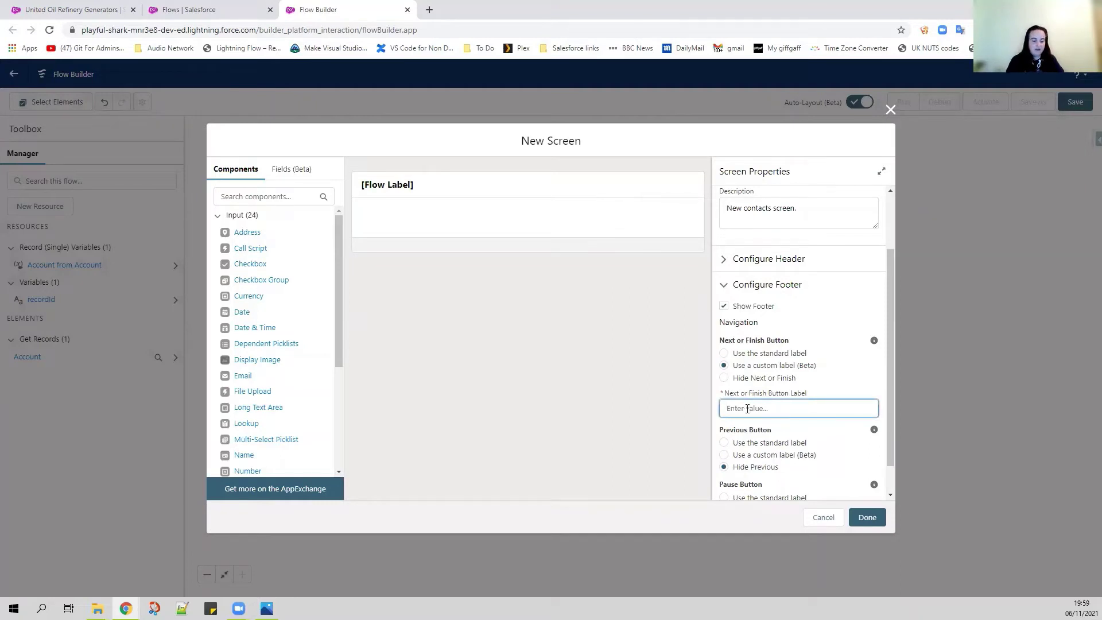
{"action": "type", "text": "Save & Next"}
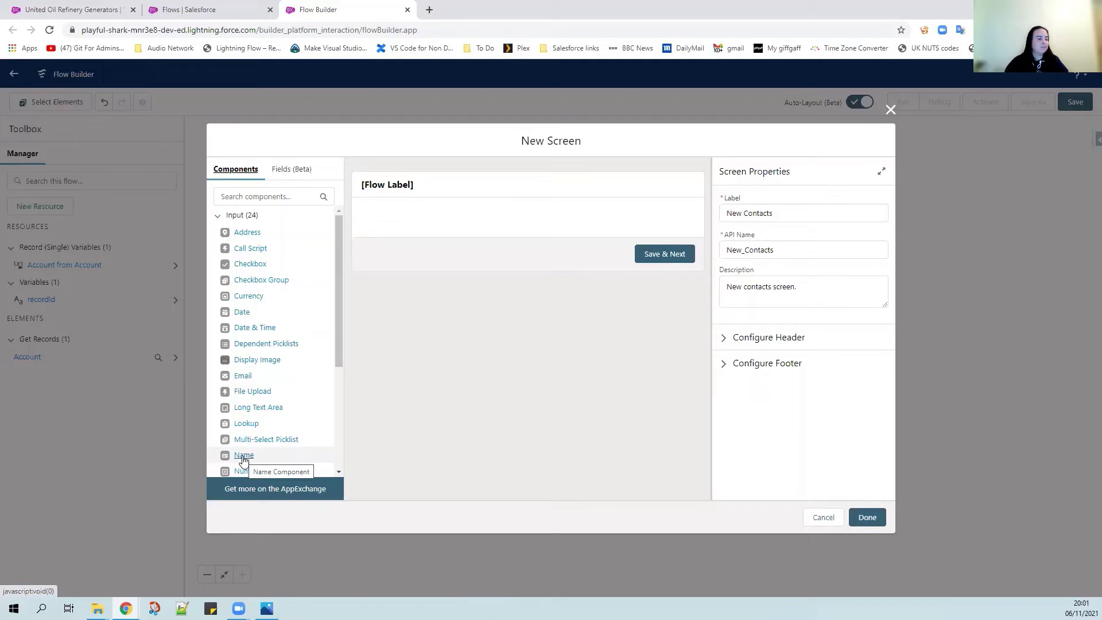
Add a Name component to the New Contacts screen and set its API name to Name.
{"action": "left_click_drag", "start_coordinate": [243, 459], "coordinate": [437, 224]}
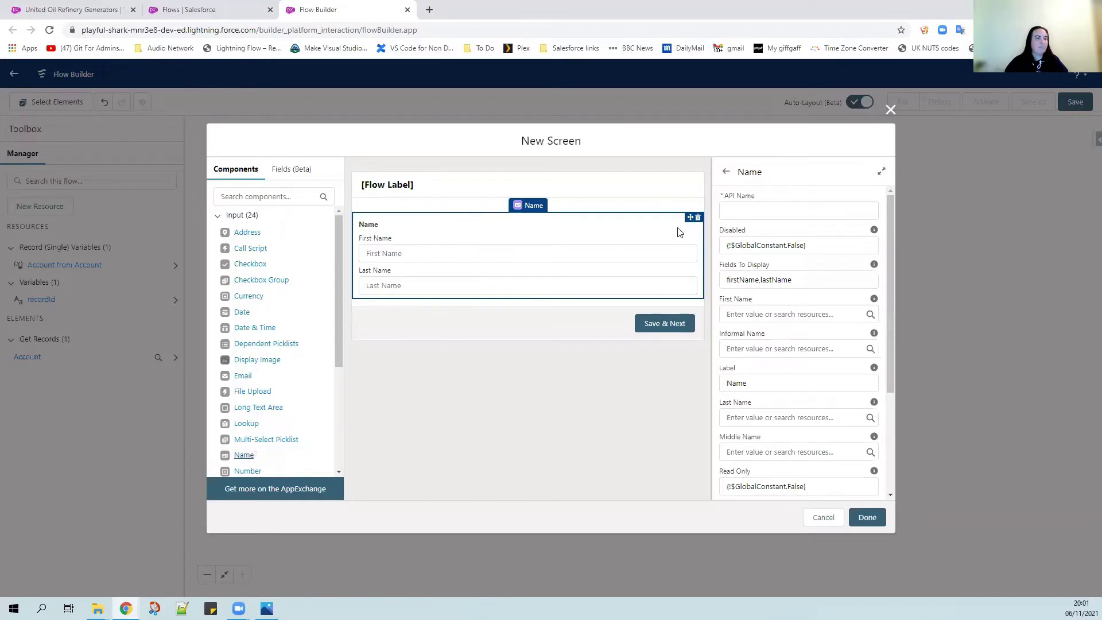
{"action": "left_click", "coordinate": [750, 213]}
{"action": "type", "text": "Name"}
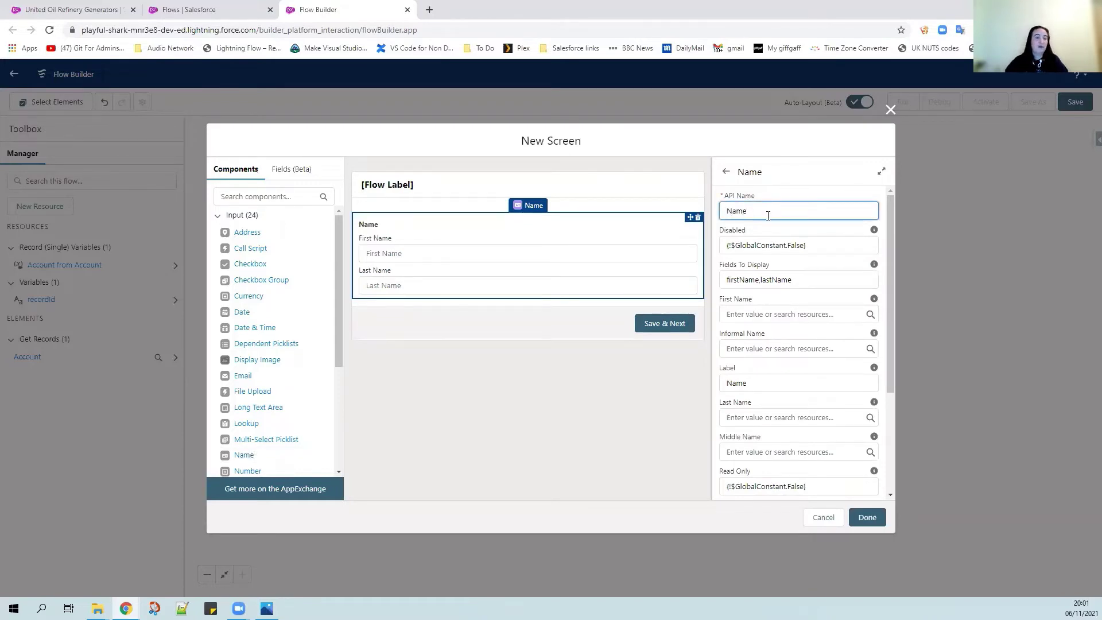
{"action": "left_click", "coordinate": [764, 234]}
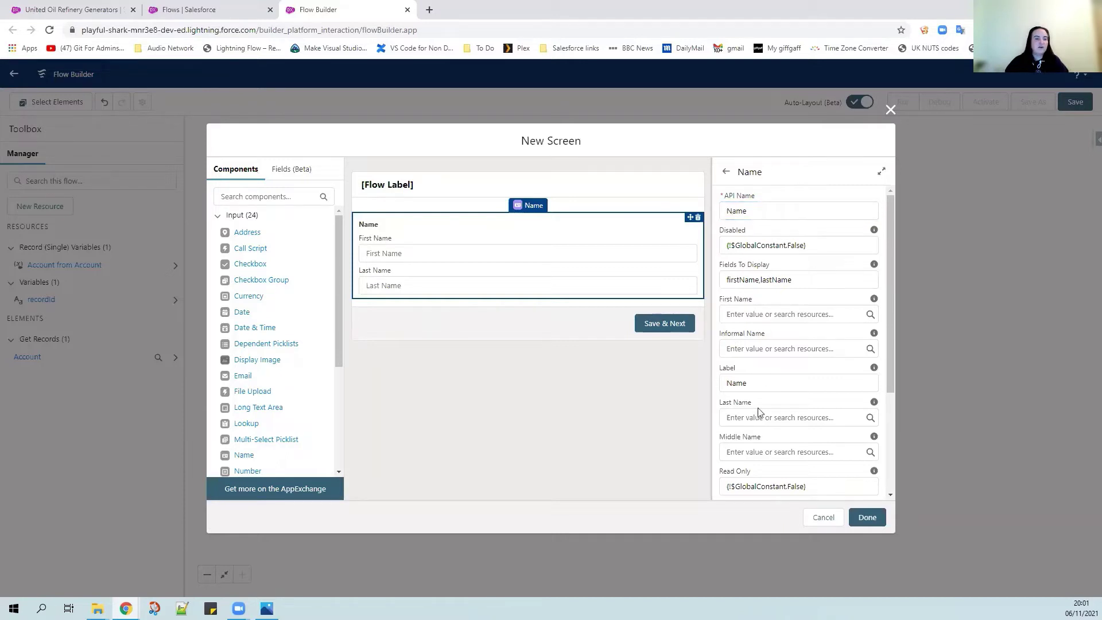
Add salutation to the Name component's displayed fields so the list reads salutation,firstName,lastName.
{"action": "scroll", "coordinate": [758, 460], "scroll_direction": "down", "scroll_amount": 3}
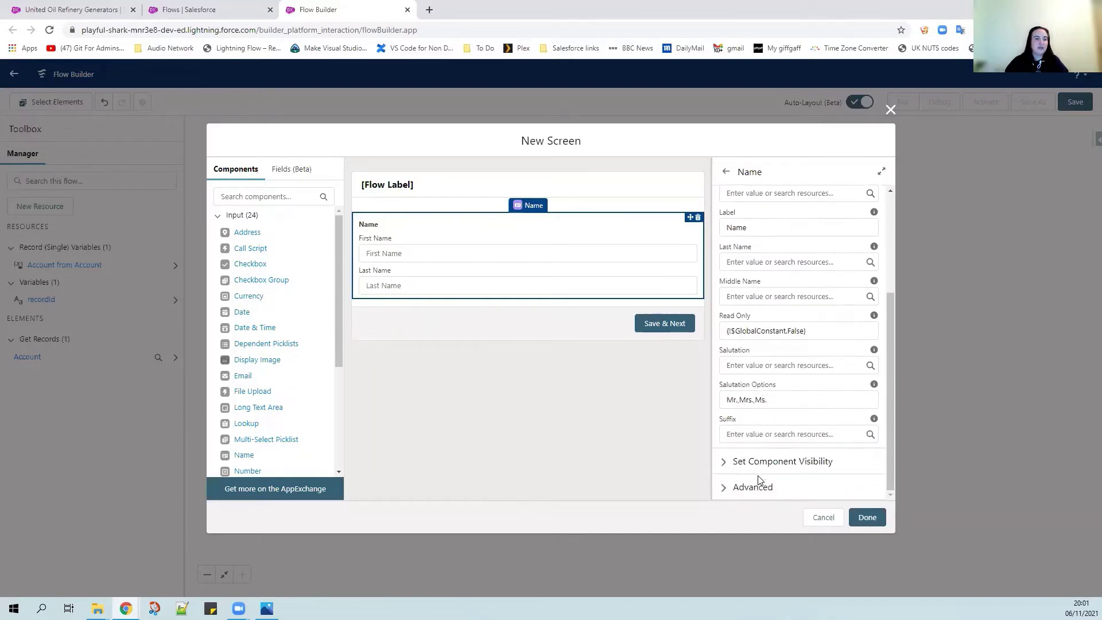
{"action": "scroll", "coordinate": [757, 479], "scroll_direction": "up", "scroll_amount": 3}
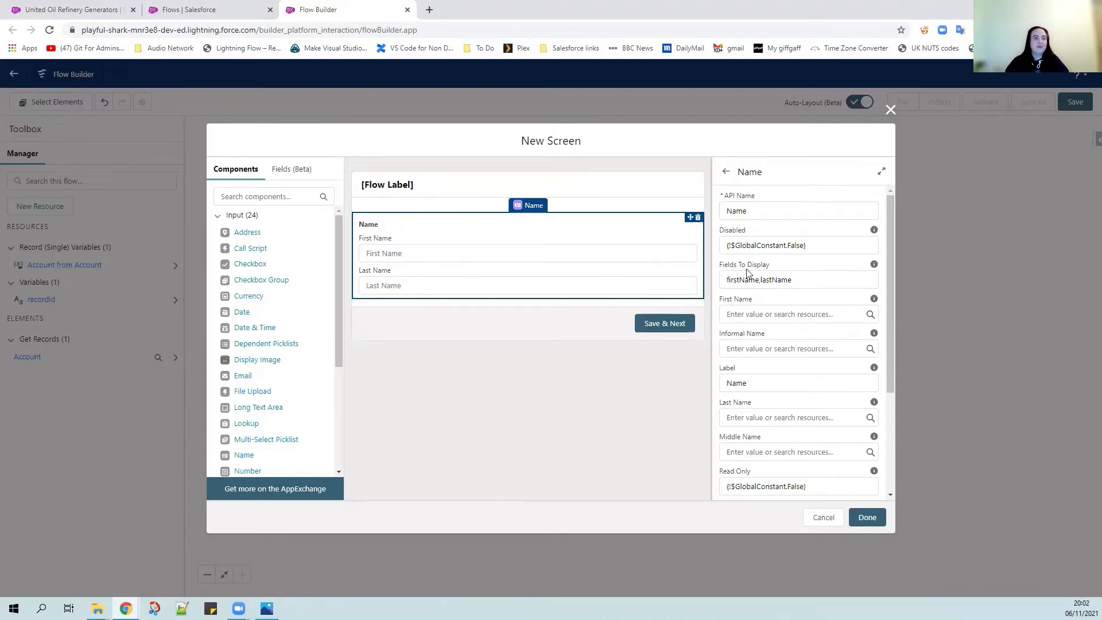
{"action": "left_click", "coordinate": [725, 280]}
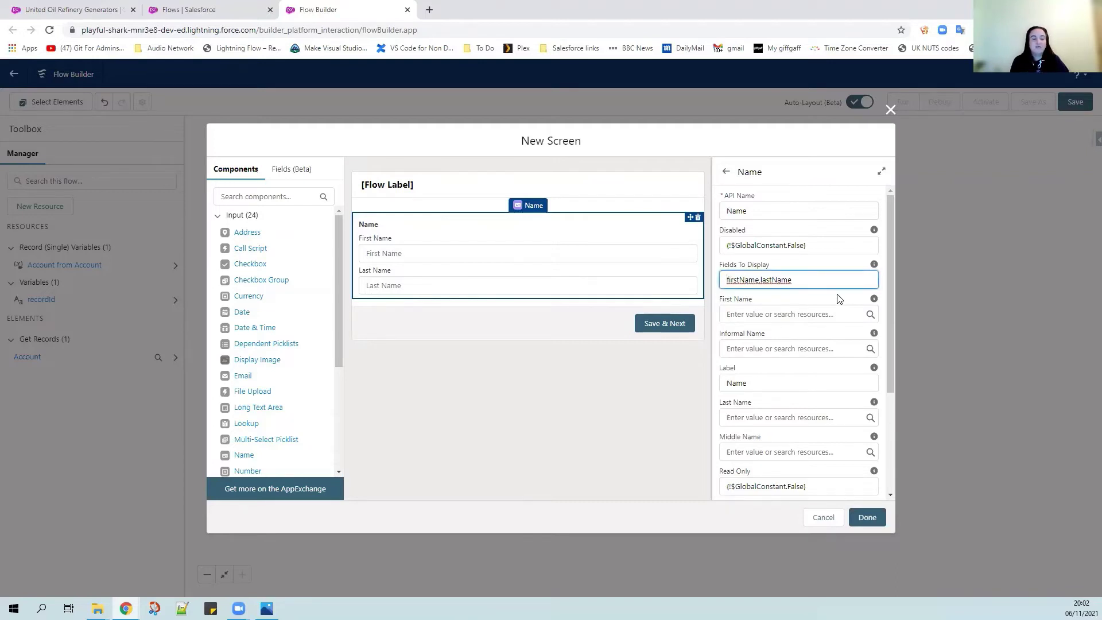
{"action": "type", "text": "salu"}
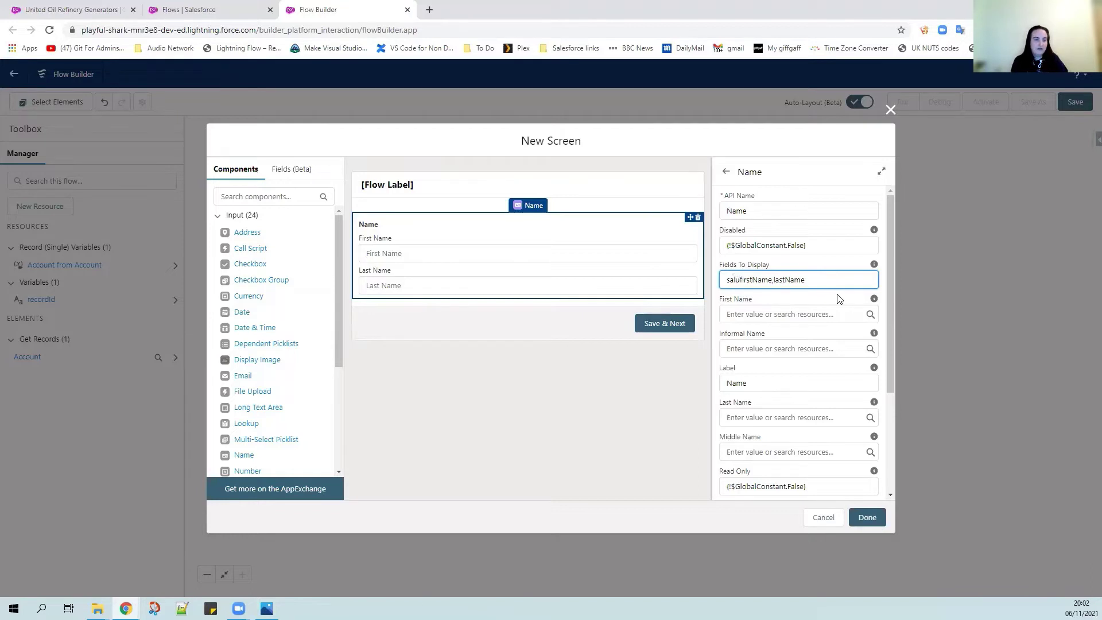
{"action": "type", "text": "tation"}
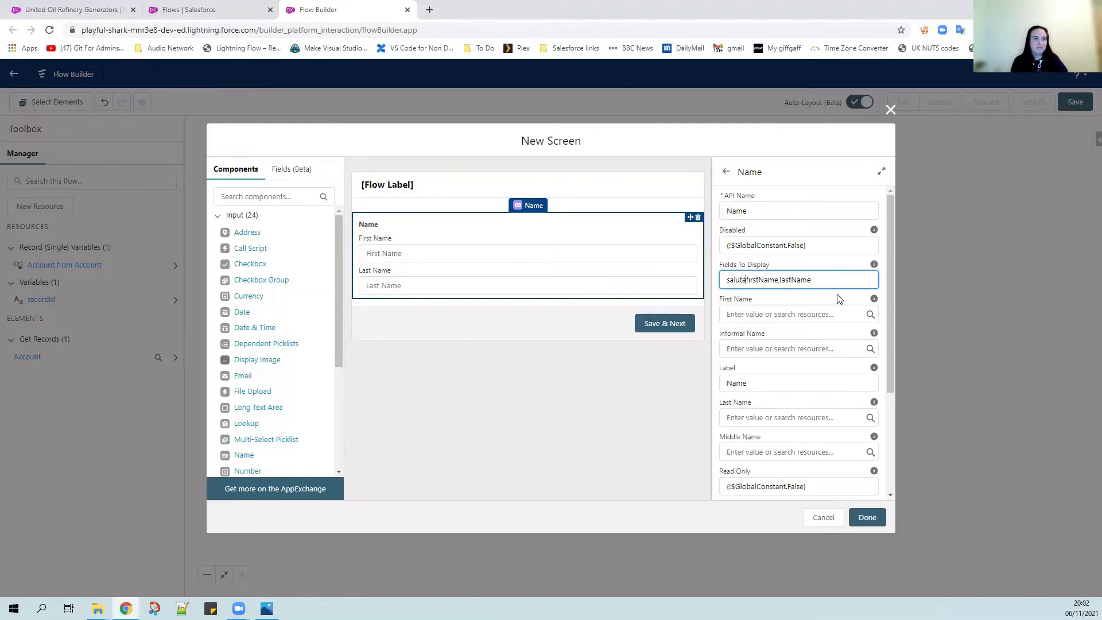
{"action": "type", "text": ","}
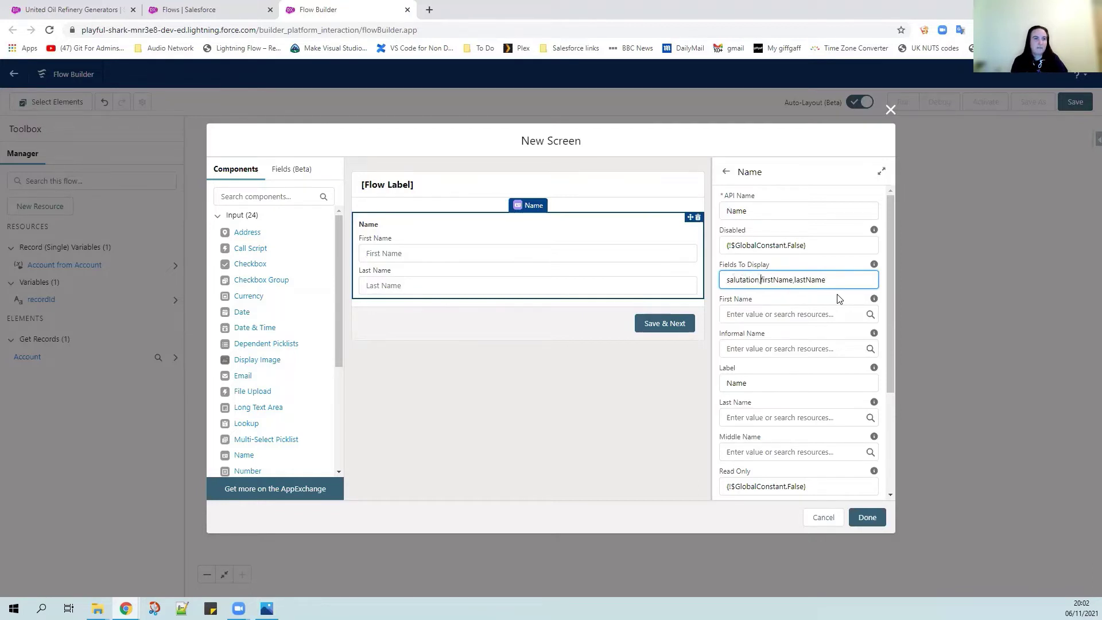
{"action": "left_click", "coordinate": [812, 263]}
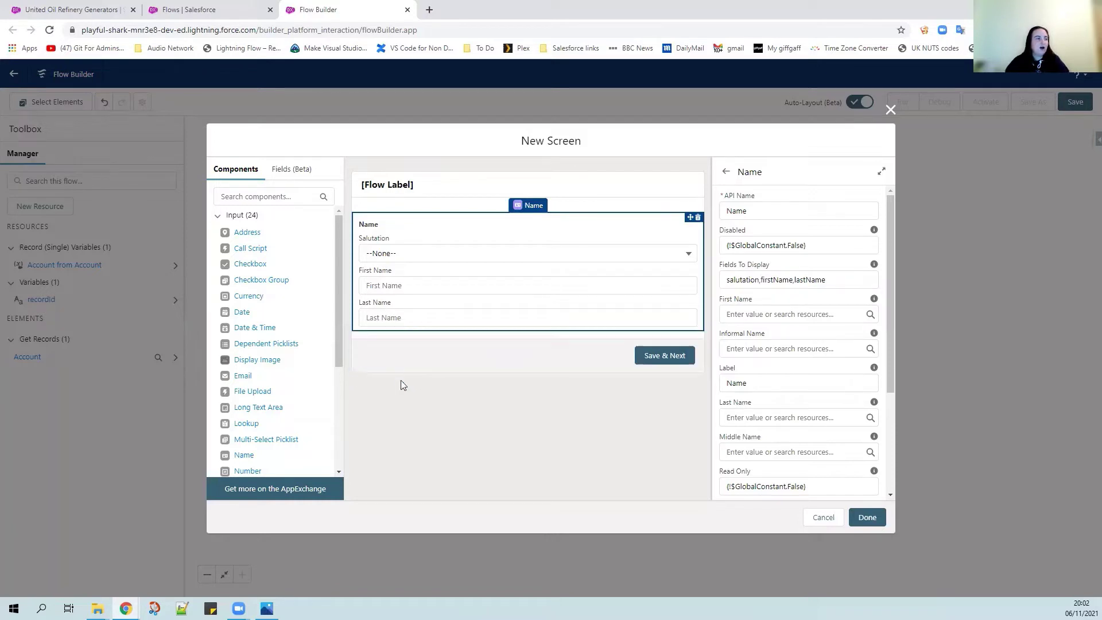
Add an Email component below the Name component and set its API name to Email.
{"action": "left_click_drag", "start_coordinate": [241, 381], "coordinate": [423, 335]}
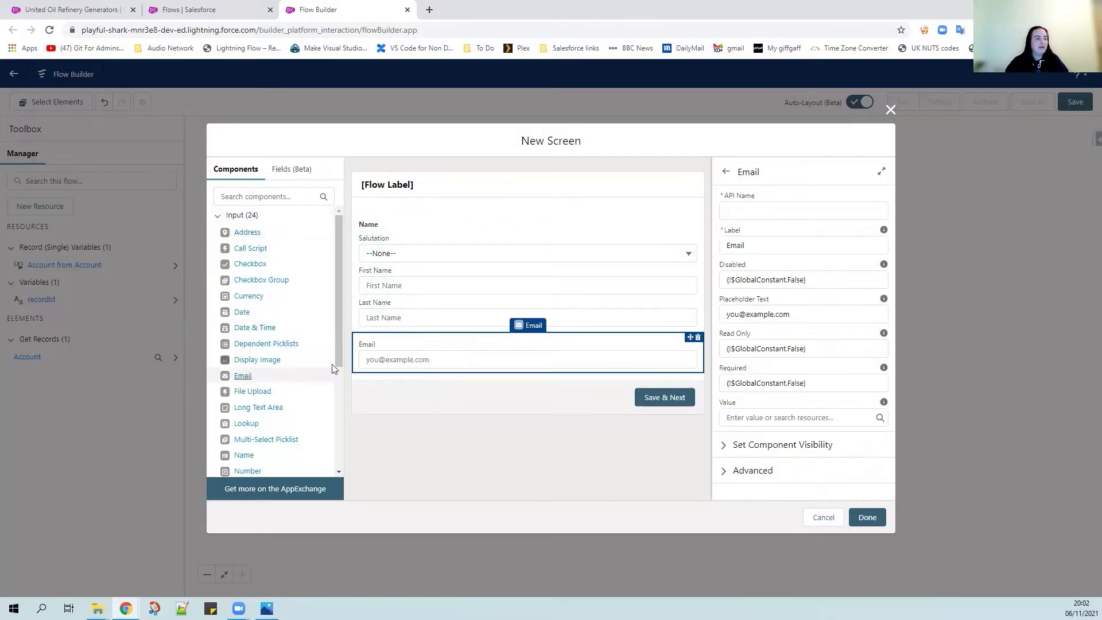
{"action": "left_click", "coordinate": [761, 208]}
{"action": "type", "text": "Email"}
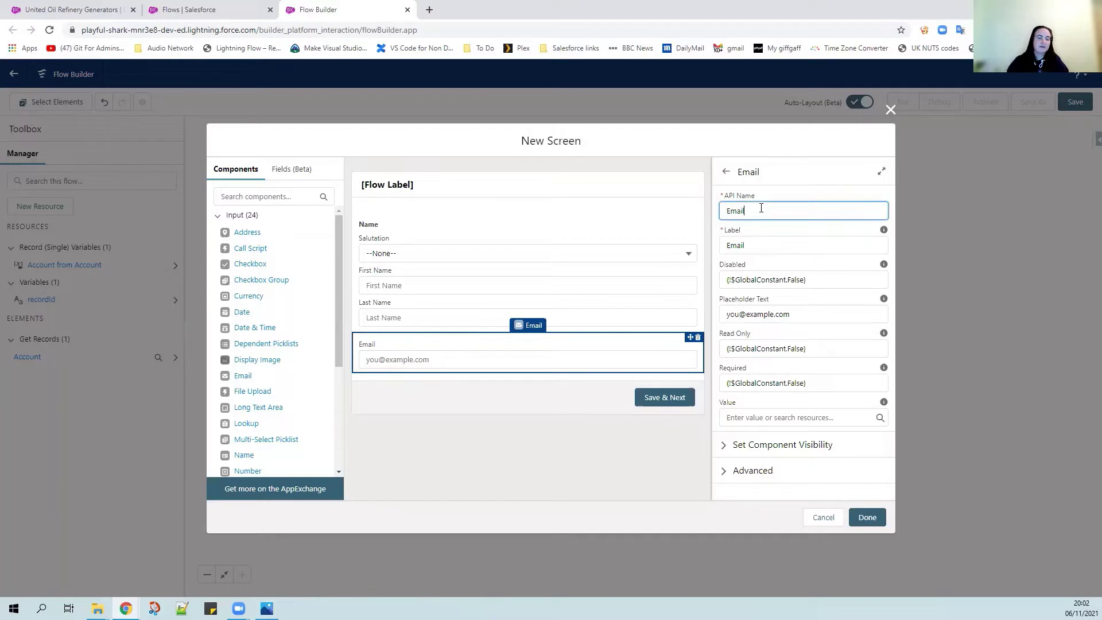
{"action": "left_click", "coordinate": [756, 230]}
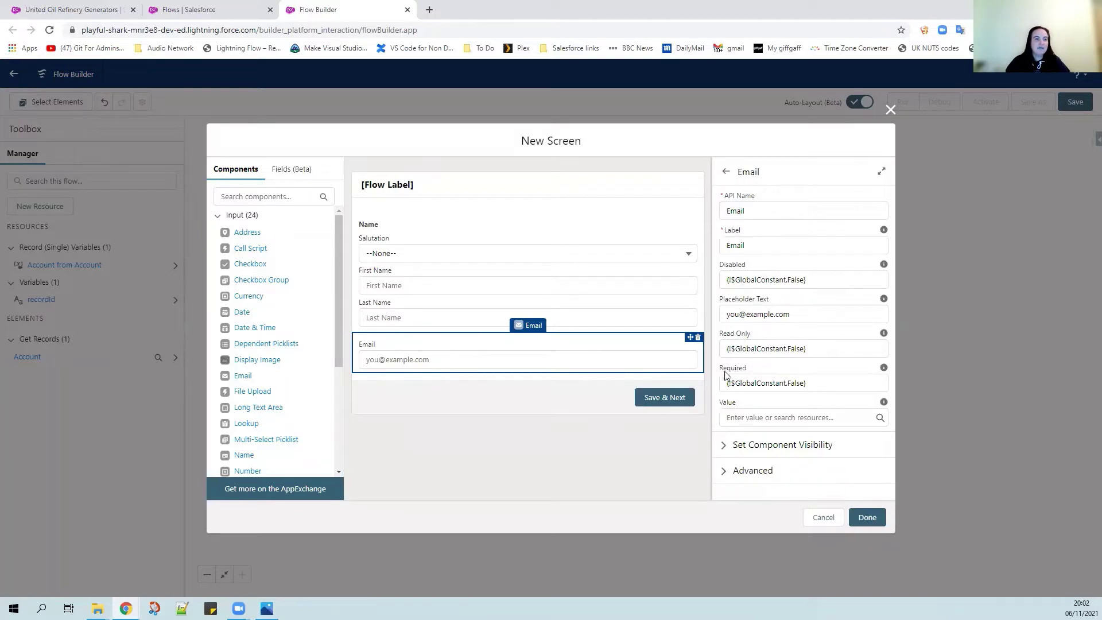
Make the Email component required by setting its Required value to $GlobalConstant.True.
{"action": "triple_click", "coordinate": [811, 382]}
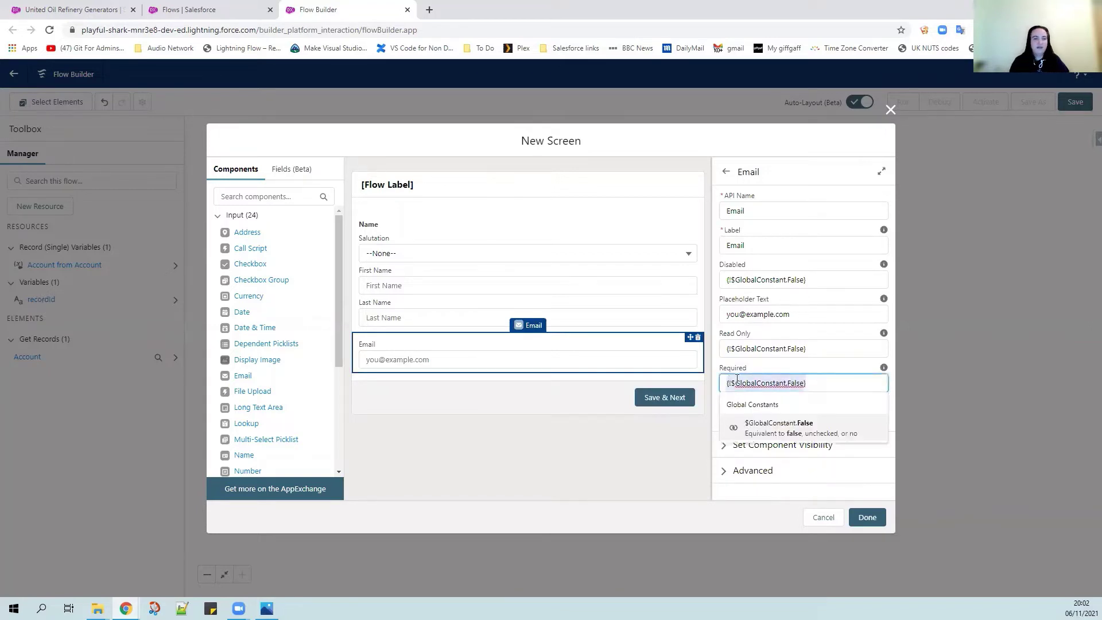
{"action": "type", "text": "tru"}
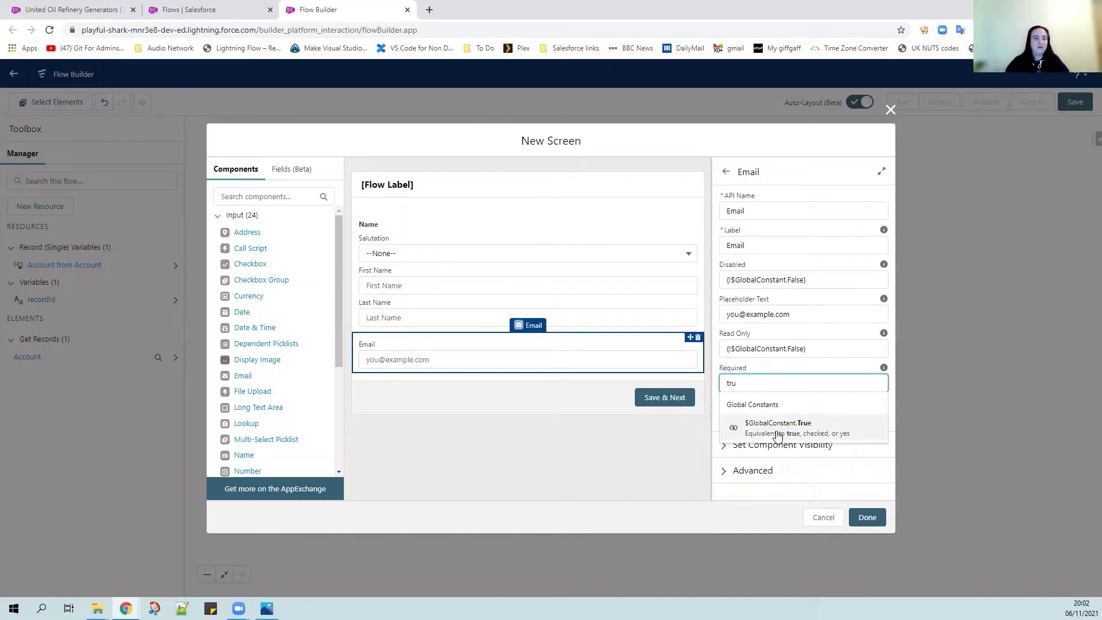
{"action": "left_click", "coordinate": [777, 427]}
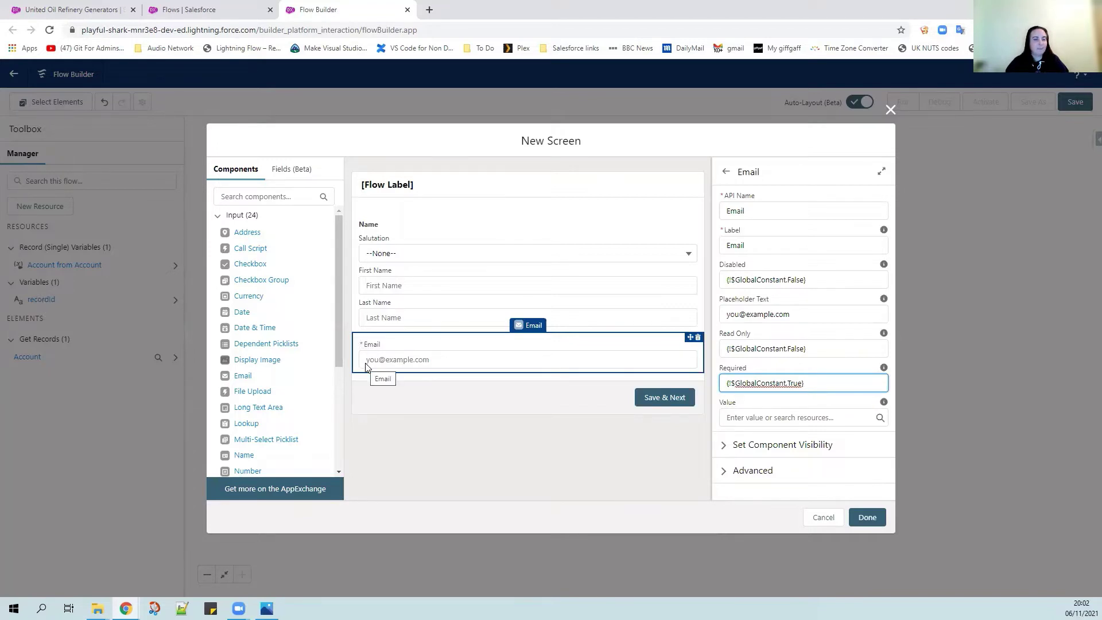
{"action": "left_click", "coordinate": [449, 390]}
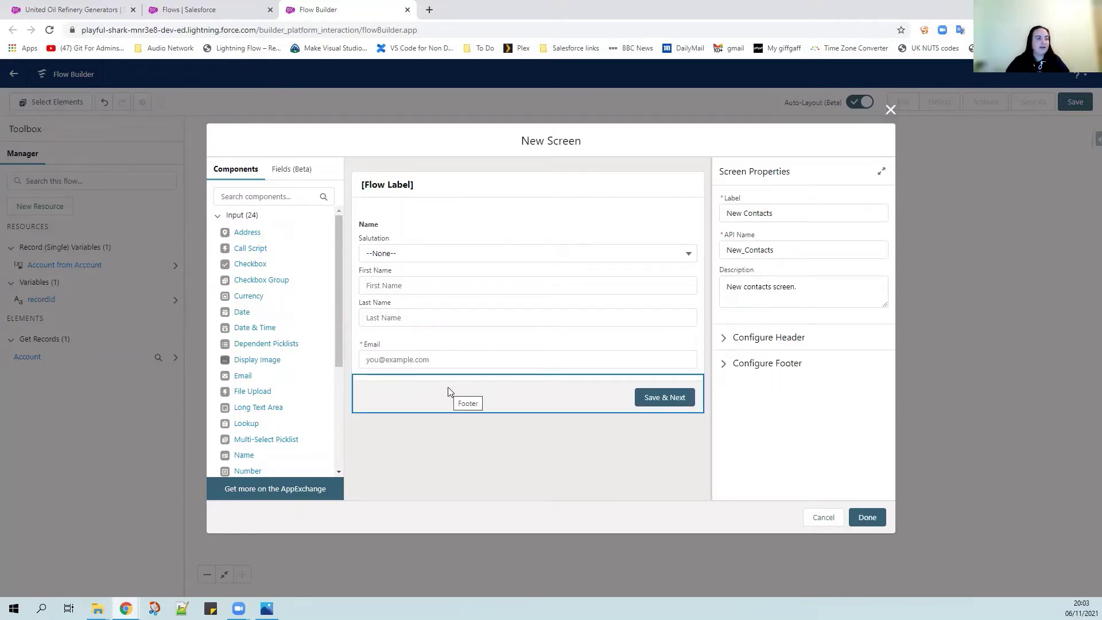
Add a Phone component below the Email component and set its API name to Phone.
{"action": "left_click_drag", "start_coordinate": [337, 333], "coordinate": [341, 378]}
{"action": "left_click_drag", "start_coordinate": [253, 429], "coordinate": [409, 374]}
{"action": "left_click", "coordinate": [764, 213]}
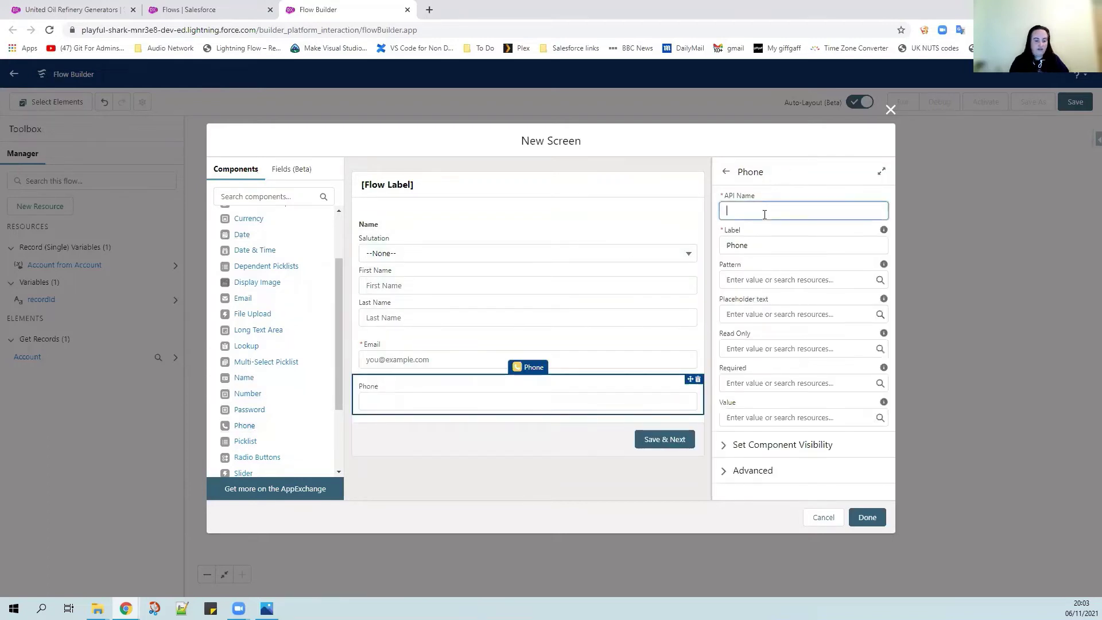
{"action": "type", "text": "Phone"}
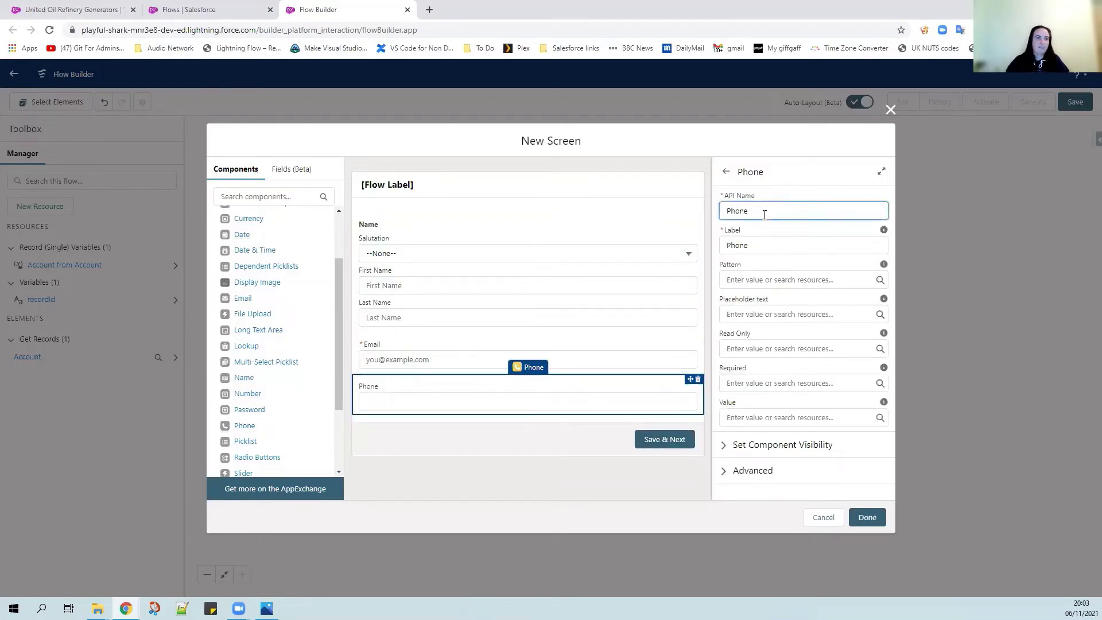
{"action": "left_click", "coordinate": [766, 231]}
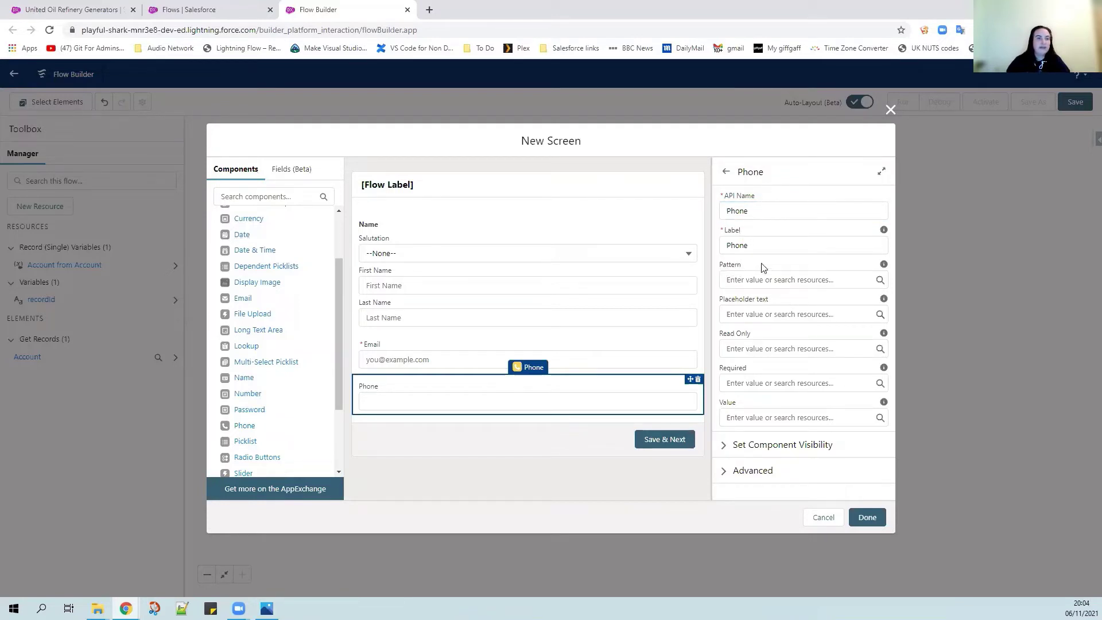
{"action": "mouse_move", "coordinate": [885, 268]}
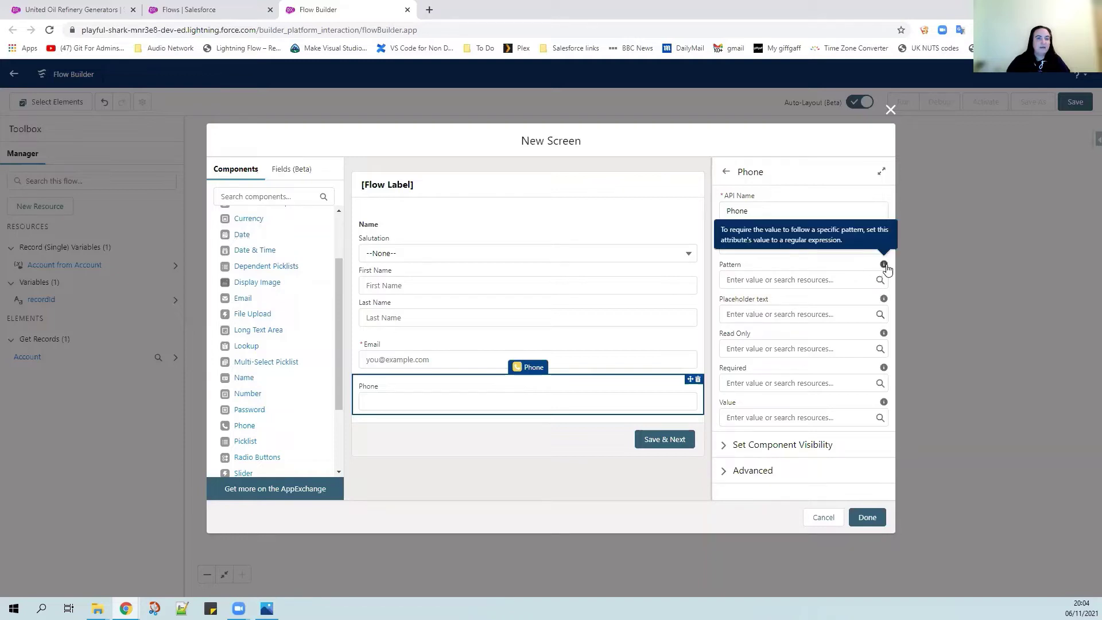
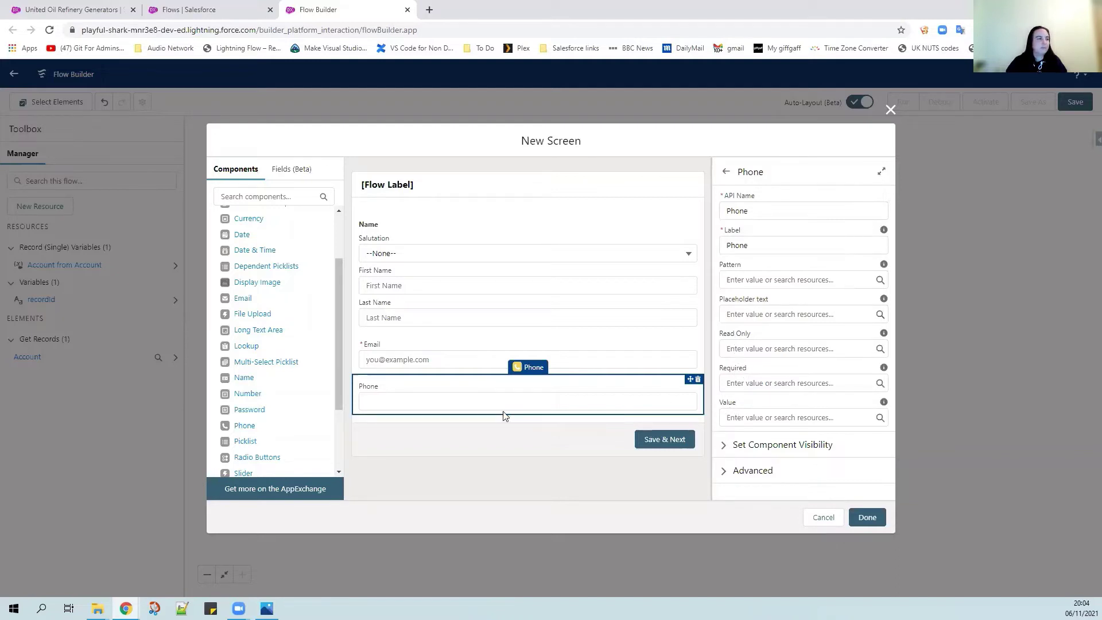
Add a Text component below Phone, labelled "Job Title" with the API name Job_Title.
{"action": "scroll", "coordinate": [298, 407], "scroll_direction": "down", "scroll_amount": 3}
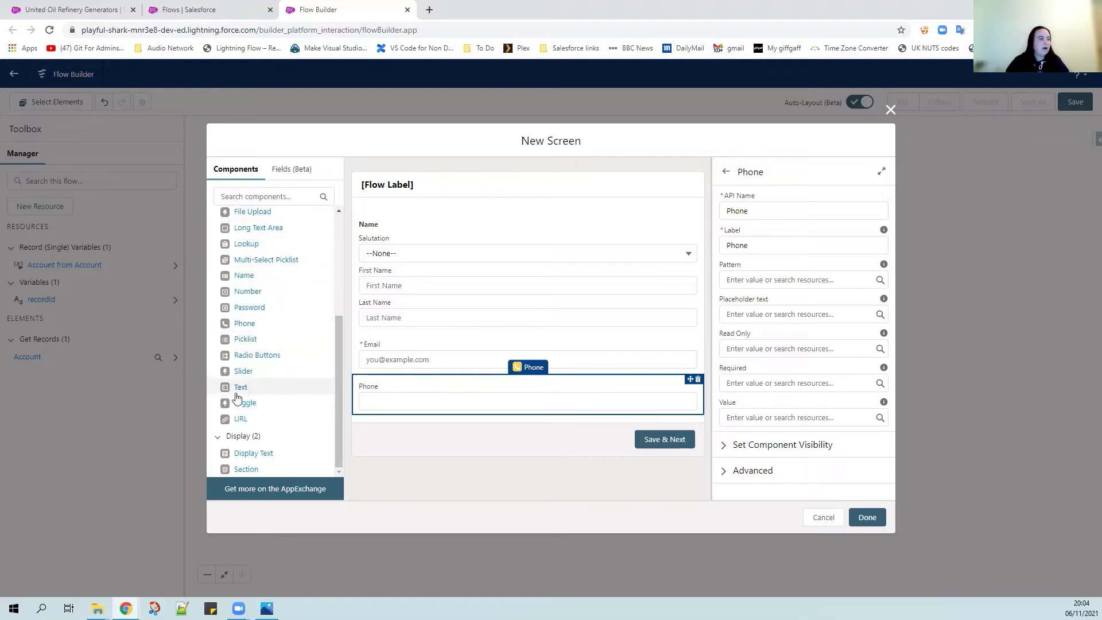
{"action": "left_click_drag", "start_coordinate": [238, 390], "coordinate": [406, 410]}
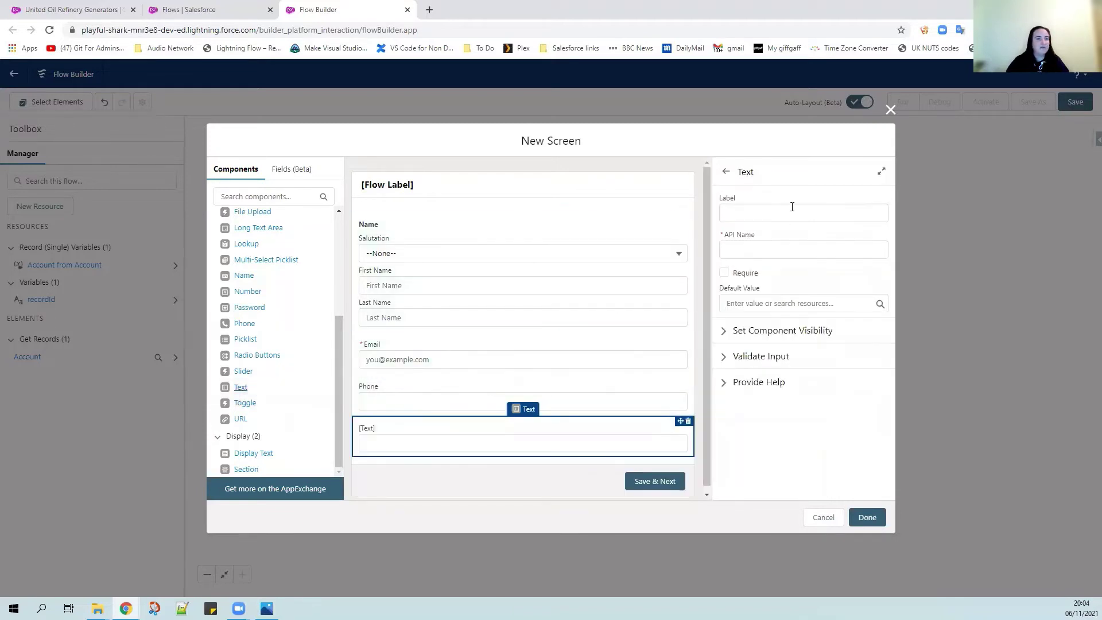
{"action": "left_click", "coordinate": [764, 213]}
{"action": "type", "text": "Job"}
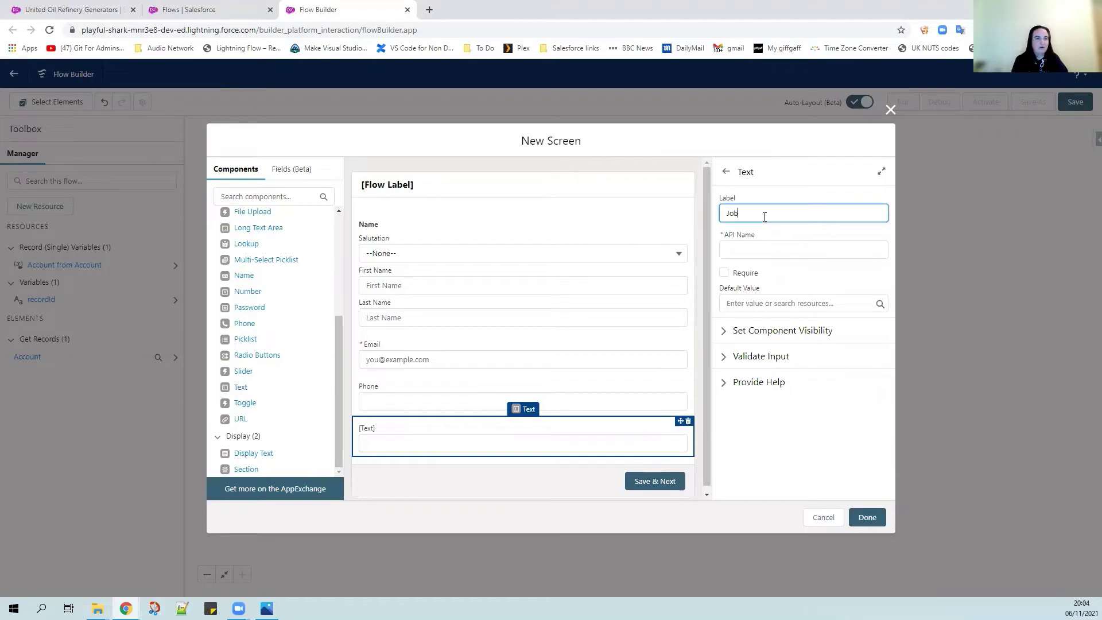
{"action": "type", "text": " Title"}
{"action": "left_click", "coordinate": [842, 249]}
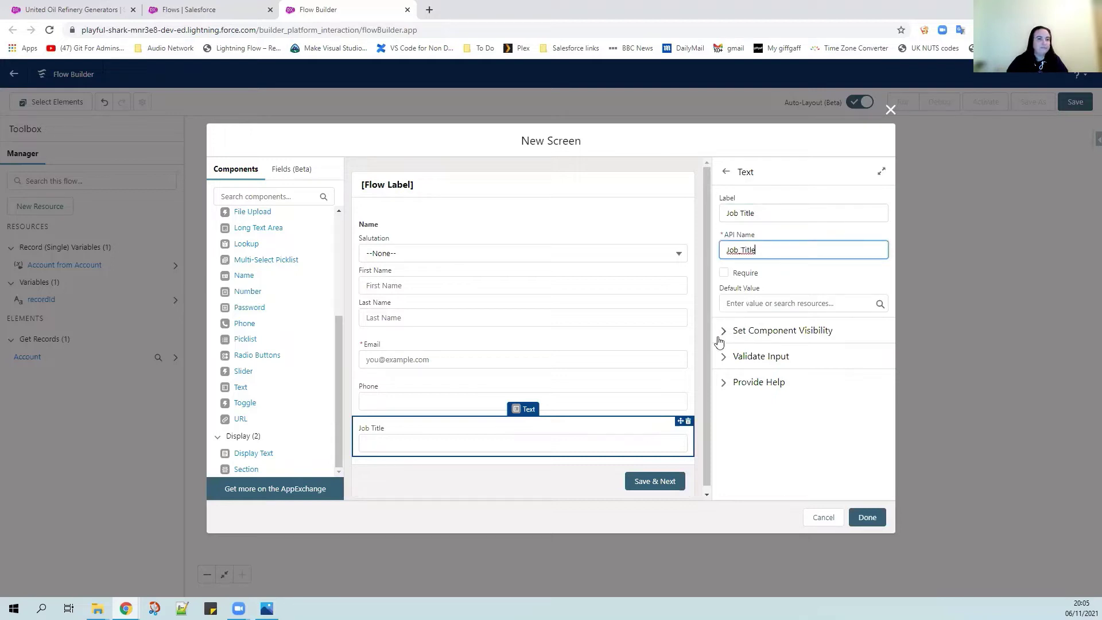
{"action": "left_click", "coordinate": [701, 377]}
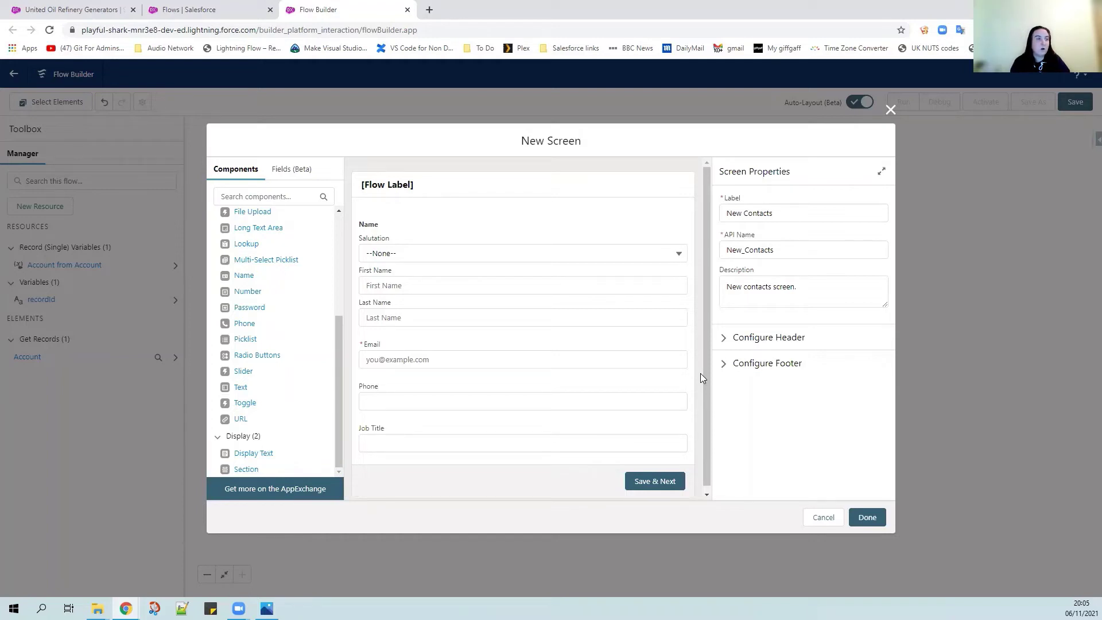
Add a Toggle component below Job Title, labelled "Add more contacts?" with the API name AddMoreContacts.
{"action": "left_click_drag", "start_coordinate": [339, 391], "coordinate": [339, 289]}
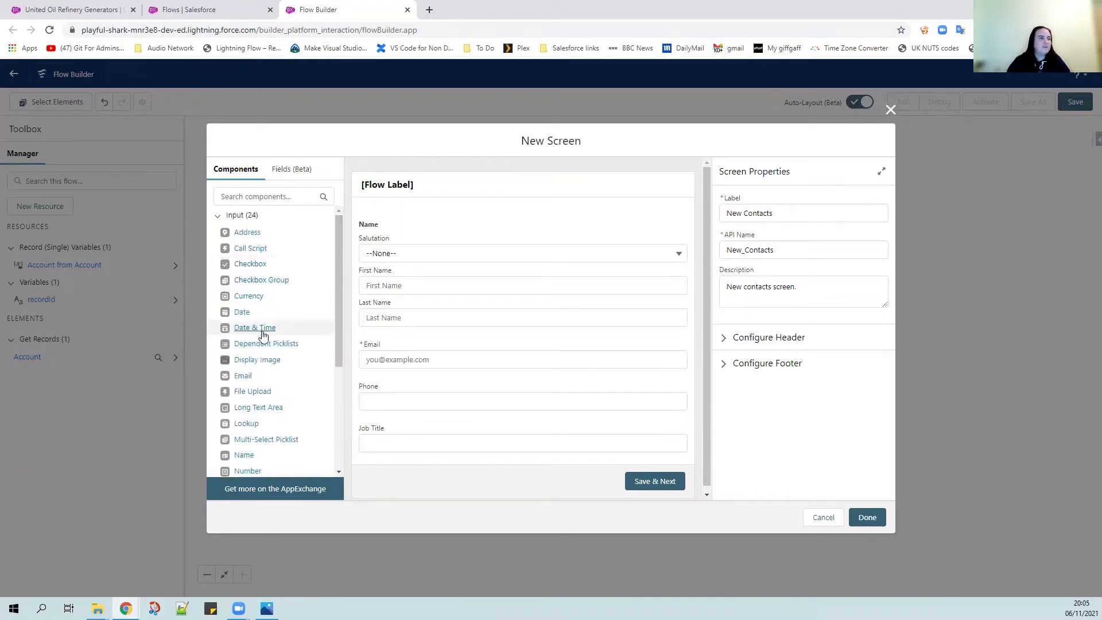
{"action": "scroll", "coordinate": [261, 336], "scroll_direction": "down", "scroll_amount": 3}
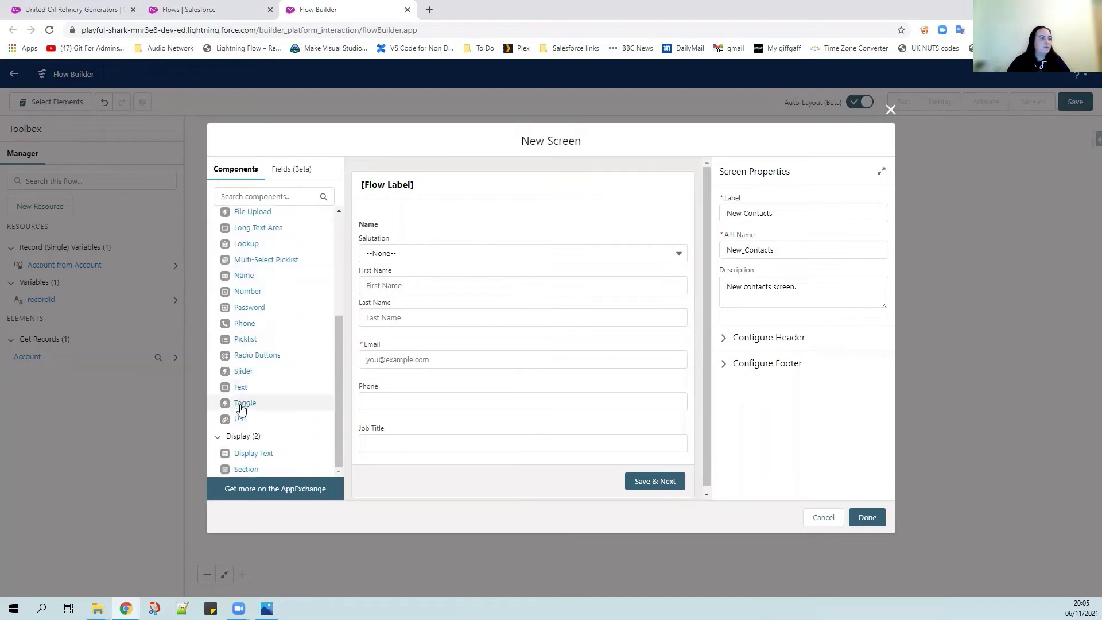
{"action": "left_click_drag", "start_coordinate": [242, 407], "coordinate": [389, 452]}
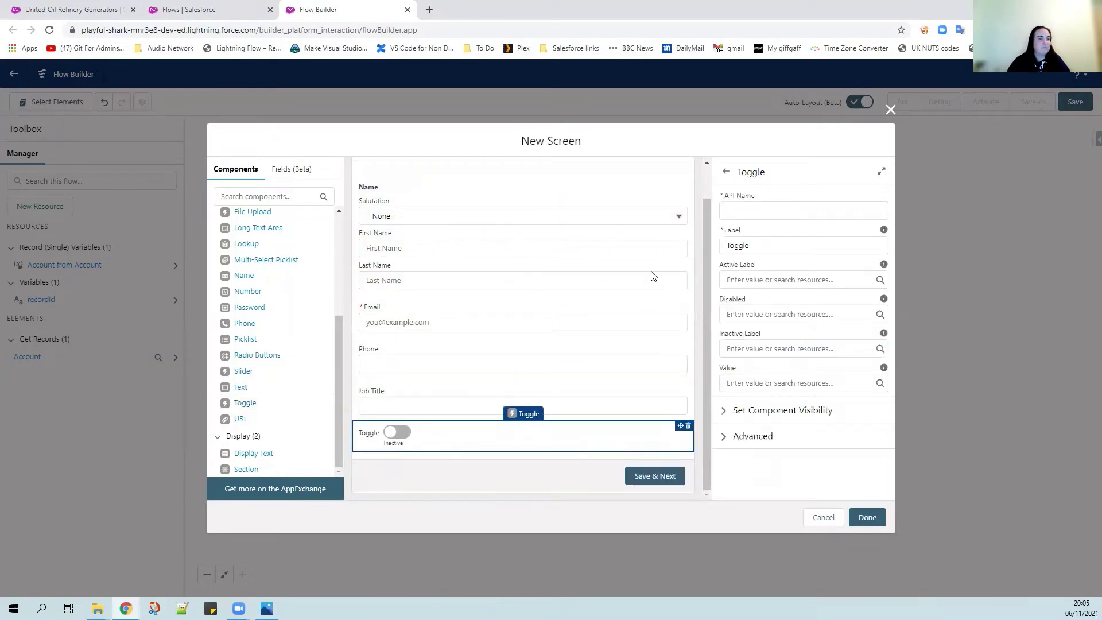
{"action": "left_click_drag", "start_coordinate": [760, 246], "coordinate": [703, 248]}
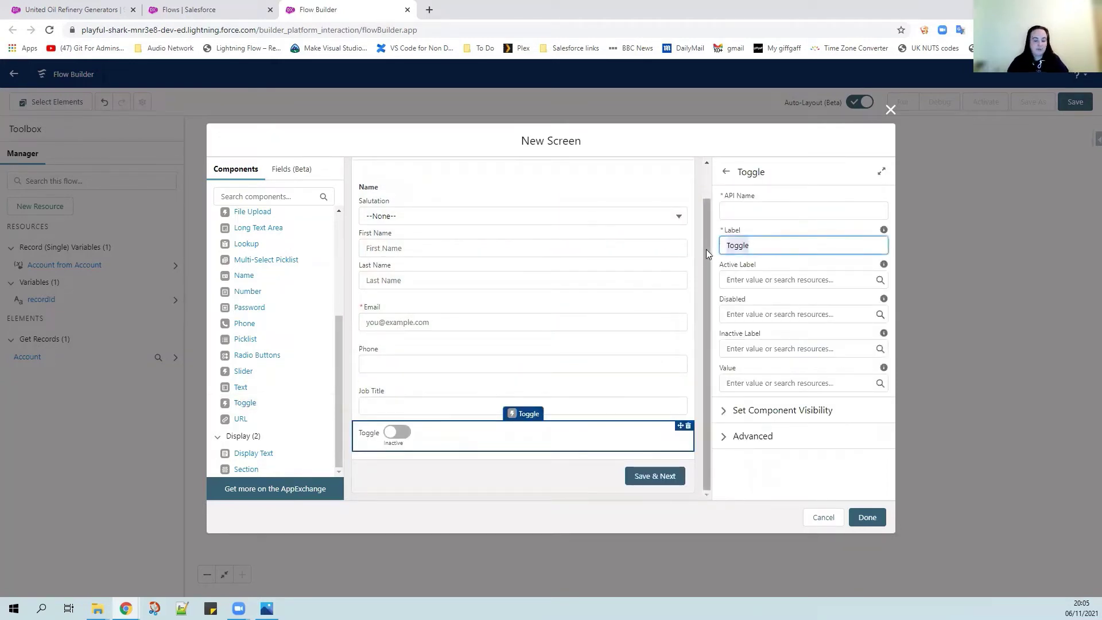
{"action": "type", "text": "Add more contac"}
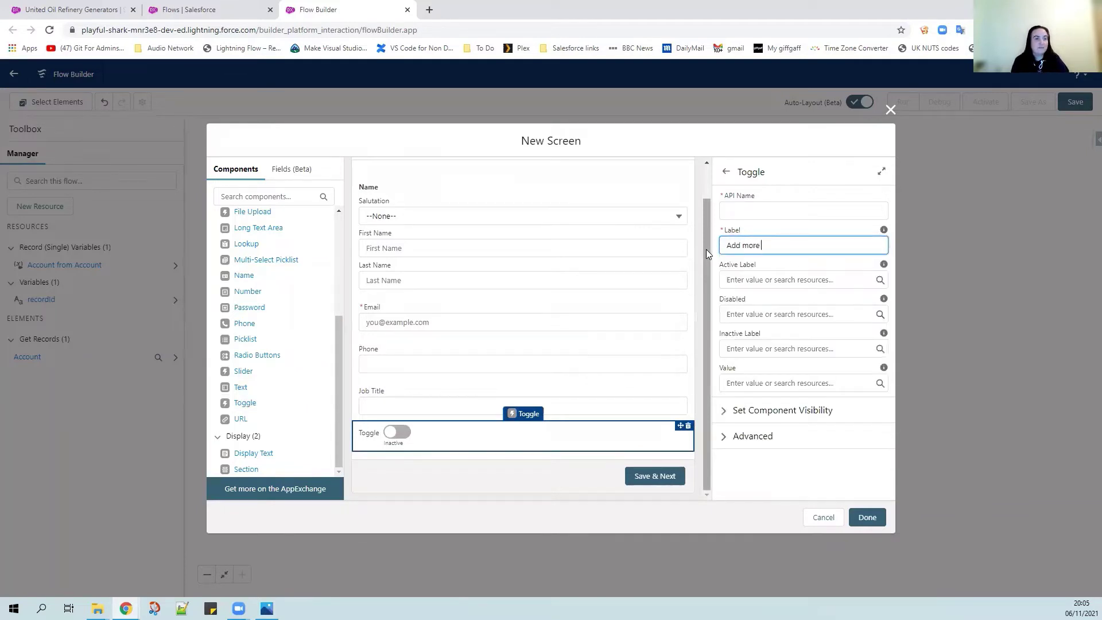
{"action": "type", "text": "ts?"}
{"action": "left_click", "coordinate": [740, 210]}
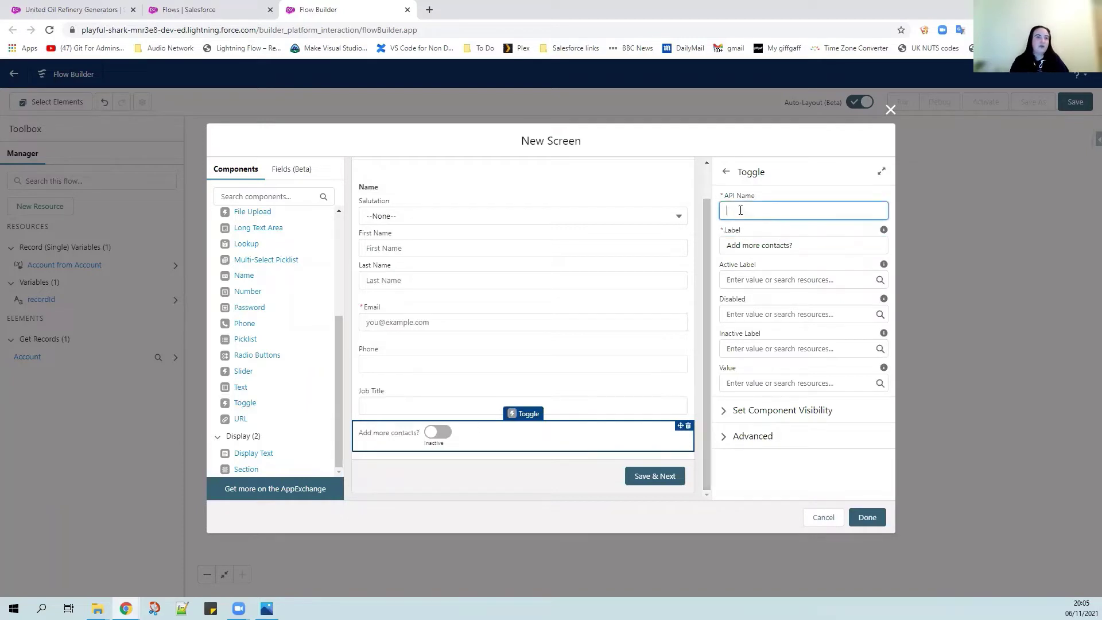
{"action": "type", "text": "AddMoreContacts"}
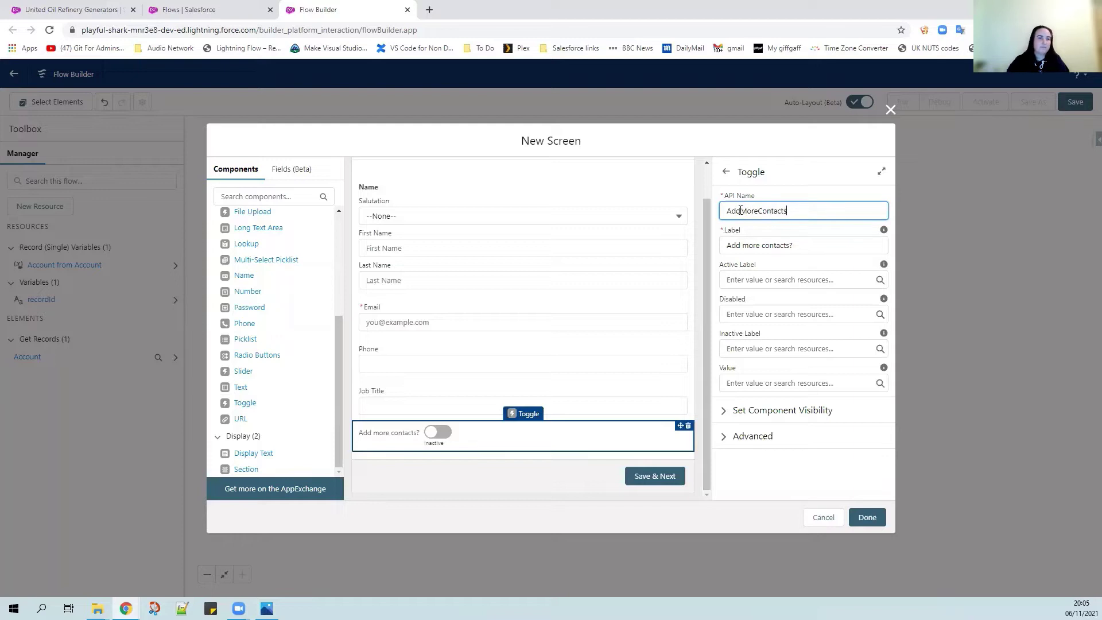
Set the inactive label of the "Add more contacts?" toggle to "No".
{"action": "left_click", "coordinate": [727, 273]}
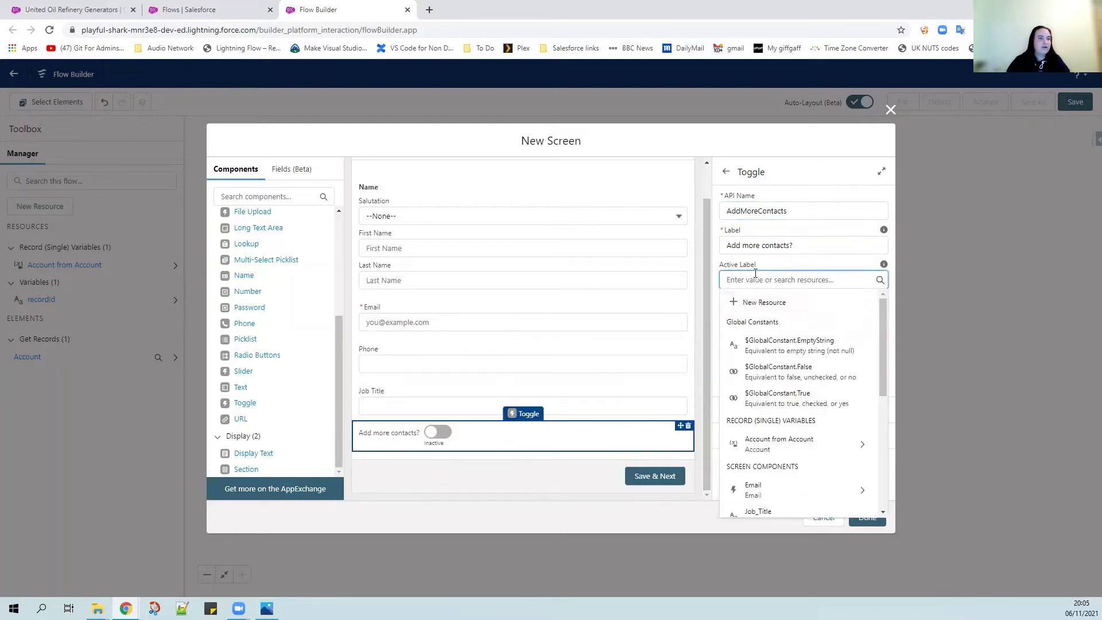
{"action": "left_click", "coordinate": [718, 261]}
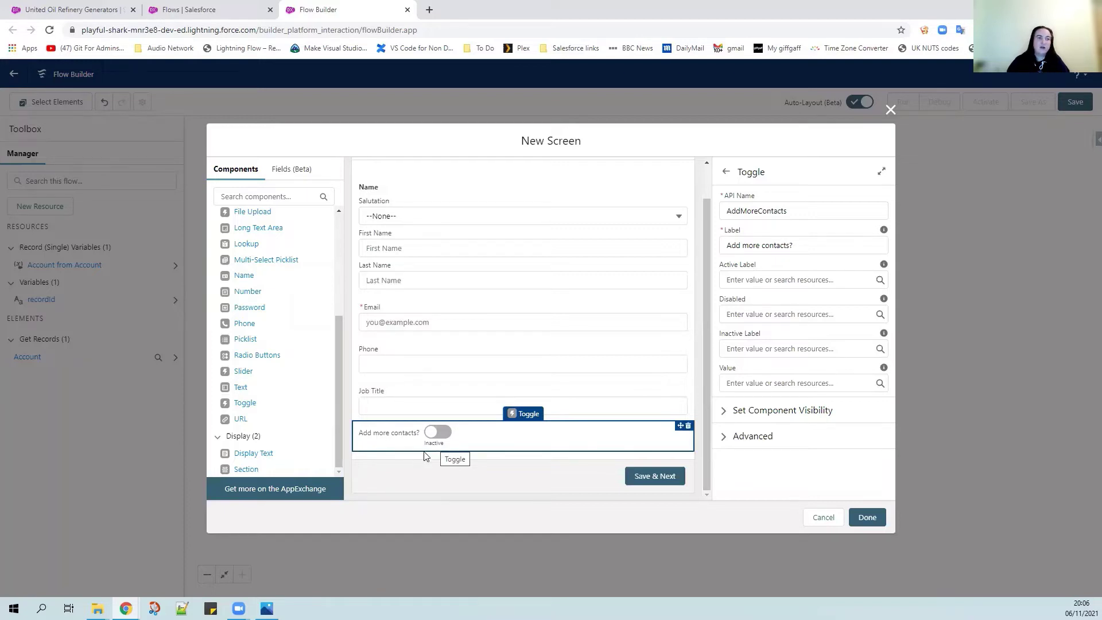
{"action": "left_click", "coordinate": [739, 348]}
{"action": "type", "text": "No"}
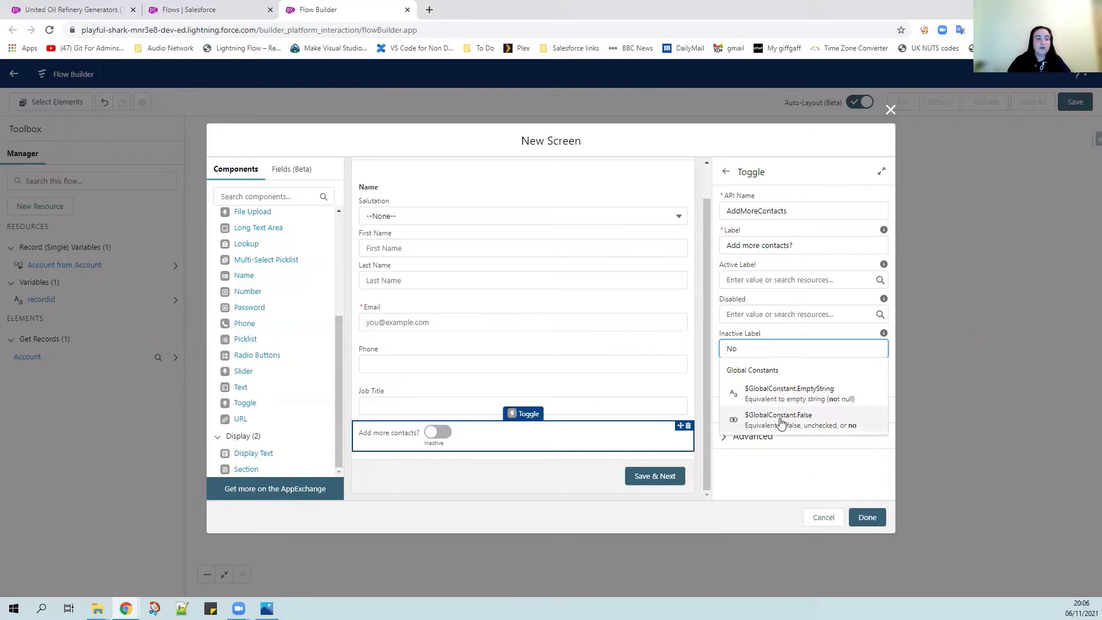
{"action": "left_click", "coordinate": [782, 333]}
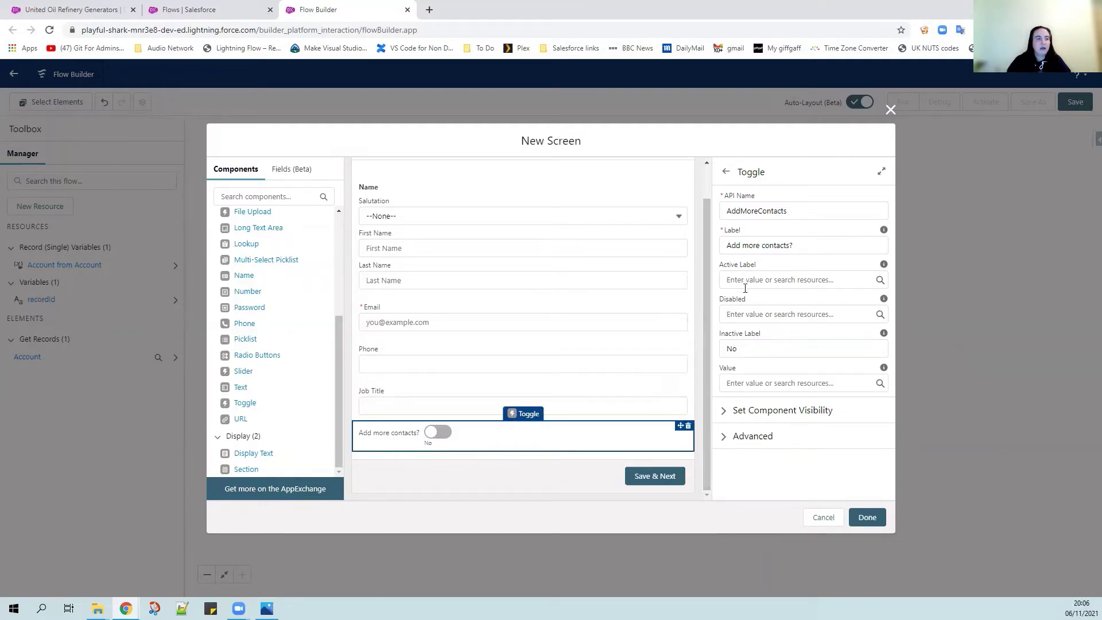
Set the "Add more contacts?" toggle's value to $GlobalConstant.True and its active label to "Yes".
{"action": "left_click", "coordinate": [747, 384]}
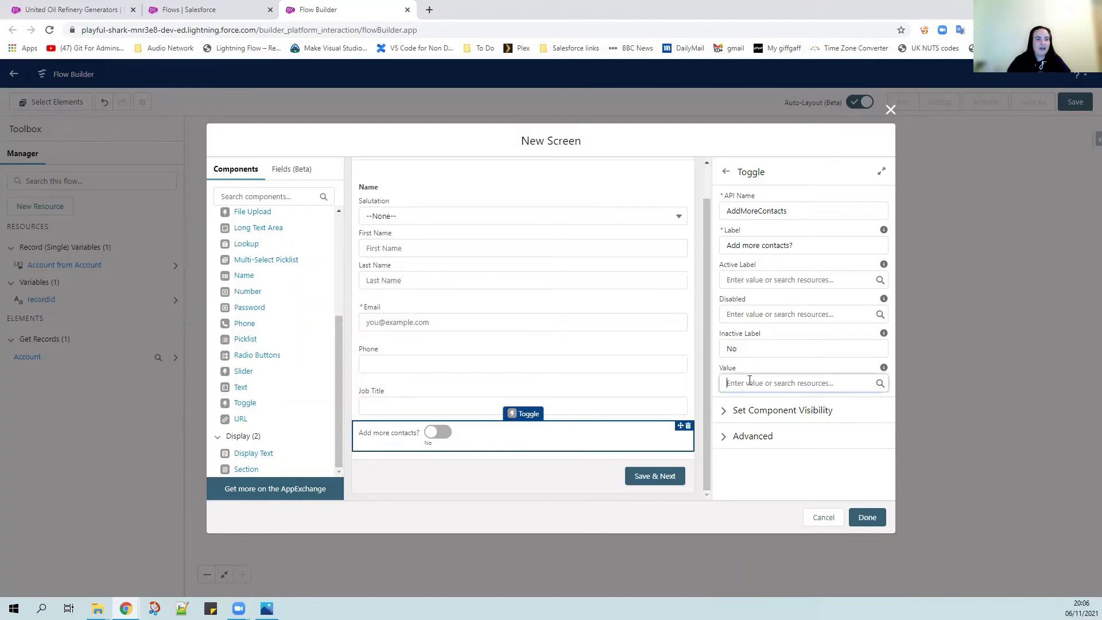
{"action": "type", "text": "true"}
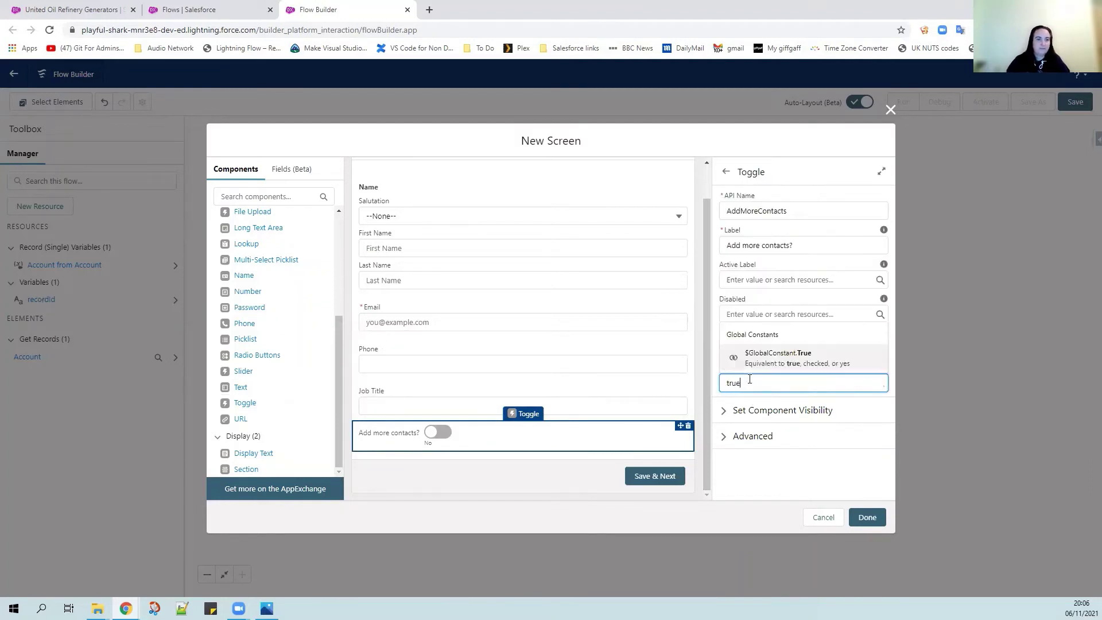
{"action": "left_click", "coordinate": [787, 358]}
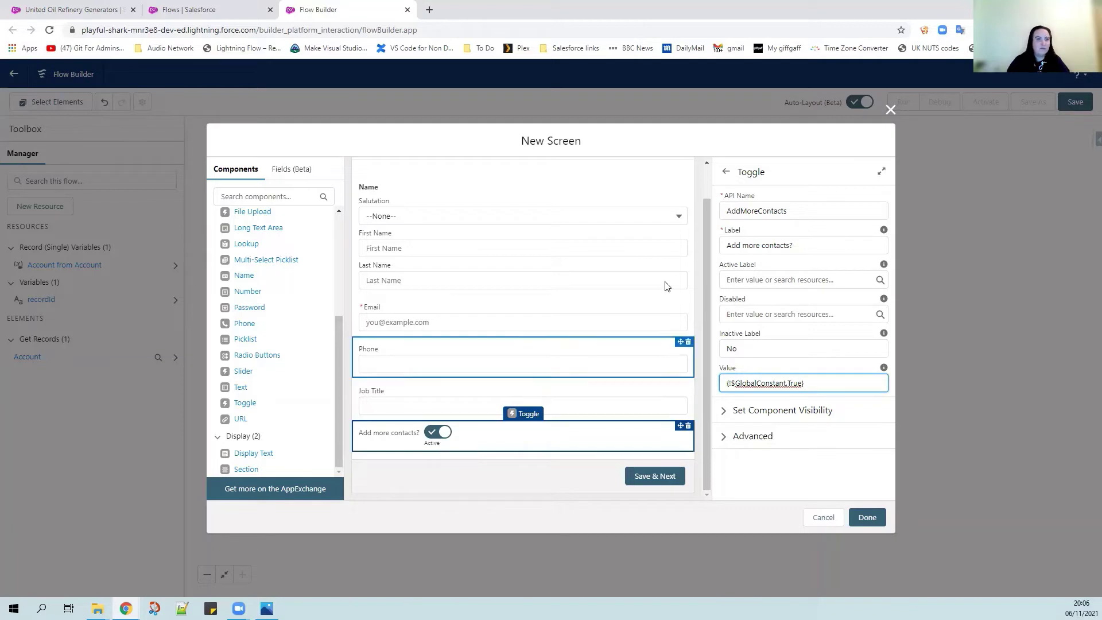
{"action": "left_click", "coordinate": [744, 280]}
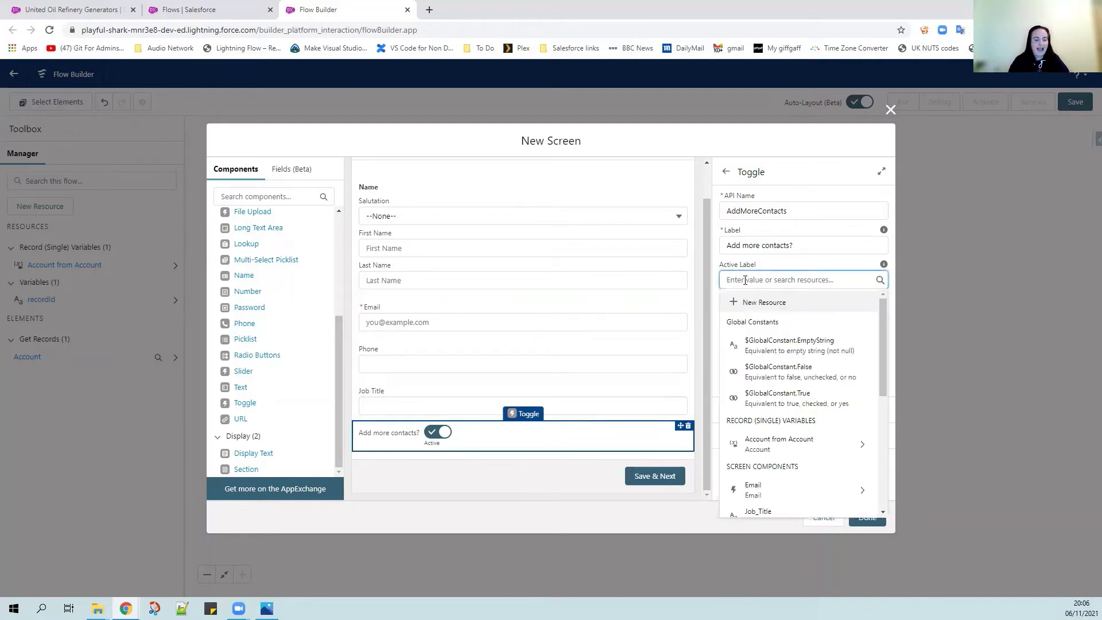
{"action": "type", "text": "Yes"}
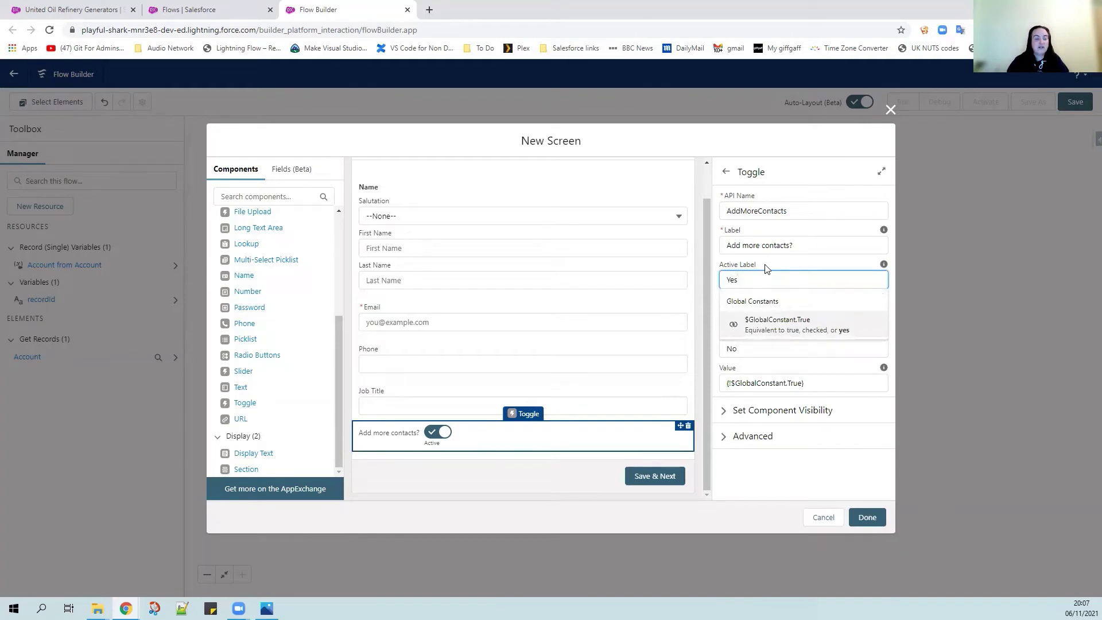
{"action": "left_click", "coordinate": [765, 269]}
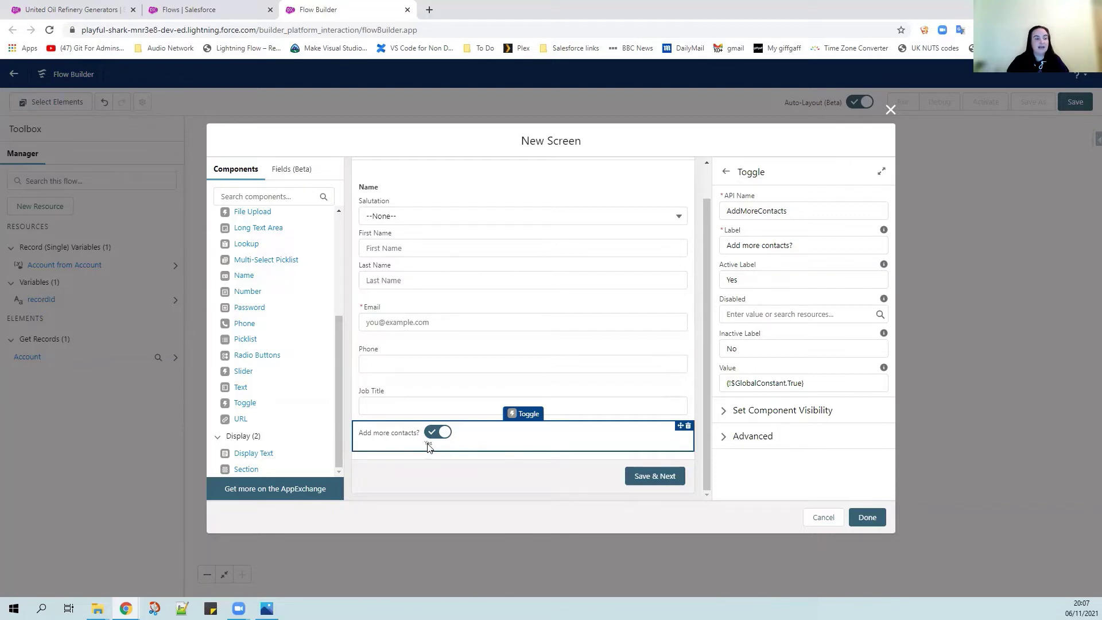
Set the value of the "Add more contacts?" toggle to $GlobalConstant.False.
{"action": "left_click", "coordinate": [771, 384]}
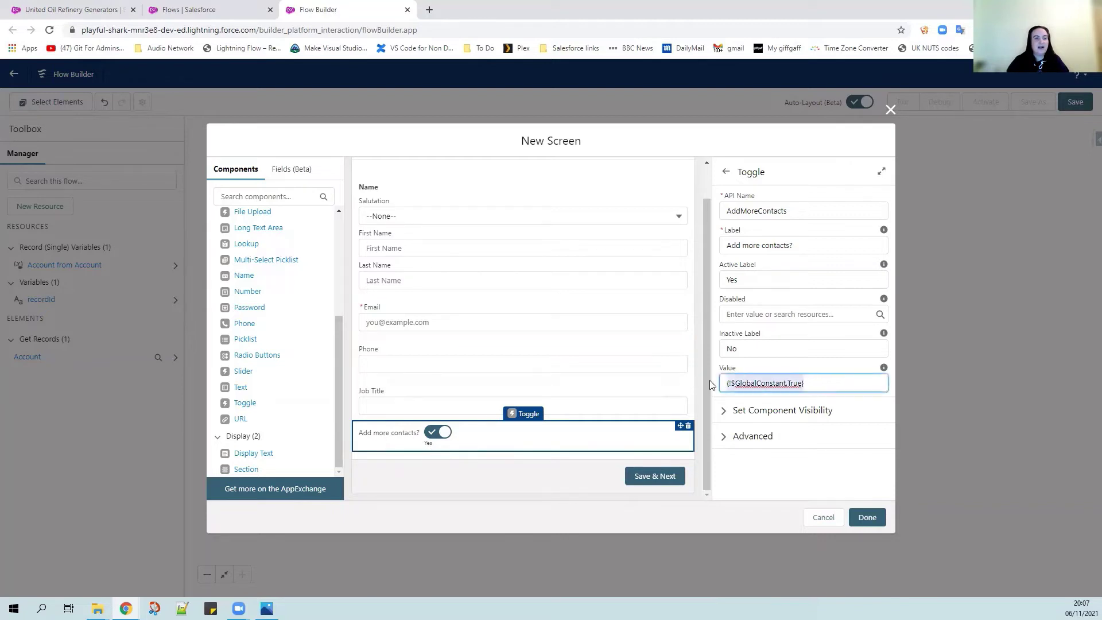
{"action": "key", "text": "ctrl+a"}
{"action": "key", "text": "BackSpace"}
{"action": "type", "text": "fal"}
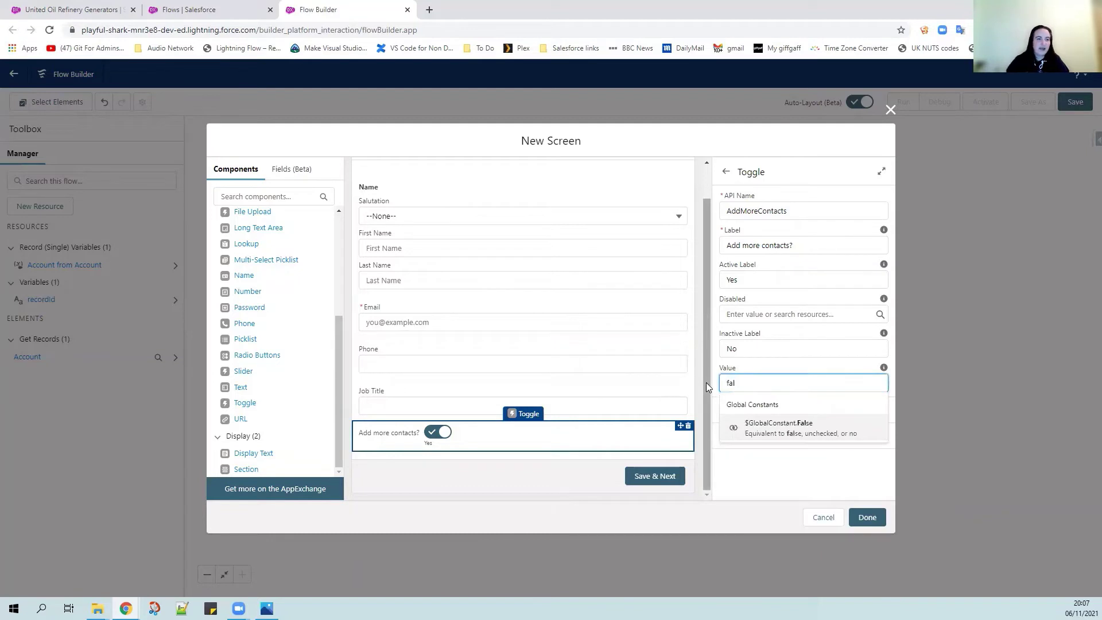
{"action": "left_click", "coordinate": [766, 430]}
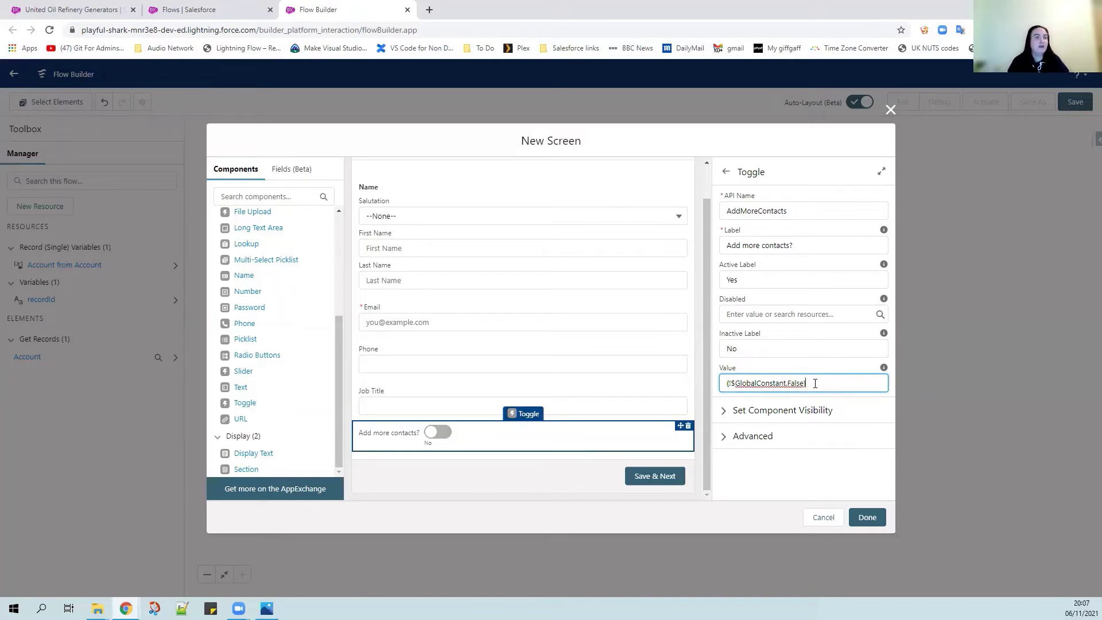
Return the "Add more contacts?" toggle's value to $GlobalConstant.True and finish the New Contacts screen.
{"action": "left_click_drag", "start_coordinate": [814, 384], "coordinate": [724, 382]}
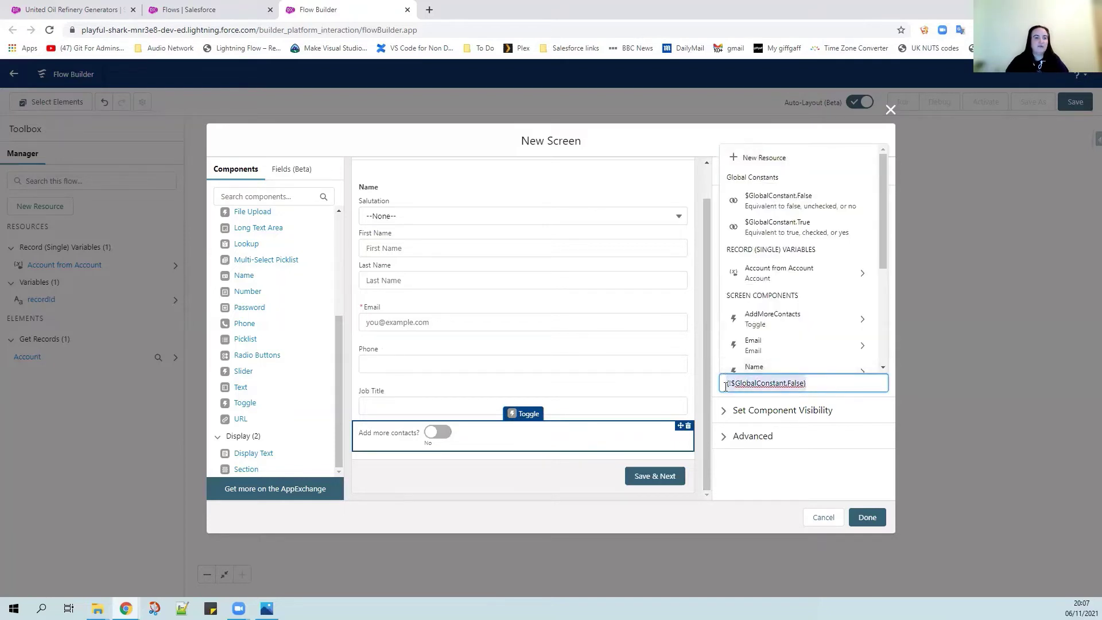
{"action": "type", "text": "tru"}
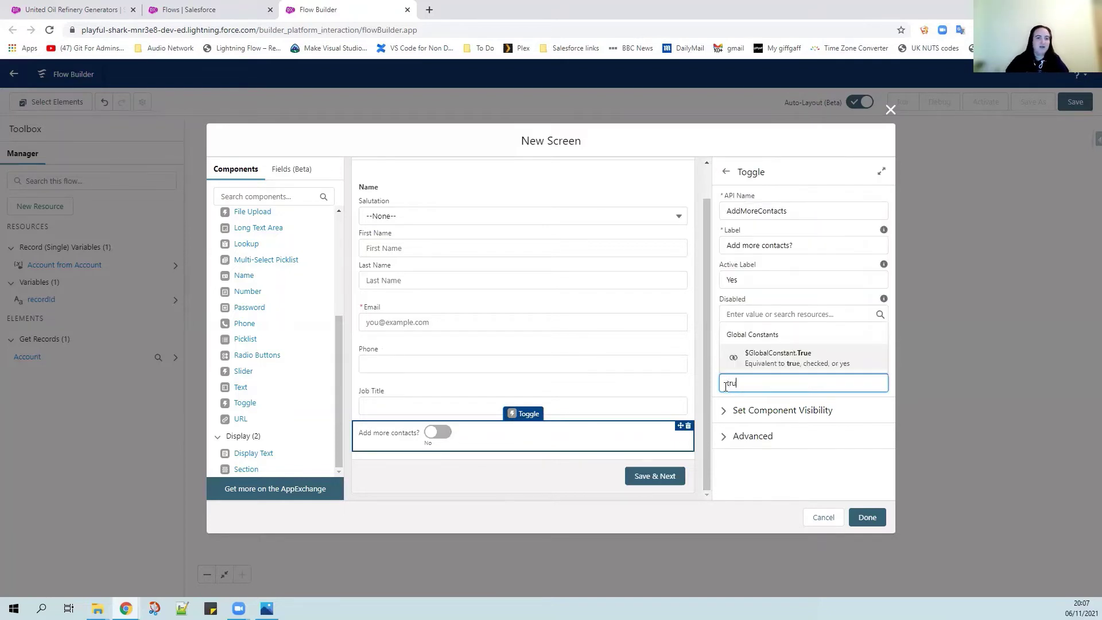
{"action": "left_click", "coordinate": [772, 360]}
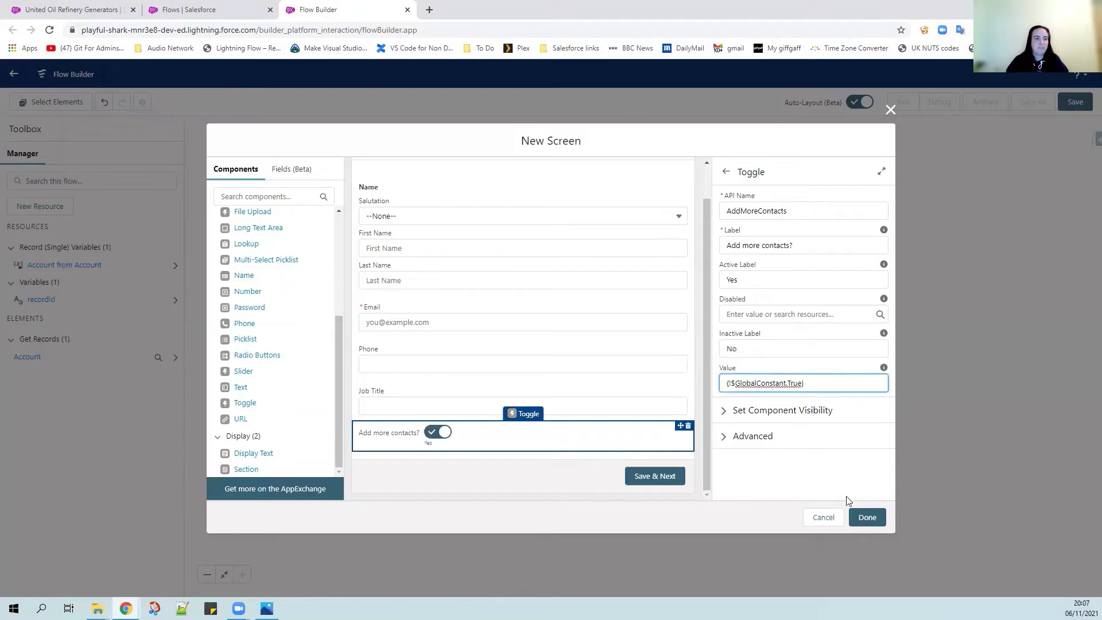
{"action": "left_click", "coordinate": [696, 479]}
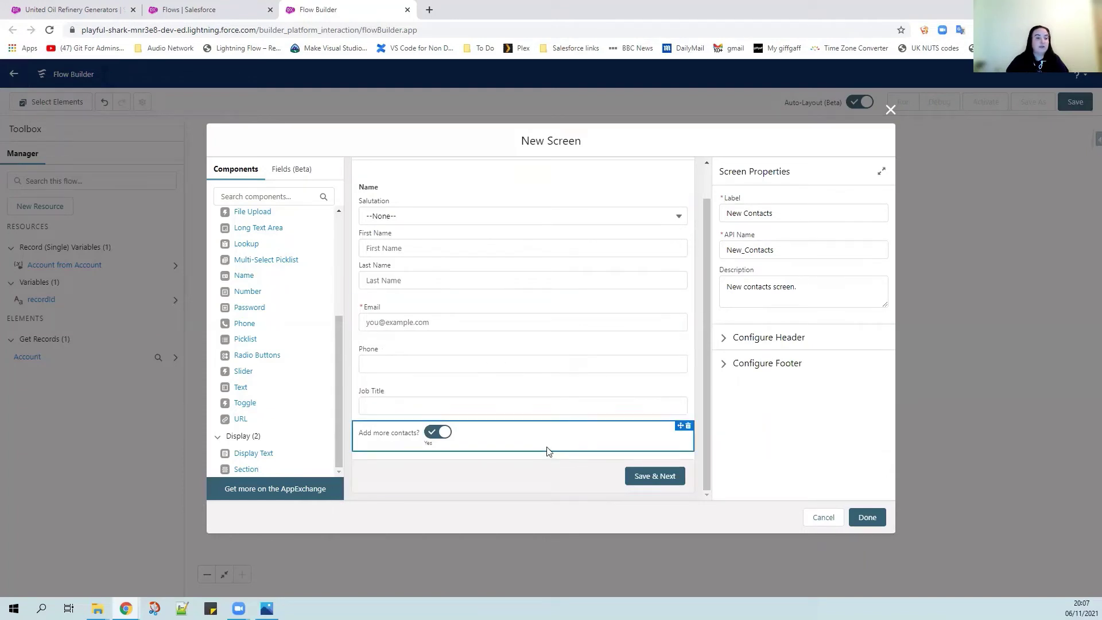
{"action": "left_click", "coordinate": [865, 518]}
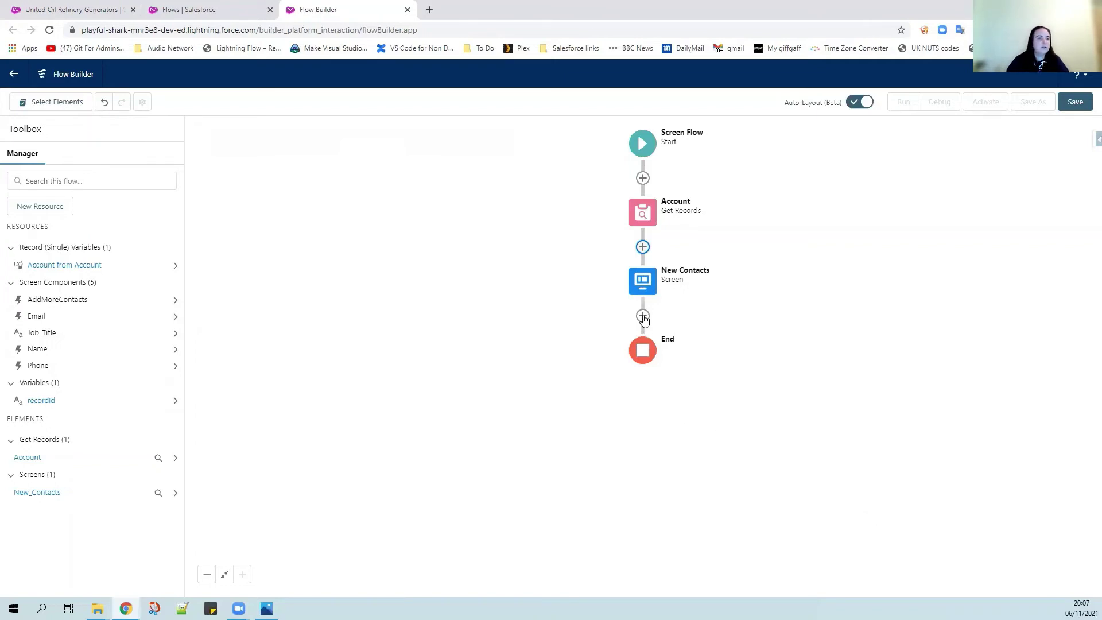
Add an Assignment element after the New Contacts screen, labelled "Prepare Contact record".
{"action": "left_click", "coordinate": [642, 316]}
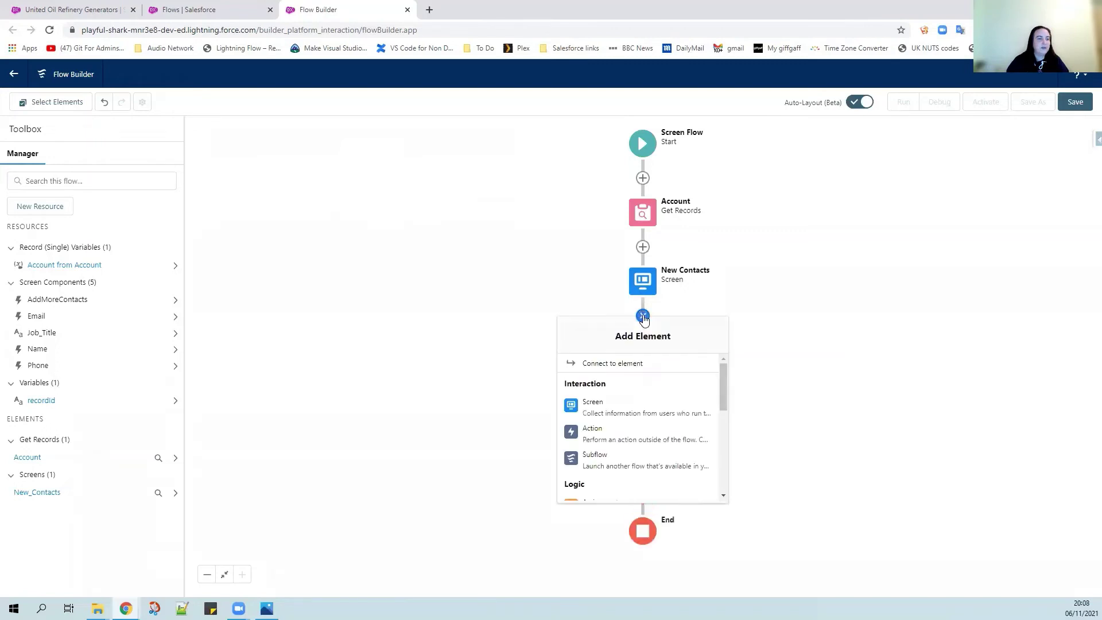
{"action": "scroll", "coordinate": [649, 447], "scroll_direction": "down", "scroll_amount": 1}
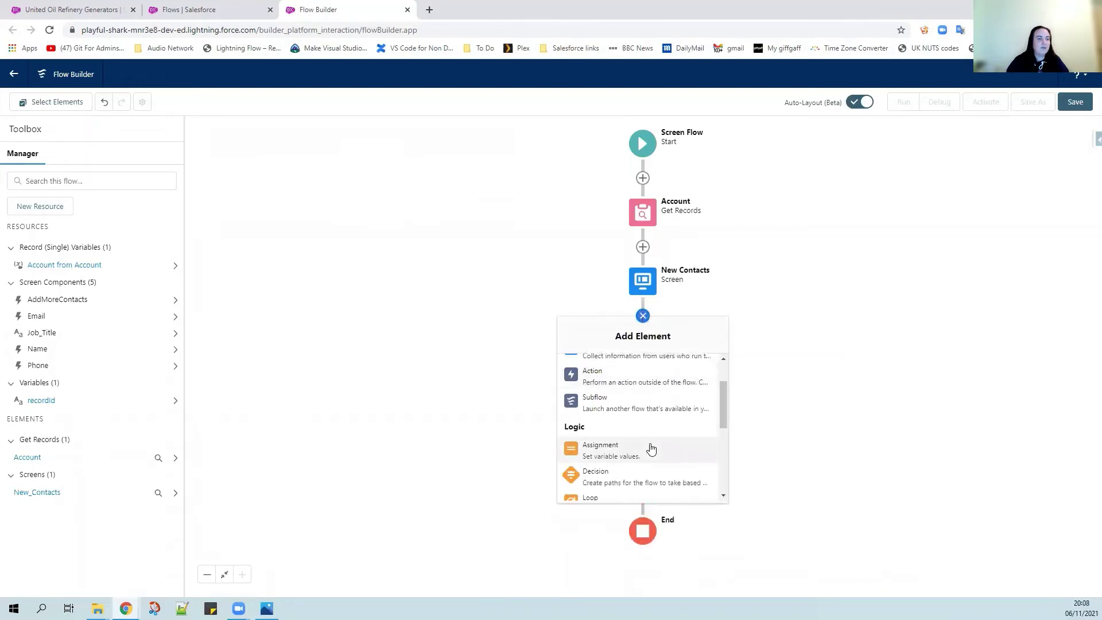
{"action": "left_click", "coordinate": [606, 455]}
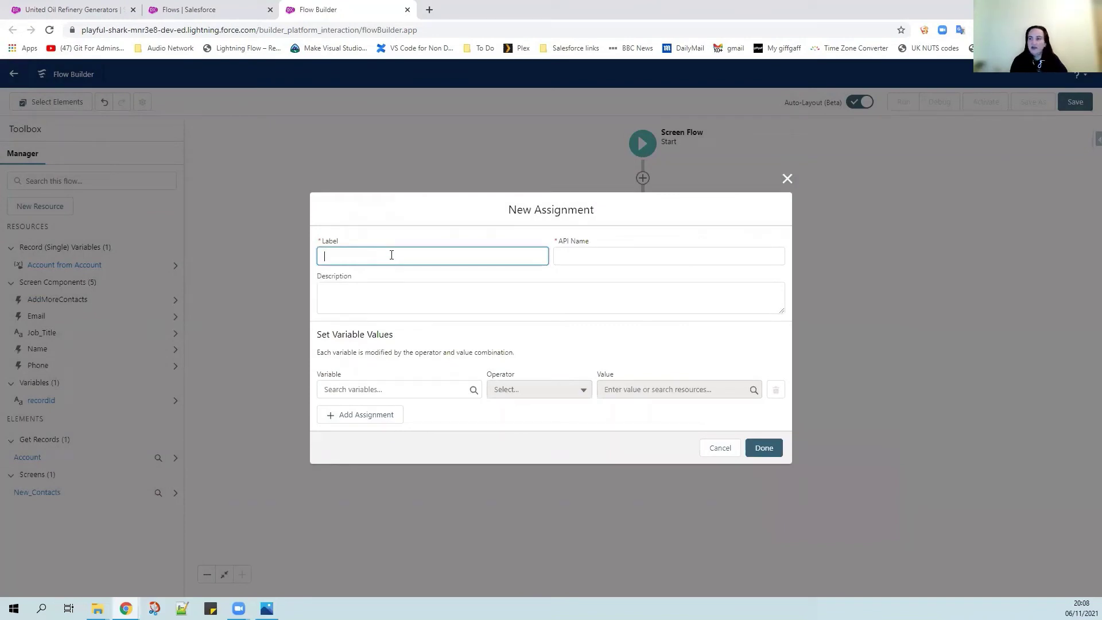
{"action": "type", "text": "Prepar"}
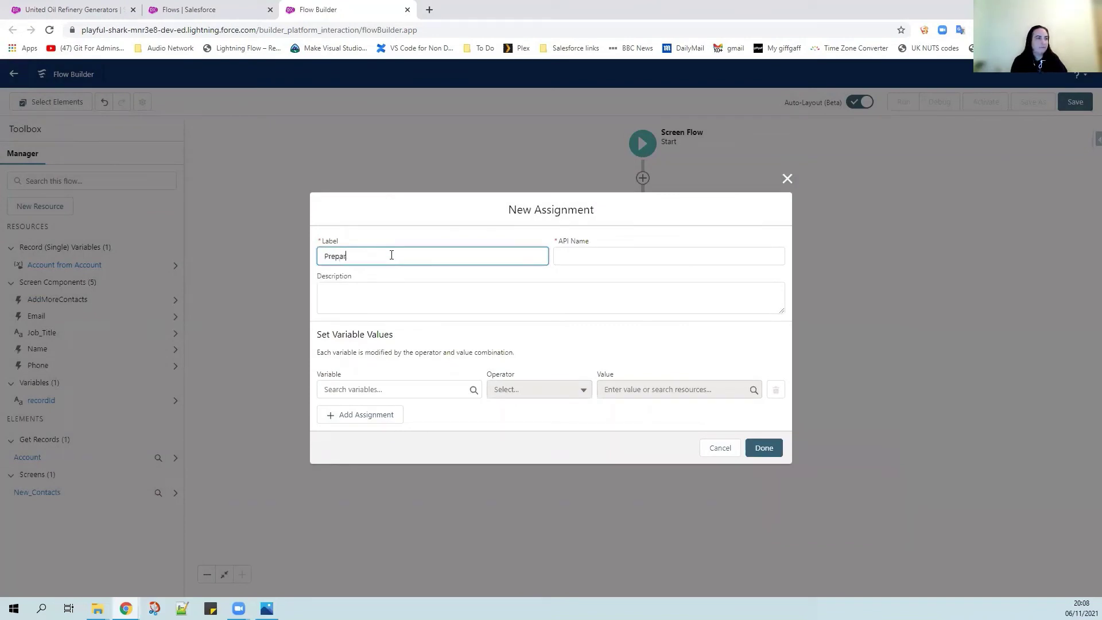
{"action": "type", "text": "e Contact record"}
Describe the assignment as "Collate the user's inputs with details from the Account".
{"action": "left_click", "coordinate": [391, 304]}
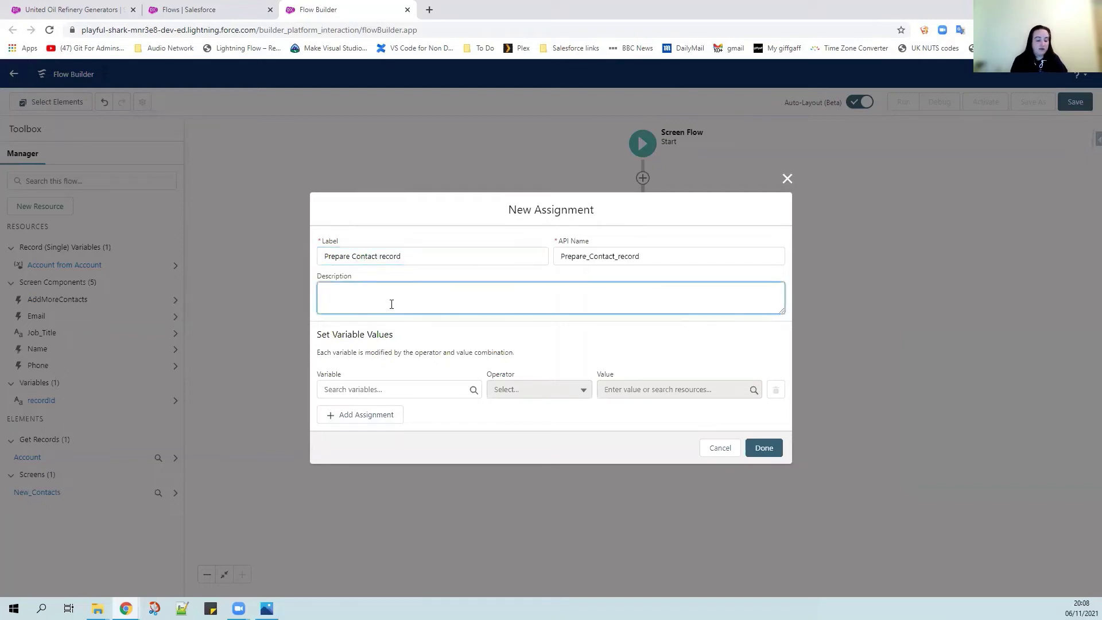
{"action": "type", "text": "Collate the user's inputs iwth "}
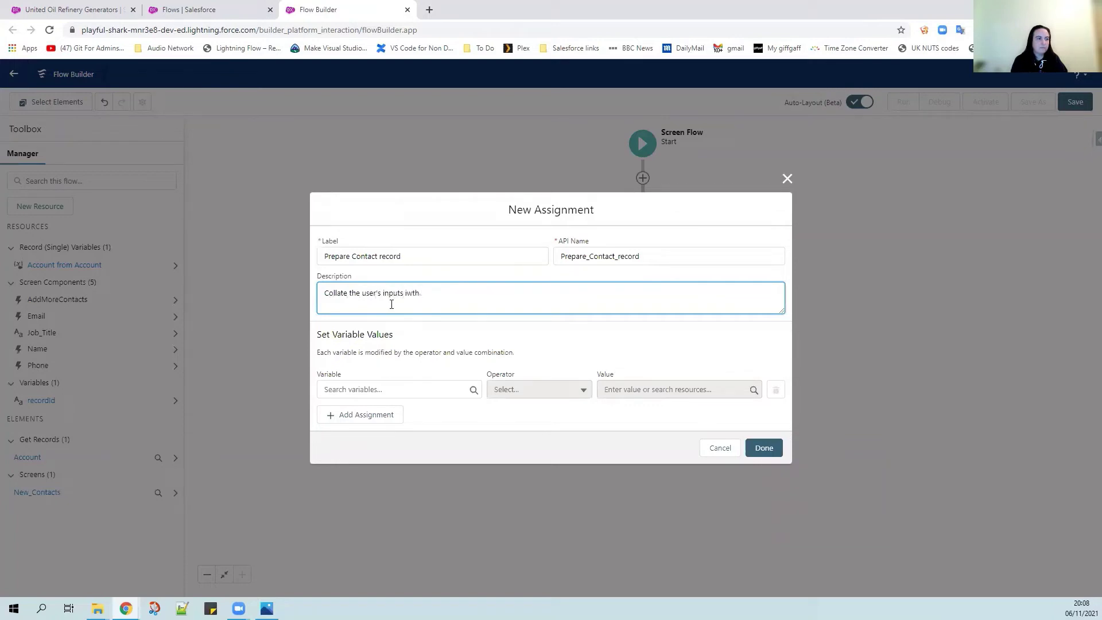
{"action": "key", "text": "BackSpace"}
{"action": "key", "text": "BackSpace"}
{"action": "key", "text": "BackSpace"}
{"action": "key", "text": "BackSpace"}
{"action": "key", "text": "BackSpace"}
{"action": "type", "text": "with details from the Account"}
{"action": "left_click", "coordinate": [431, 344]}
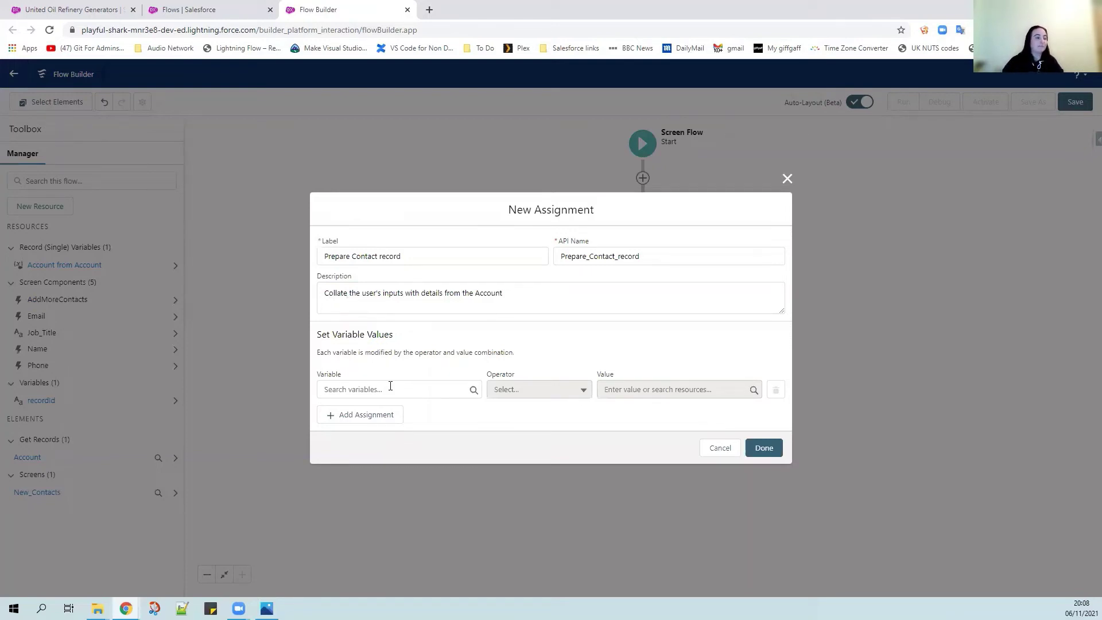
Start a new Variable resource for the assignment with the API name ContactRecord and the description "Contact Record being prepared".
{"action": "left_click", "coordinate": [347, 389]}
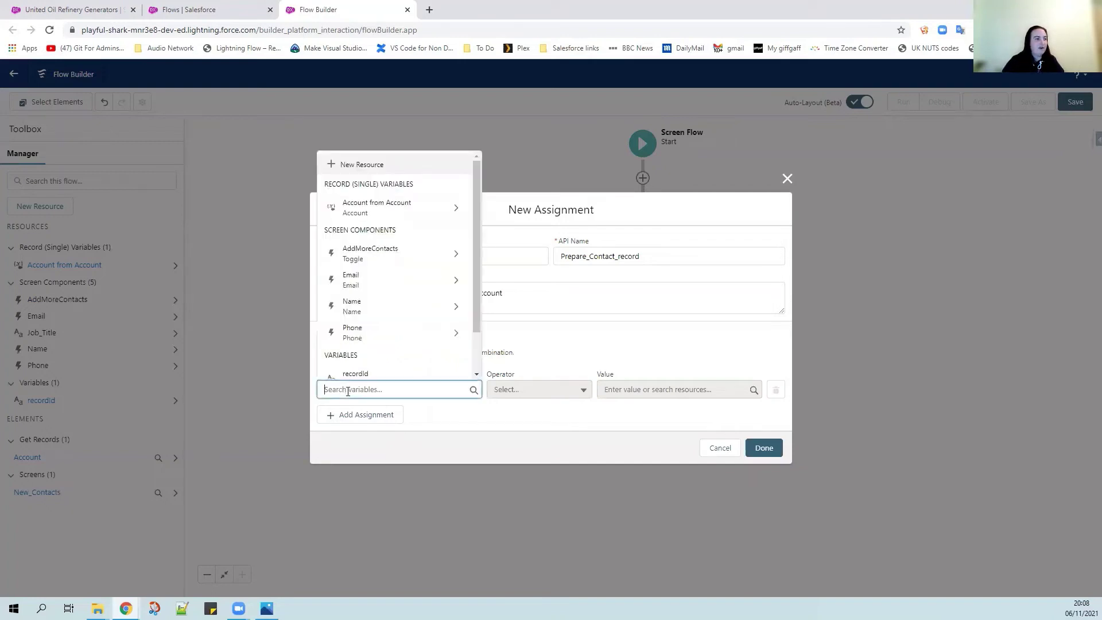
{"action": "left_click", "coordinate": [362, 164]}
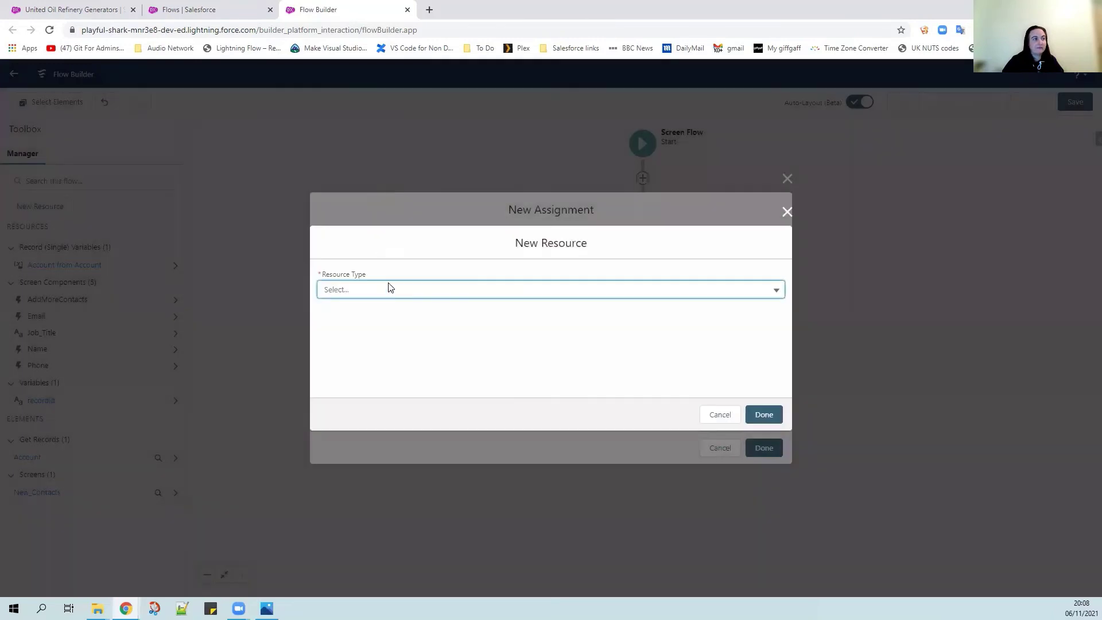
{"action": "left_click", "coordinate": [390, 289]}
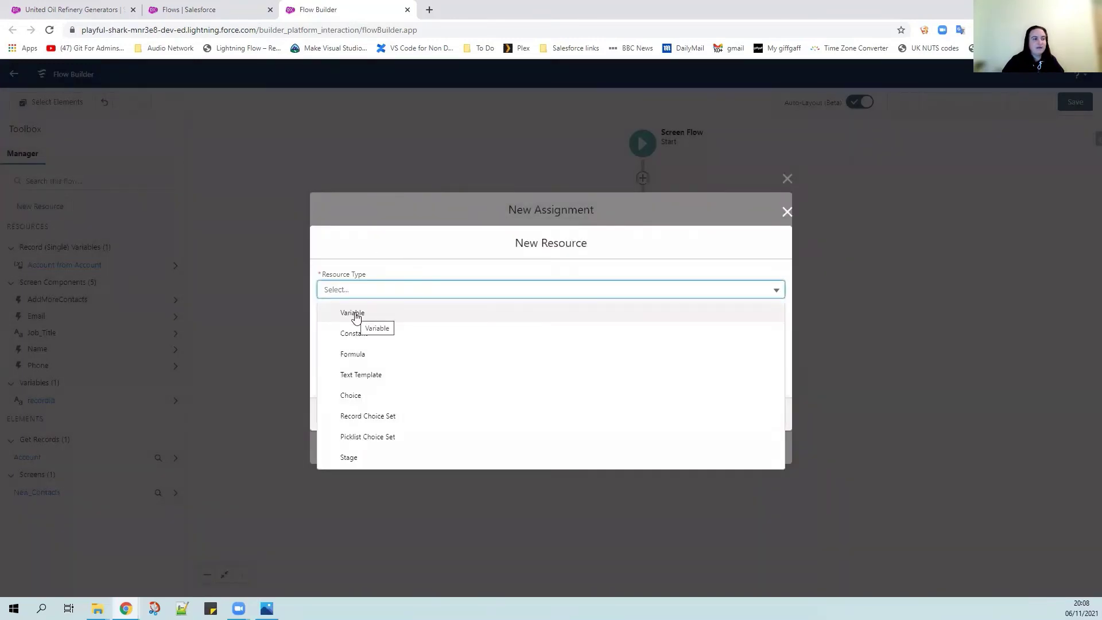
{"action": "left_click", "coordinate": [356, 313]}
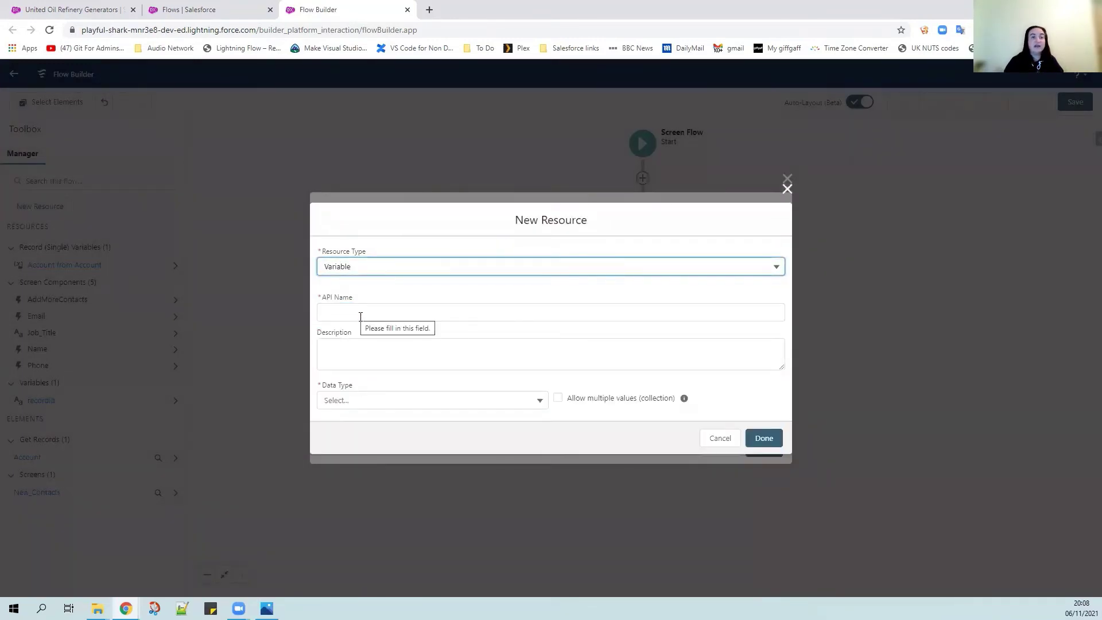
{"action": "left_click", "coordinate": [360, 317]}
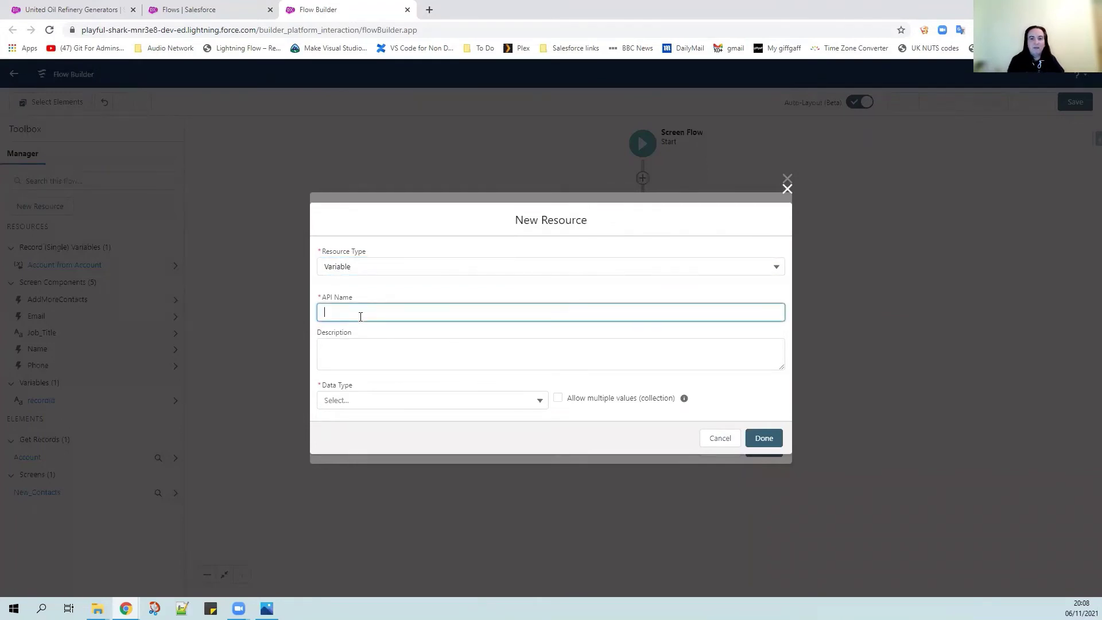
{"action": "type", "text": "ContactRecord"}
{"action": "left_click", "coordinate": [351, 361]}
{"action": "type", "text": "Contact Record being prepared"}
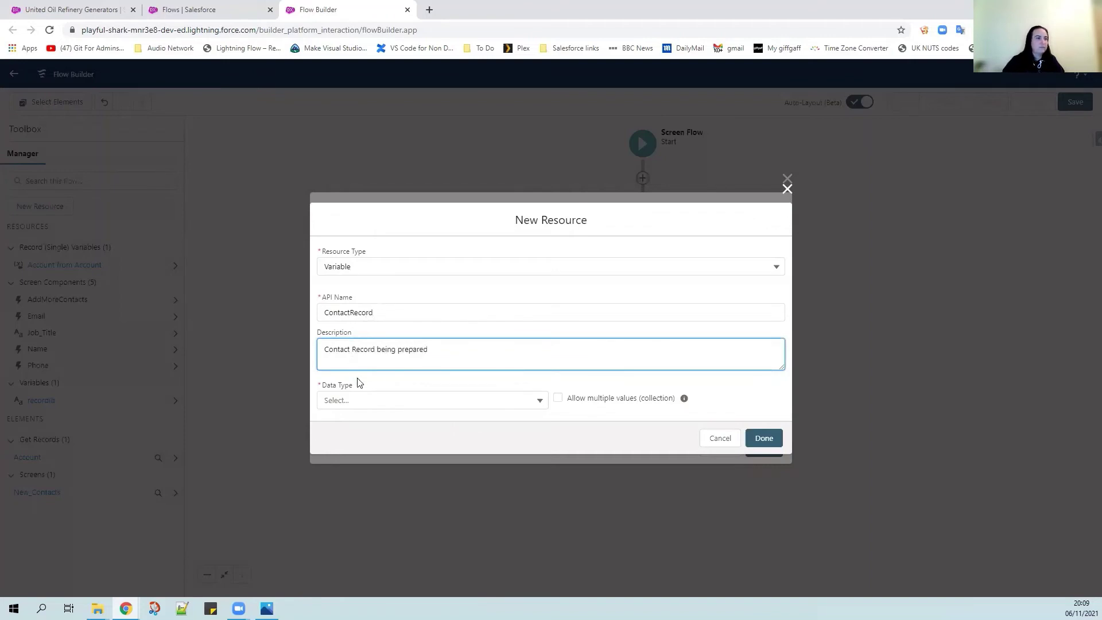
Set the ContactRecord variable's data type to Record with the Contact object and create the resource.
{"action": "left_click", "coordinate": [362, 400]}
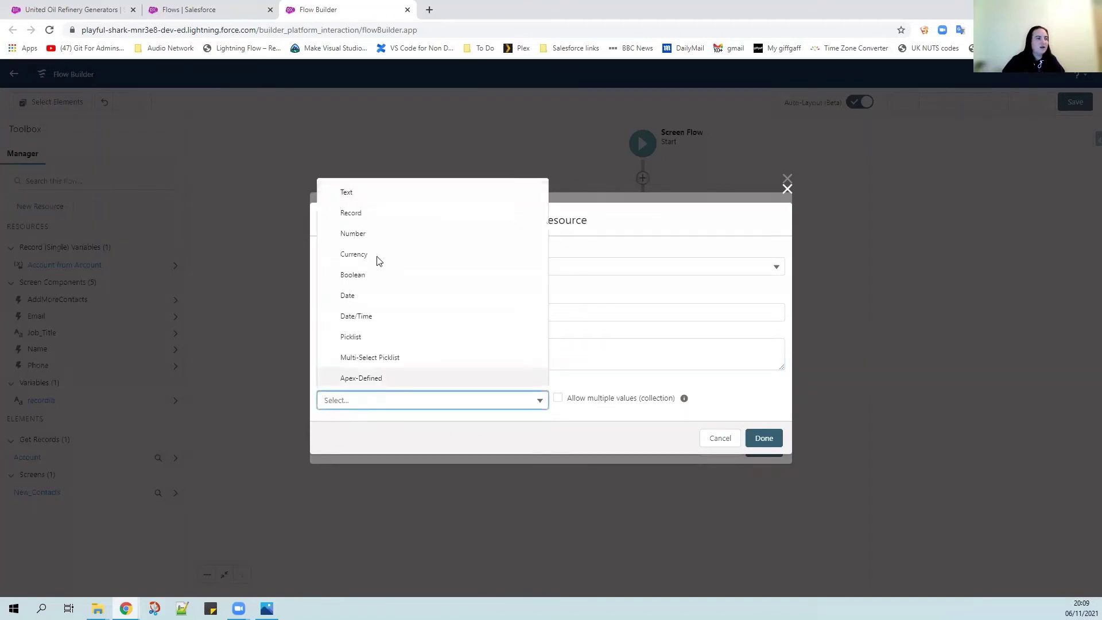
{"action": "left_click", "coordinate": [365, 215]}
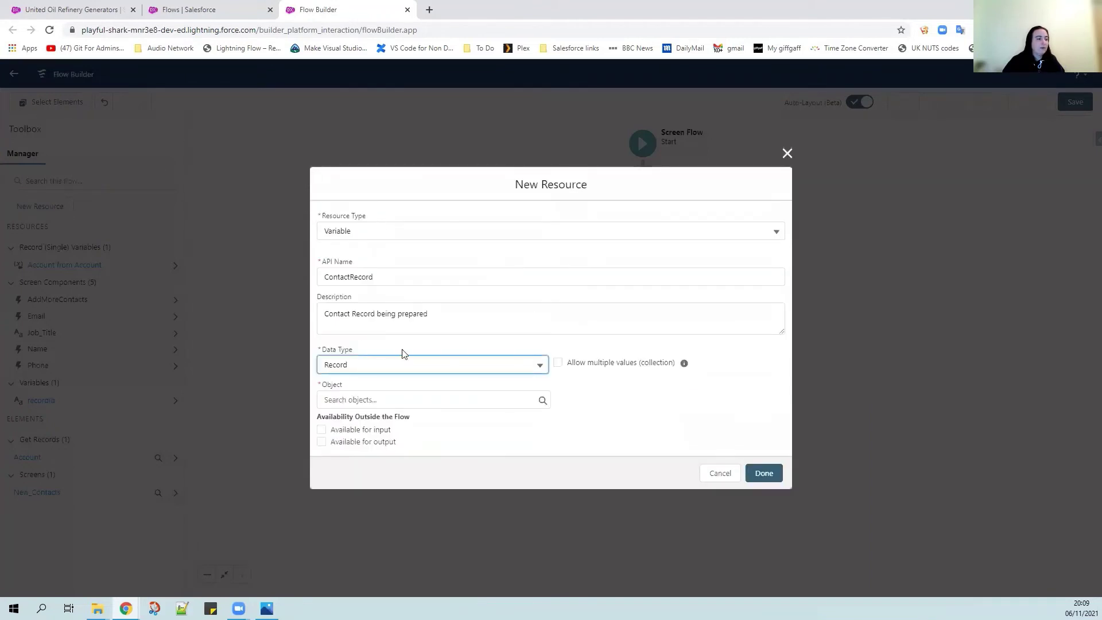
{"action": "left_click", "coordinate": [393, 399]}
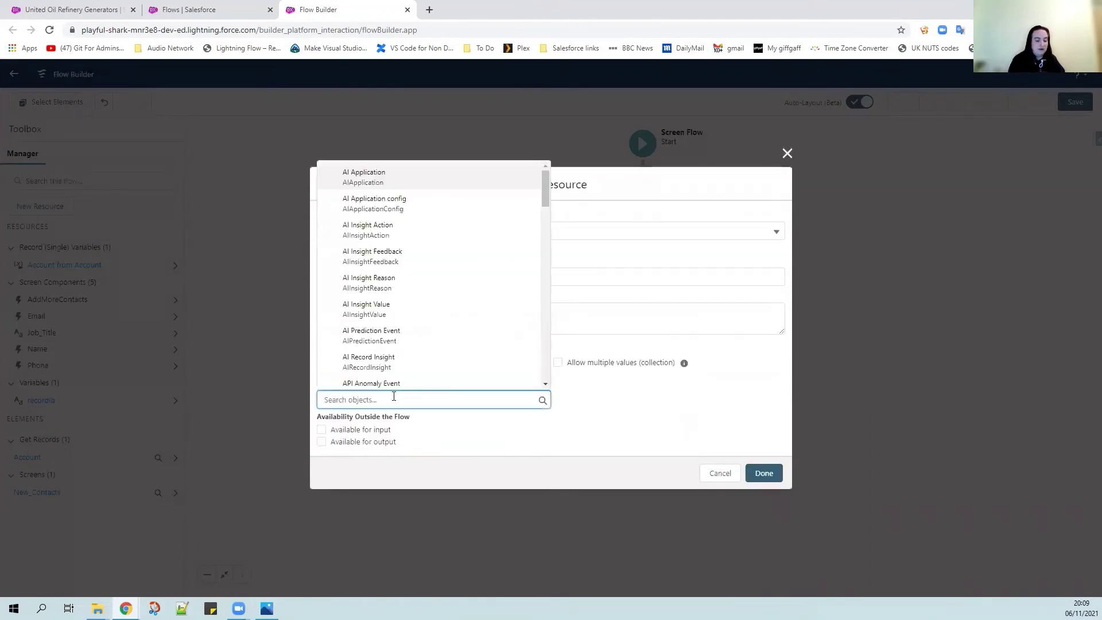
{"action": "type", "text": "contact"}
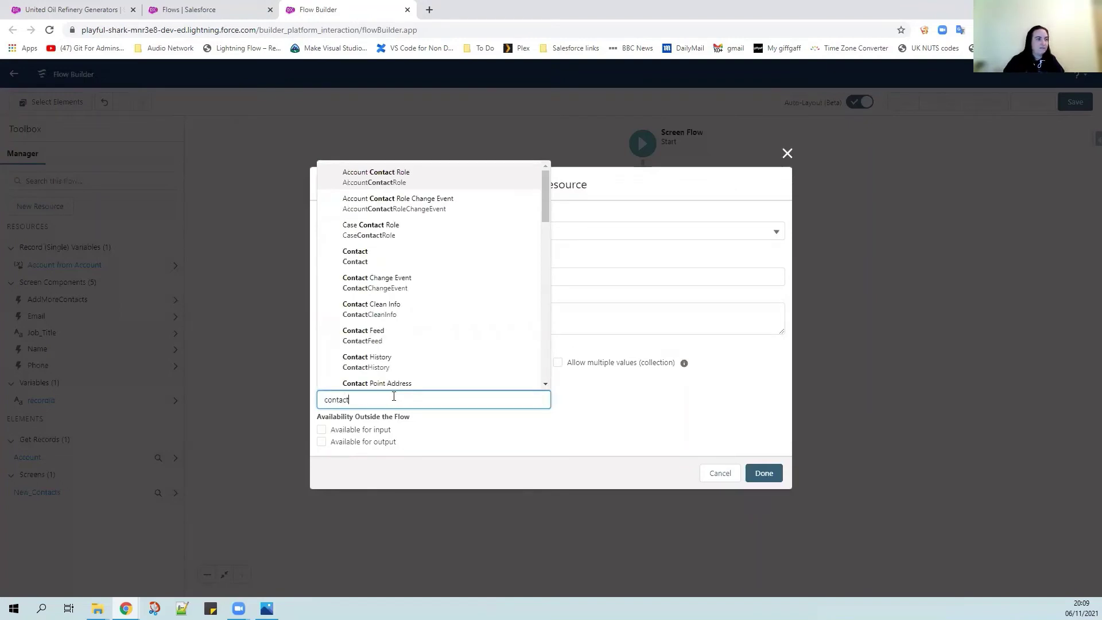
{"action": "left_click", "coordinate": [373, 263]}
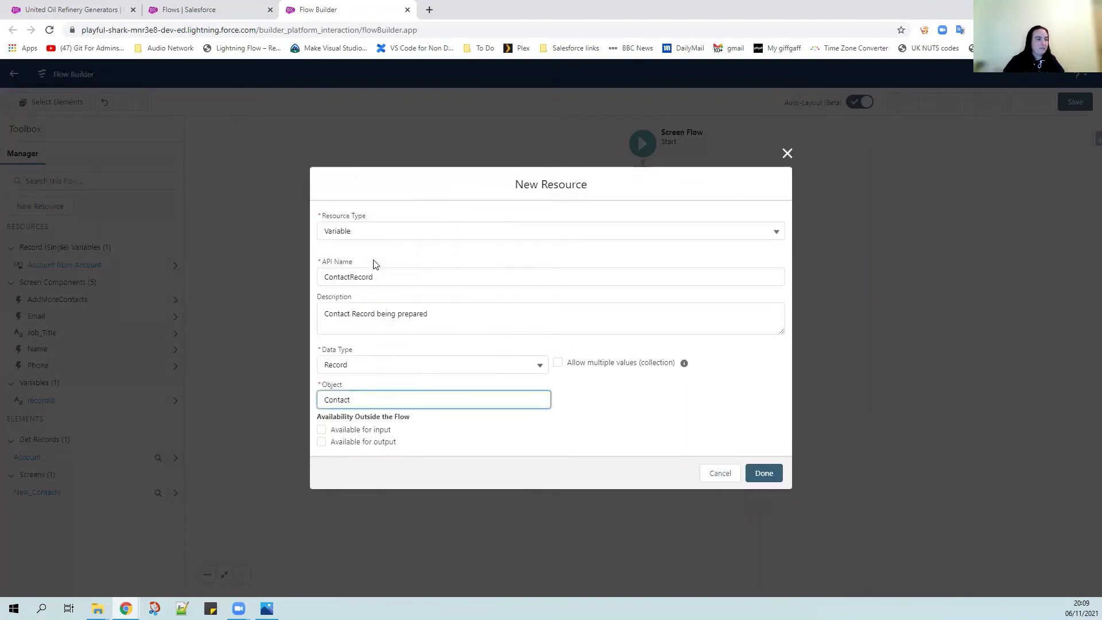
{"action": "left_click", "coordinate": [584, 402]}
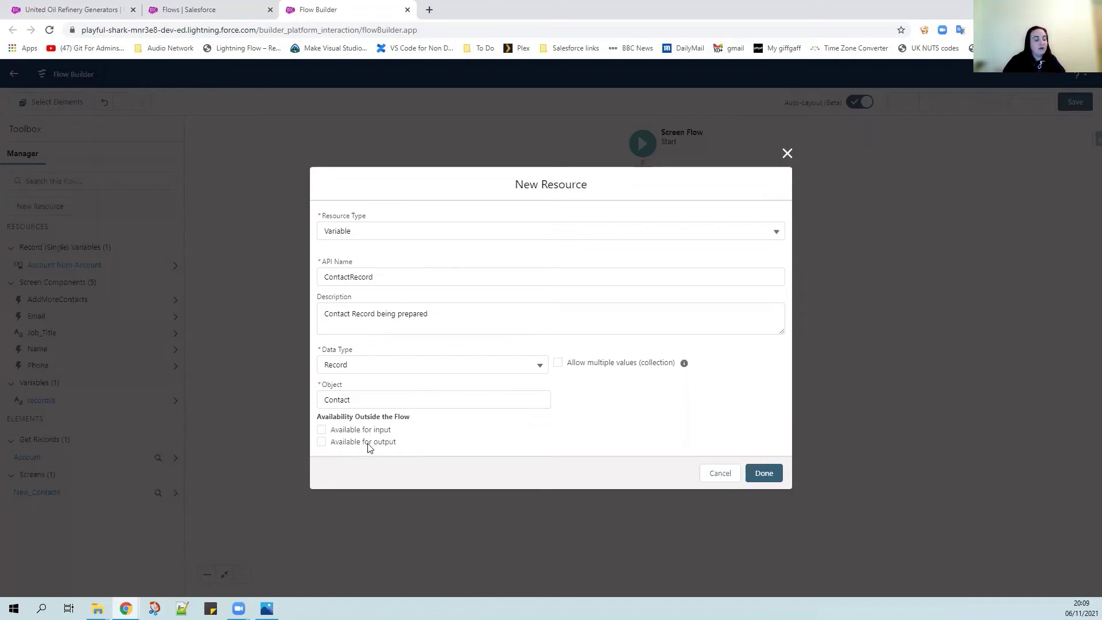
{"action": "left_click", "coordinate": [765, 473]}
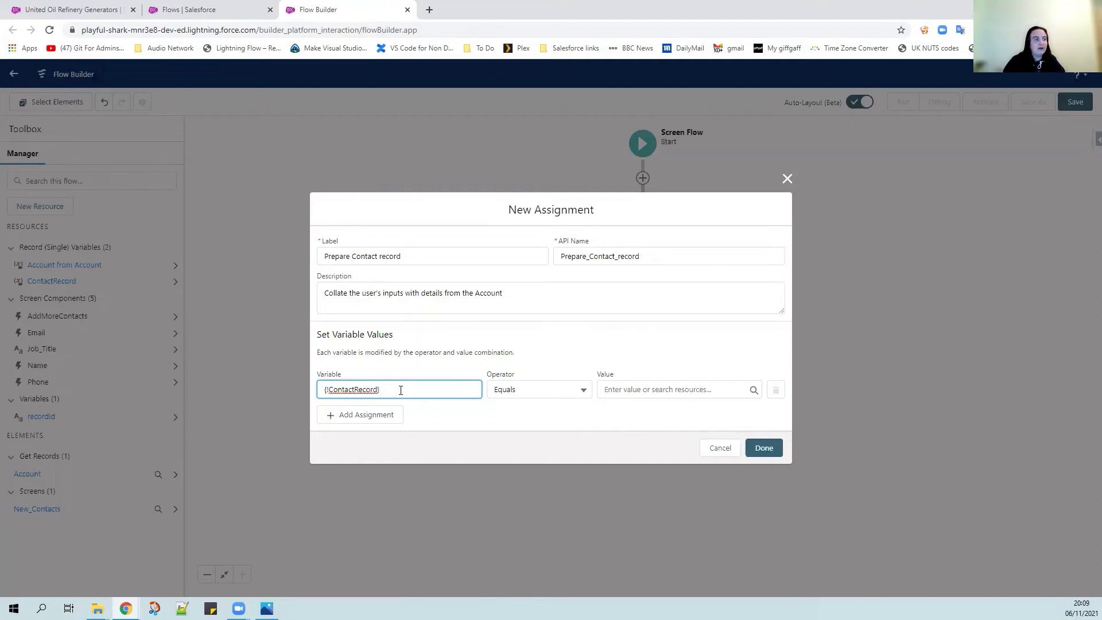
Set the first assignment so that the ContactRecord variable's AccountId field equals the recordId variable.
{"action": "left_click", "coordinate": [400, 390]}
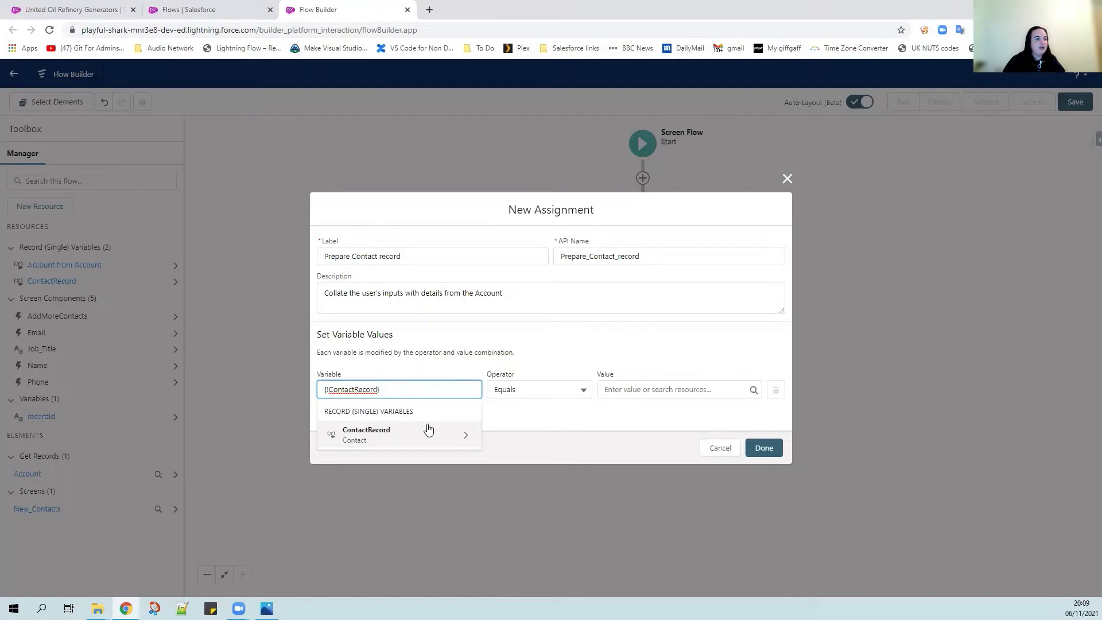
{"action": "left_click", "coordinate": [466, 441]}
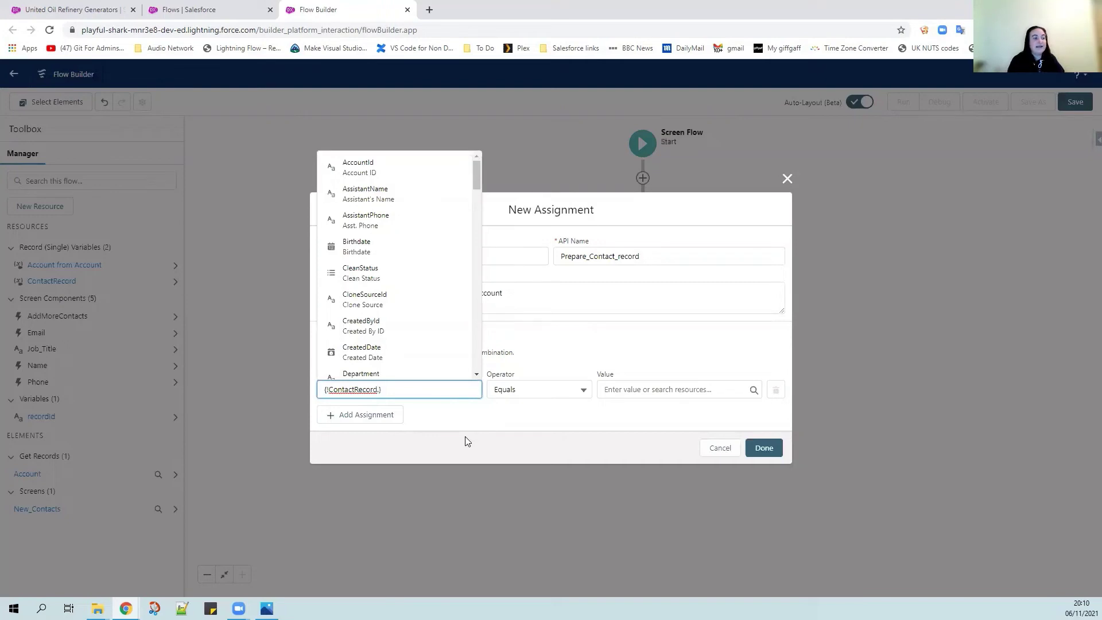
{"action": "type", "text": "a"}
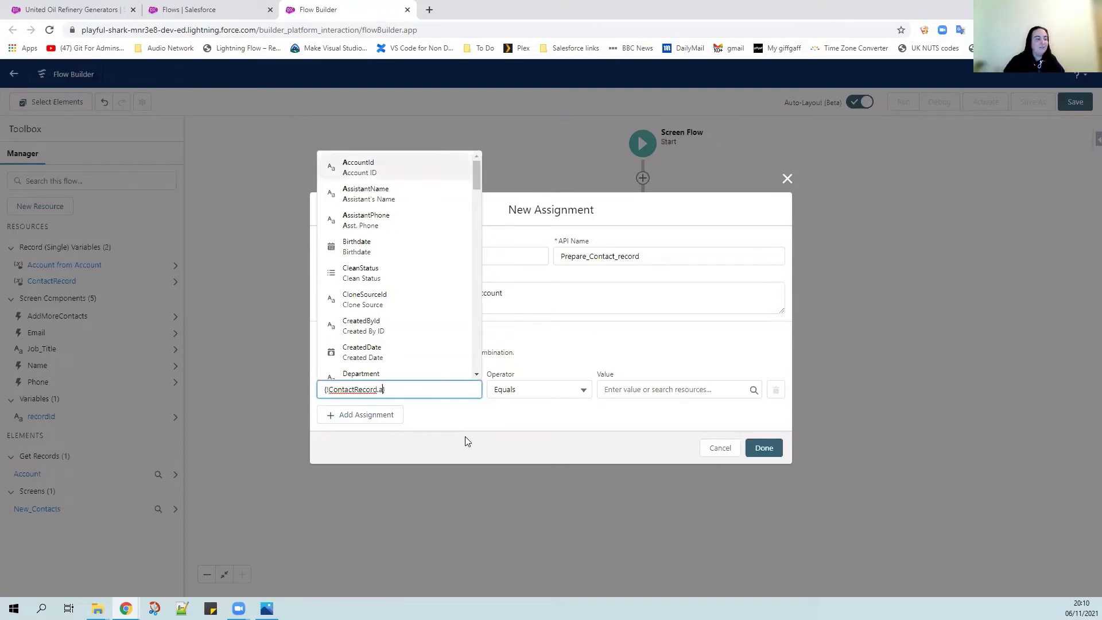
{"action": "left_click", "coordinate": [423, 171]}
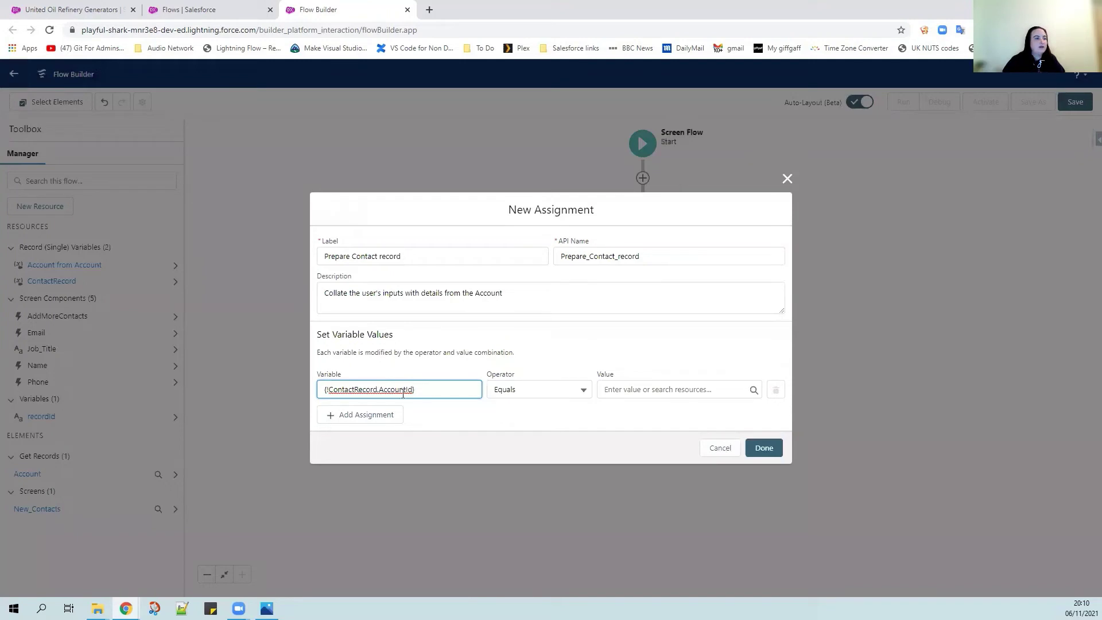
{"action": "left_click", "coordinate": [648, 390]}
{"action": "type", "text": "rec"}
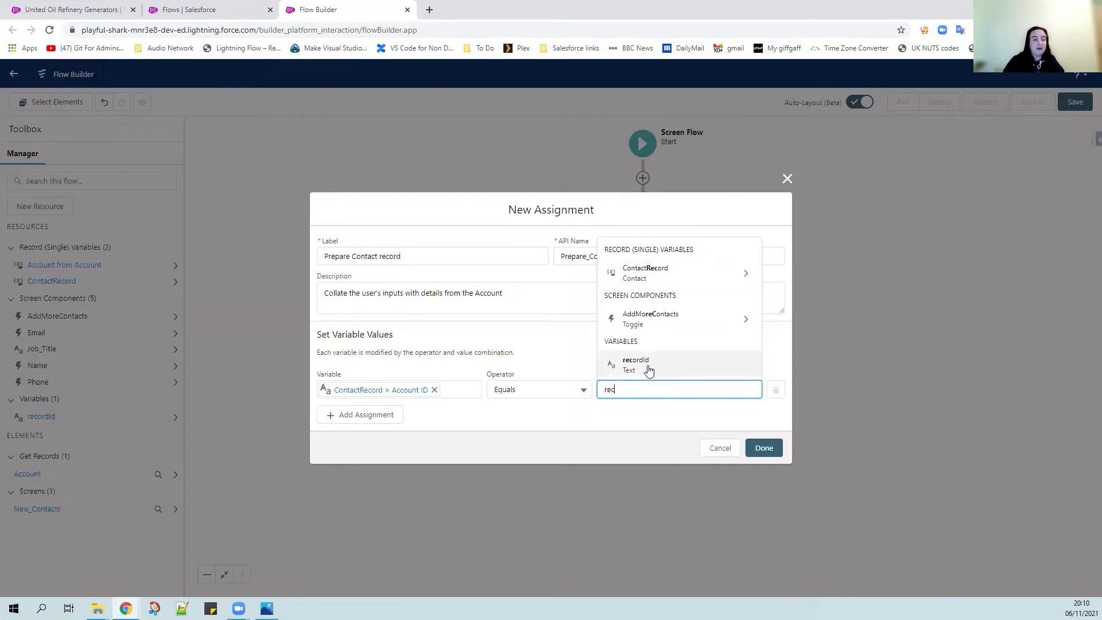
{"action": "left_click", "coordinate": [648, 368]}
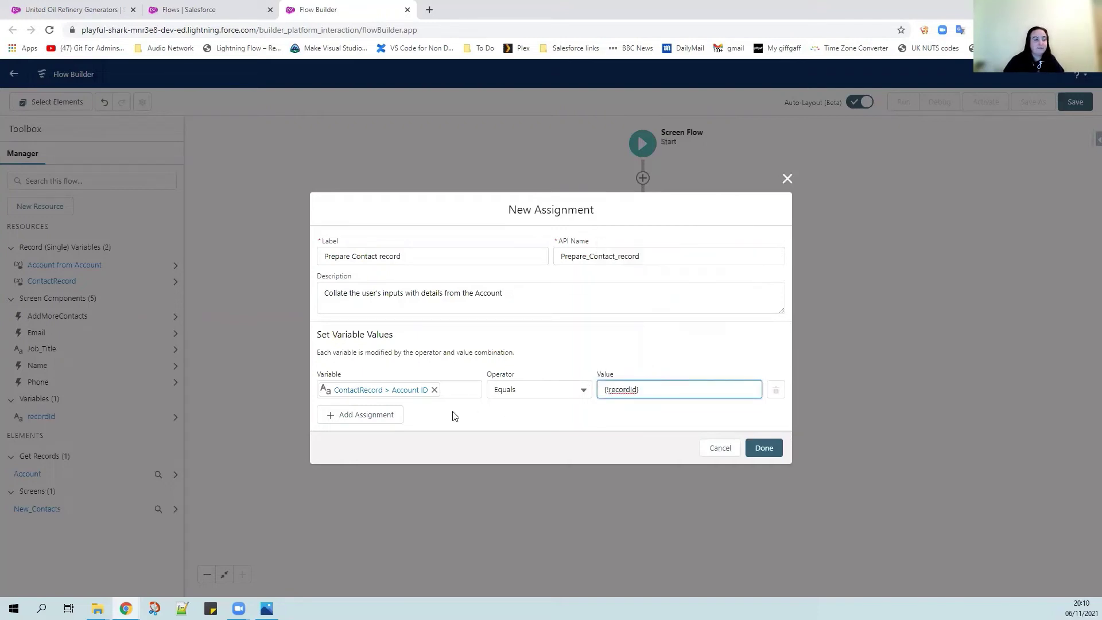
Add three more empty assignment rows below the Account ID assignment.
{"action": "left_click", "coordinate": [393, 418]}
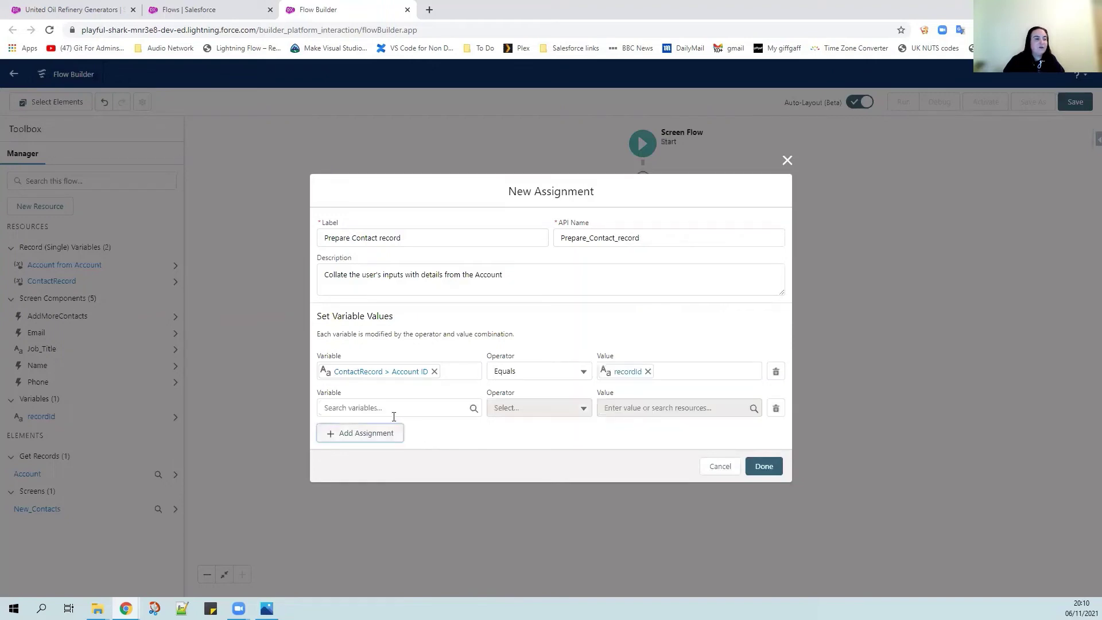
{"action": "left_click", "coordinate": [393, 434]}
{"action": "left_click", "coordinate": [393, 452]}
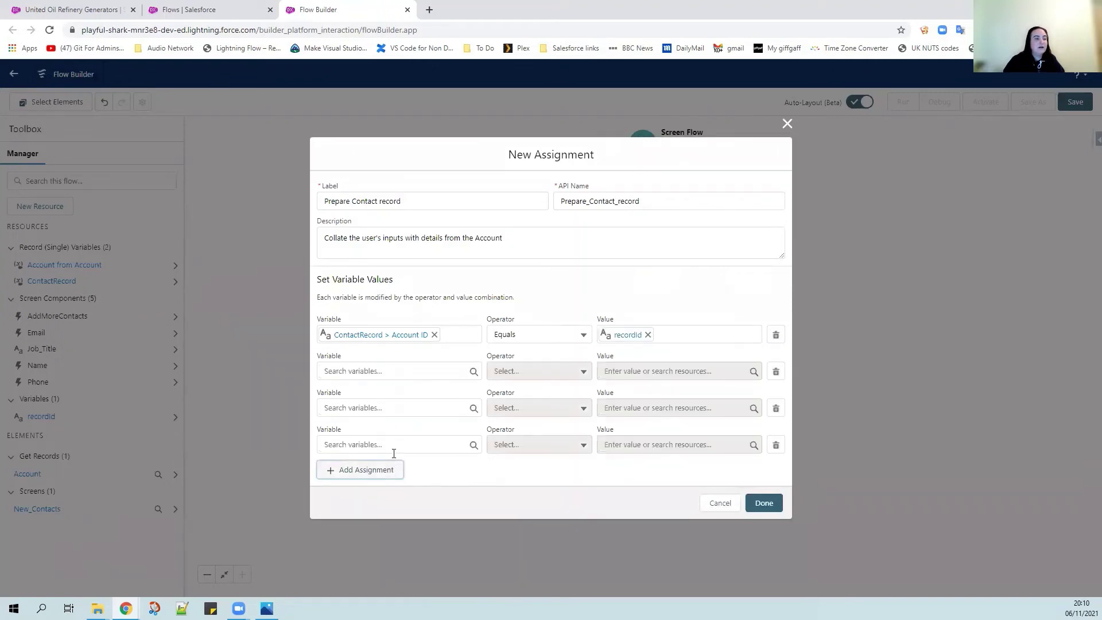
Set the second assignment's variable to ContactRecord's FirstName field and locate the Name screen component for its value.
{"action": "left_click", "coordinate": [402, 371]}
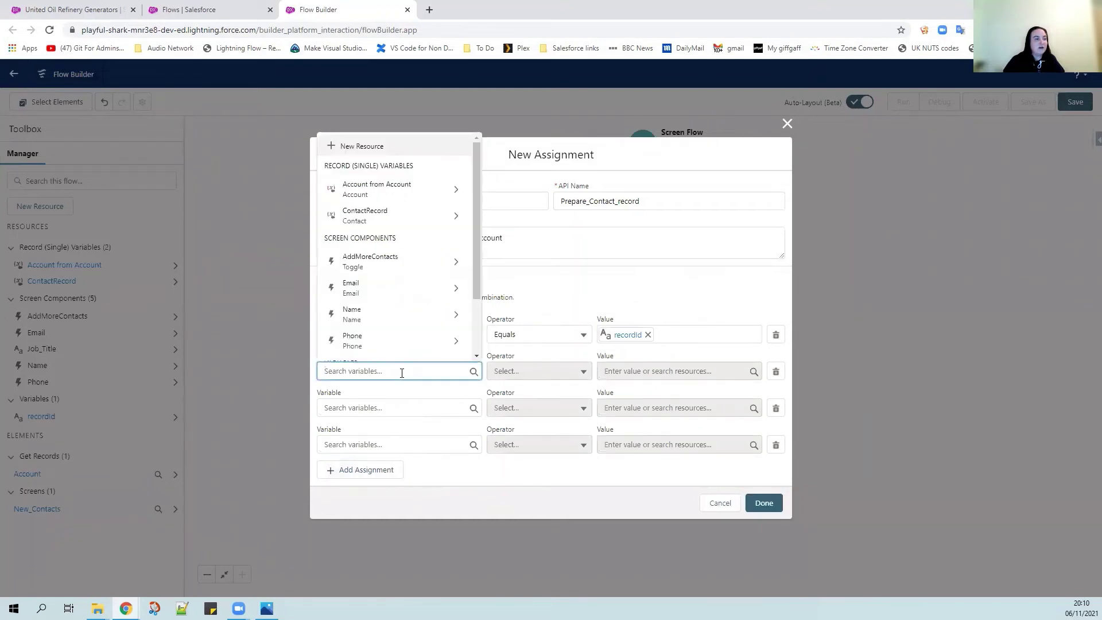
{"action": "left_click", "coordinate": [392, 220]}
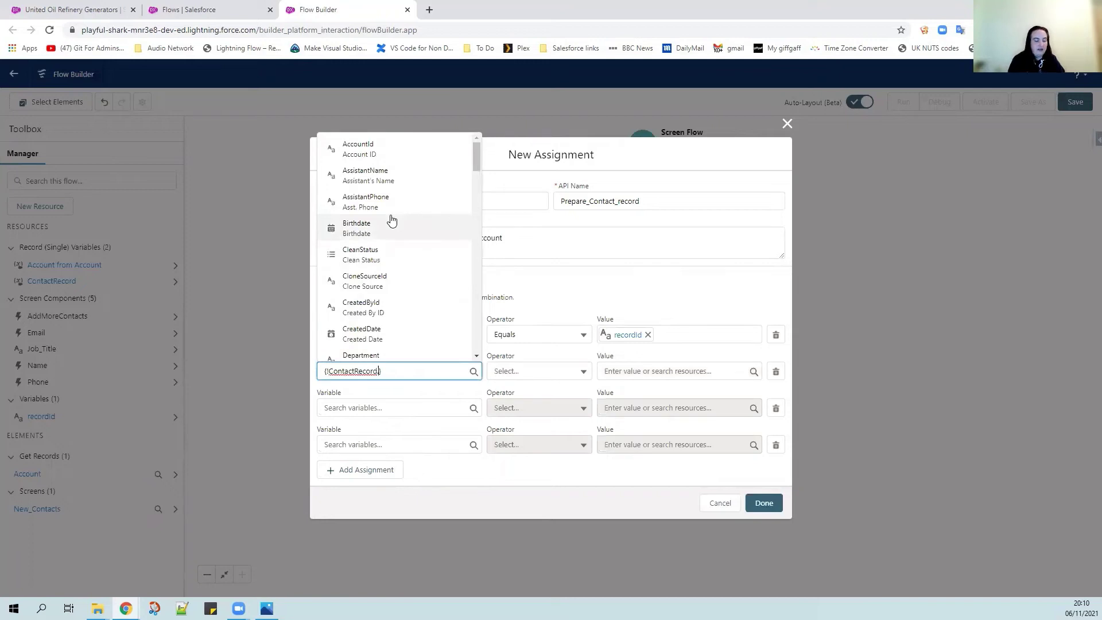
{"action": "type", "text": "fi"}
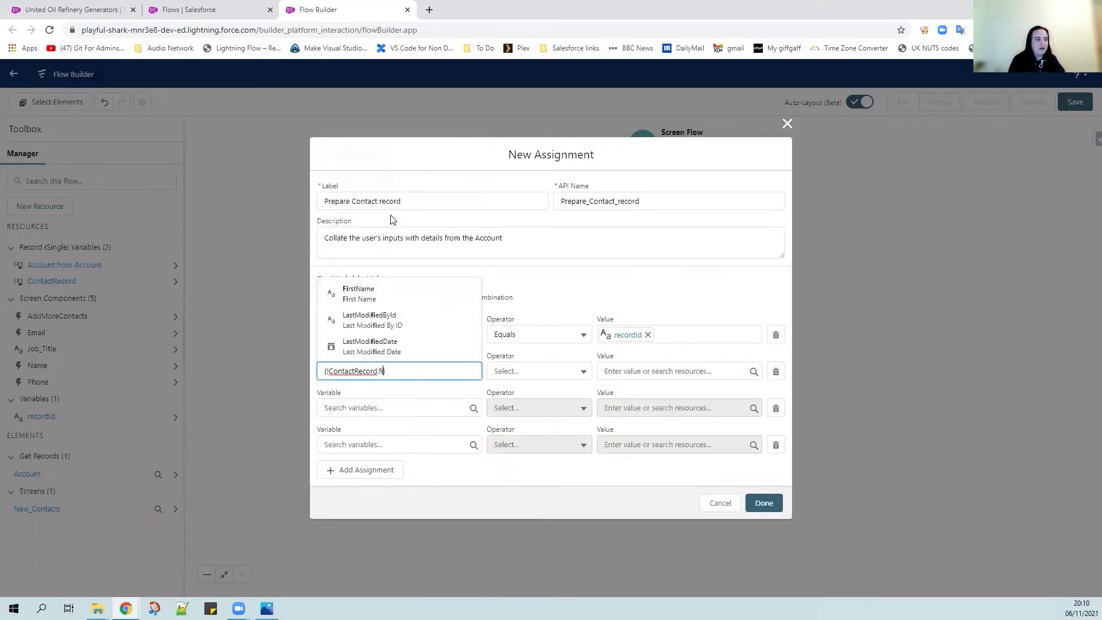
{"action": "left_click", "coordinate": [377, 296]}
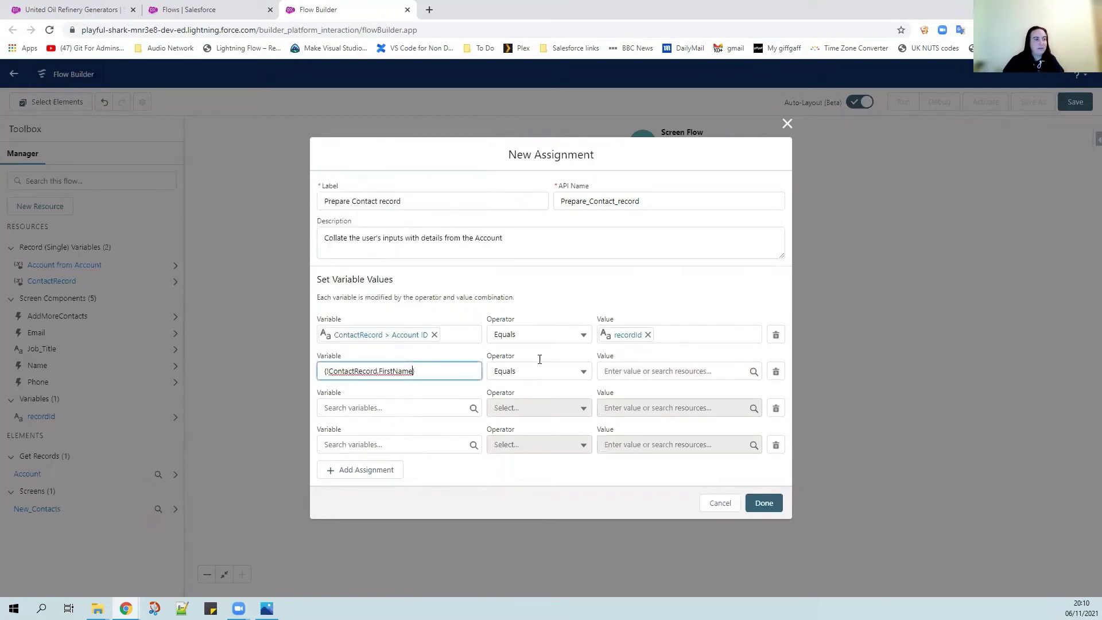
{"action": "left_click", "coordinate": [629, 370]}
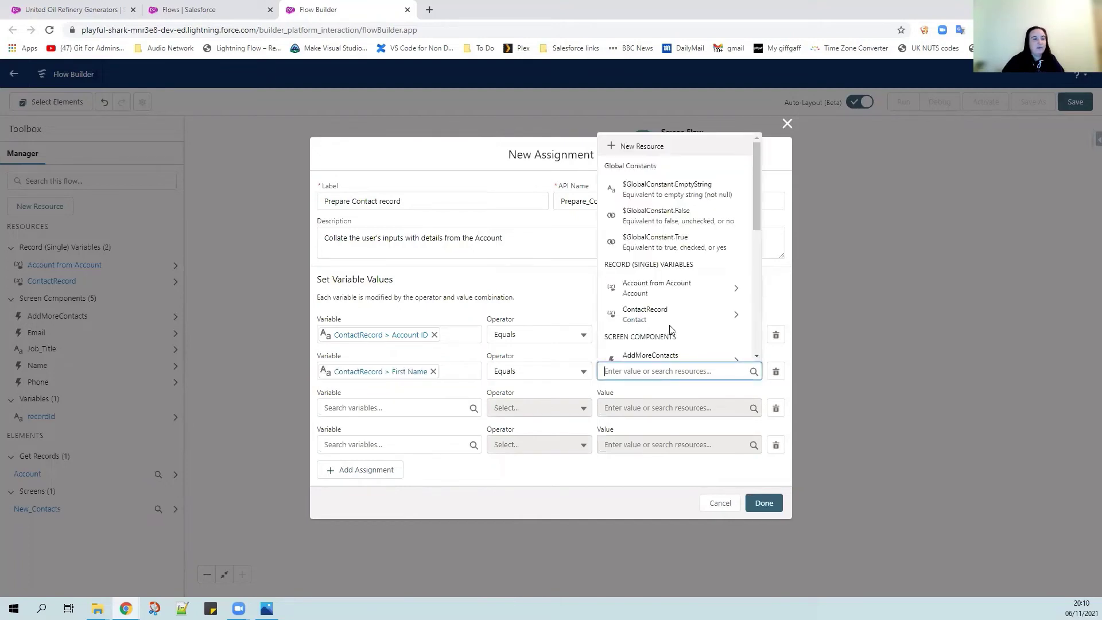
{"action": "scroll", "coordinate": [671, 327], "scroll_direction": "down", "scroll_amount": 3}
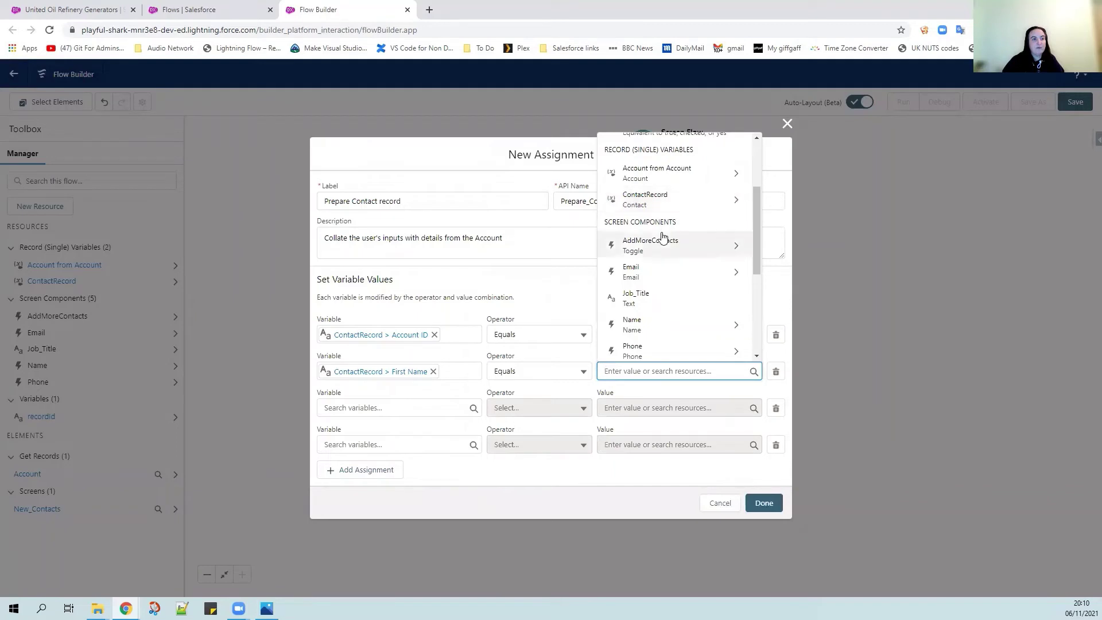
{"action": "scroll", "coordinate": [663, 235], "scroll_direction": "down", "scroll_amount": 1}
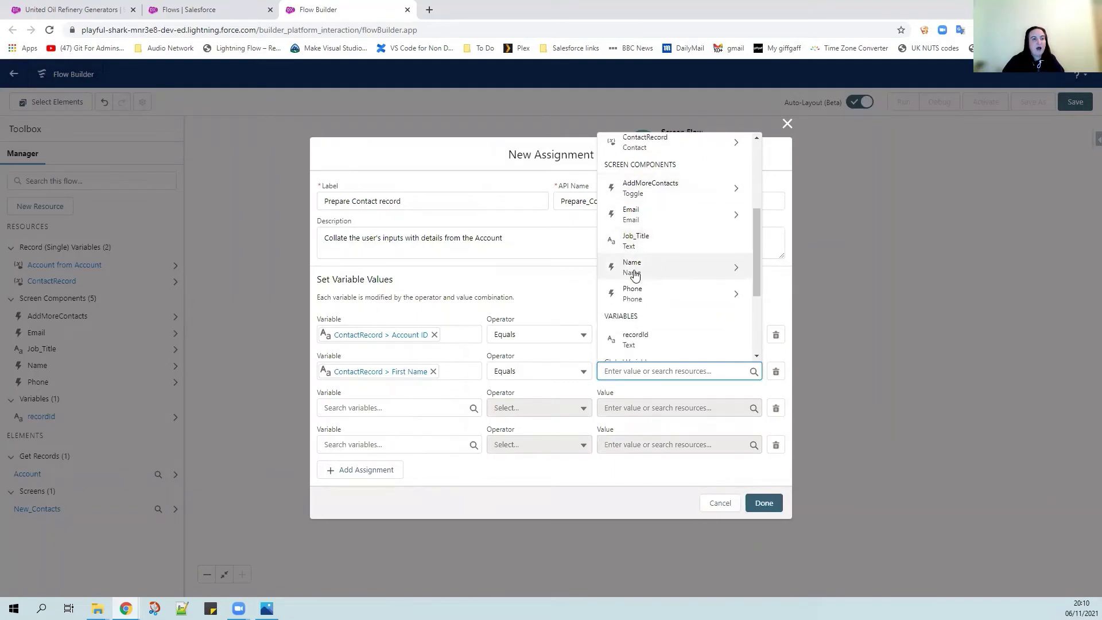
Assign the Name component's firstName to ContactRecord First Name and its lastName to ContactRecord Last Name, using the Equals operator.
{"action": "left_click", "coordinate": [736, 269]}
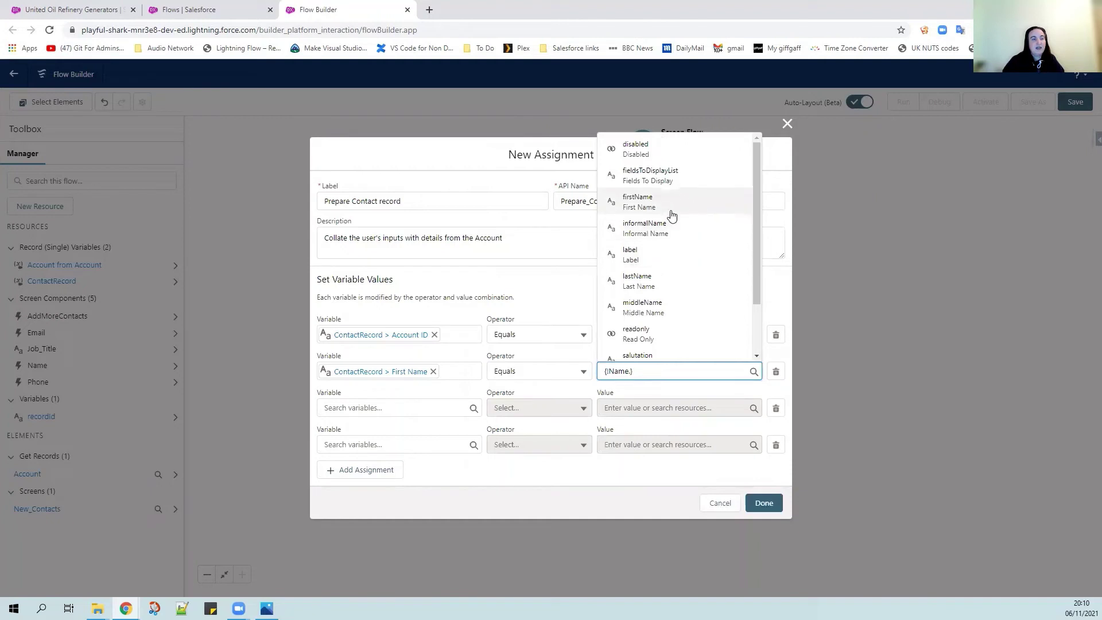
{"action": "left_click", "coordinate": [662, 212]}
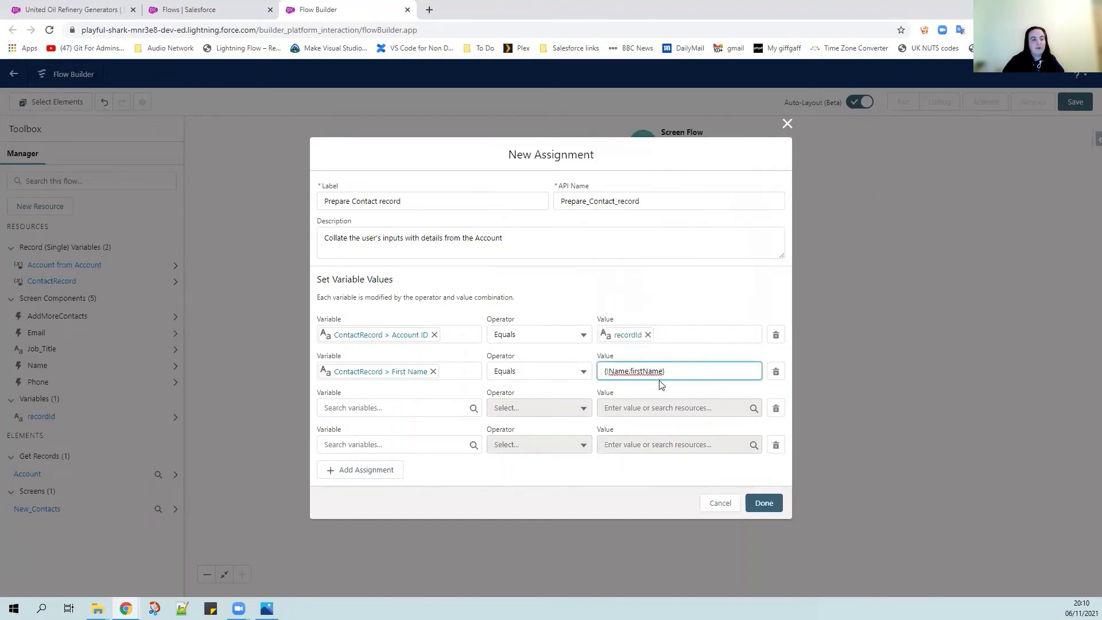
{"action": "left_click", "coordinate": [358, 408]}
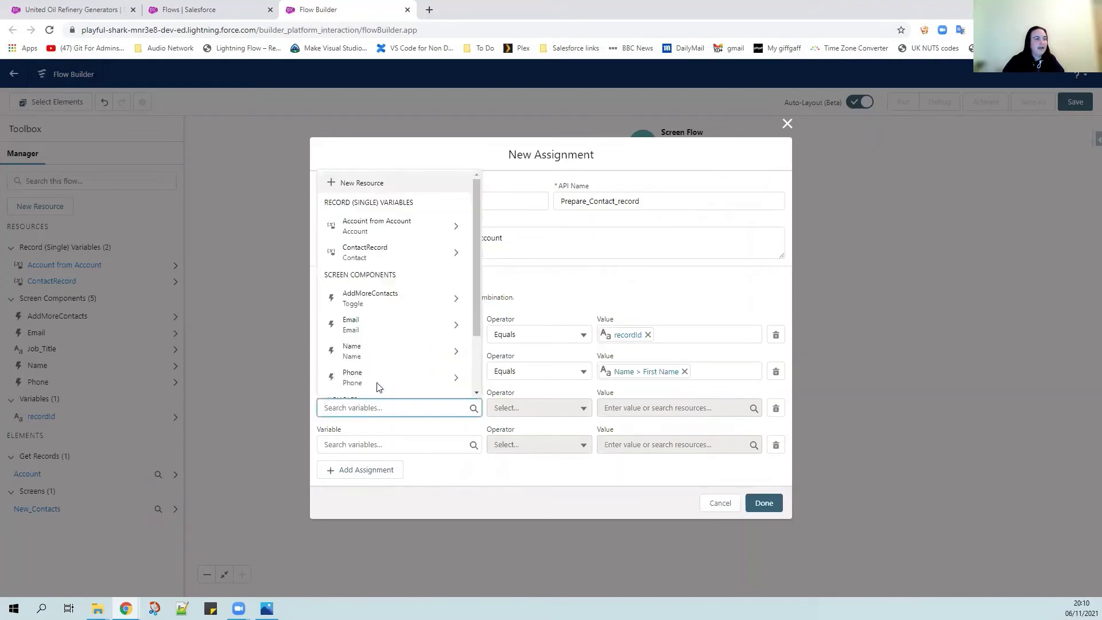
{"action": "left_click", "coordinate": [426, 256]}
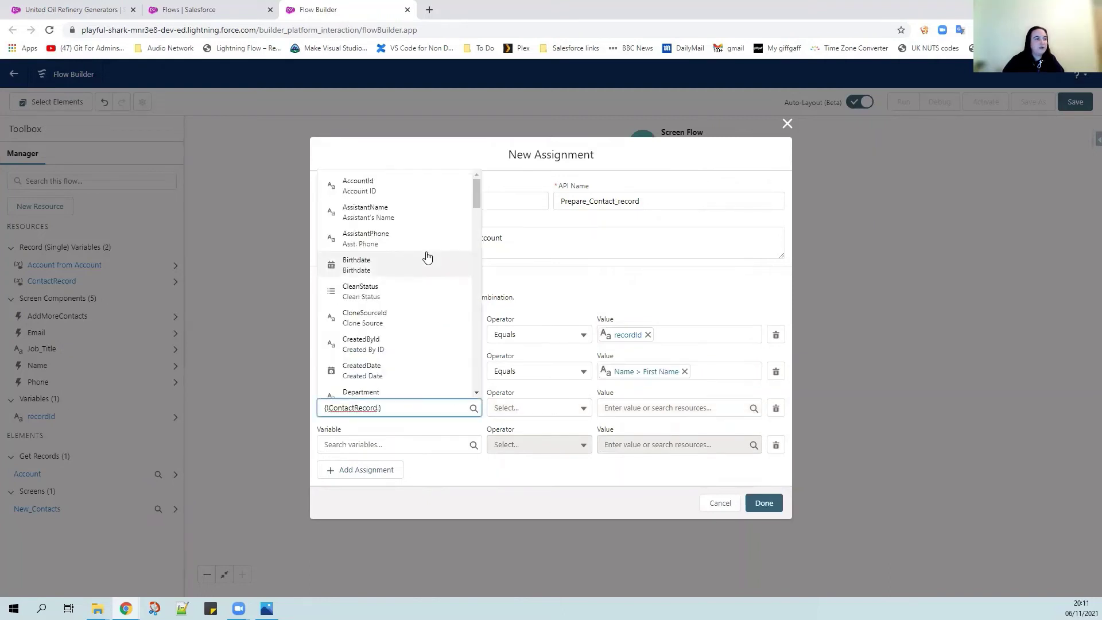
{"action": "type", "text": "las"}
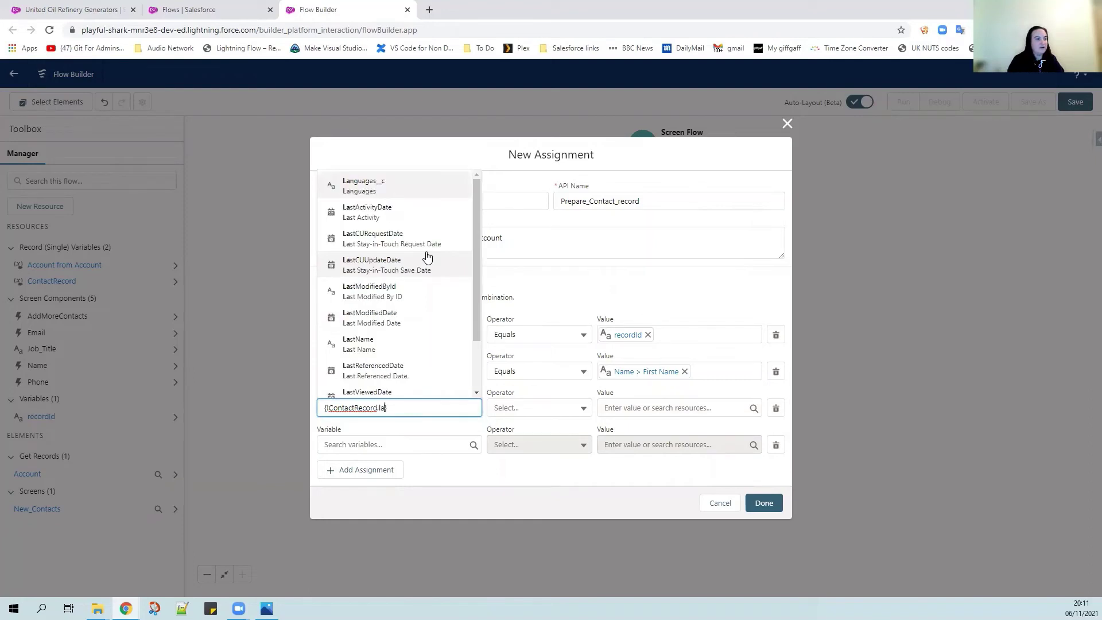
{"action": "left_click", "coordinate": [390, 339]}
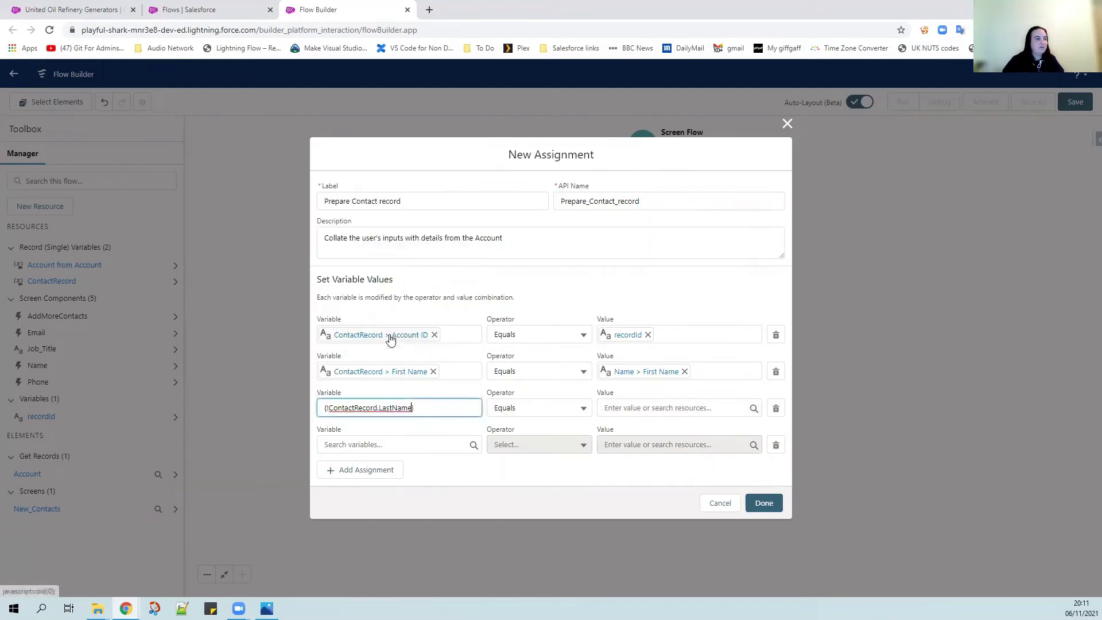
{"action": "left_click", "coordinate": [652, 407]}
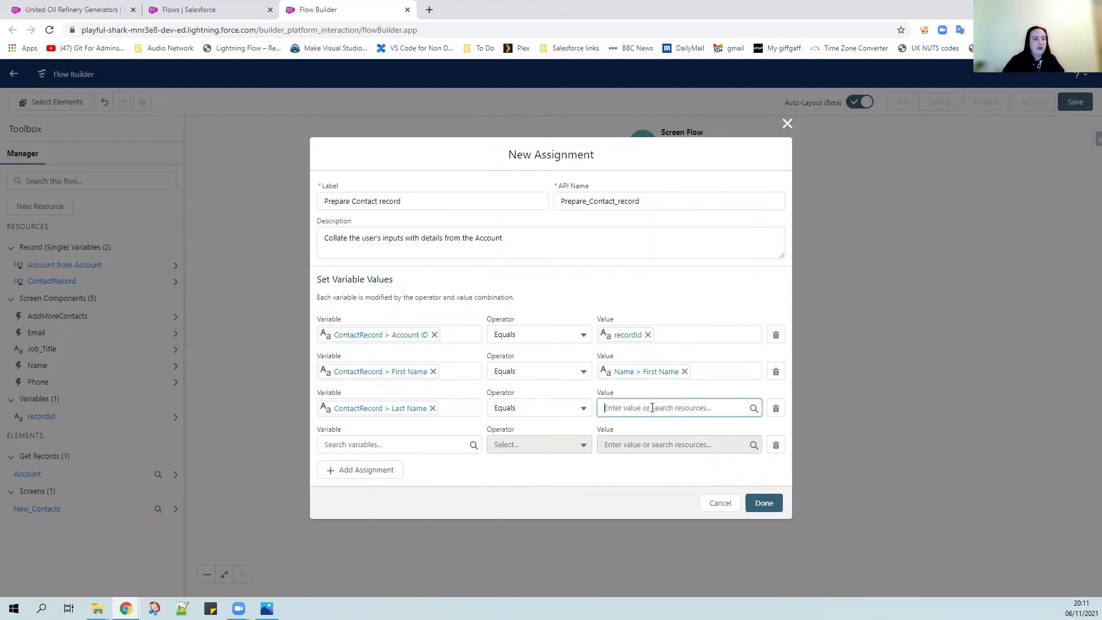
{"action": "scroll", "coordinate": [651, 373], "scroll_direction": "down", "scroll_amount": 5}
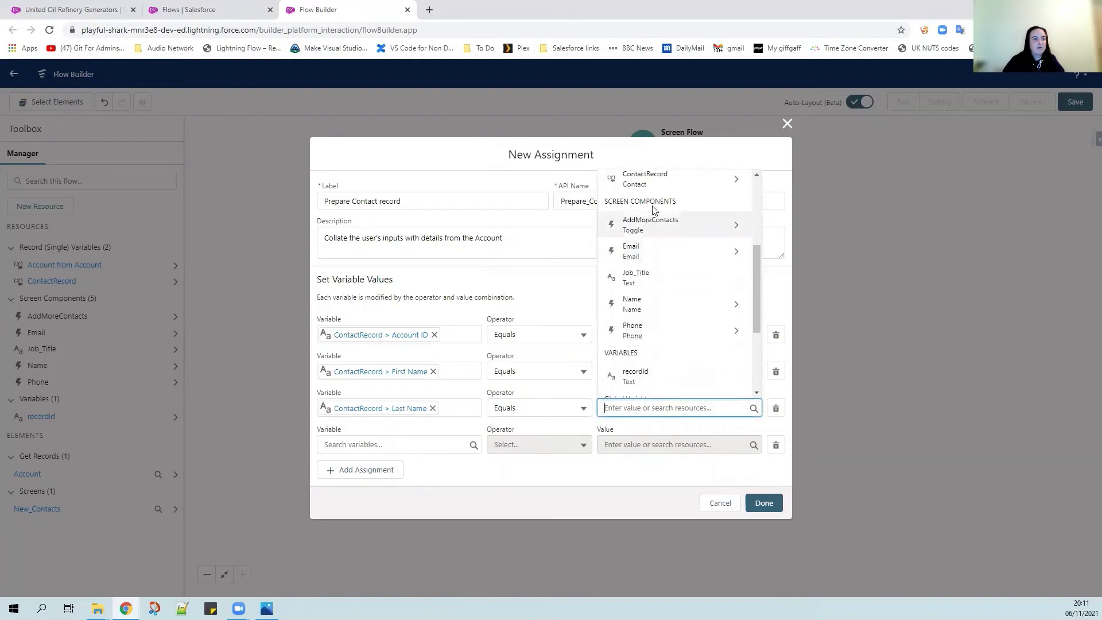
{"action": "left_click", "coordinate": [735, 311]}
{"action": "left_click", "coordinate": [704, 326]}
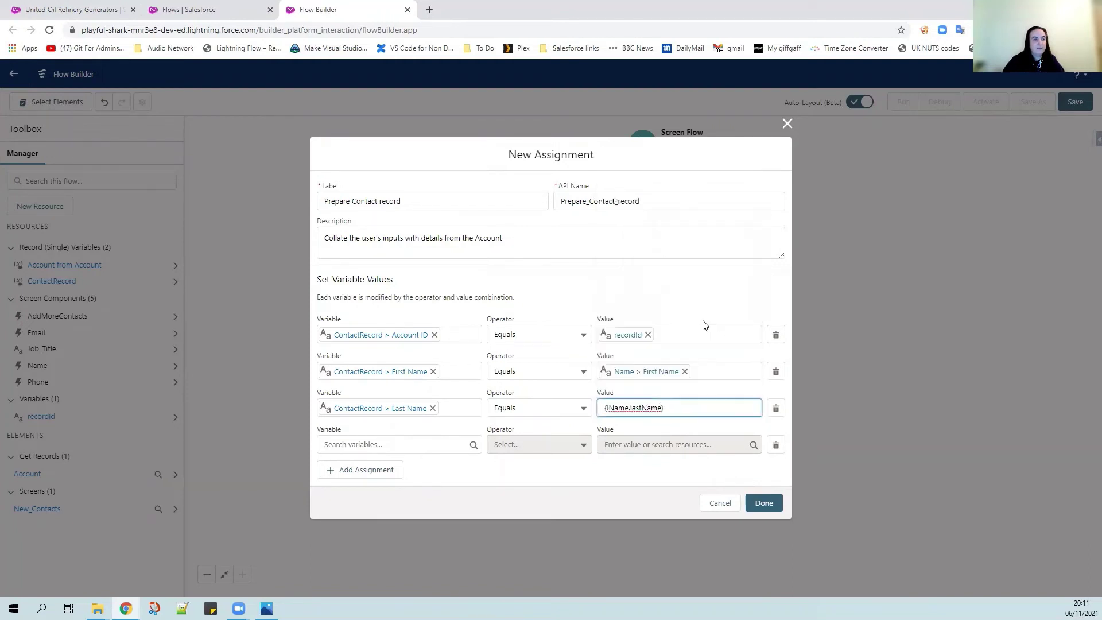
Set ContactRecord Salutation equal to the salutation of the Name screen component.
{"action": "left_click", "coordinate": [395, 442]}
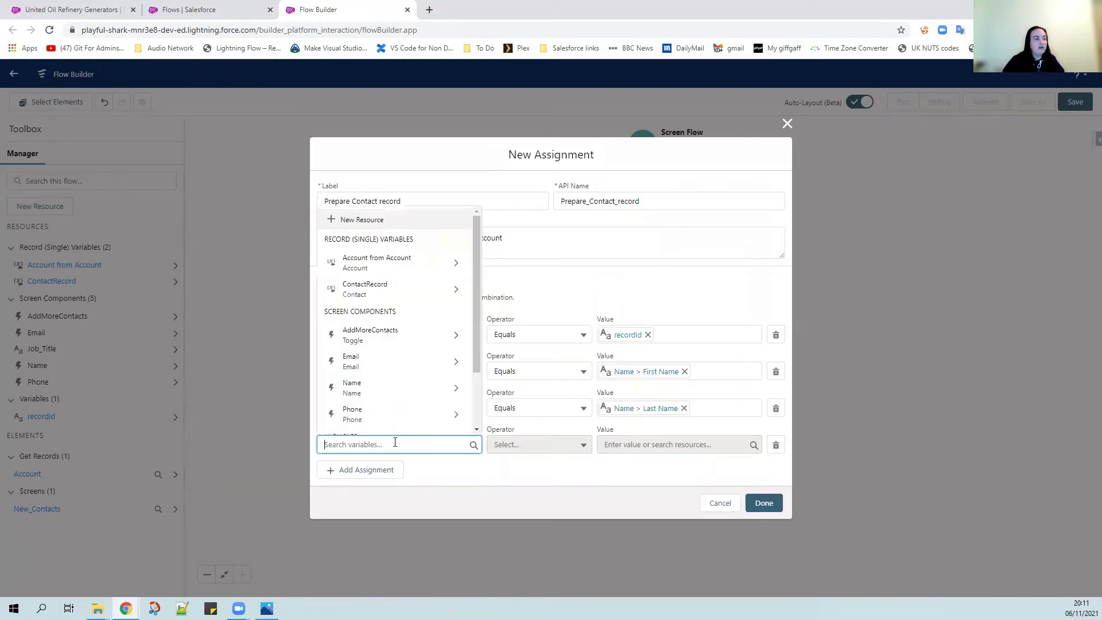
{"action": "left_click", "coordinate": [423, 297]}
{"action": "type", "text": "sal"}
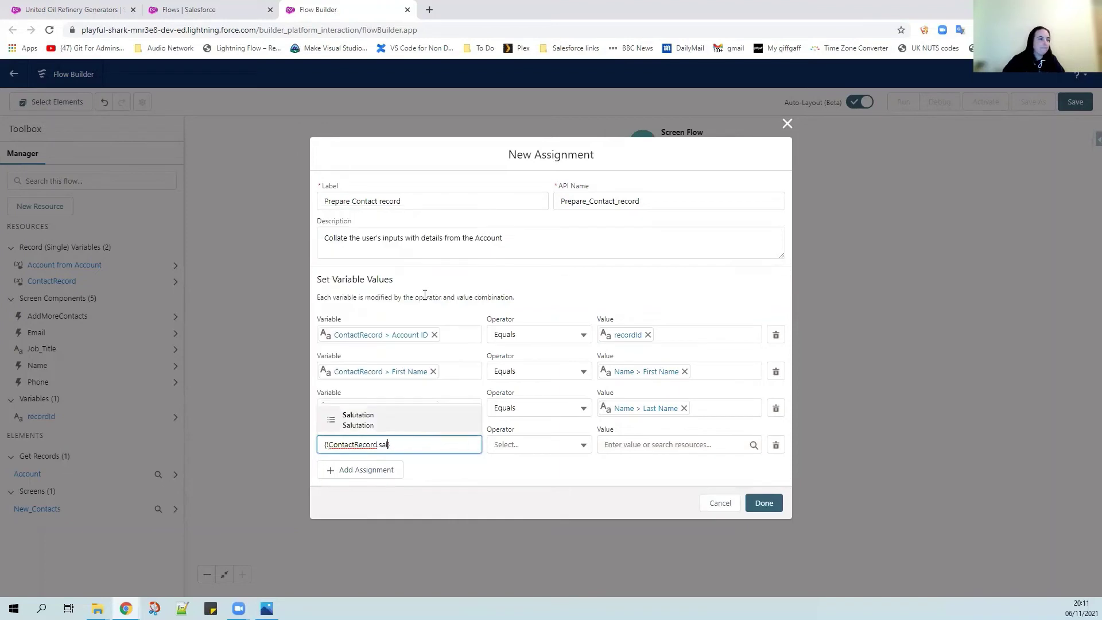
{"action": "left_click", "coordinate": [399, 427]}
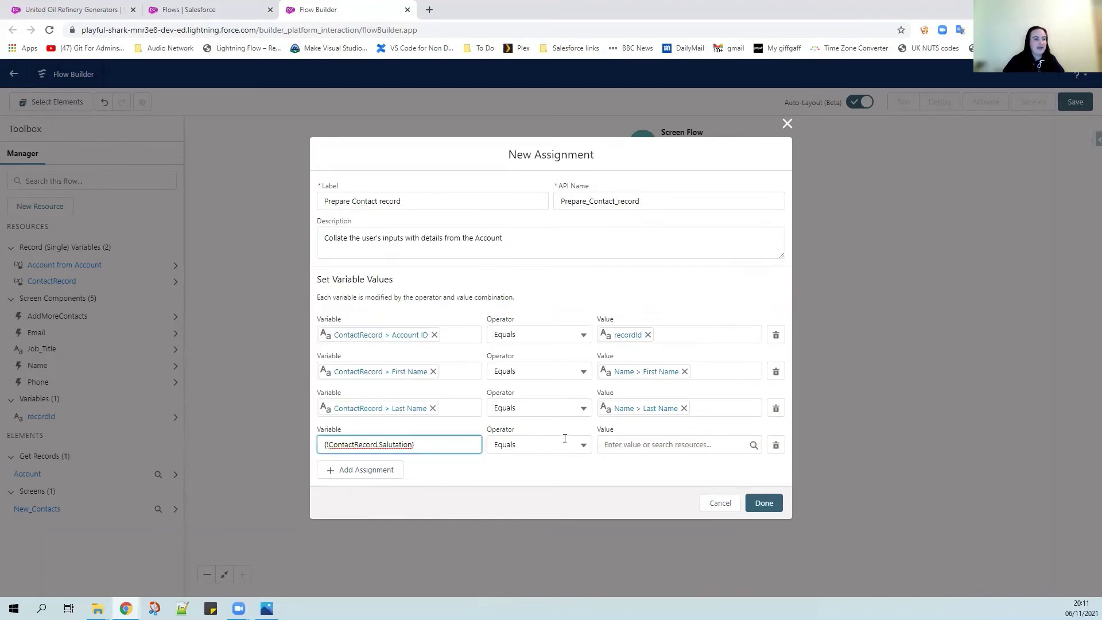
{"action": "left_click", "coordinate": [638, 443]}
{"action": "scroll", "coordinate": [666, 387], "scroll_direction": "down", "scroll_amount": 6}
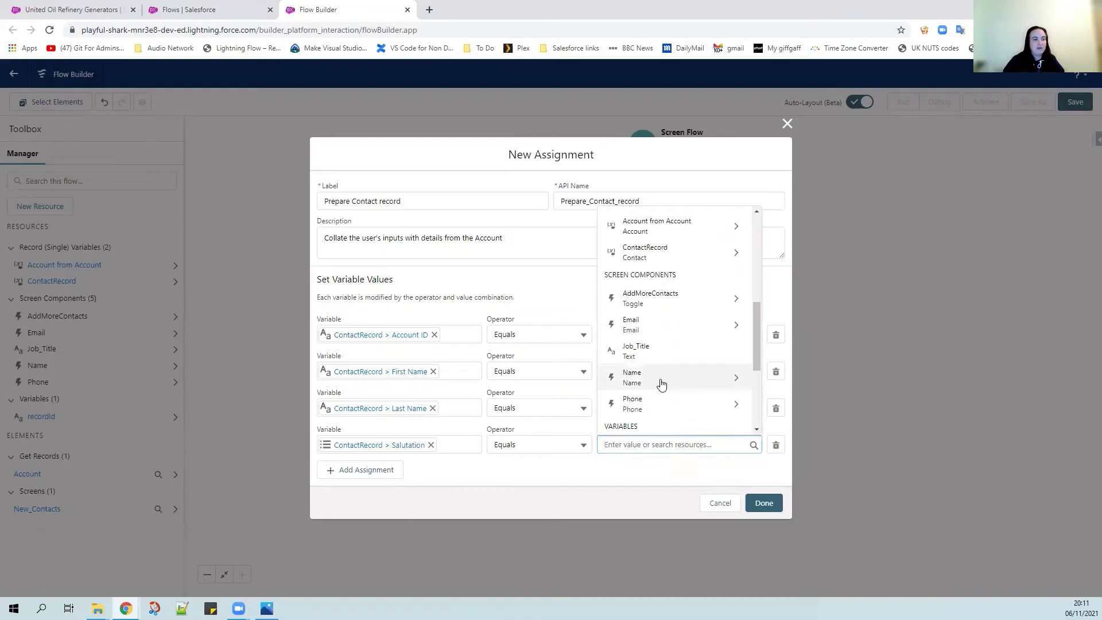
{"action": "left_click", "coordinate": [660, 382]}
{"action": "scroll", "coordinate": [659, 382], "scroll_direction": "down", "scroll_amount": 2}
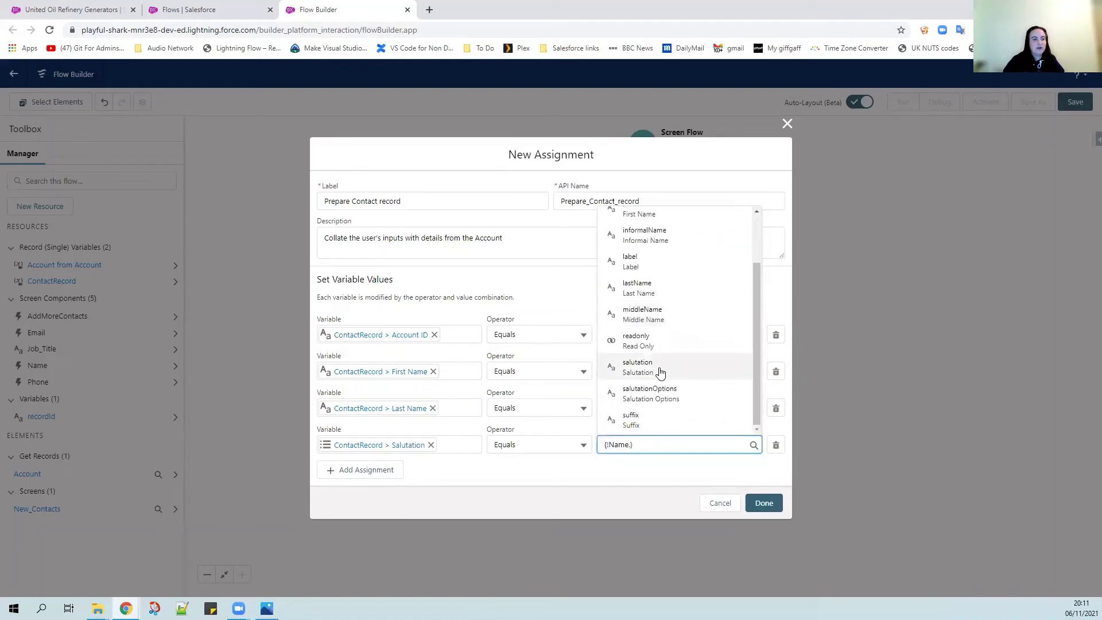
{"action": "left_click", "coordinate": [658, 367]}
{"action": "left_click", "coordinate": [564, 469]}
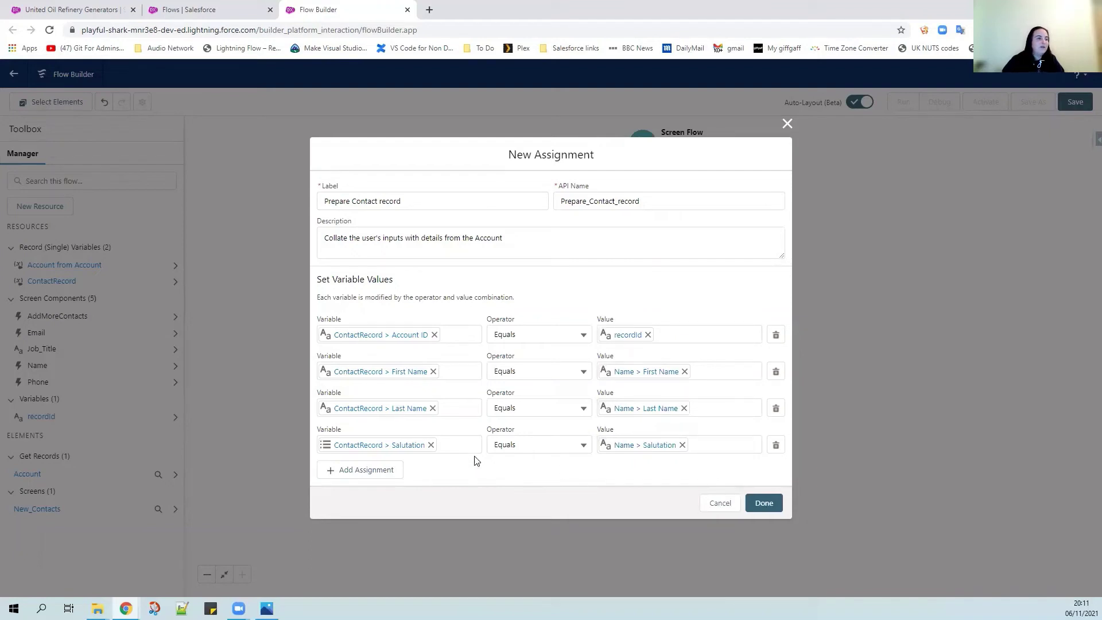
Add an assignment row that sets ContactRecord Email equal to the Email screen component's value.
{"action": "left_click", "coordinate": [388, 471]}
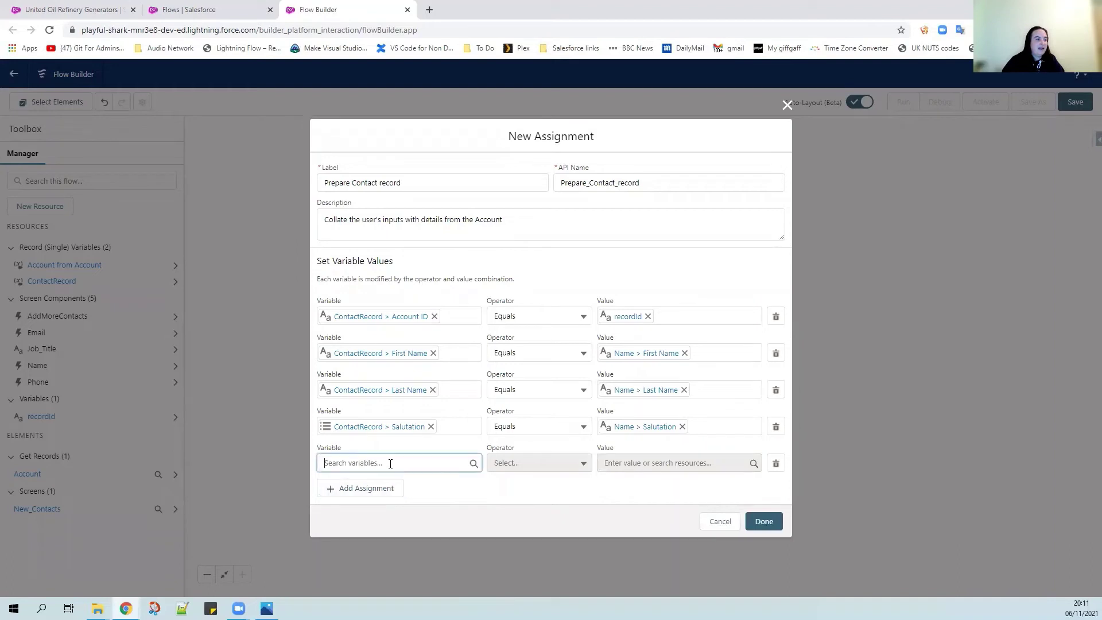
{"action": "left_click", "coordinate": [391, 464]}
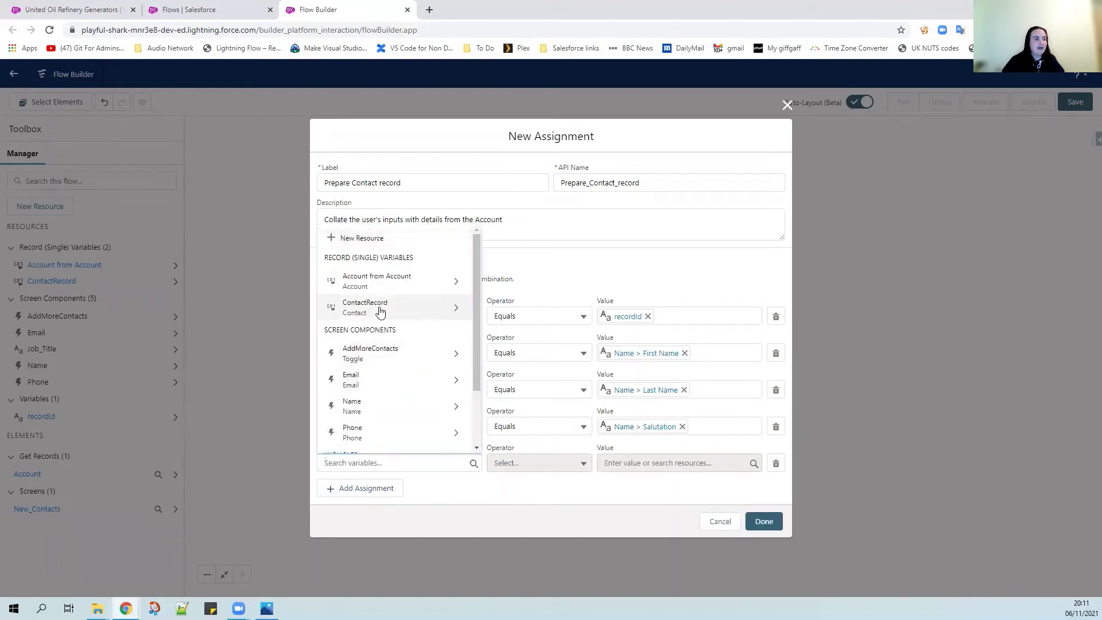
{"action": "left_click", "coordinate": [380, 311]}
{"action": "type", "text": "Email"}
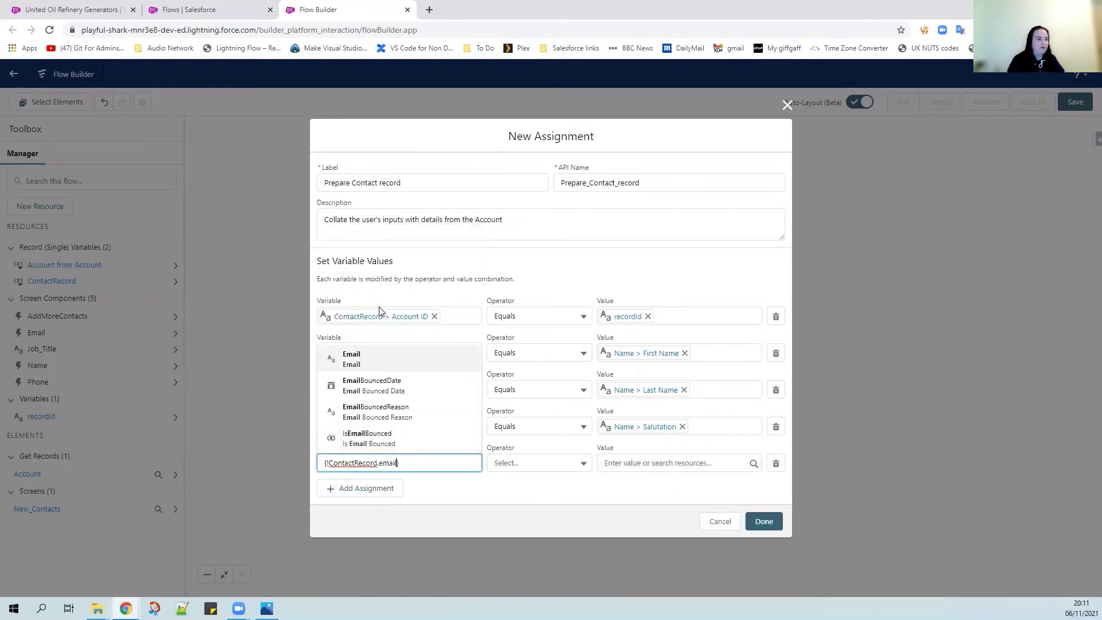
{"action": "left_click", "coordinate": [381, 360]}
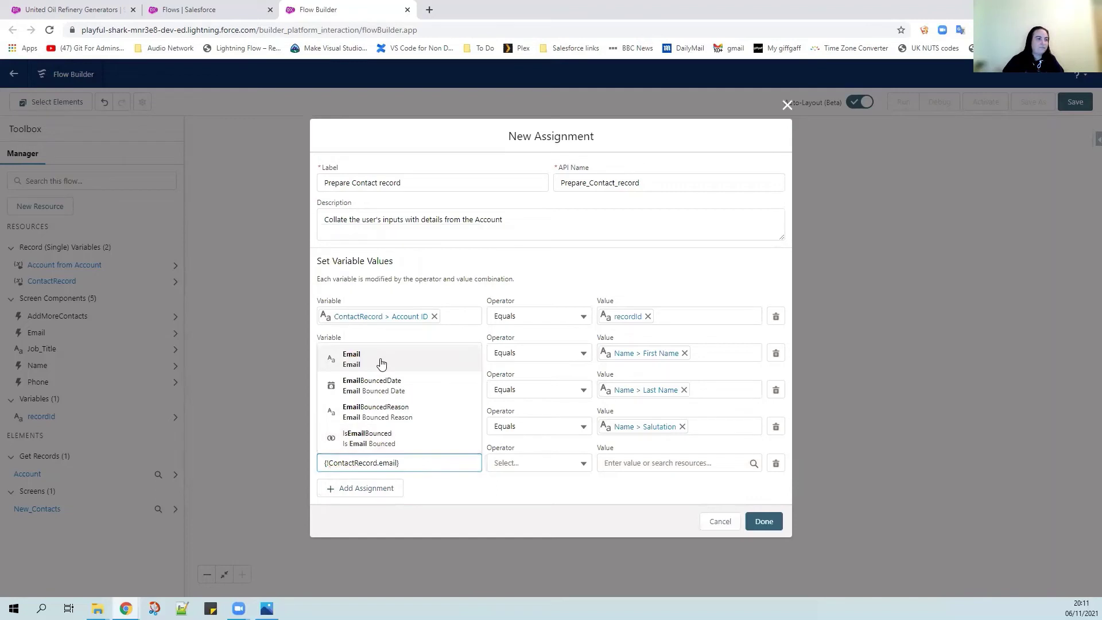
{"action": "left_click", "coordinate": [627, 463]}
{"action": "scroll", "coordinate": [668, 421], "scroll_direction": "down", "scroll_amount": 2}
{"action": "scroll", "coordinate": [669, 415], "scroll_direction": "down", "scroll_amount": 2}
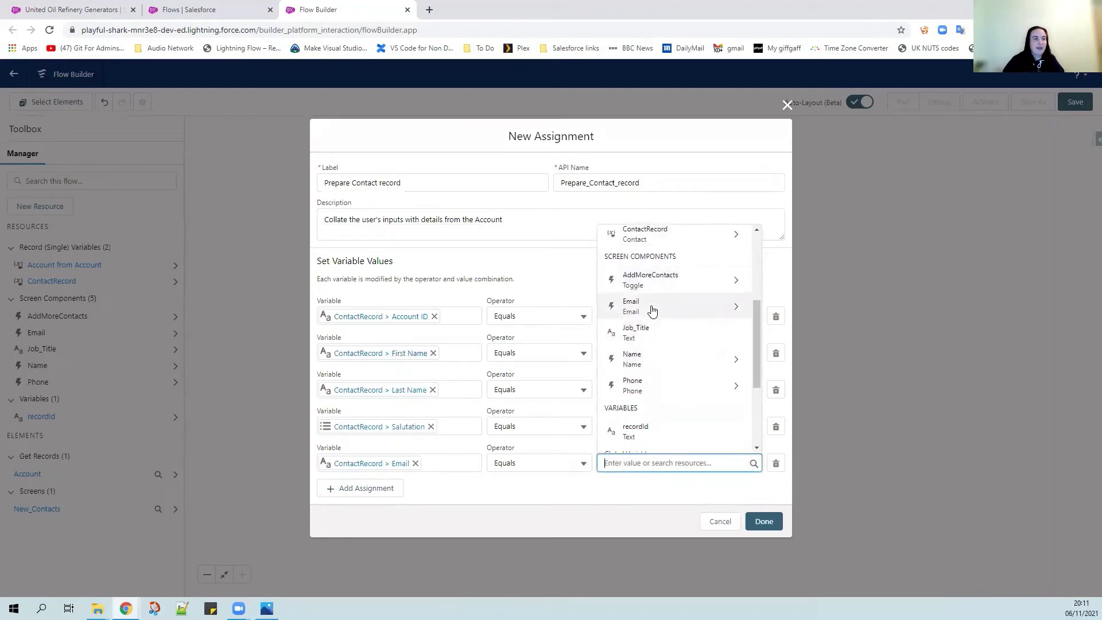
{"action": "left_click", "coordinate": [736, 306]}
{"action": "left_click", "coordinate": [656, 442]}
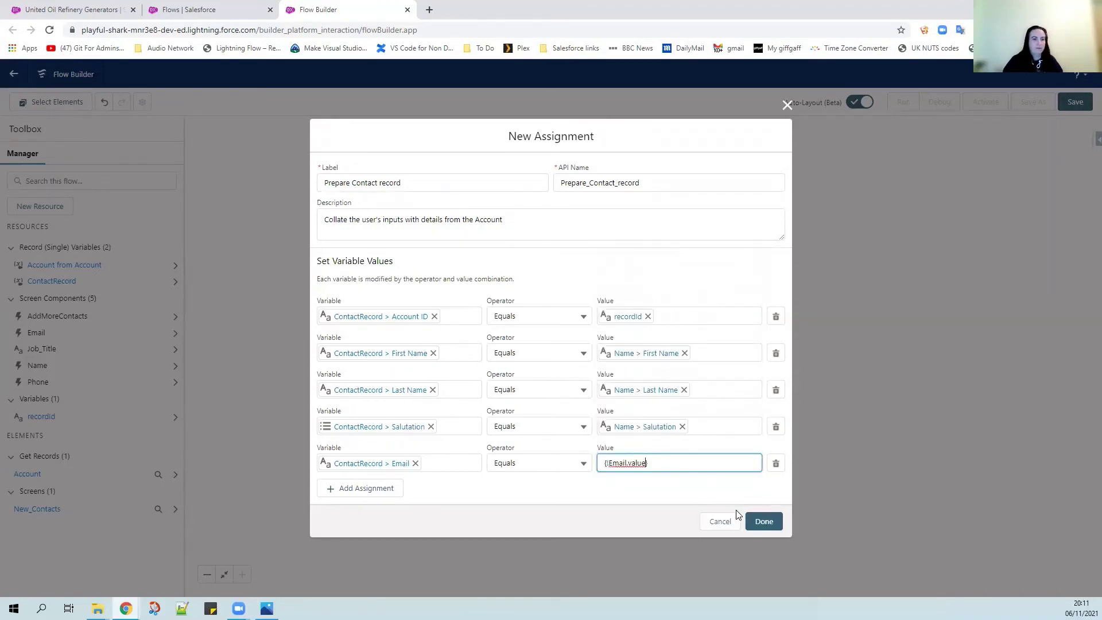
{"action": "left_click", "coordinate": [661, 491]}
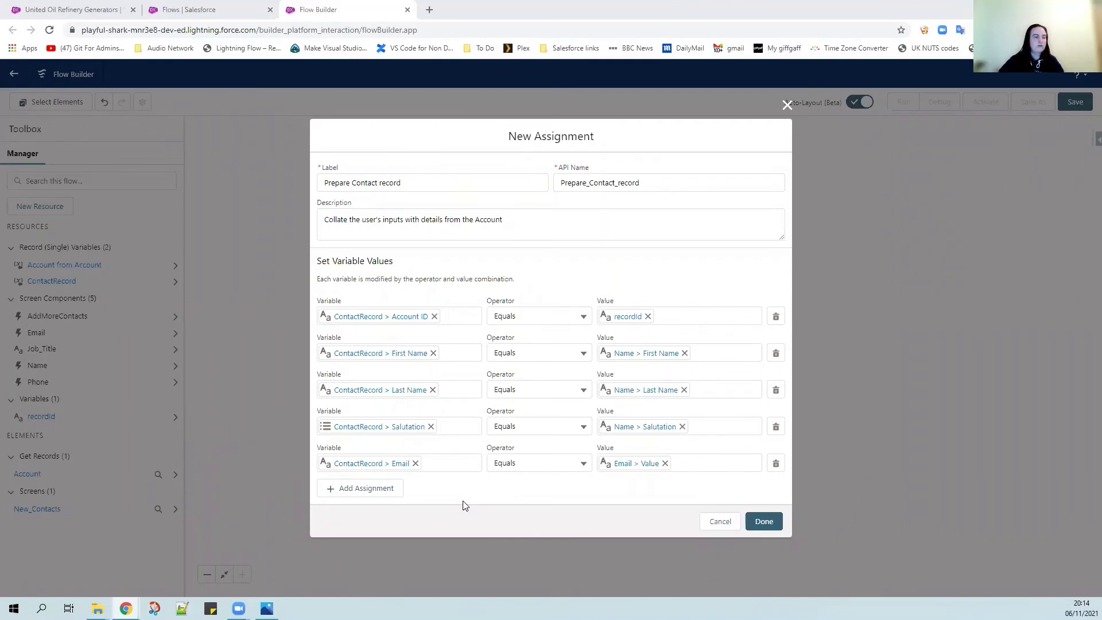
Add an assignment row that sets ContactRecord Business Phone equal to the Phone screen component's value.
{"action": "left_click", "coordinate": [383, 490]}
{"action": "left_click", "coordinate": [384, 487]}
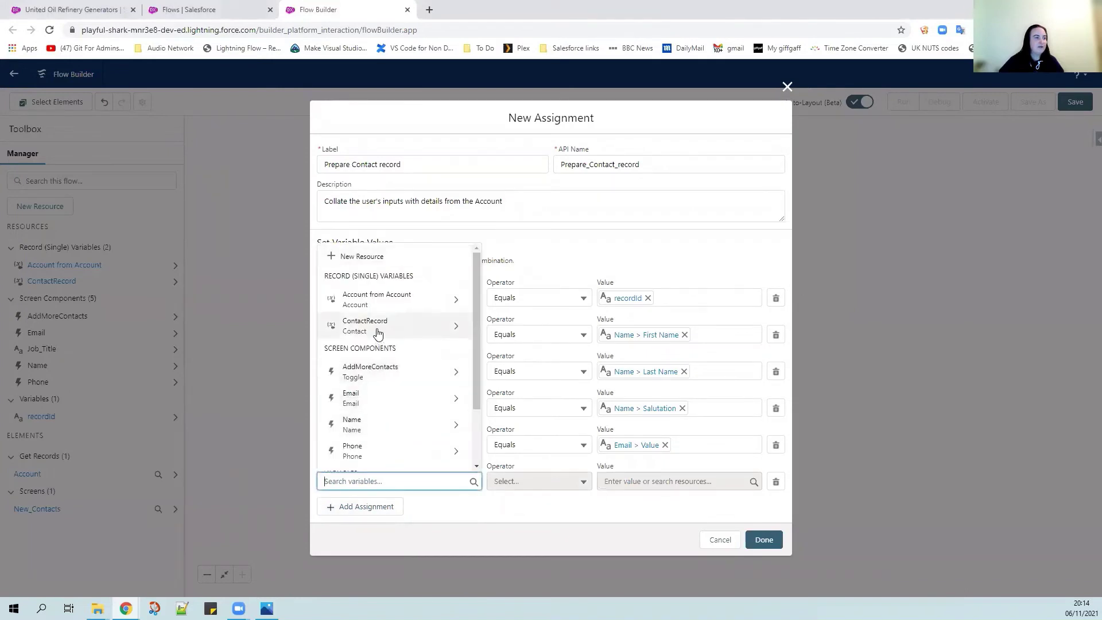
{"action": "left_click", "coordinate": [378, 332]}
{"action": "type", "text": "phone}"}
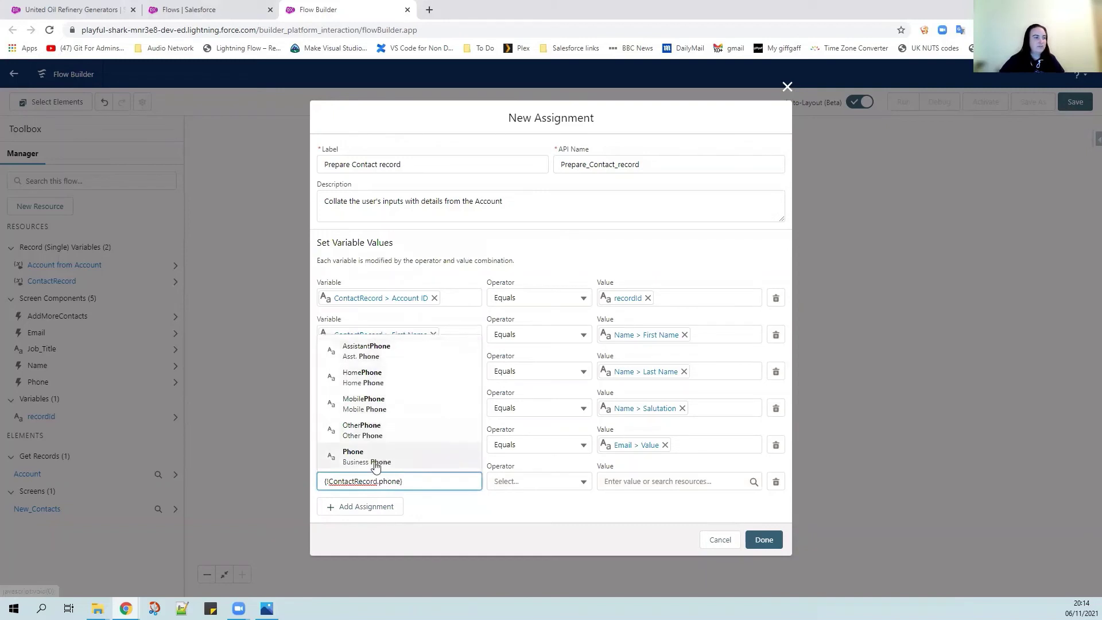
{"action": "left_click", "coordinate": [372, 456]}
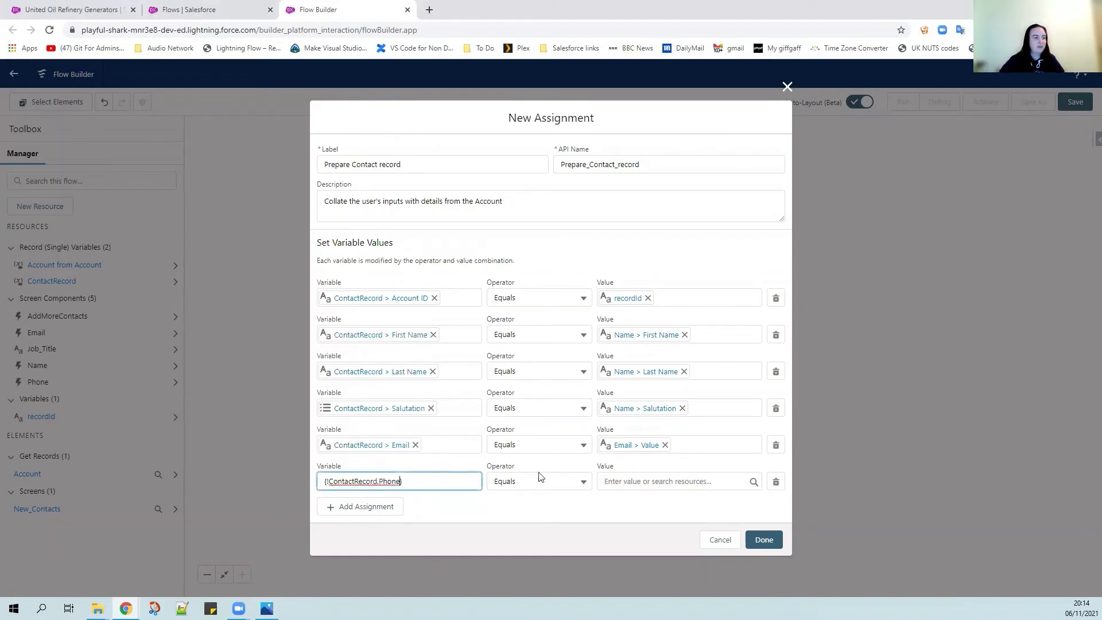
{"action": "left_click", "coordinate": [625, 483]}
{"action": "scroll", "coordinate": [644, 423], "scroll_direction": "down", "scroll_amount": 3}
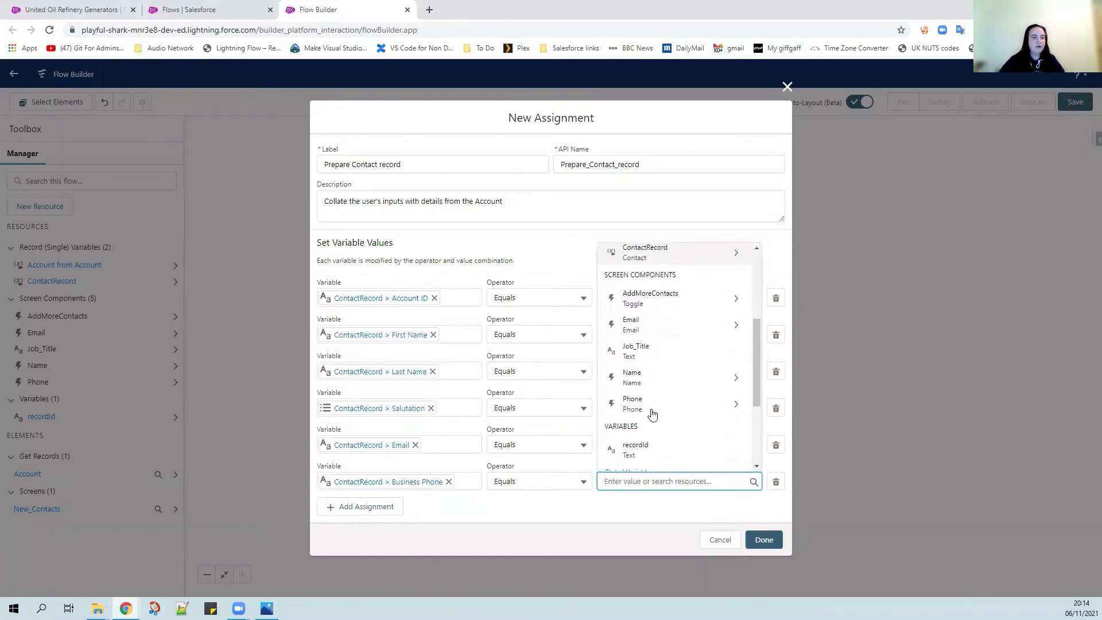
{"action": "left_click", "coordinate": [735, 404]}
{"action": "left_click", "coordinate": [666, 455]}
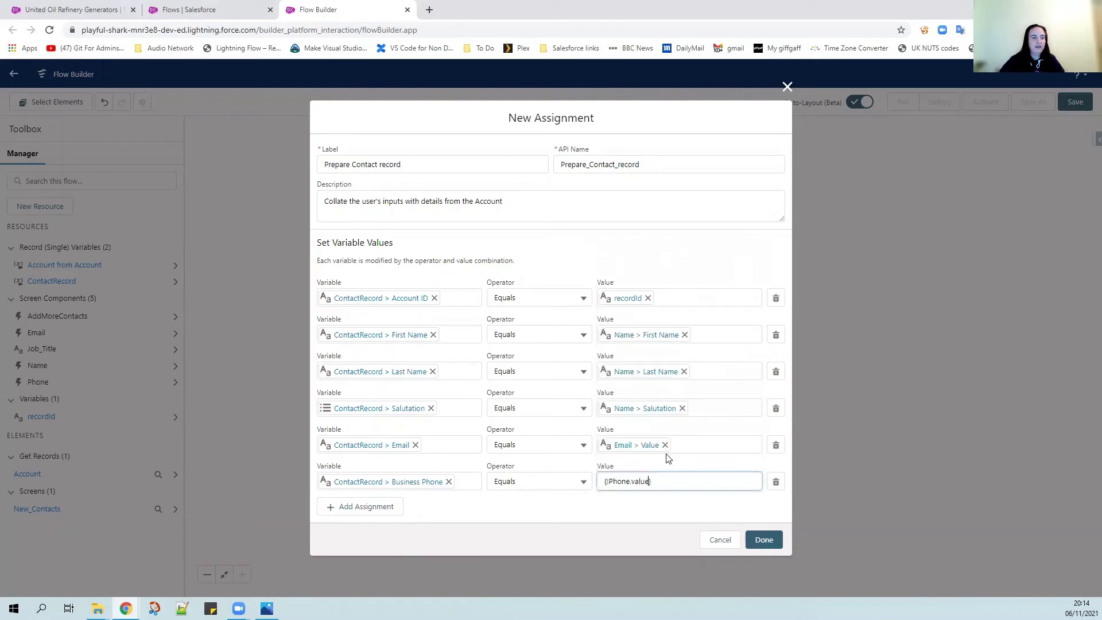
{"action": "left_click", "coordinate": [446, 517]}
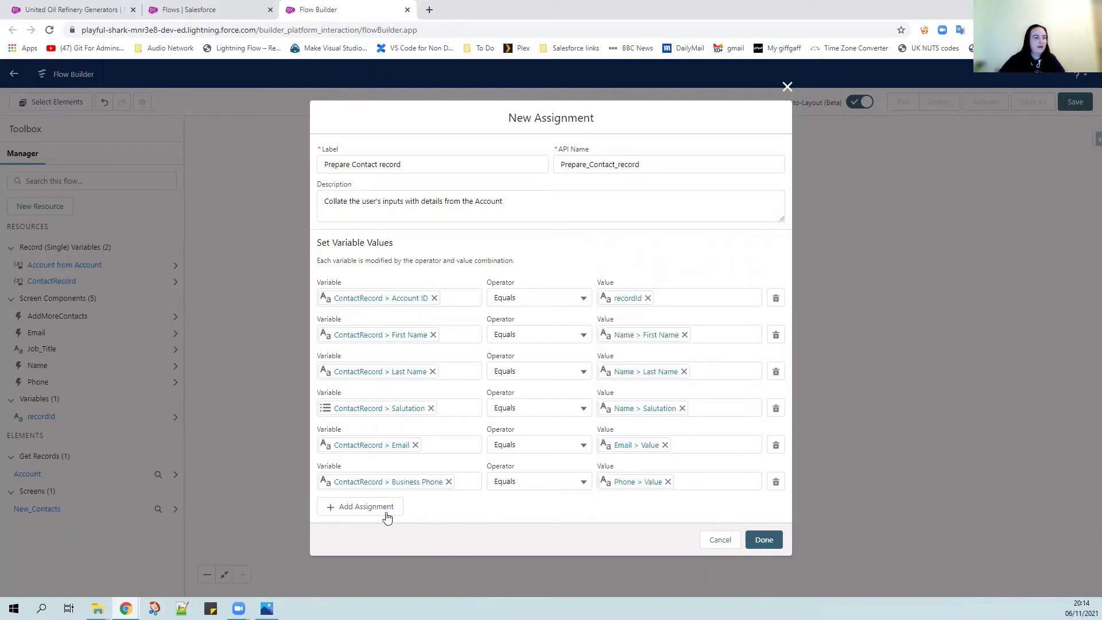
Add an assignment row that sets ContactRecord Title equal to the Job_Title screen input.
{"action": "left_click", "coordinate": [380, 508]}
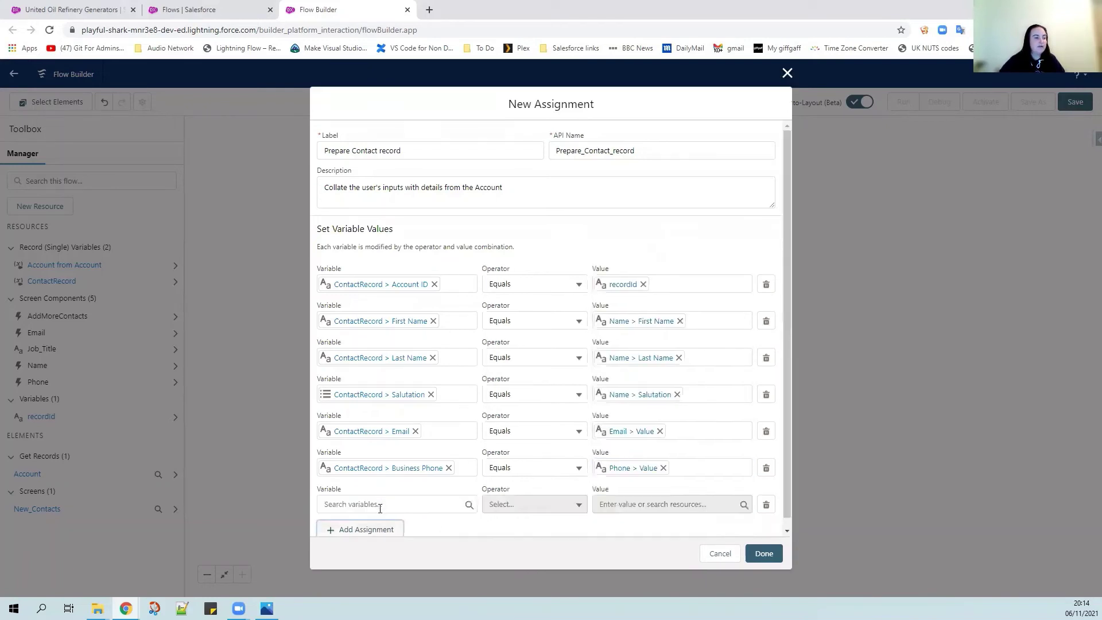
{"action": "left_click", "coordinate": [383, 504]}
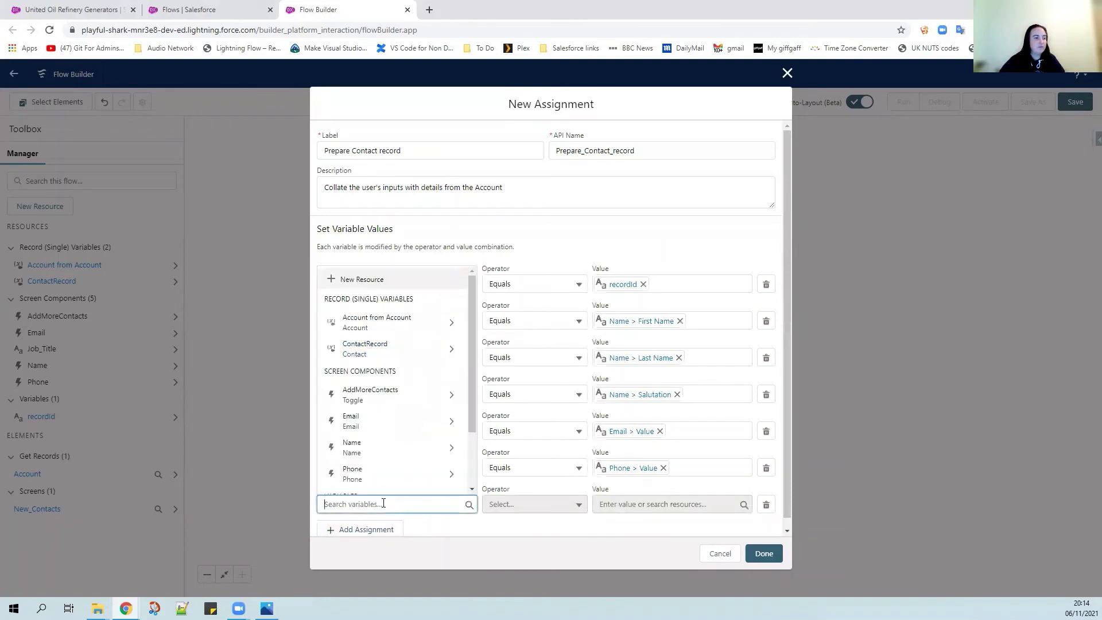
{"action": "left_click", "coordinate": [398, 361]}
{"action": "type", "text": "title"}
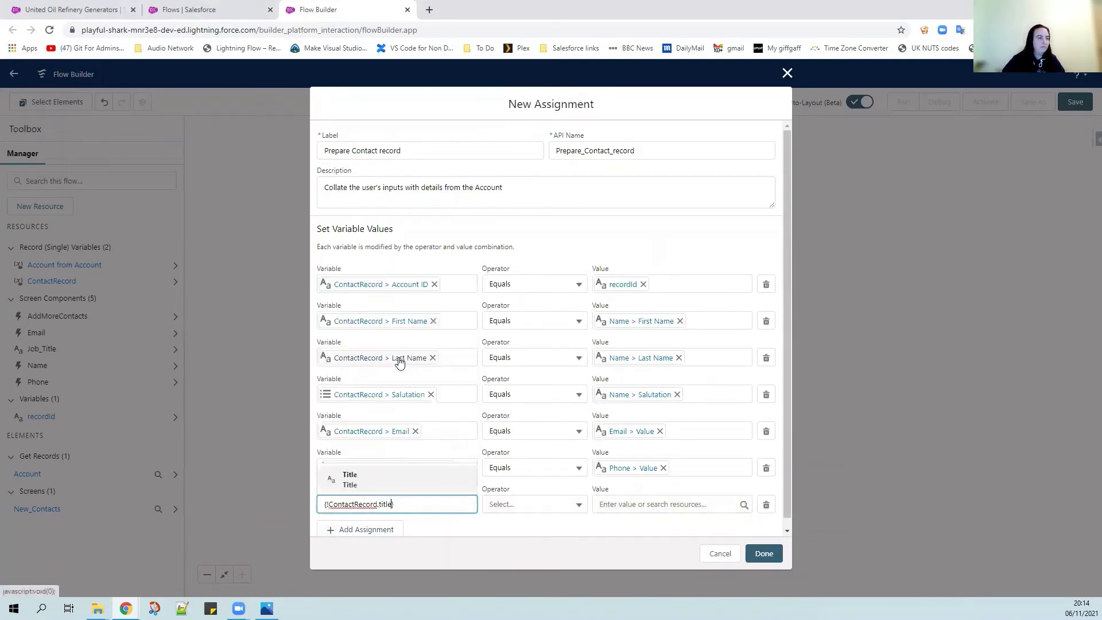
{"action": "left_click", "coordinate": [404, 481]}
{"action": "left_click", "coordinate": [640, 504]}
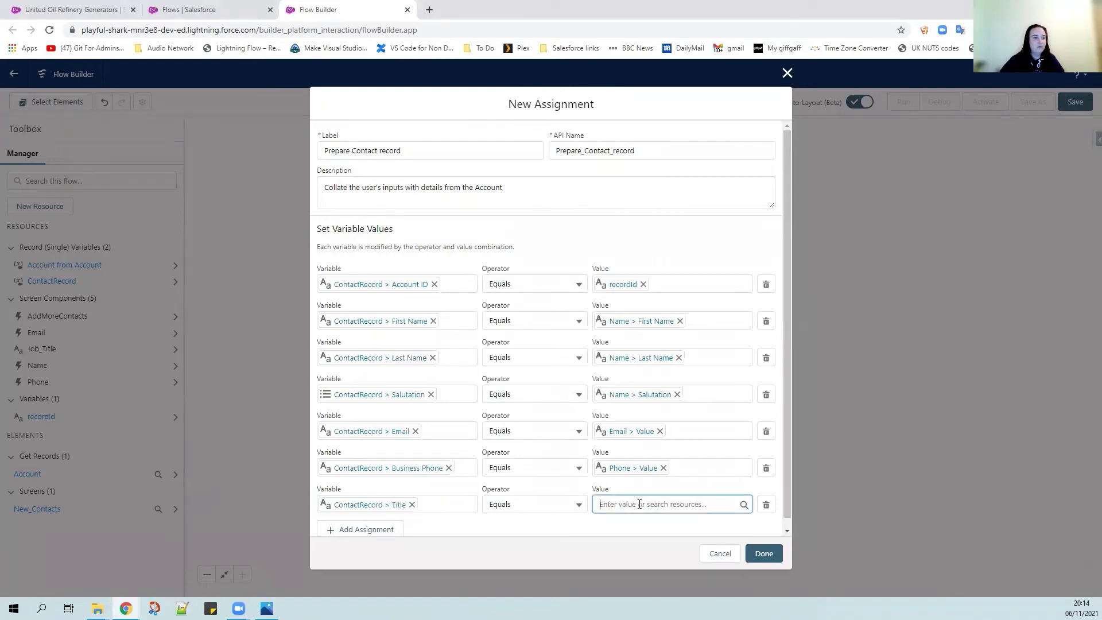
{"action": "scroll", "coordinate": [665, 429], "scroll_direction": "down", "scroll_amount": 4}
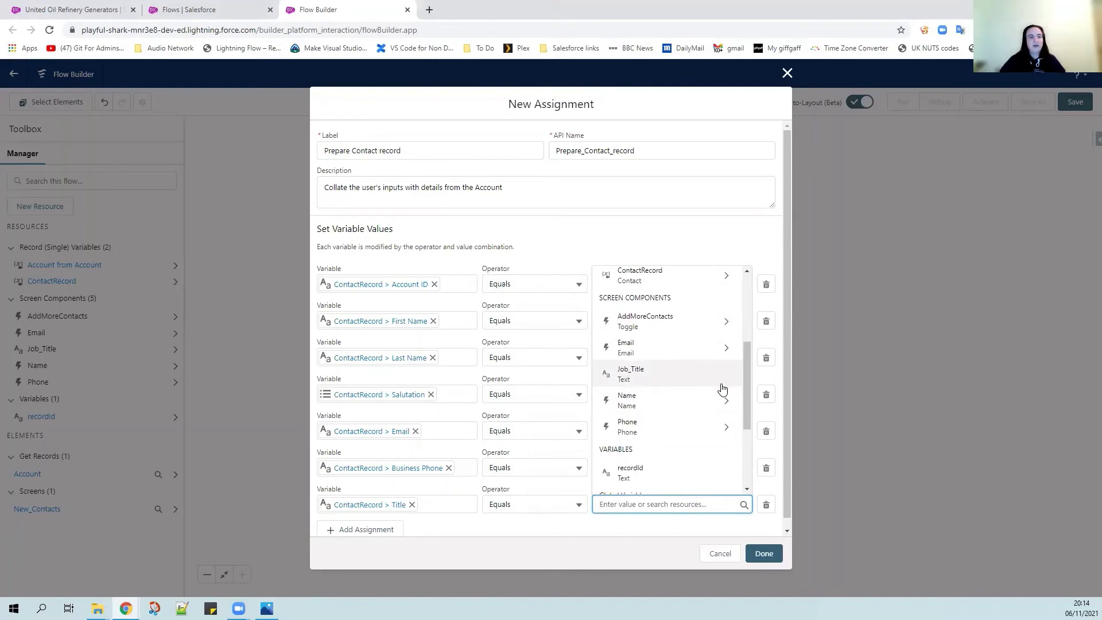
{"action": "left_click", "coordinate": [680, 376]}
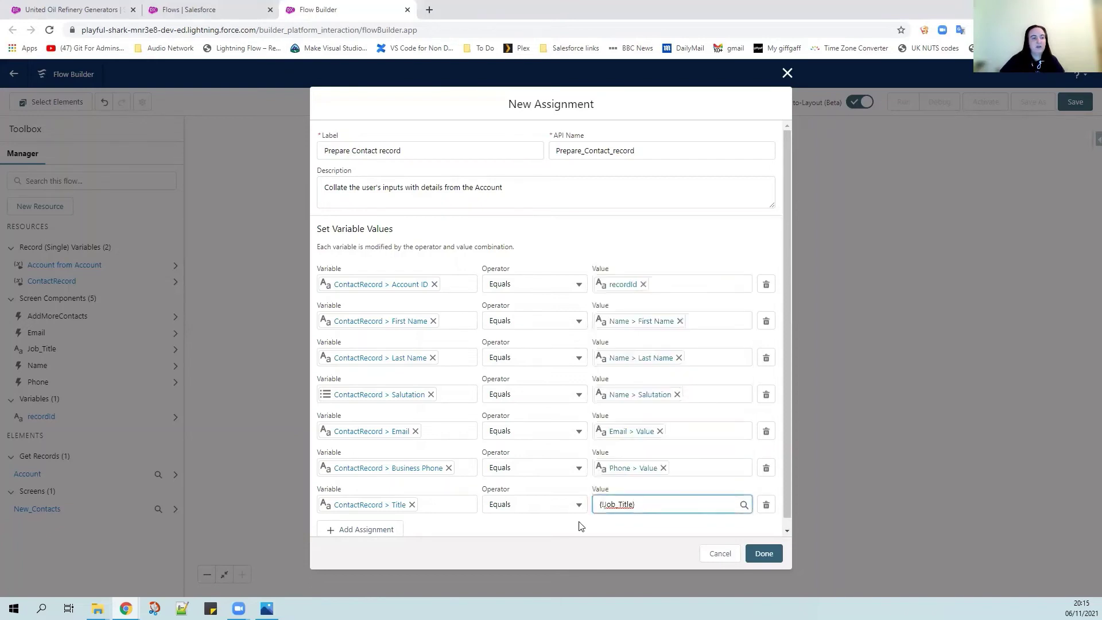
{"action": "left_click", "coordinate": [583, 535]}
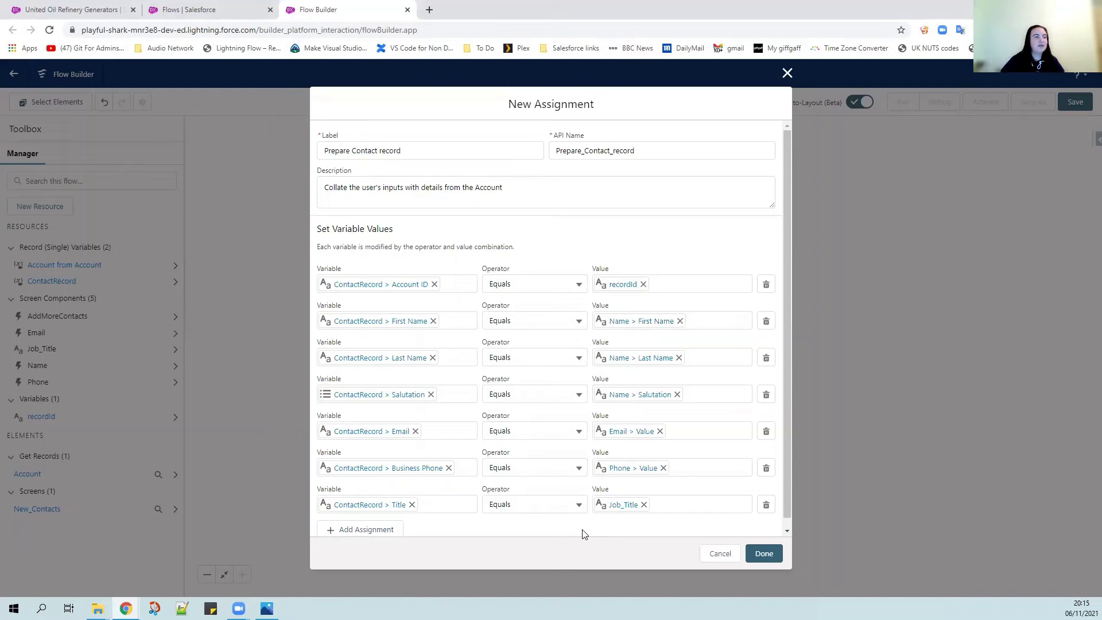
Add five blank assignment rows below the ContactRecord Title row for the mailing address fields.
{"action": "scroll", "coordinate": [581, 523], "scroll_direction": "down", "scroll_amount": 1}
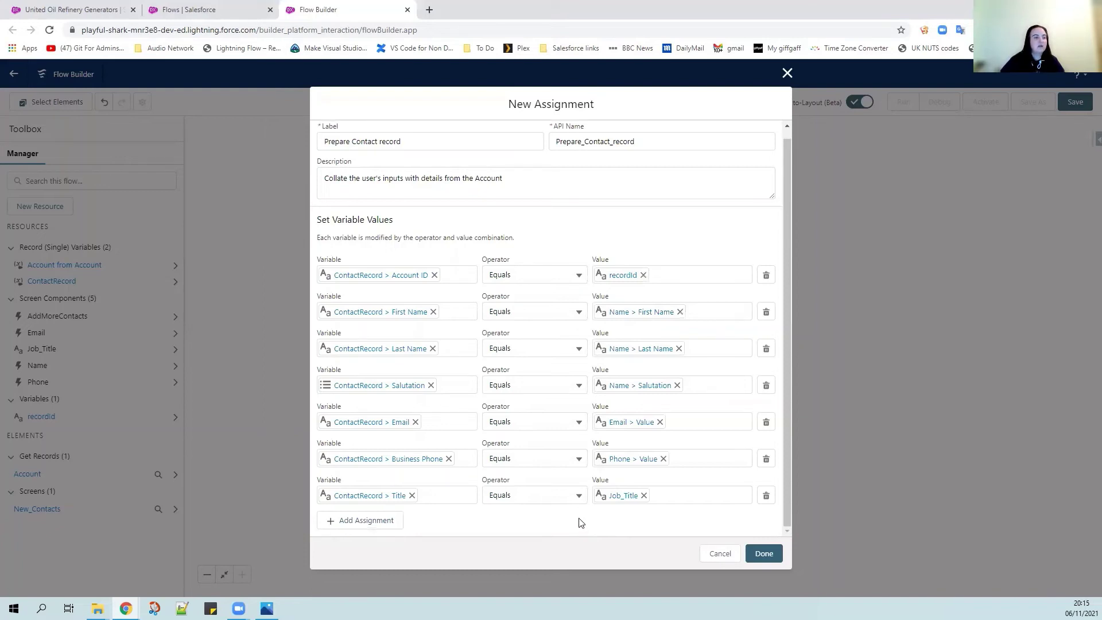
{"action": "left_click", "coordinate": [383, 521]}
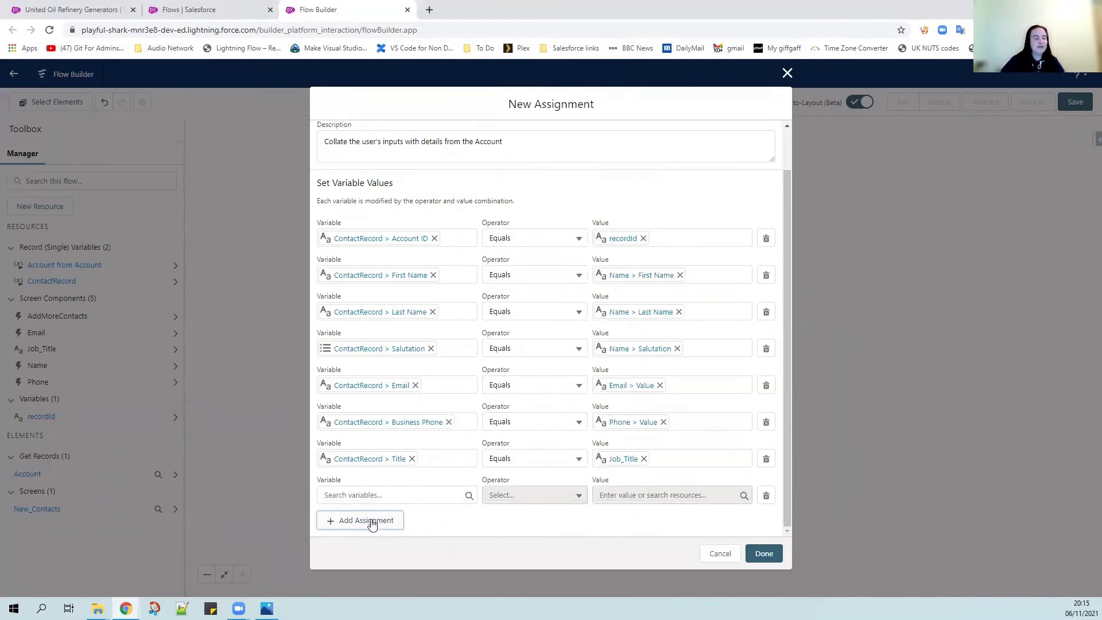
{"action": "left_click", "coordinate": [372, 520]}
{"action": "left_click", "coordinate": [372, 519]}
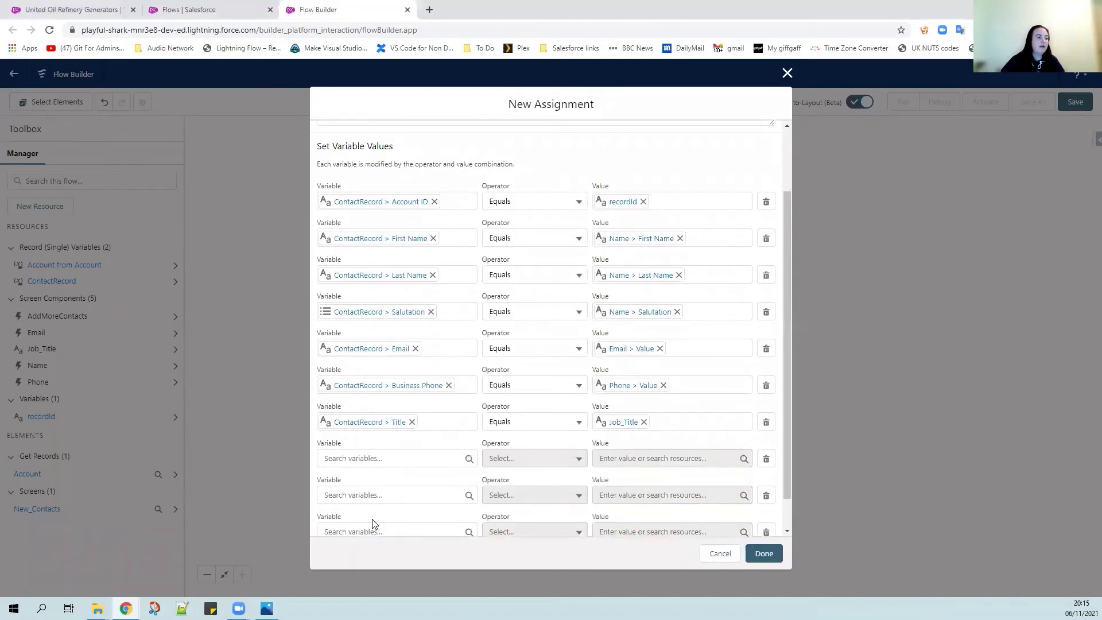
{"action": "left_click", "coordinate": [371, 520]}
{"action": "left_click", "coordinate": [372, 520]}
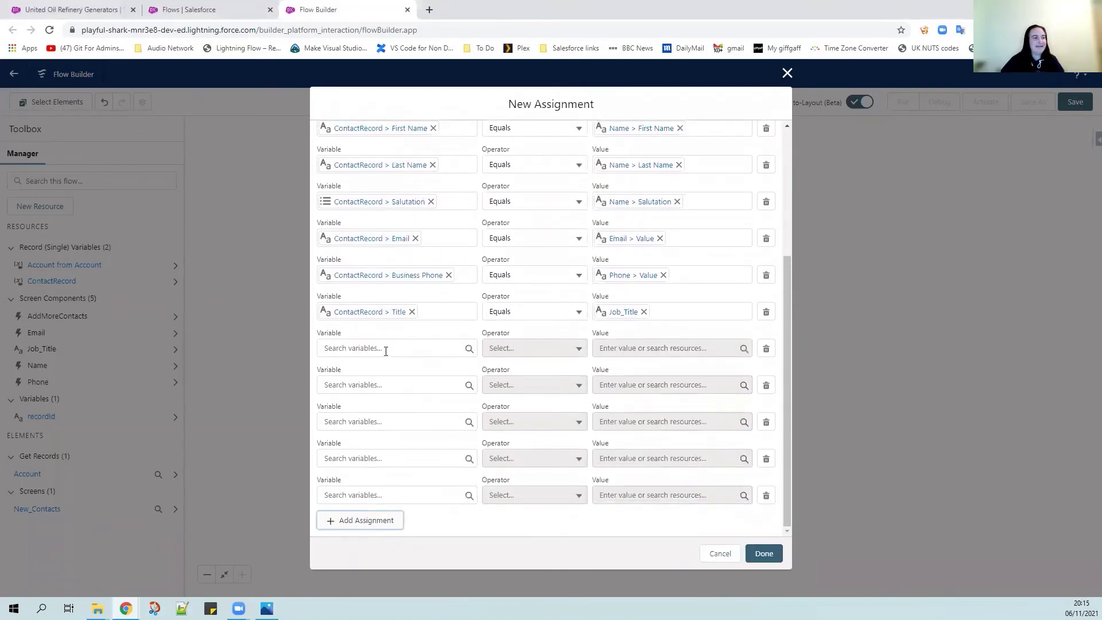
Set ContactRecord Mailing Street equal to the Billing Street of the Account from Account record in the first blank row.
{"action": "left_click", "coordinate": [384, 350]}
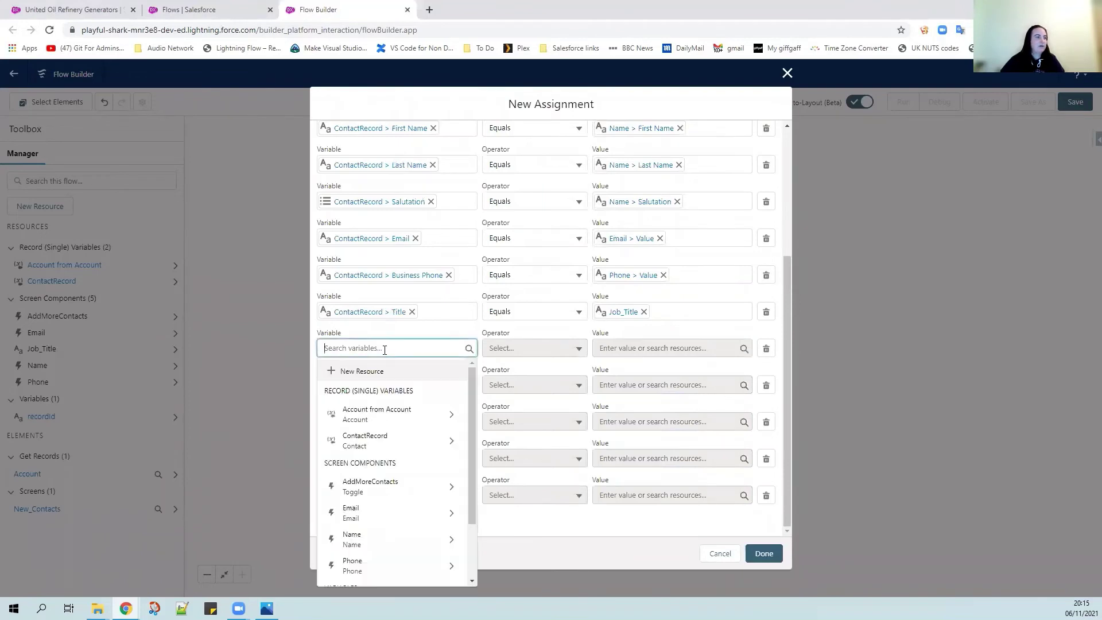
{"action": "left_click", "coordinate": [384, 441]}
{"action": "type", "text": "stree"}
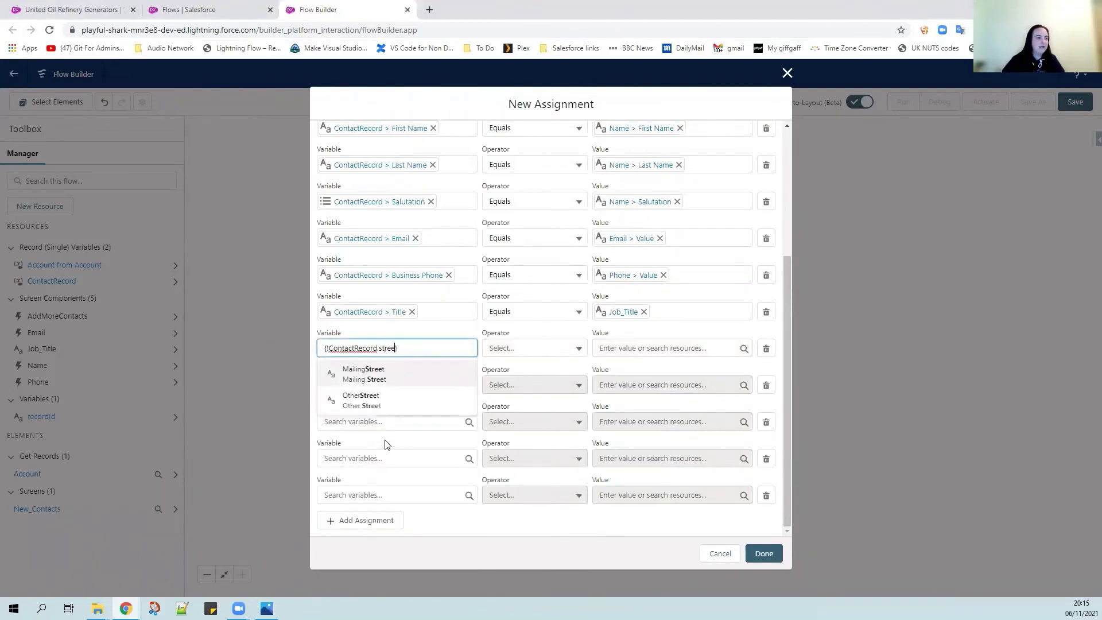
{"action": "left_click", "coordinate": [372, 376]}
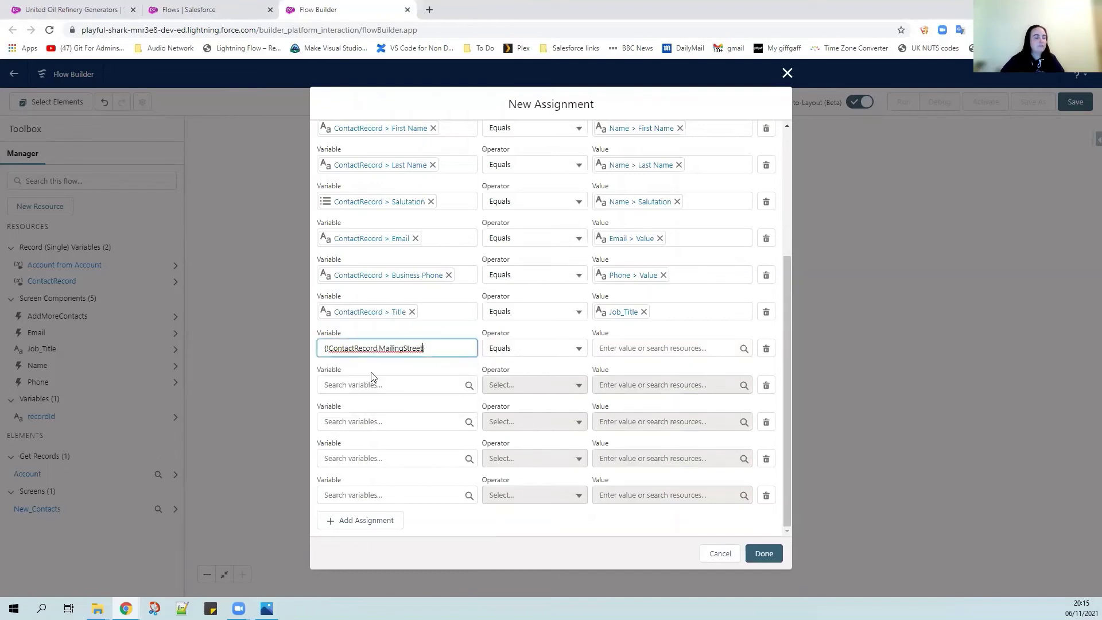
{"action": "left_click", "coordinate": [652, 347]}
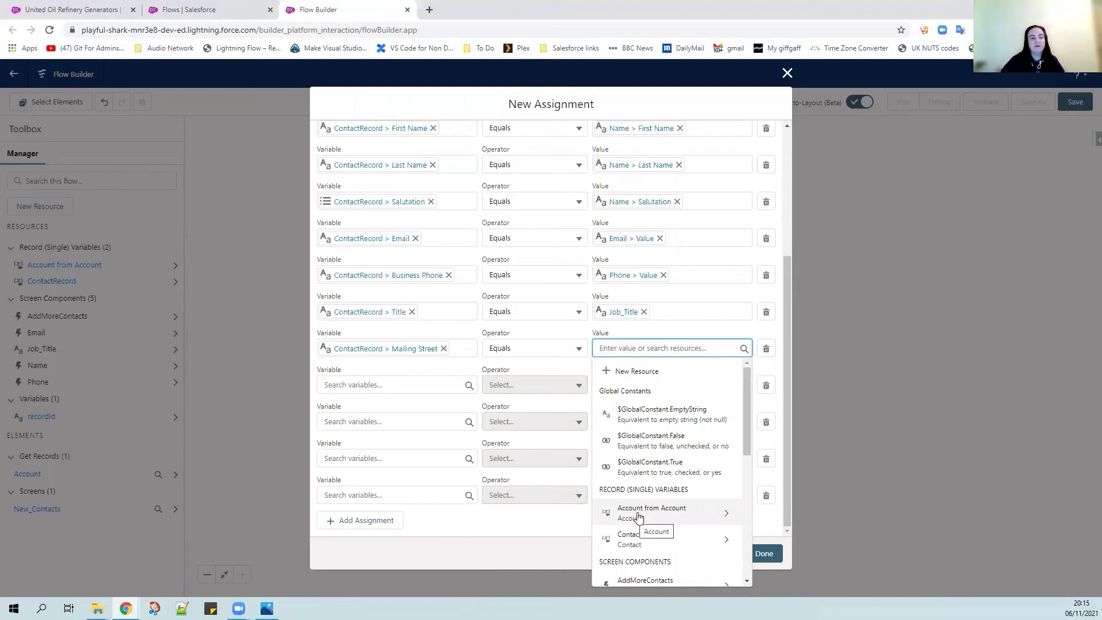
{"action": "left_click", "coordinate": [682, 517]}
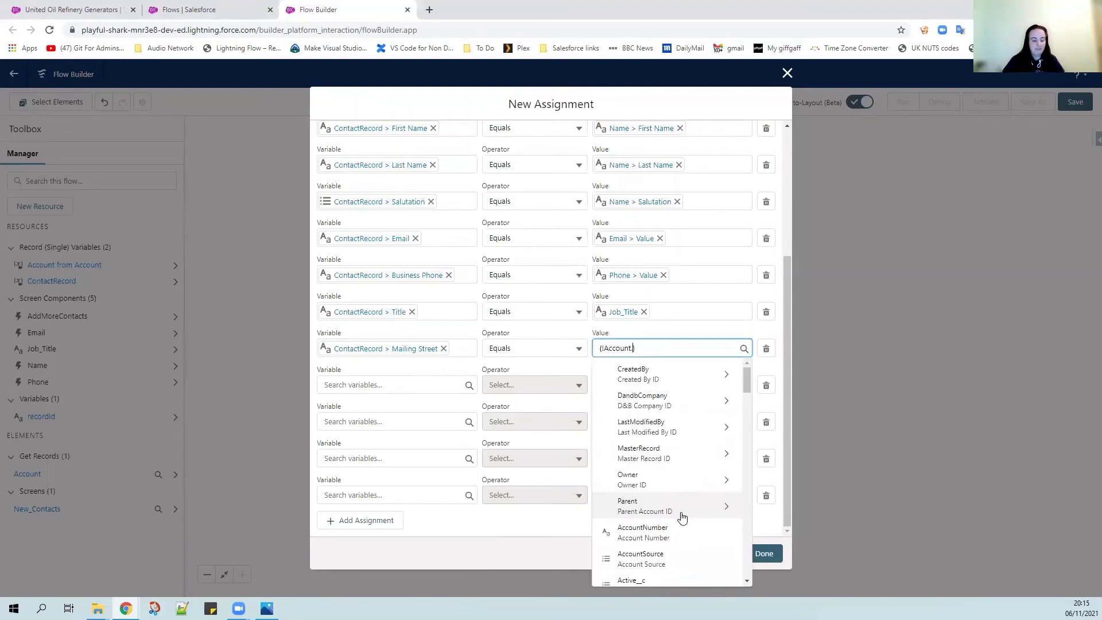
{"action": "type", "text": "str"}
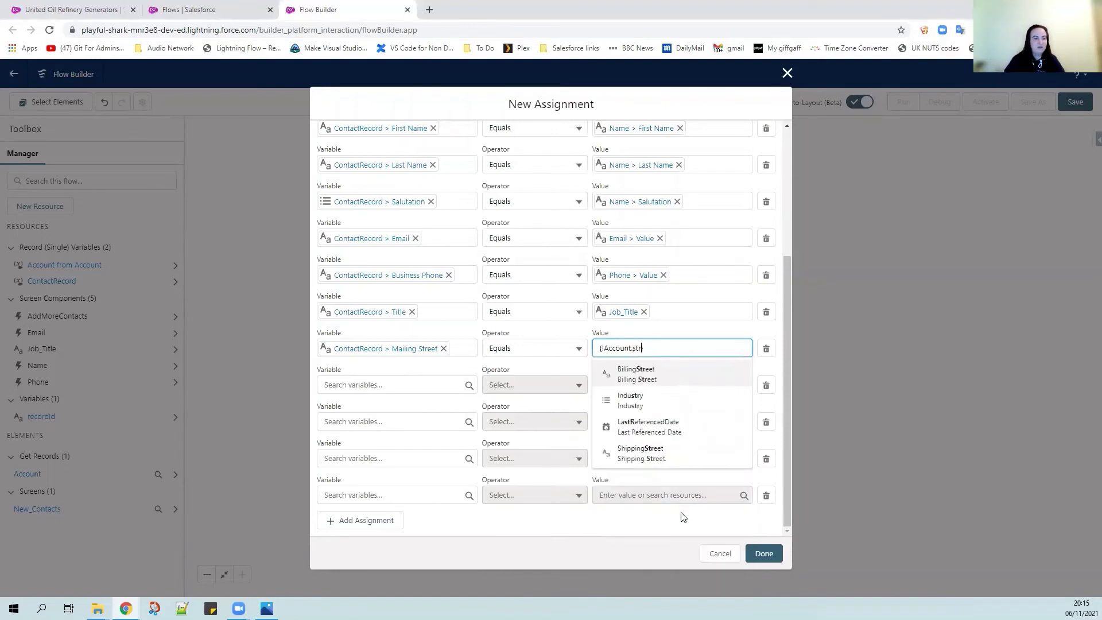
{"action": "left_click", "coordinate": [647, 380]}
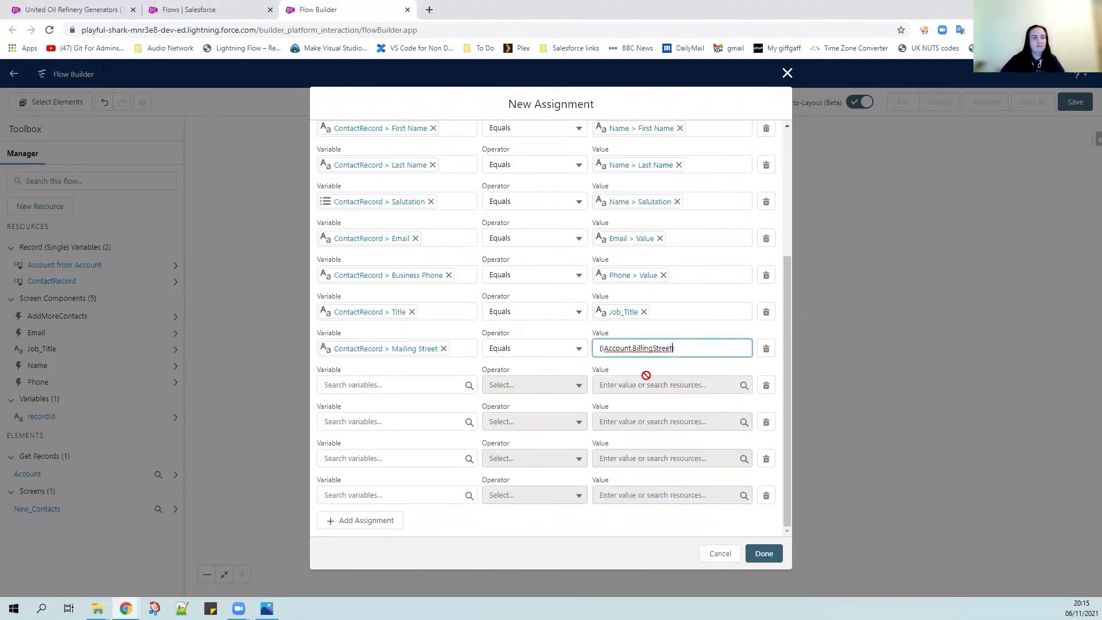
Set ContactRecord Mailing City equal to the Billing City of Account from Account in the next blank row.
{"action": "left_click", "coordinate": [357, 385]}
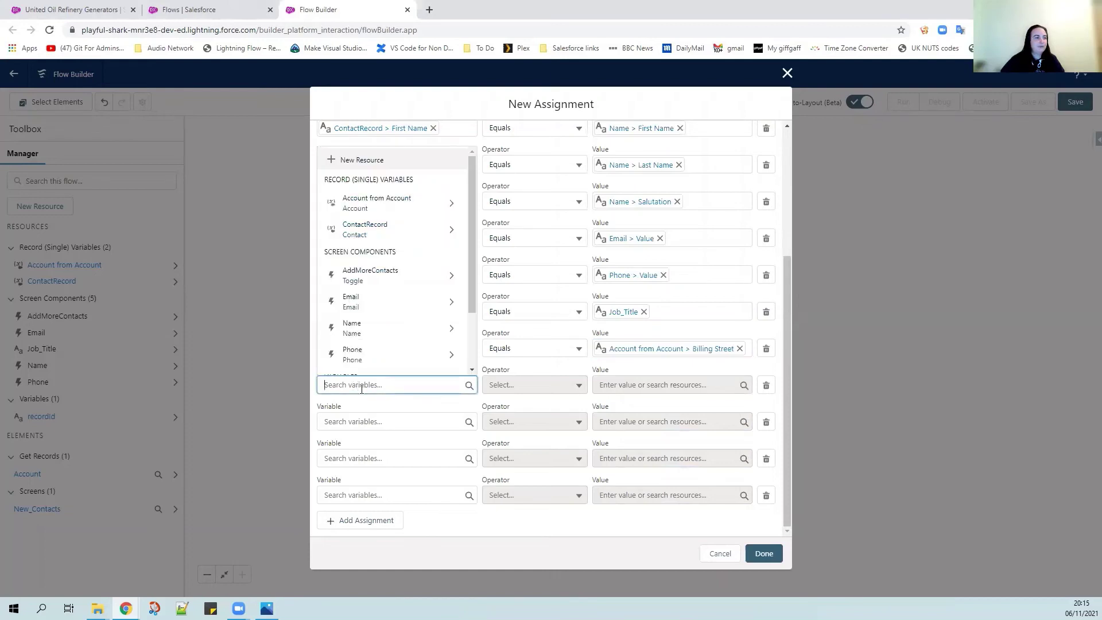
{"action": "left_click", "coordinate": [368, 227]}
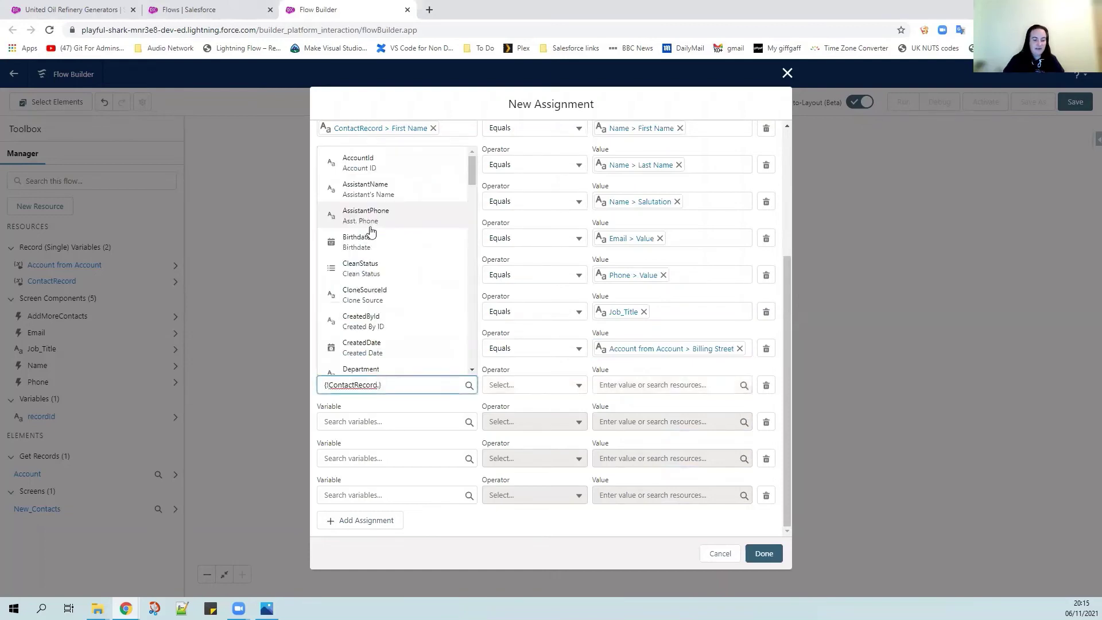
{"action": "type", "text": "city"}
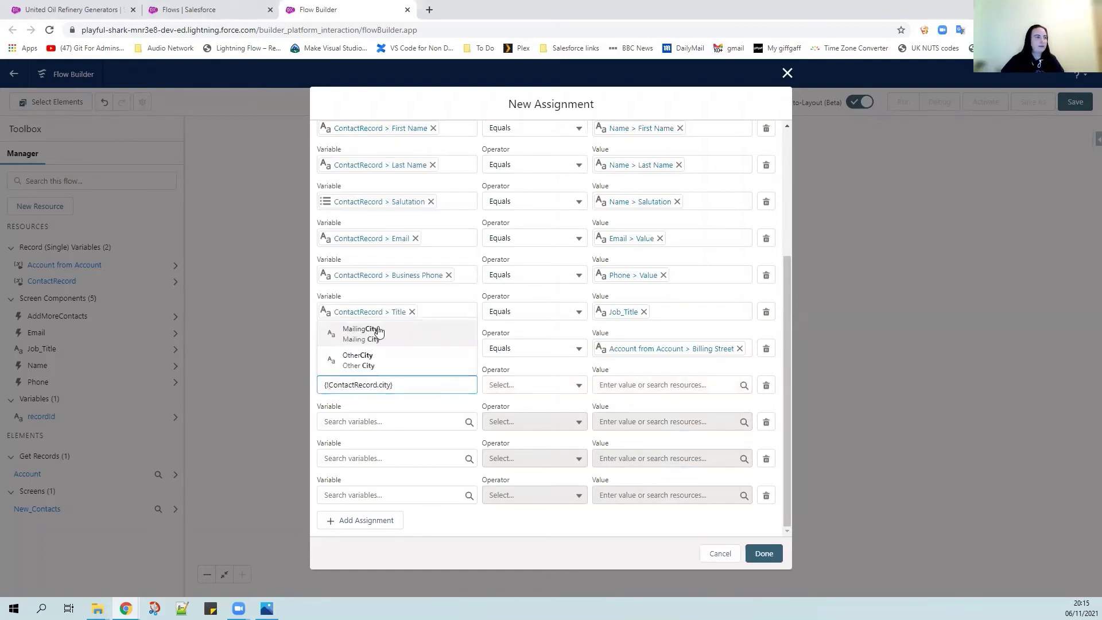
{"action": "left_click", "coordinate": [379, 332]}
{"action": "left_click", "coordinate": [686, 384]}
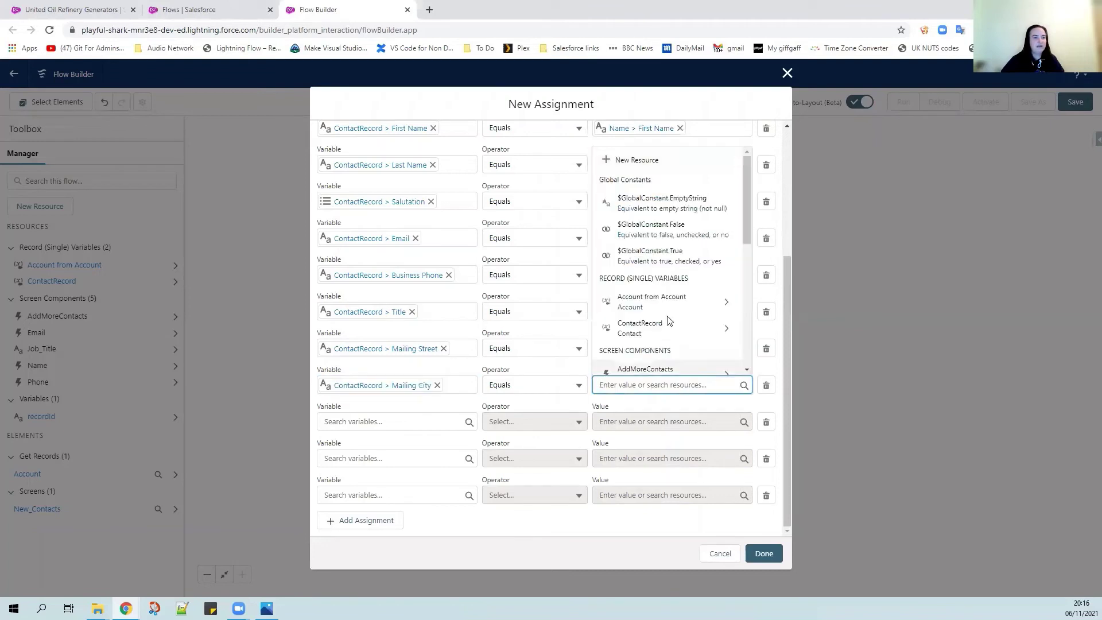
{"action": "left_click", "coordinate": [654, 303]}
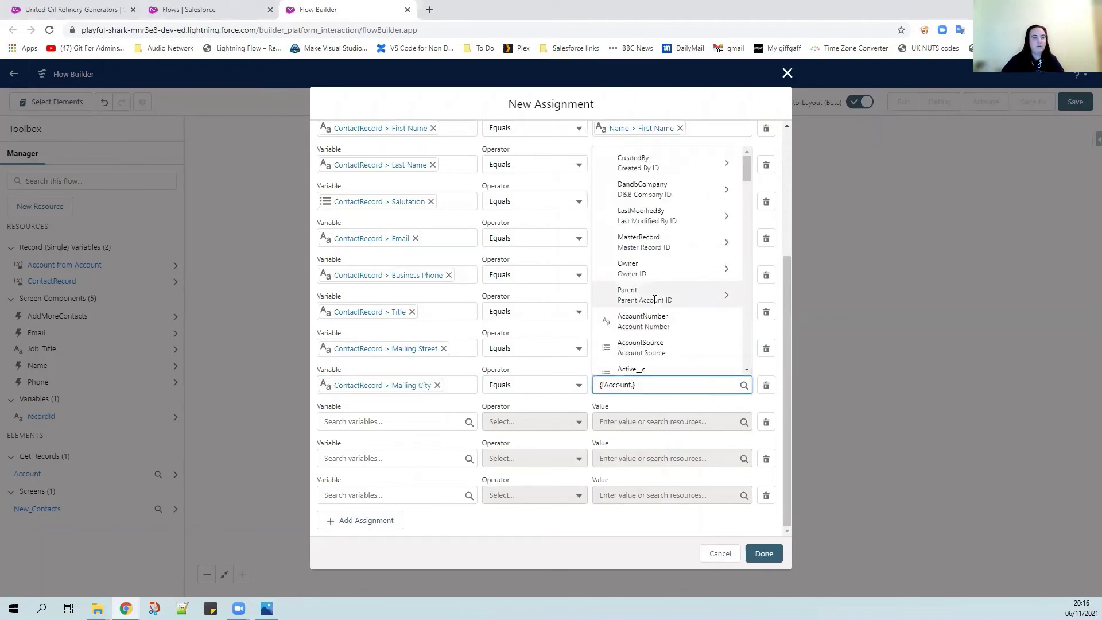
{"action": "type", "text": "City"}
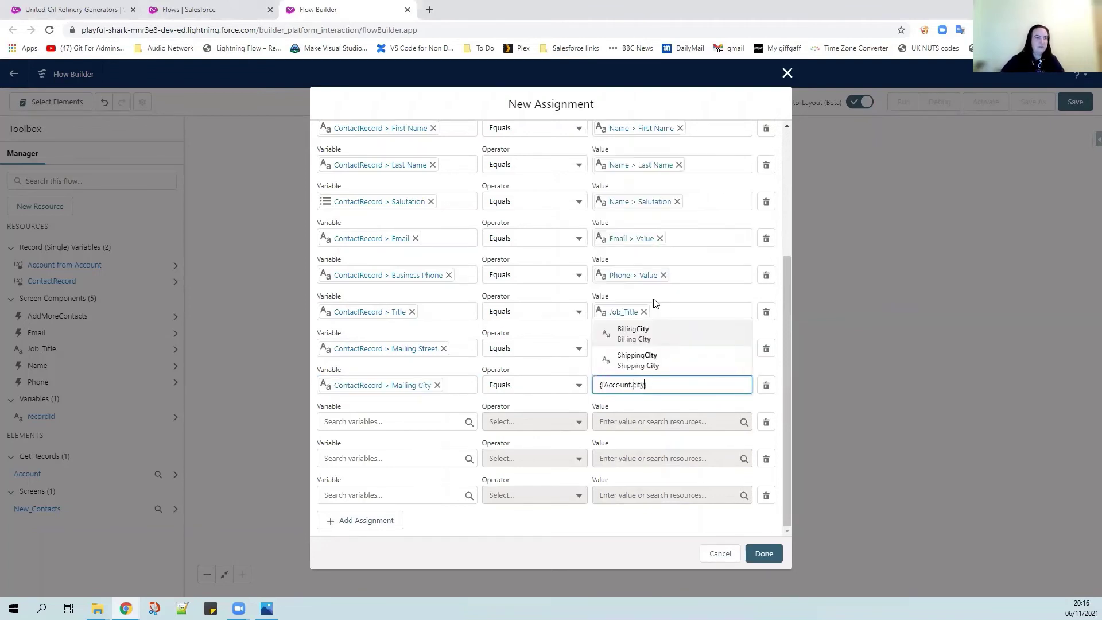
{"action": "left_click", "coordinate": [659, 338]}
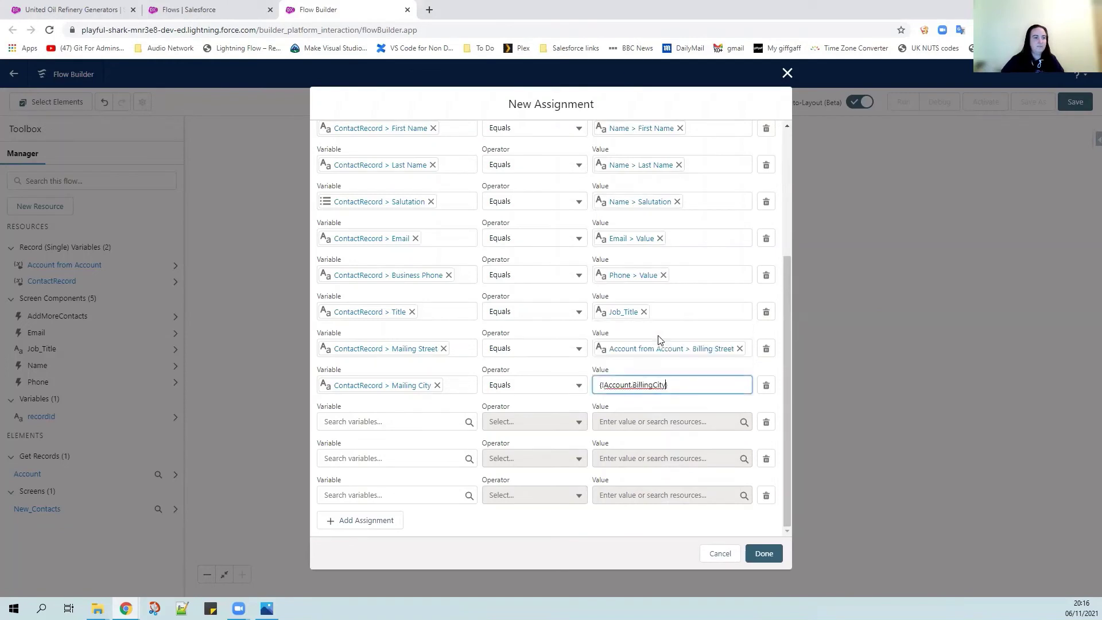
Set ContactRecord Mailing State/Province equal to the Billing State/Province of Account from Account in the next blank row.
{"action": "left_click", "coordinate": [367, 422]}
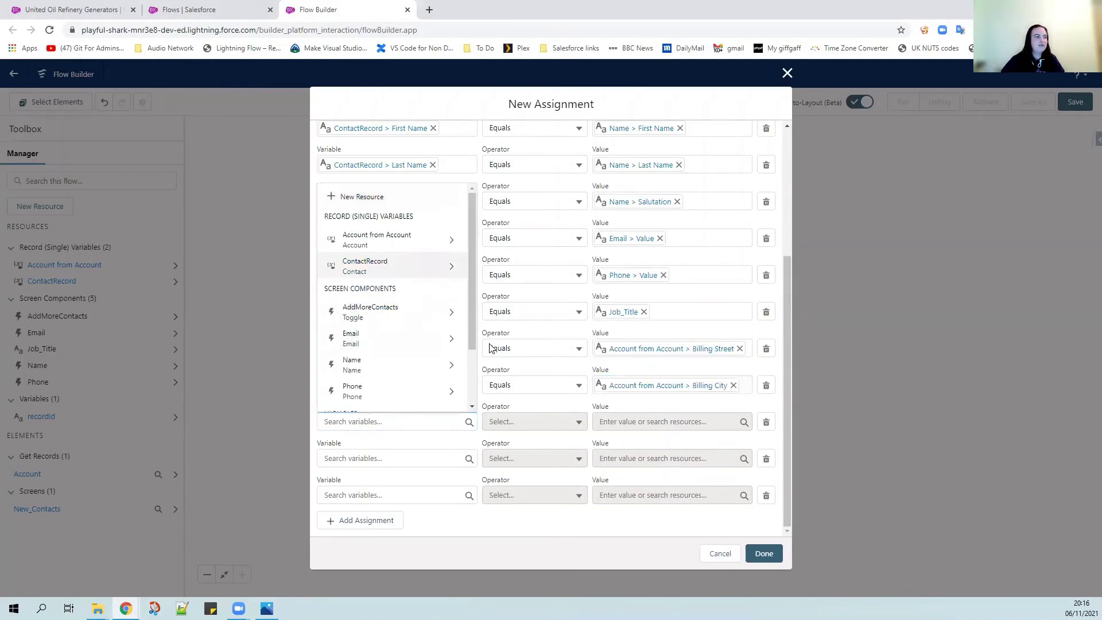
{"action": "key", "text": "Return"}
{"action": "type", "text": "stat"}
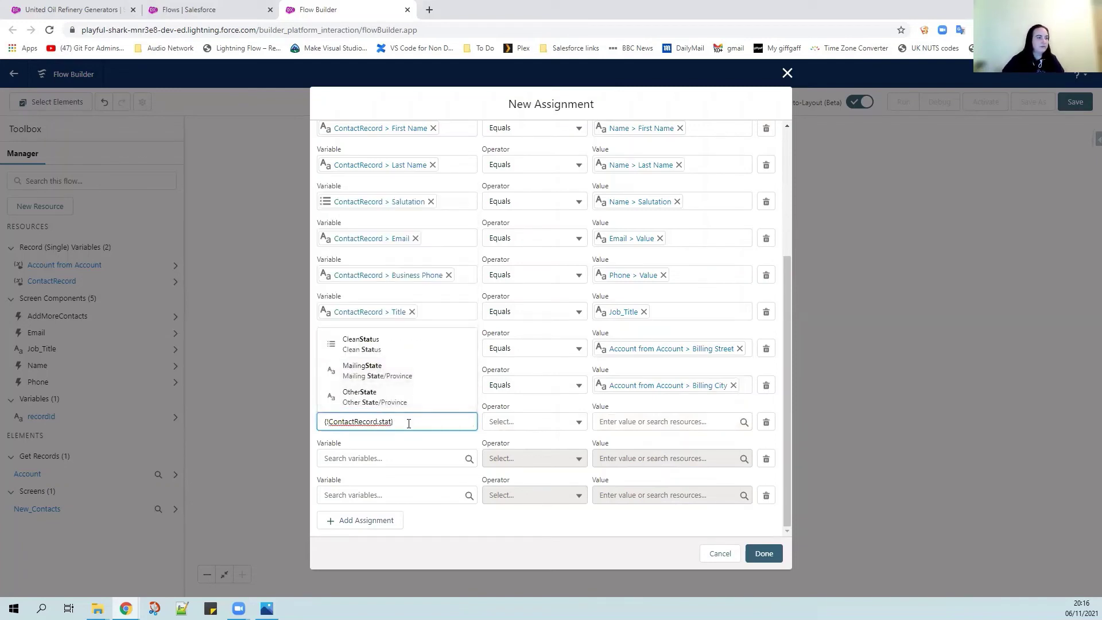
{"action": "left_click", "coordinate": [370, 371]}
{"action": "left_click", "coordinate": [646, 422]}
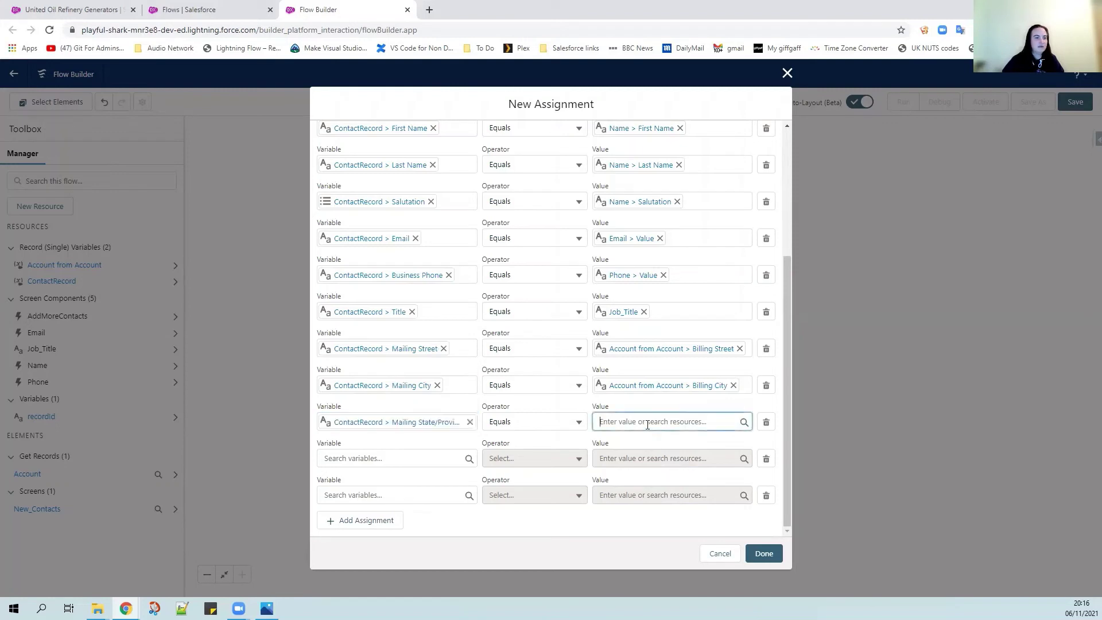
{"action": "type", "text": "acc"}
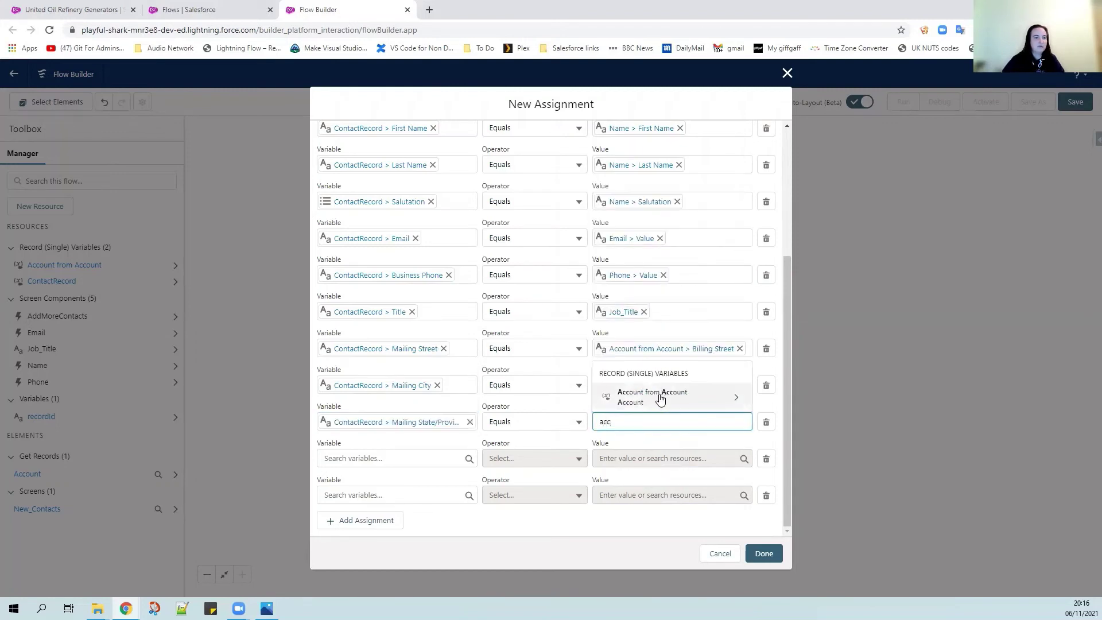
{"action": "left_click", "coordinate": [666, 396]}
{"action": "type", "text": "State"}
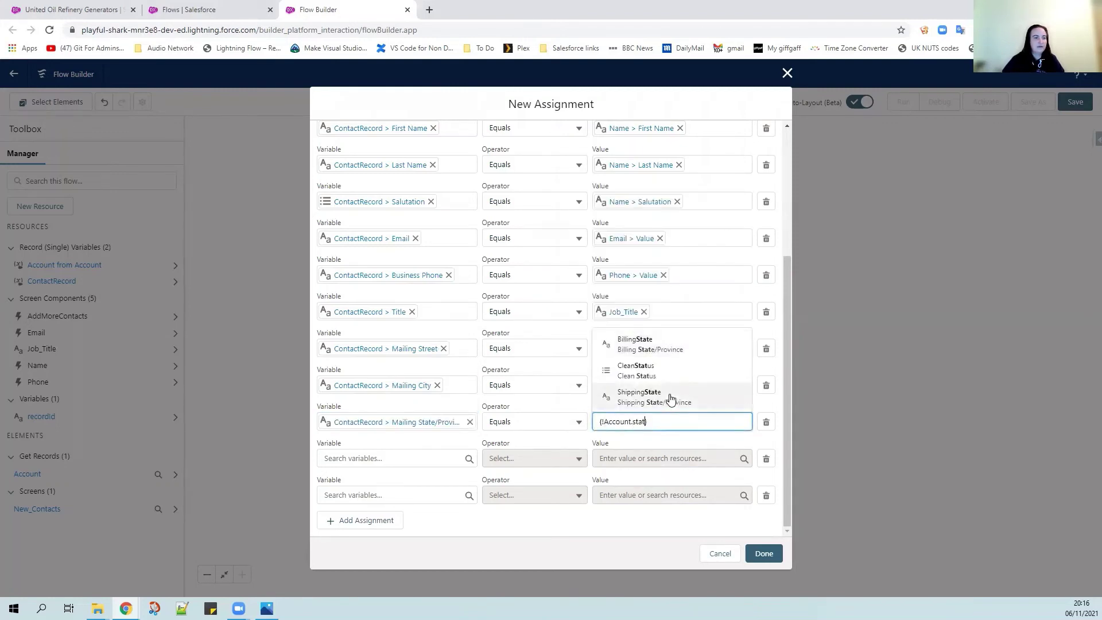
{"action": "left_click", "coordinate": [660, 344]}
Set ContactRecord Mailing Zip/Postal Code equal to the Billing Zip/Postal Code of Account from Account in the next blank row.
{"action": "left_click", "coordinate": [391, 459]}
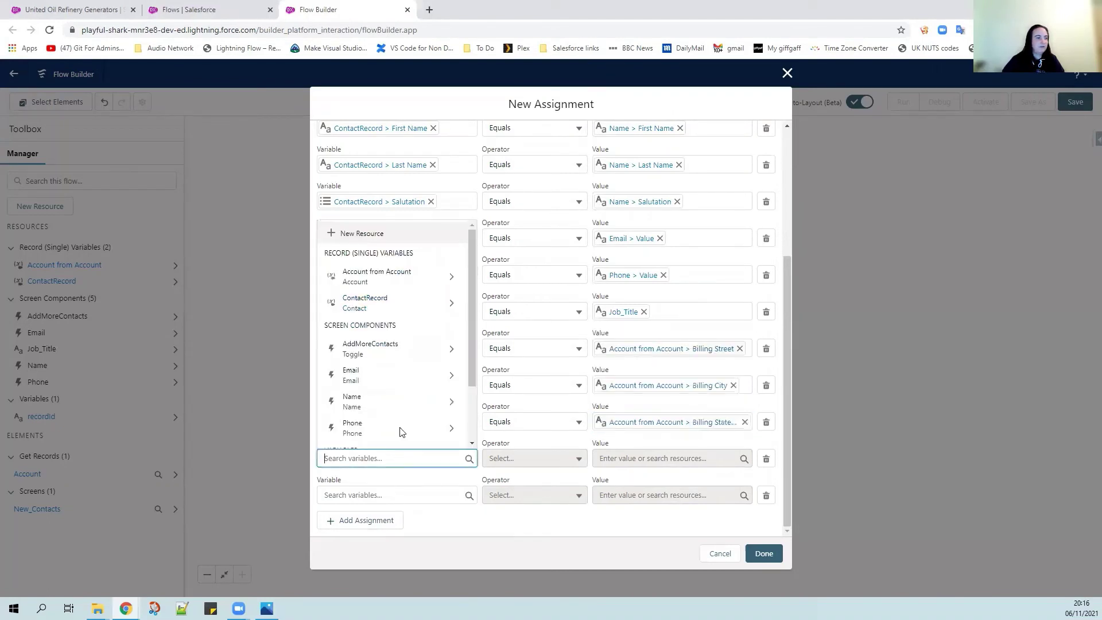
{"action": "left_click", "coordinate": [394, 313]}
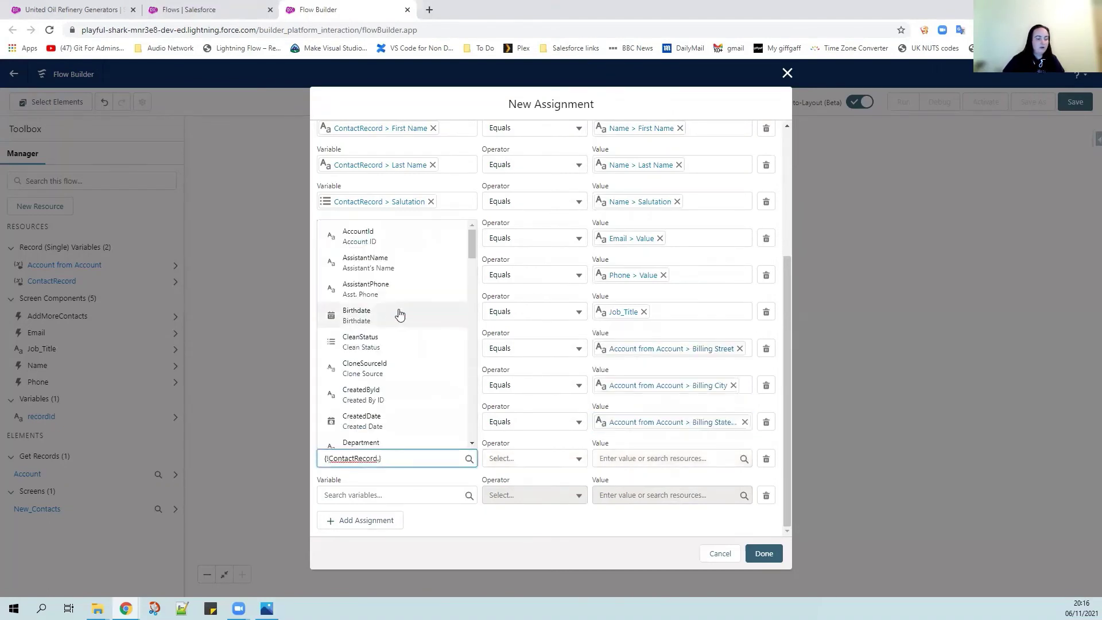
{"action": "type", "text": "posta"}
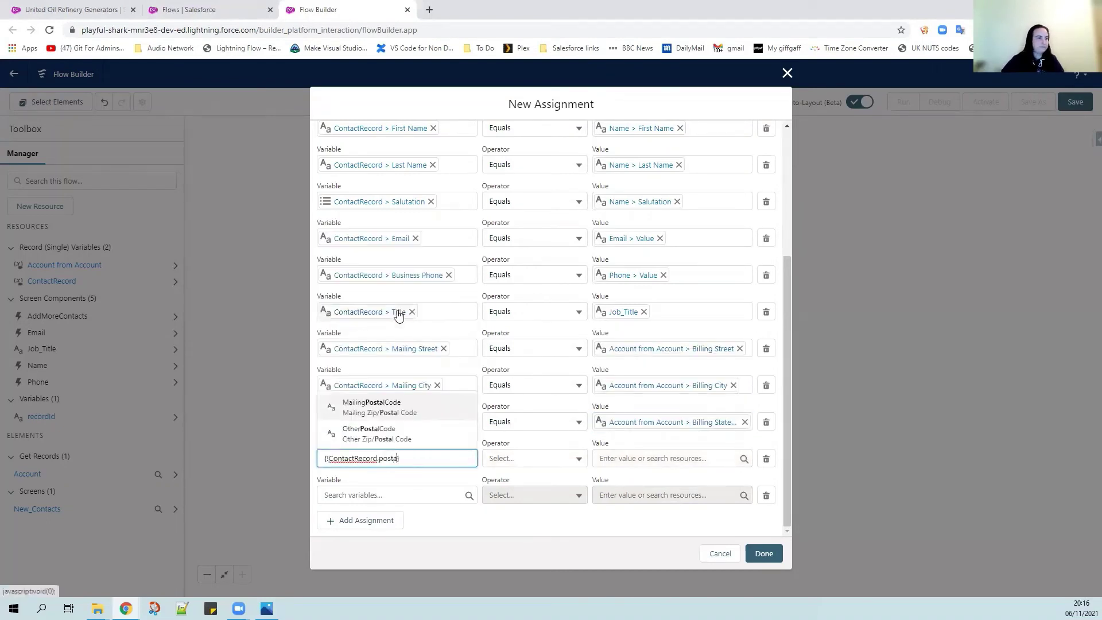
{"action": "left_click", "coordinate": [390, 407]}
{"action": "left_click", "coordinate": [639, 457]}
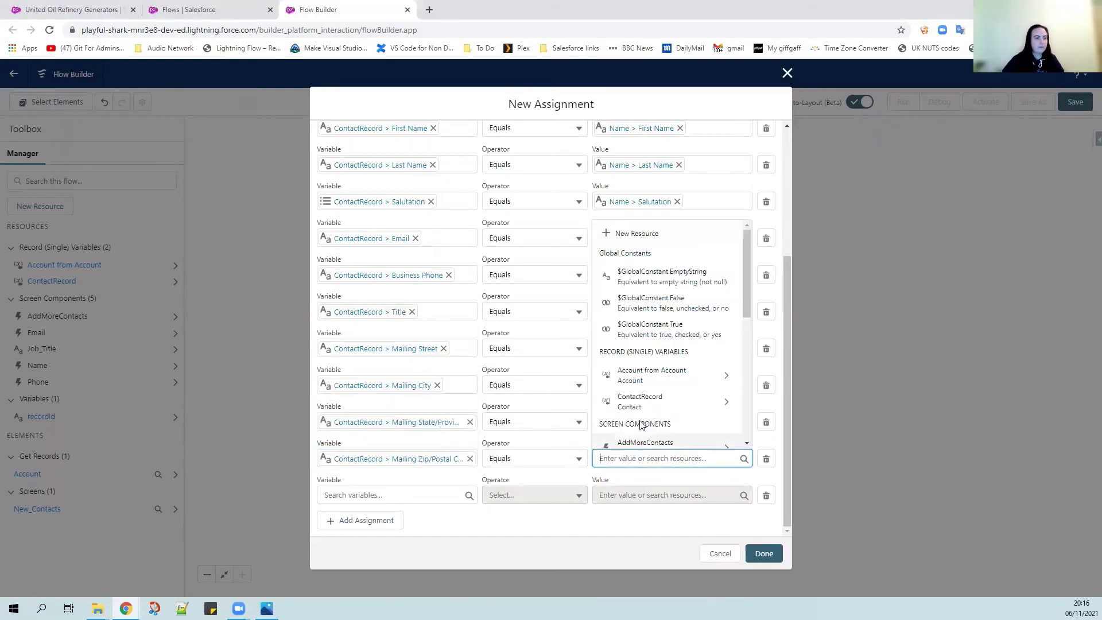
{"action": "left_click", "coordinate": [632, 374]}
{"action": "type", "text": "postal"}
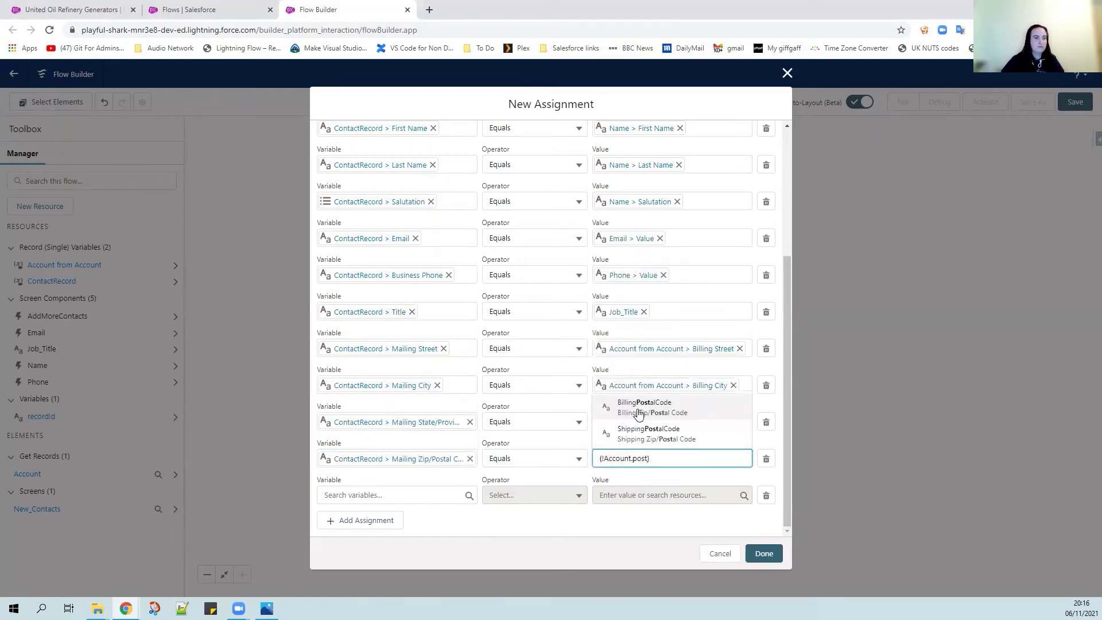
{"action": "left_click", "coordinate": [635, 412]}
Set ContactRecord Mailing Country equal to the Billing Country of Account from Account in the last blank row.
{"action": "left_click", "coordinate": [354, 494]}
{"action": "left_click", "coordinate": [383, 345]}
{"action": "type", "text": "countr"}
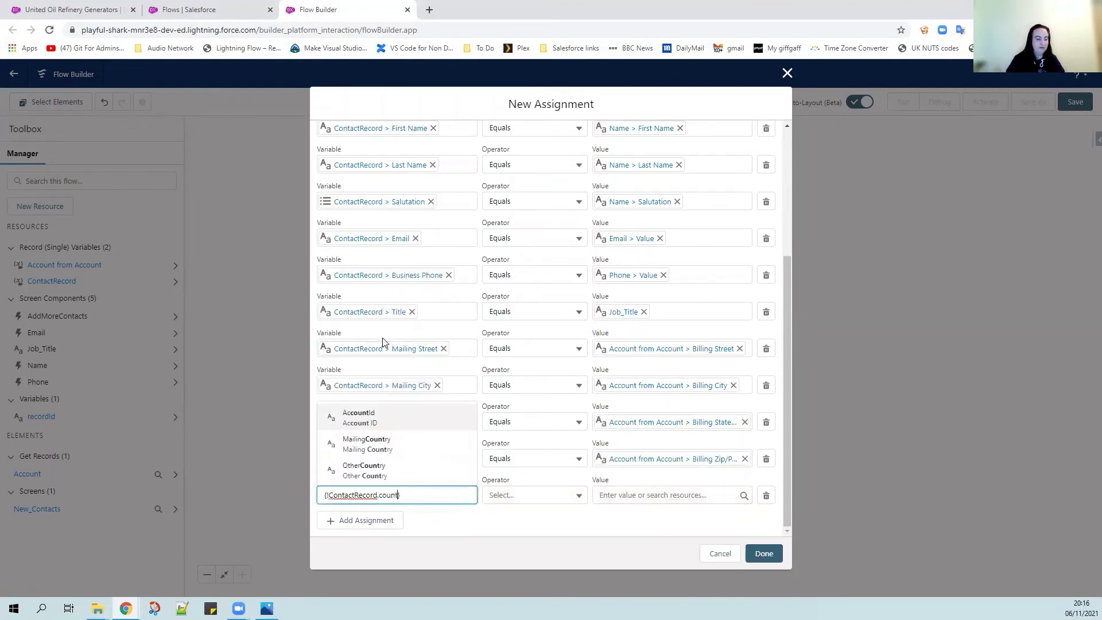
{"action": "left_click", "coordinate": [394, 449]}
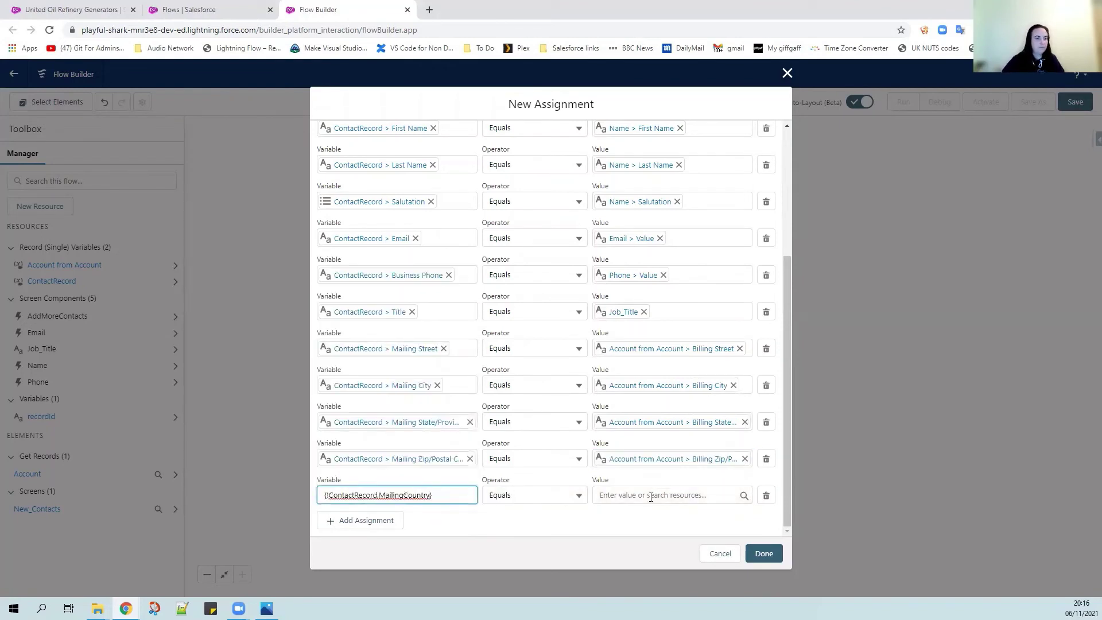
{"action": "left_click", "coordinate": [650, 497]}
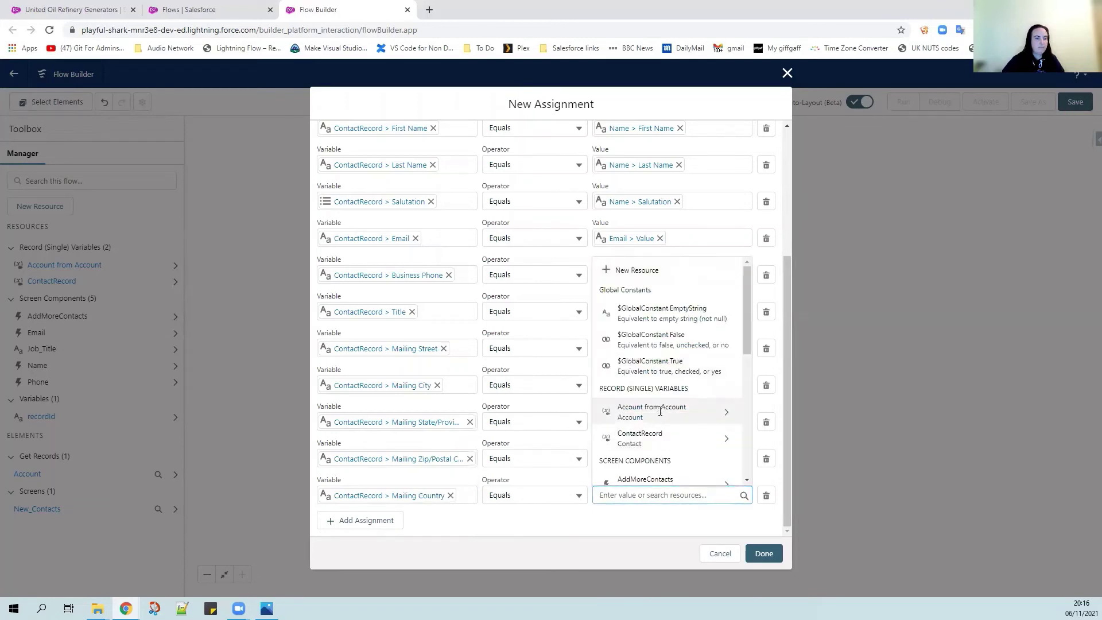
{"action": "left_click", "coordinate": [660, 412]}
{"action": "type", "text": "count.countr}"}
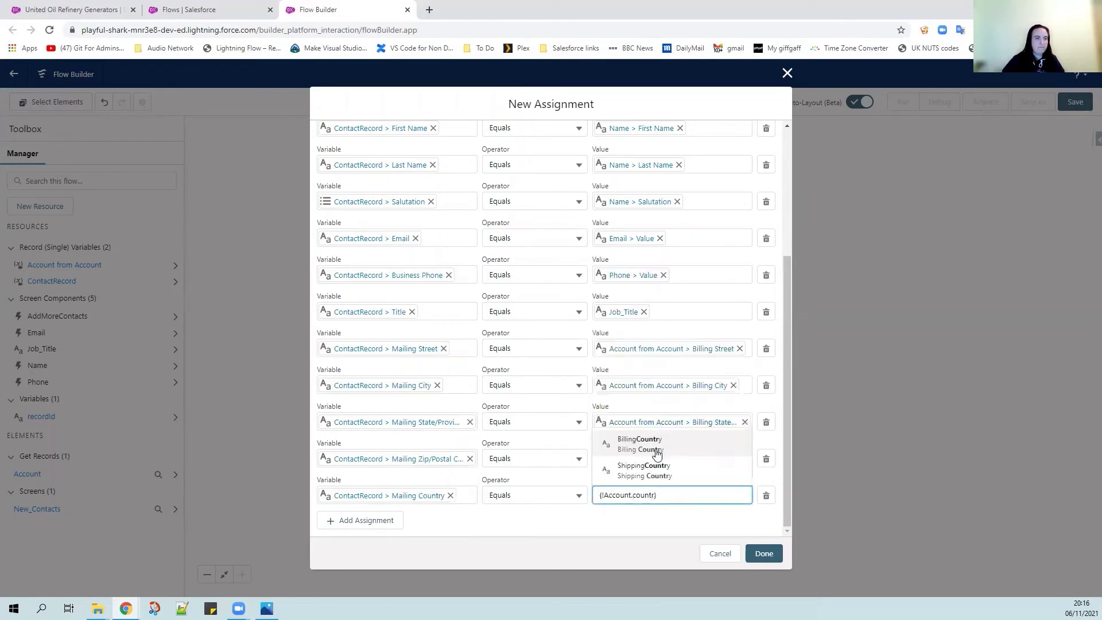
{"action": "left_click", "coordinate": [655, 449]}
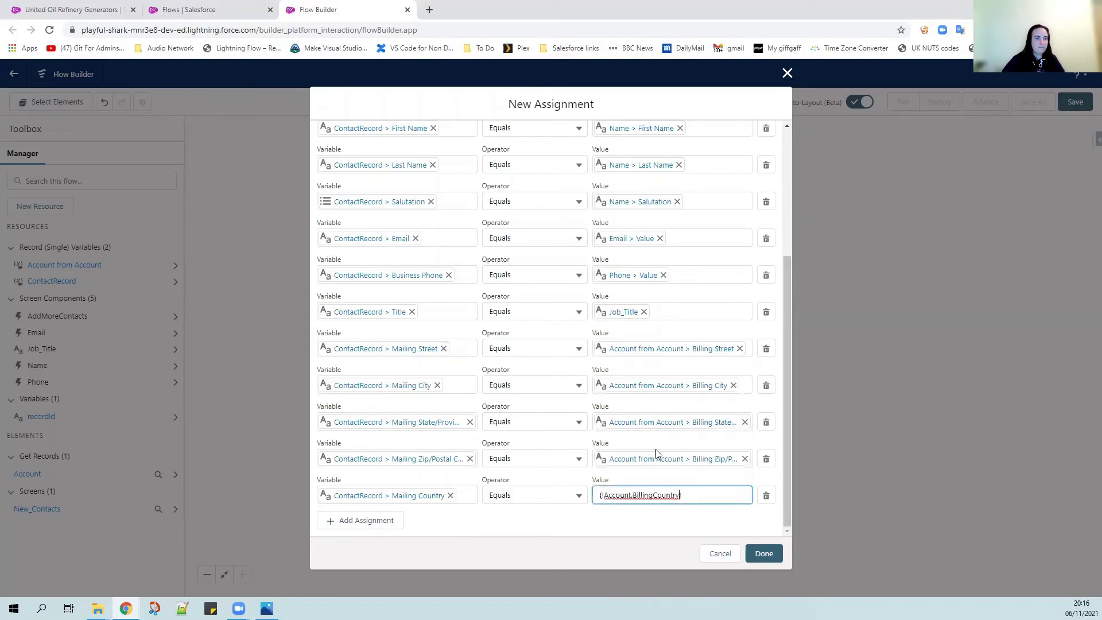
{"action": "left_click", "coordinate": [645, 526]}
Review the assignment rows and finish the Prepare Contact record assignment, adding it to the flow.
{"action": "left_click_drag", "start_coordinate": [783, 503], "coordinate": [790, 353]}
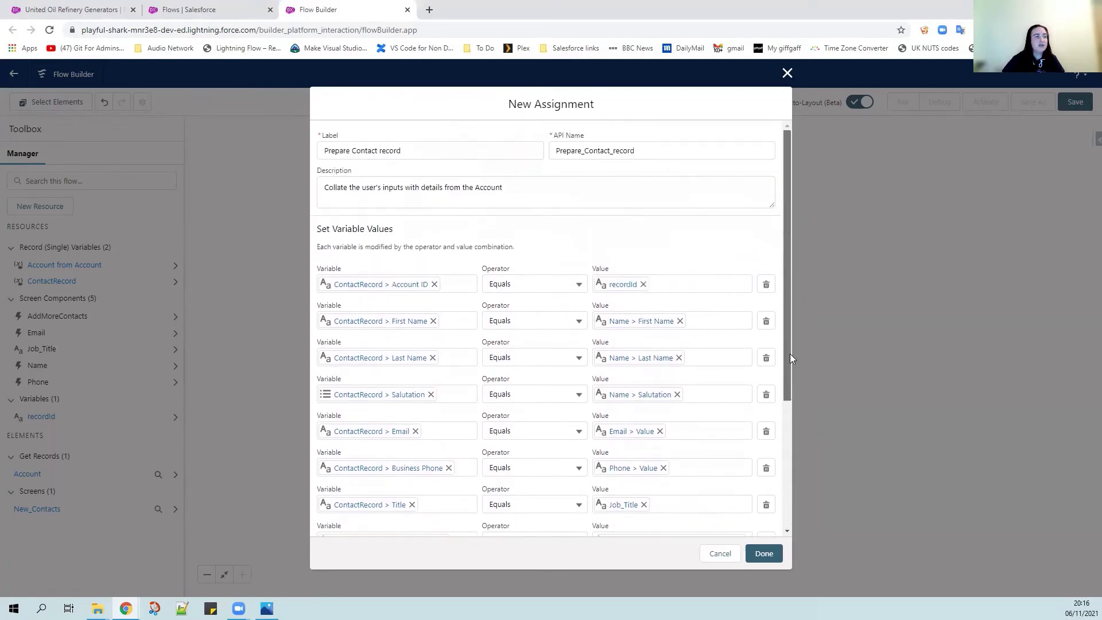
{"action": "left_click", "coordinate": [771, 556]}
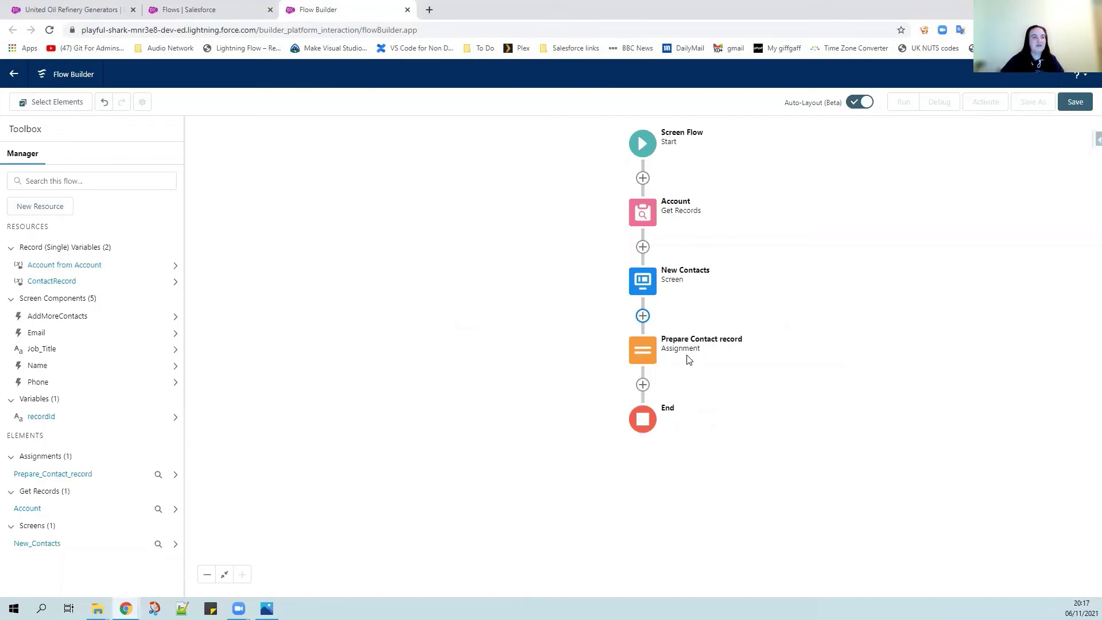
Add an Assignment after Prepare Contact record, labelled "Add to ContactsForCreation" and described as "Add prepared contact to the collection of contacts for creation".
{"action": "left_click", "coordinate": [642, 385]}
{"action": "scroll", "coordinate": [597, 517], "scroll_direction": "down", "scroll_amount": 2}
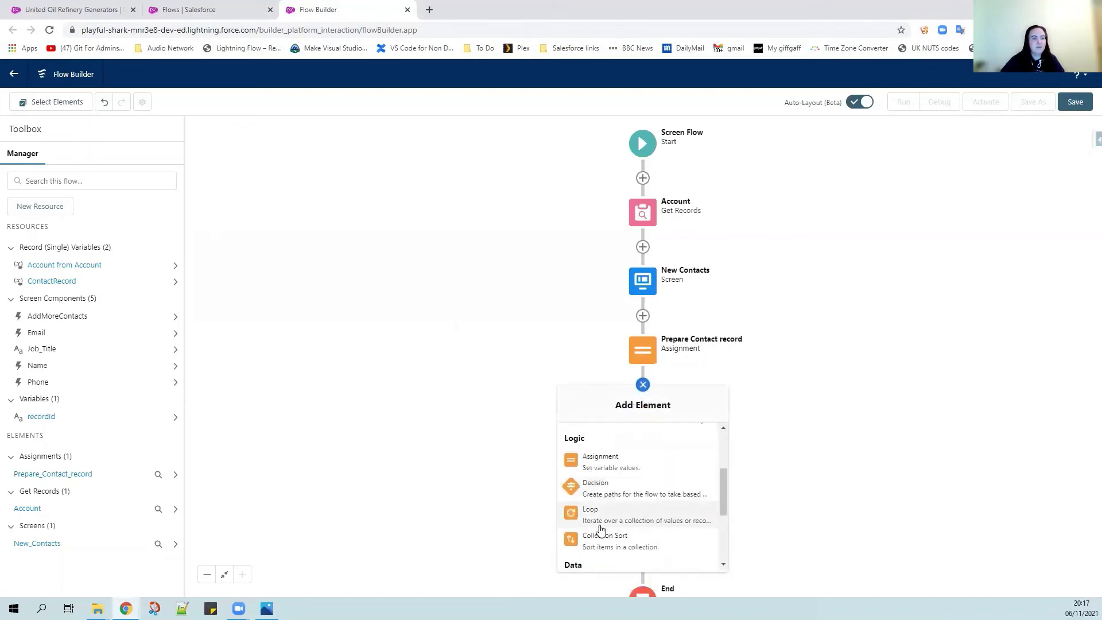
{"action": "left_click", "coordinate": [610, 462]}
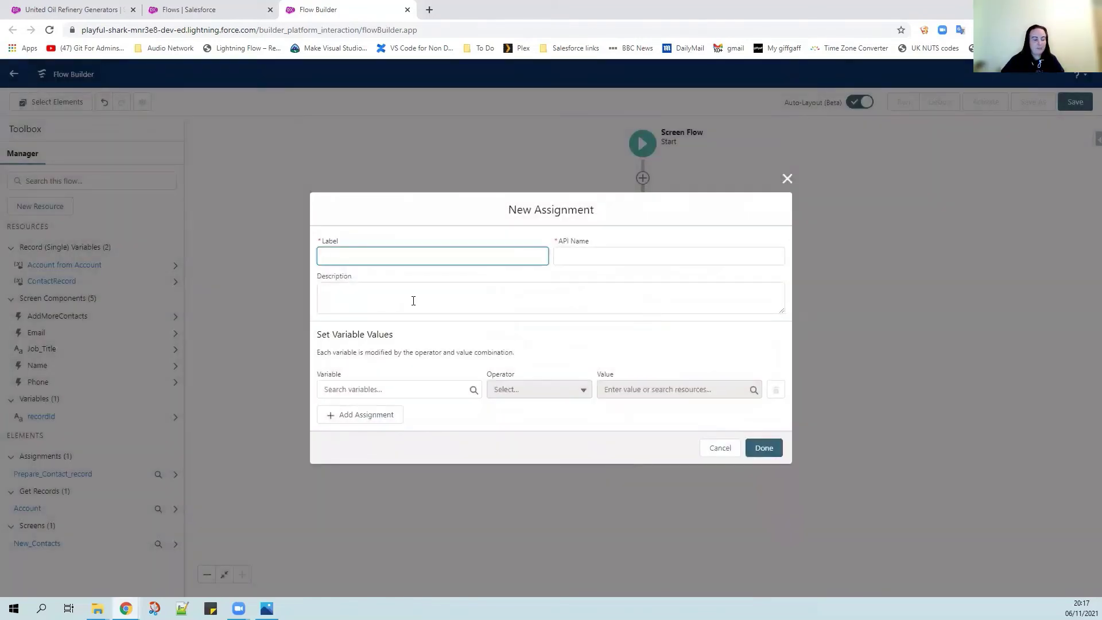
{"action": "type", "text": "Add to Contacts"}
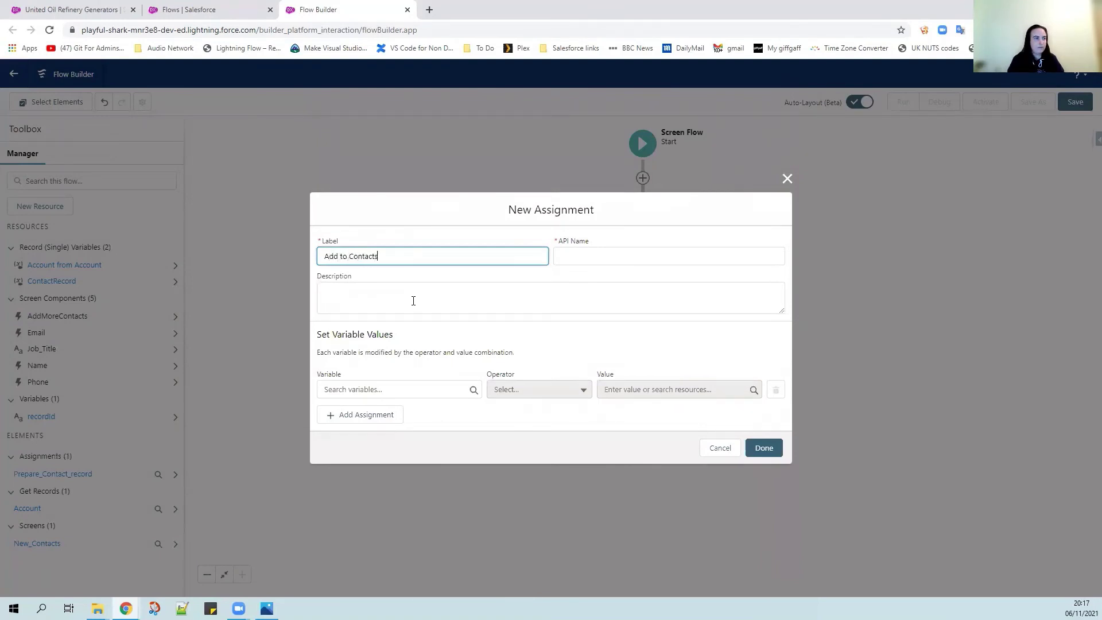
{"action": "type", "text": "ForCreation"}
{"action": "key", "text": "Tab"}
{"action": "key", "text": "Tab"}
{"action": "type", "text": "Add prepared conta"}
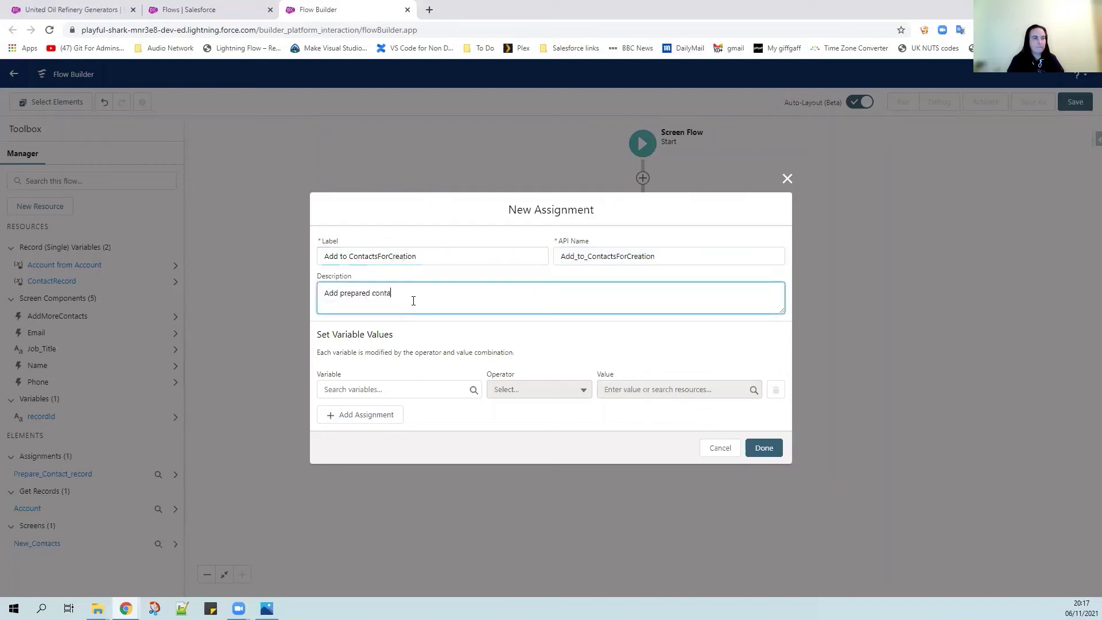
{"action": "type", "text": "ct to the collection of contacts for creation"}
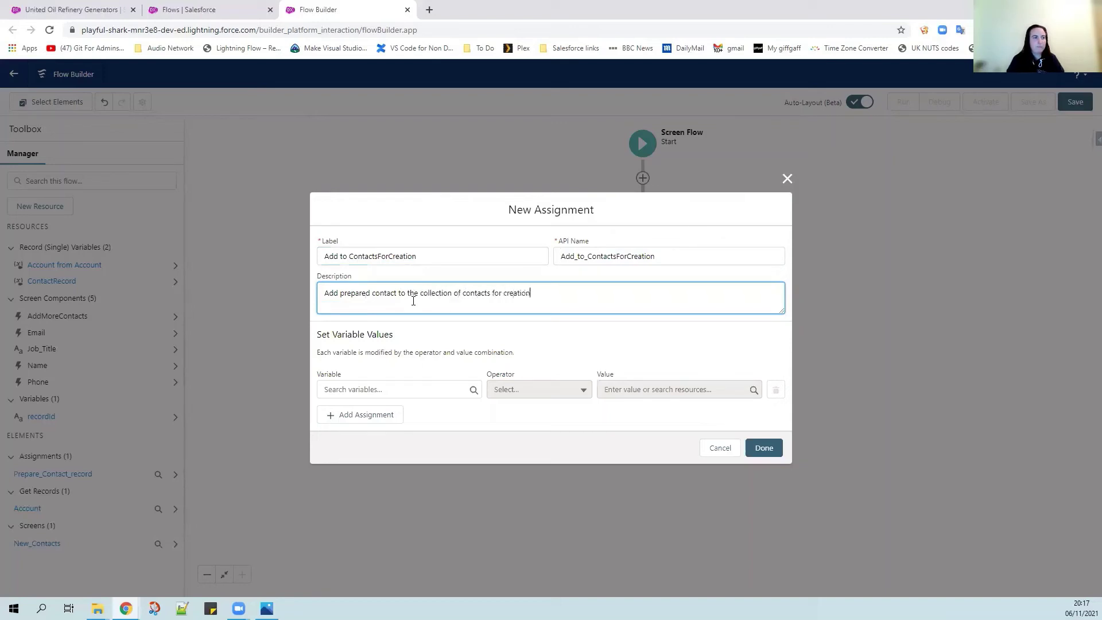
Start a new Variable resource for the assignment's variable, with API name ContactsForCreation and description "collection of contacts to be created".
{"action": "left_click", "coordinate": [389, 390]}
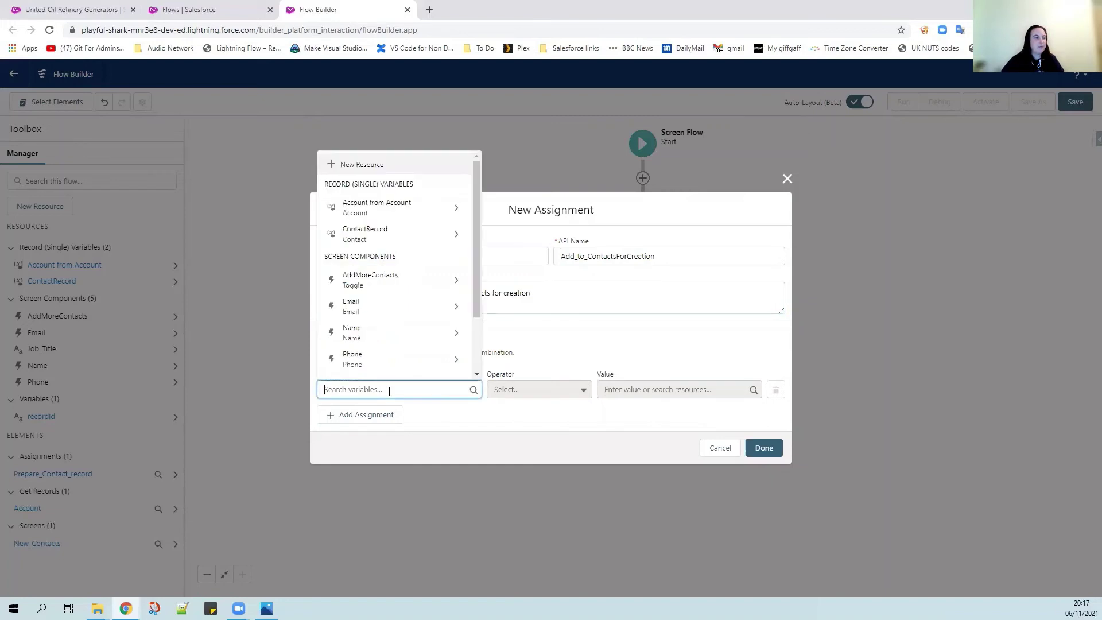
{"action": "left_click", "coordinate": [378, 165]}
{"action": "left_click", "coordinate": [377, 289]}
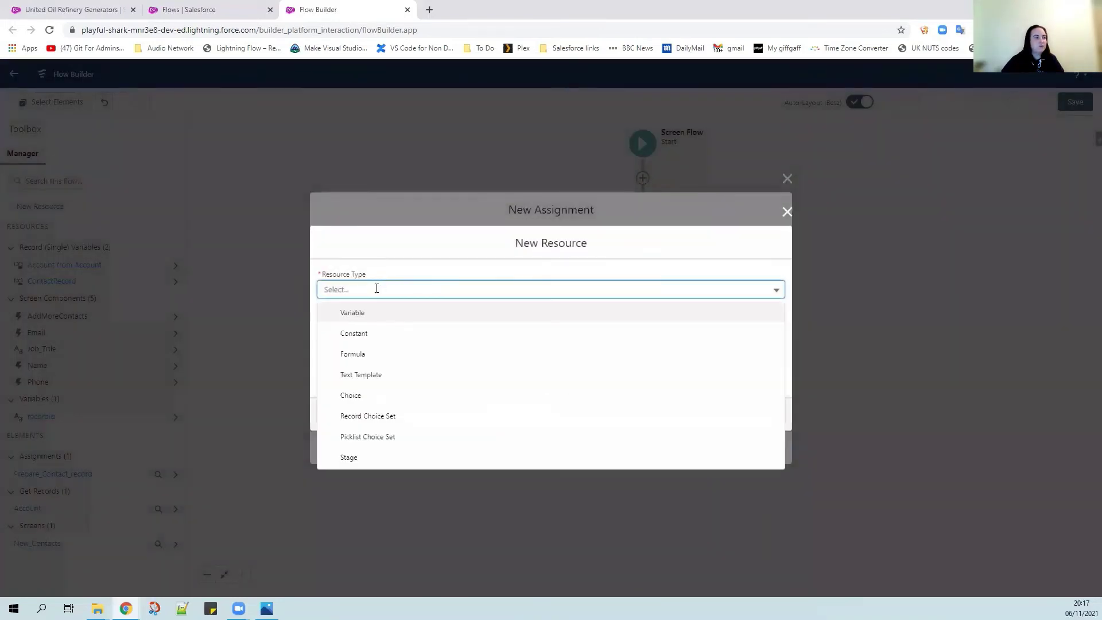
{"action": "left_click", "coordinate": [367, 315]}
{"action": "left_click", "coordinate": [365, 313]}
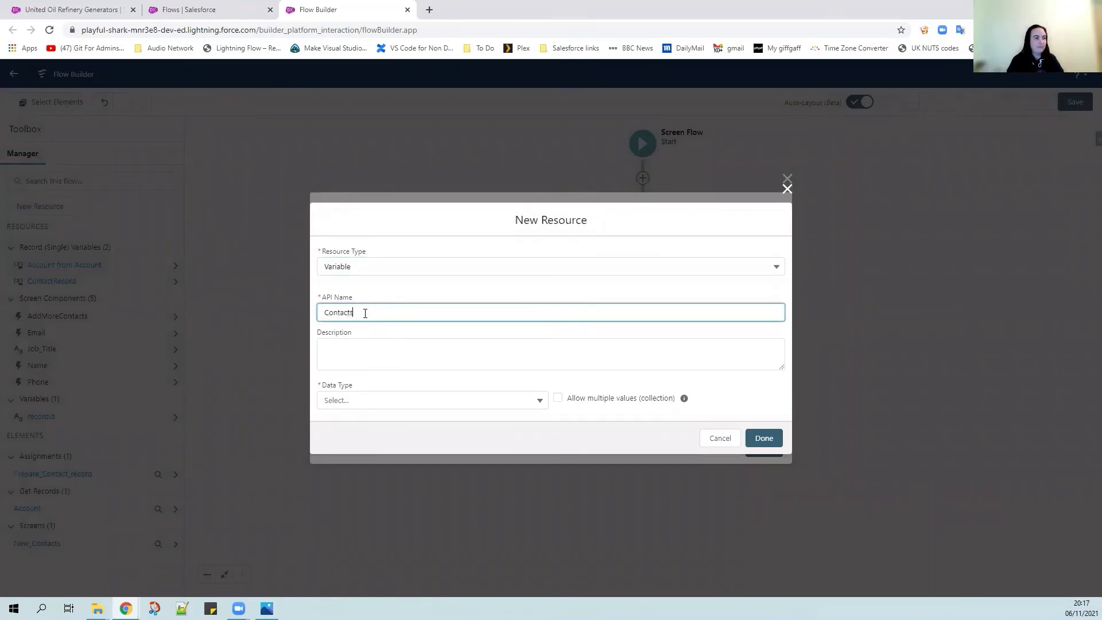
{"action": "type", "text": "ContactsForCreation"}
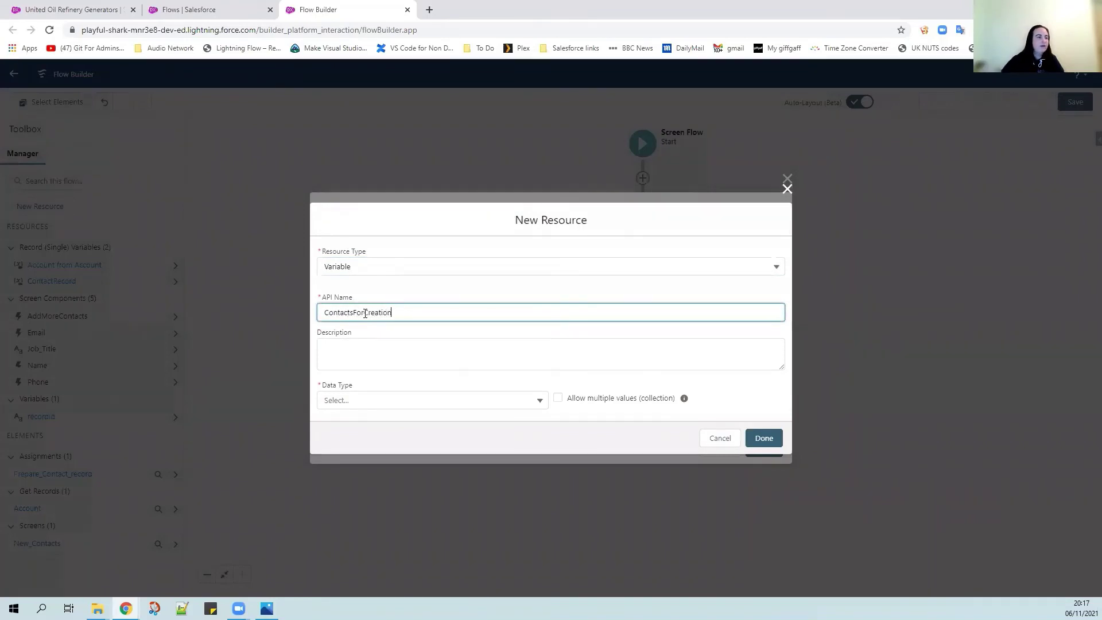
{"action": "double_click", "coordinate": [364, 312]}
{"action": "left_click", "coordinate": [362, 302]}
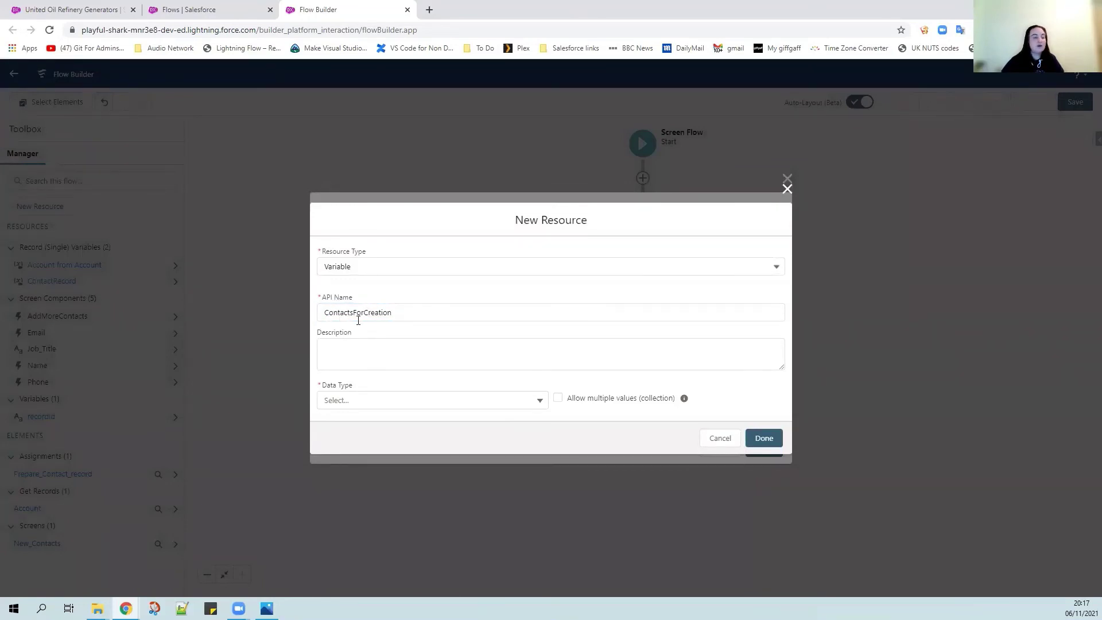
{"action": "left_click", "coordinate": [352, 349]}
{"action": "type", "text": "collection of contacts to be created"}
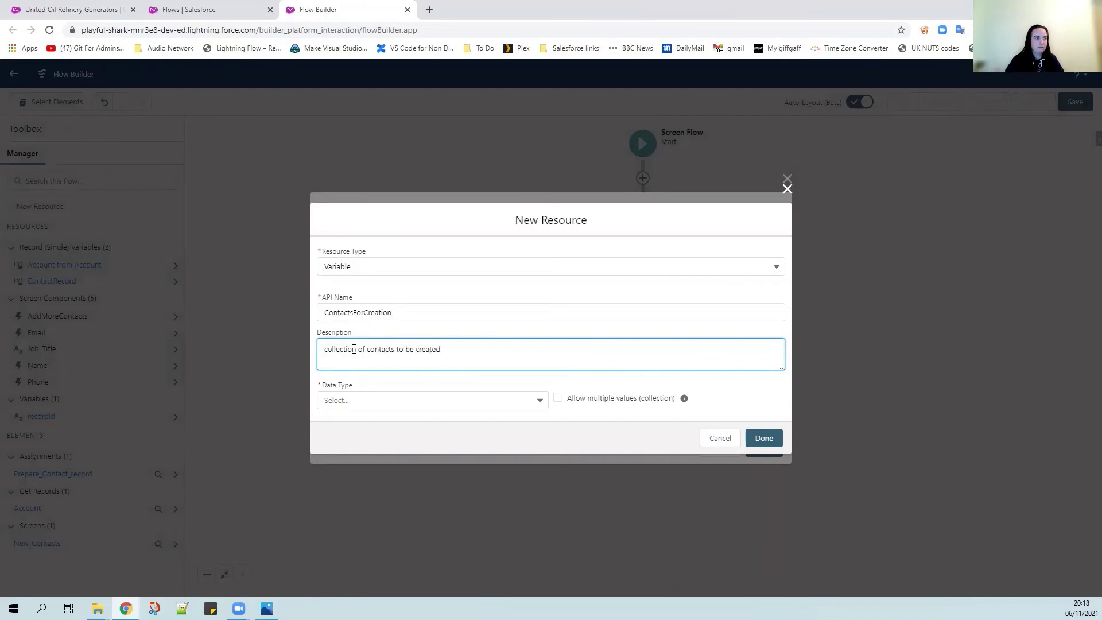
Give the ContactsForCreation variable the Record data type and Contact object, allow multiple values (collection), and finish the resource.
{"action": "left_click", "coordinate": [364, 400]}
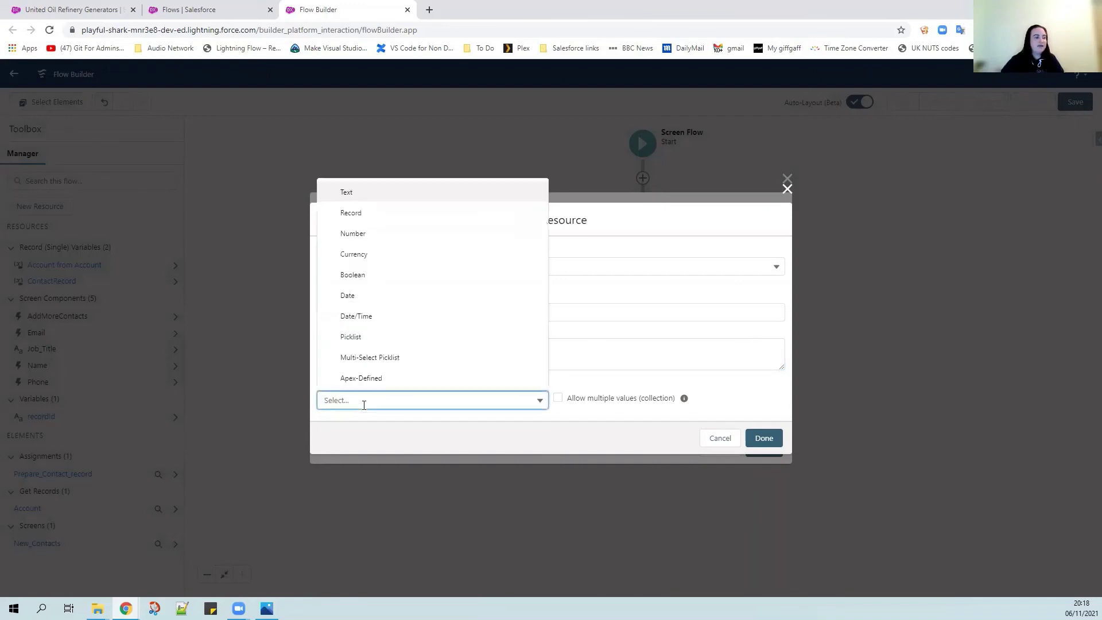
{"action": "left_click", "coordinate": [359, 221]}
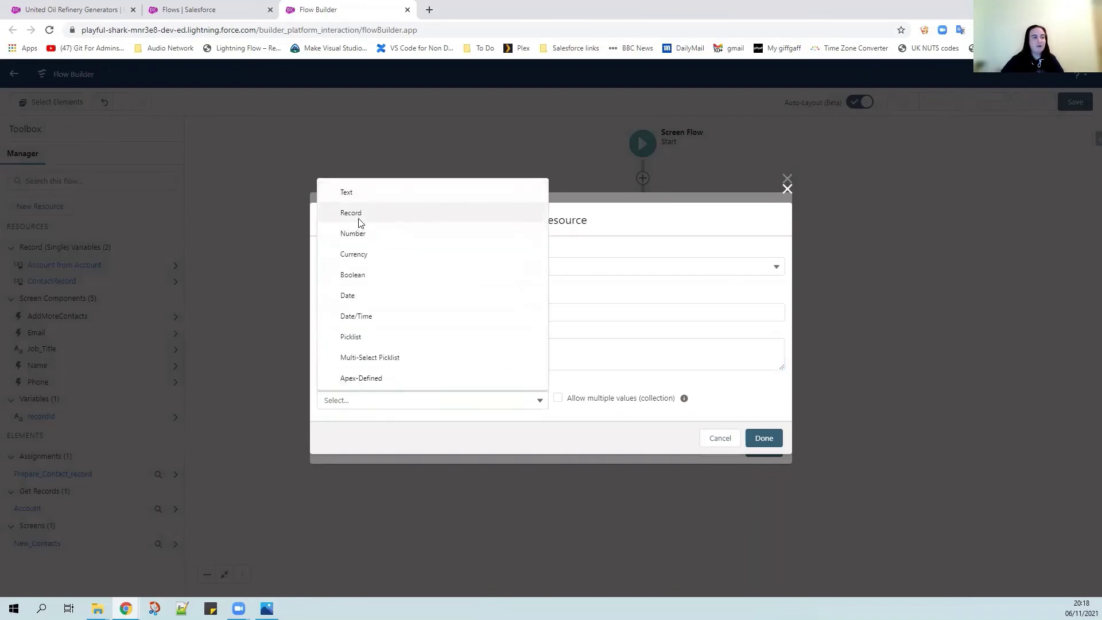
{"action": "left_click", "coordinate": [411, 399]}
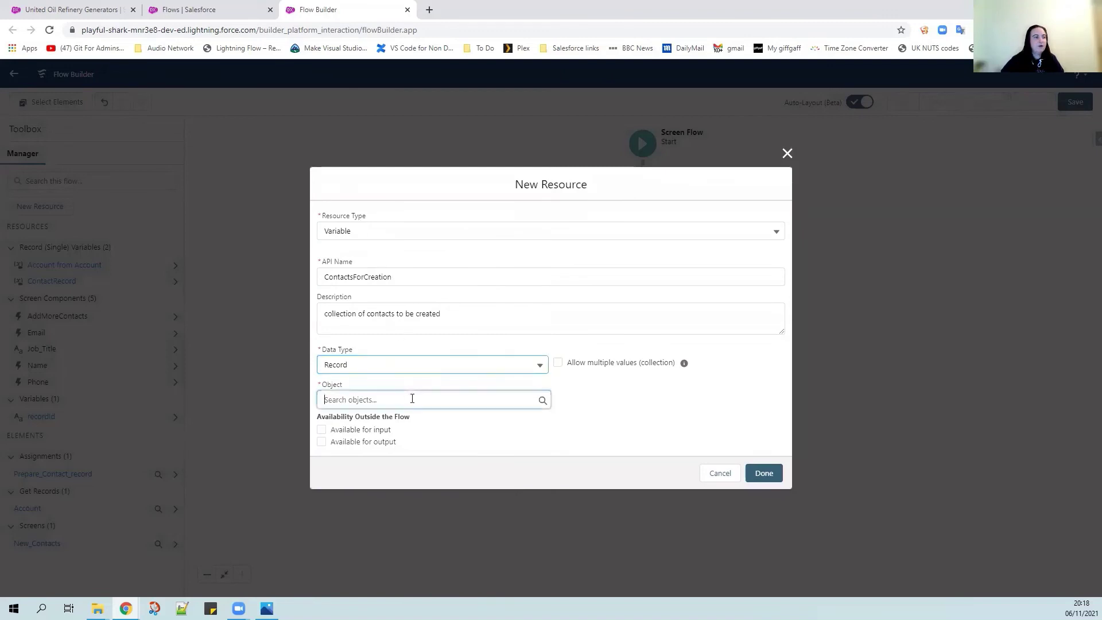
{"action": "type", "text": "conta"}
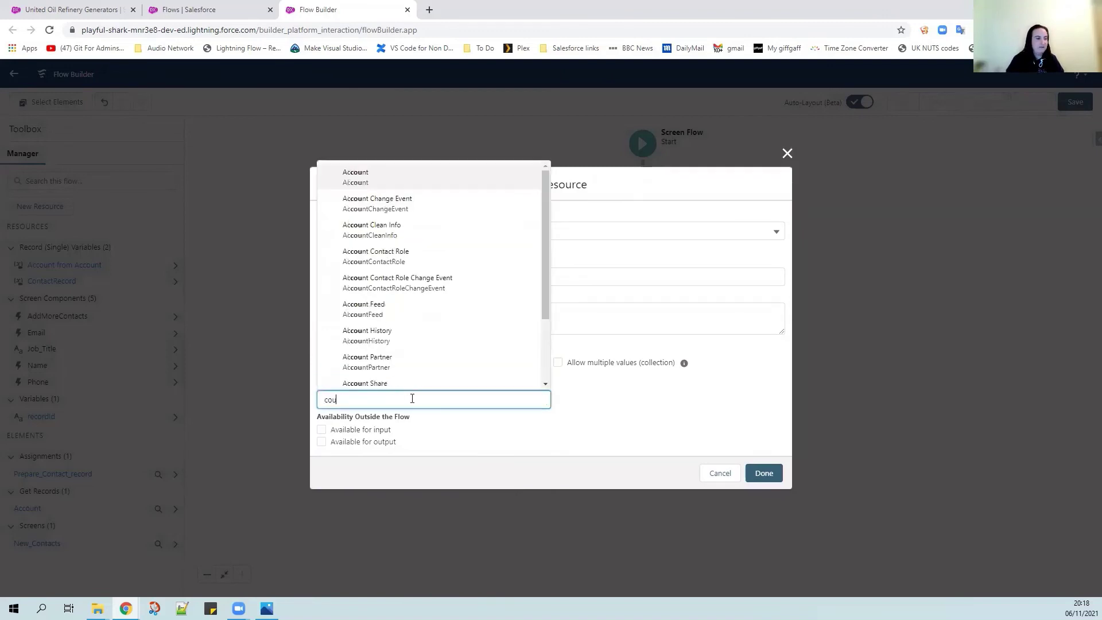
{"action": "left_click", "coordinate": [376, 262]}
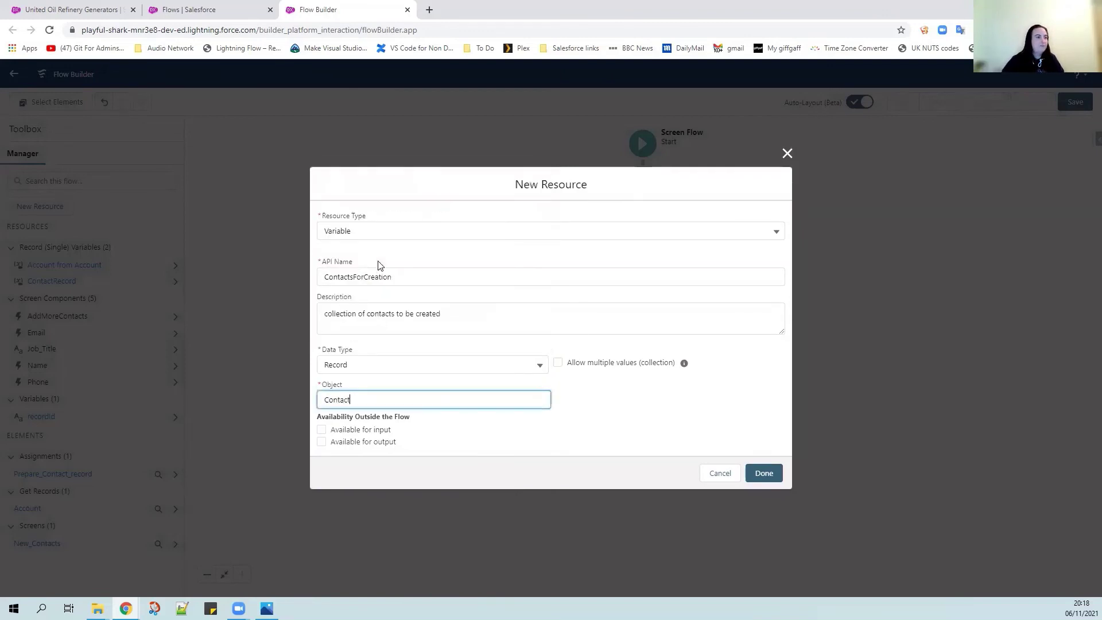
{"action": "left_click", "coordinate": [560, 363]}
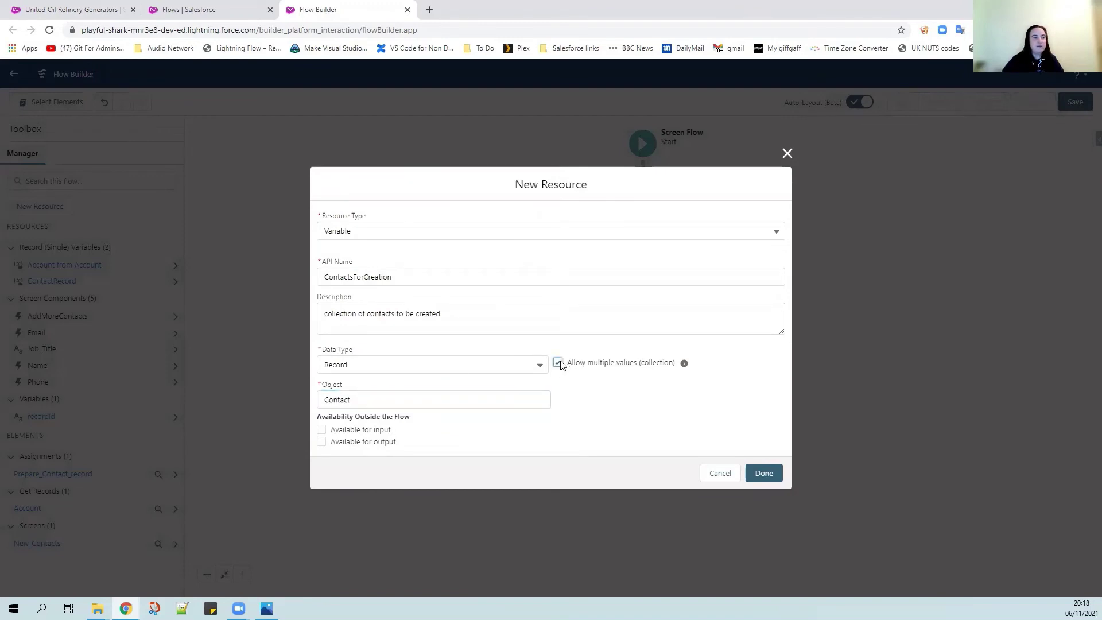
{"action": "left_click", "coordinate": [763, 473]}
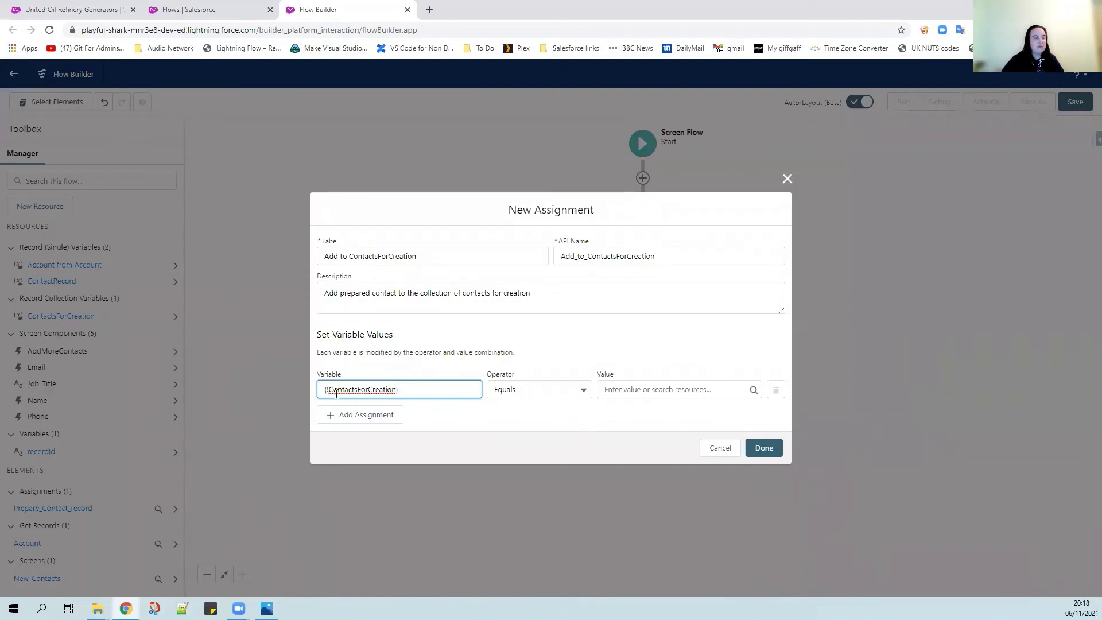
Set the assignment row to Add ContactRecord to ContactsForCreation, and finish the assignment.
{"action": "left_click", "coordinate": [523, 388]}
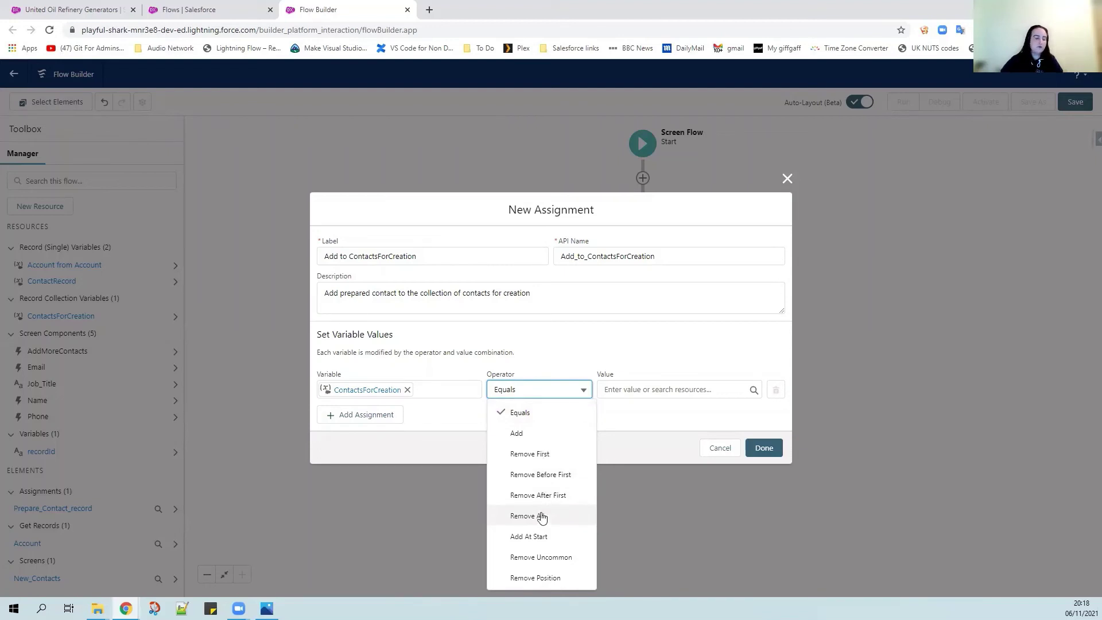
{"action": "left_click", "coordinate": [526, 438]}
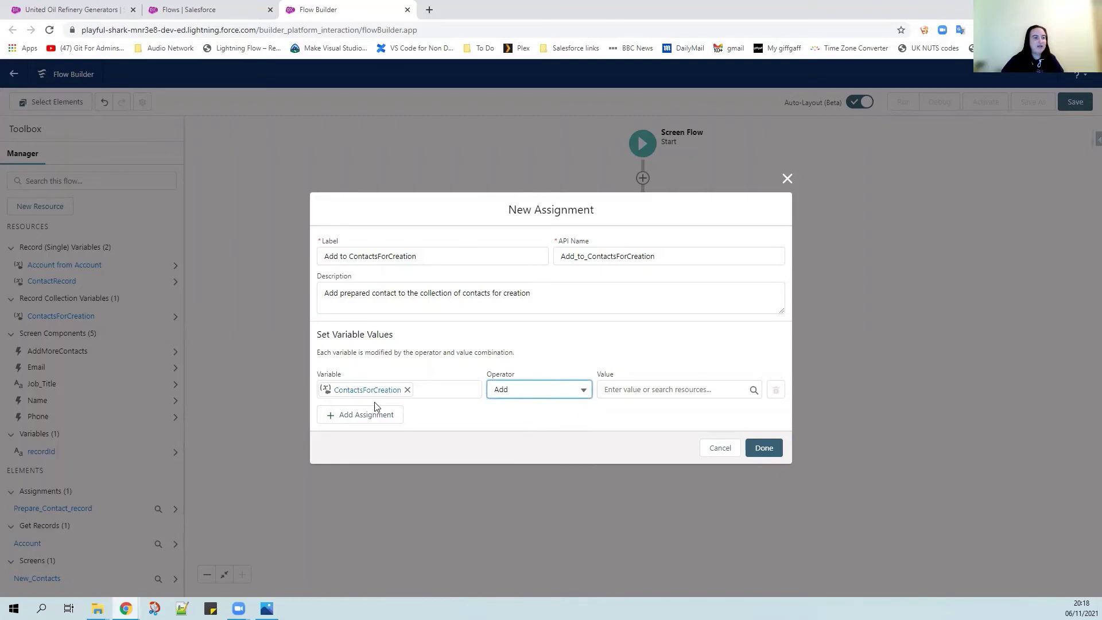
{"action": "left_click", "coordinate": [645, 389]}
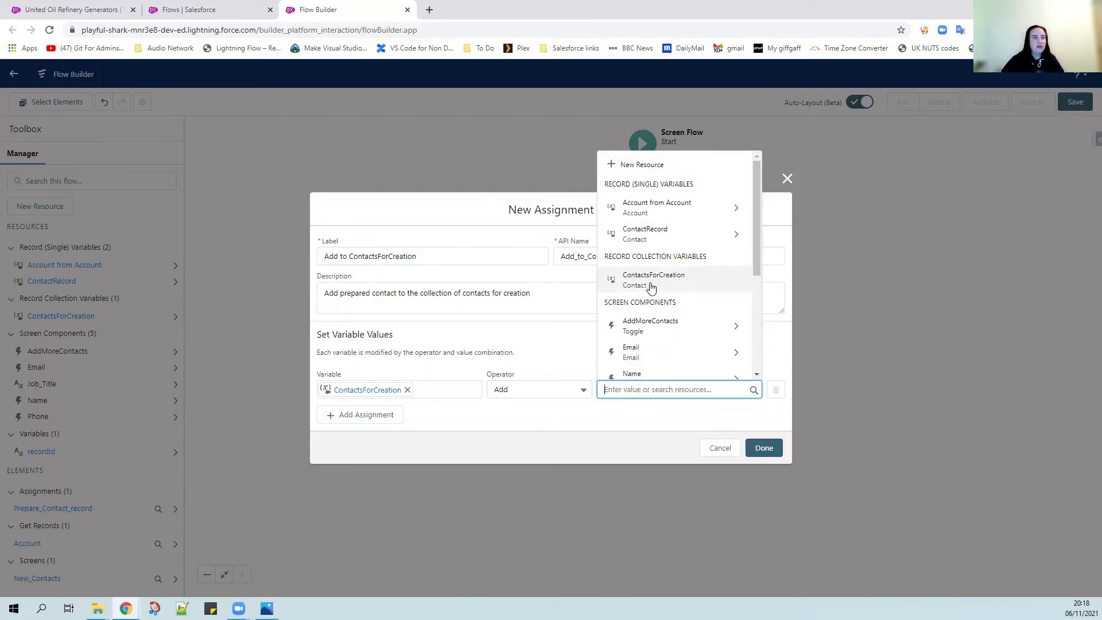
{"action": "left_click", "coordinate": [640, 240]}
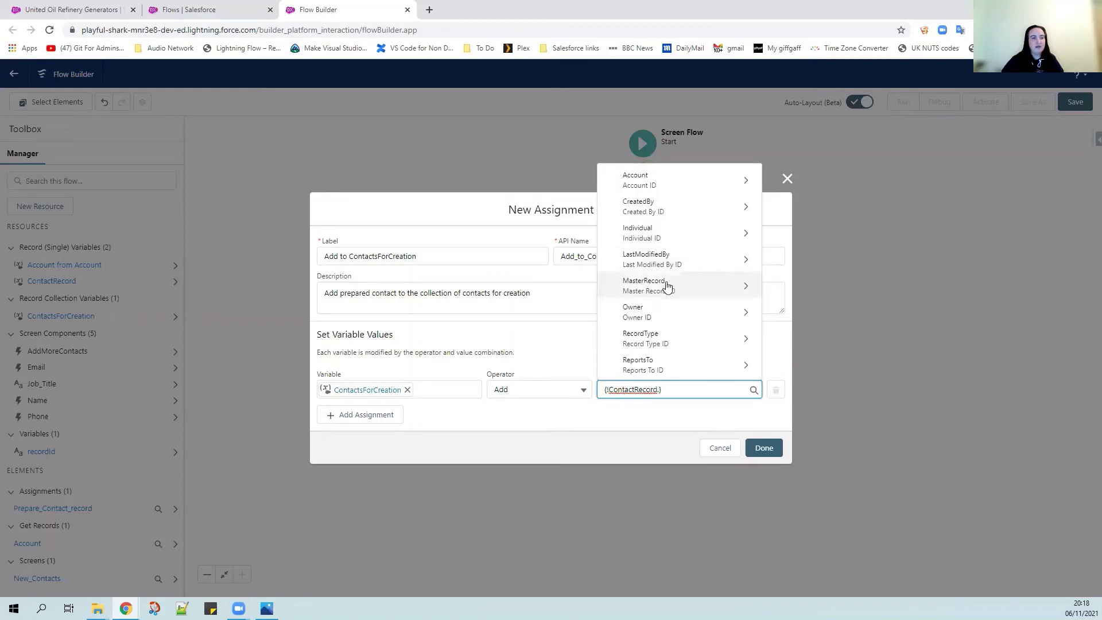
{"action": "left_click", "coordinate": [578, 346]}
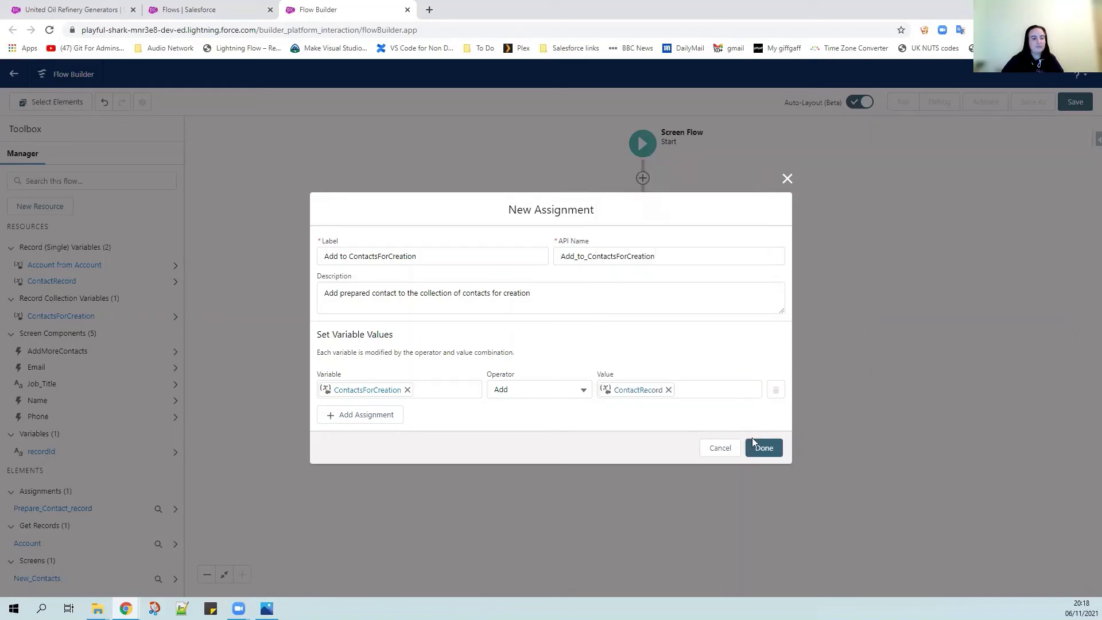
{"action": "left_click", "coordinate": [762, 449]}
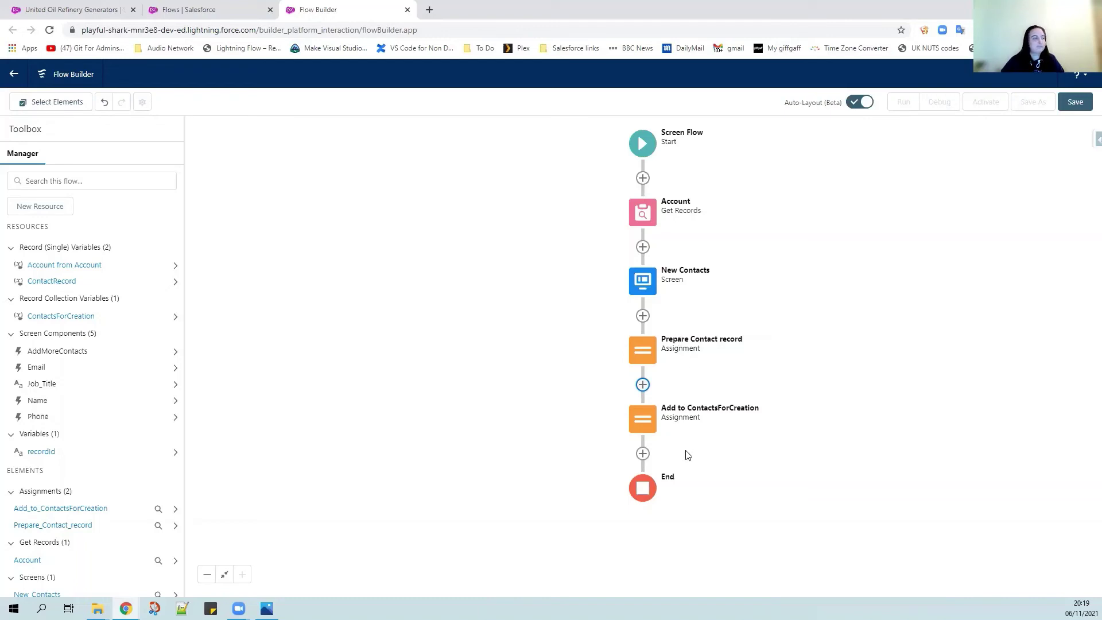
Add a Decision after Add to ContactsForCreation, labelled "Add More?" with the description "Are there more contacts to be created".
{"action": "left_click_drag", "start_coordinate": [726, 494], "coordinate": [723, 342]}
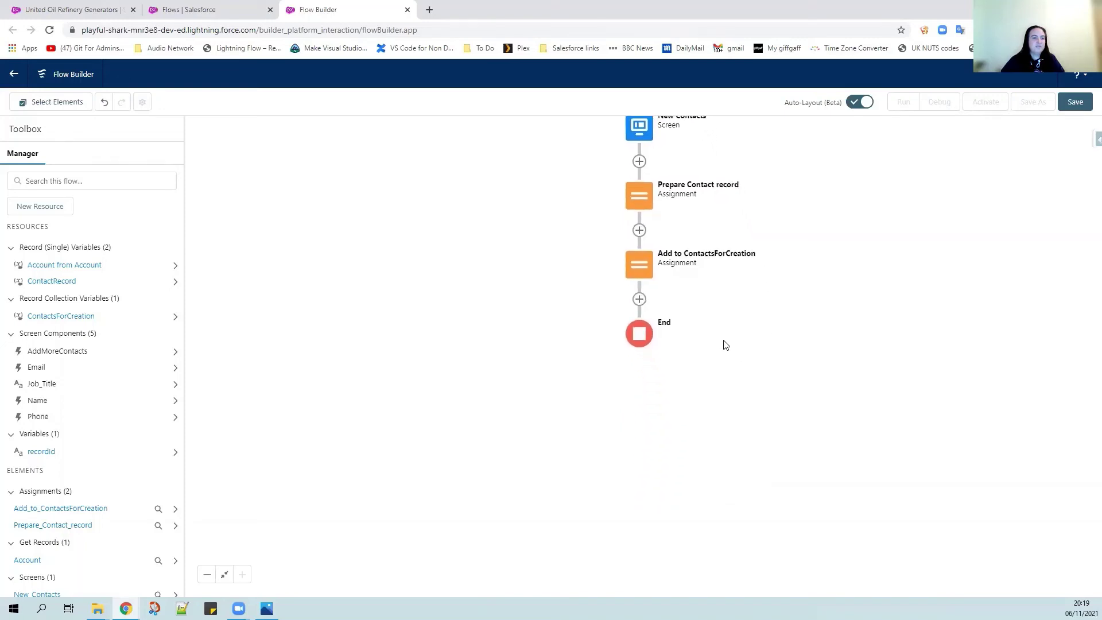
{"action": "left_click", "coordinate": [638, 300]}
{"action": "scroll", "coordinate": [635, 396], "scroll_direction": "down", "scroll_amount": 3}
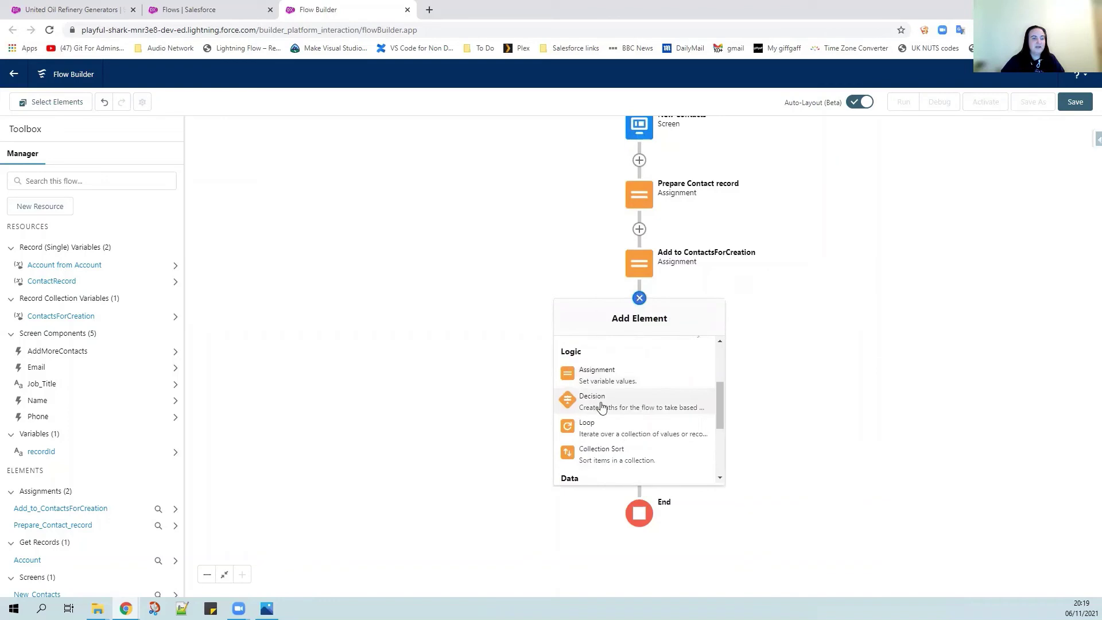
{"action": "left_click", "coordinate": [600, 402]}
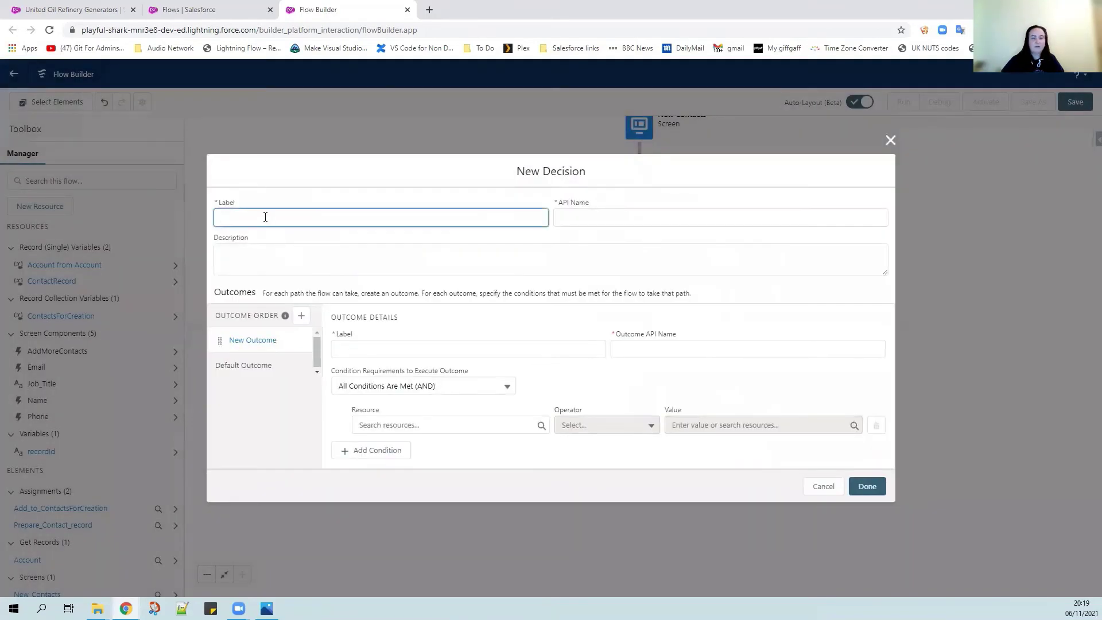
{"action": "type", "text": "Add More?"}
{"action": "key", "text": "Tab"}
{"action": "key", "text": "Tab"}
{"action": "type", "text": "Are there more contacts to be created"}
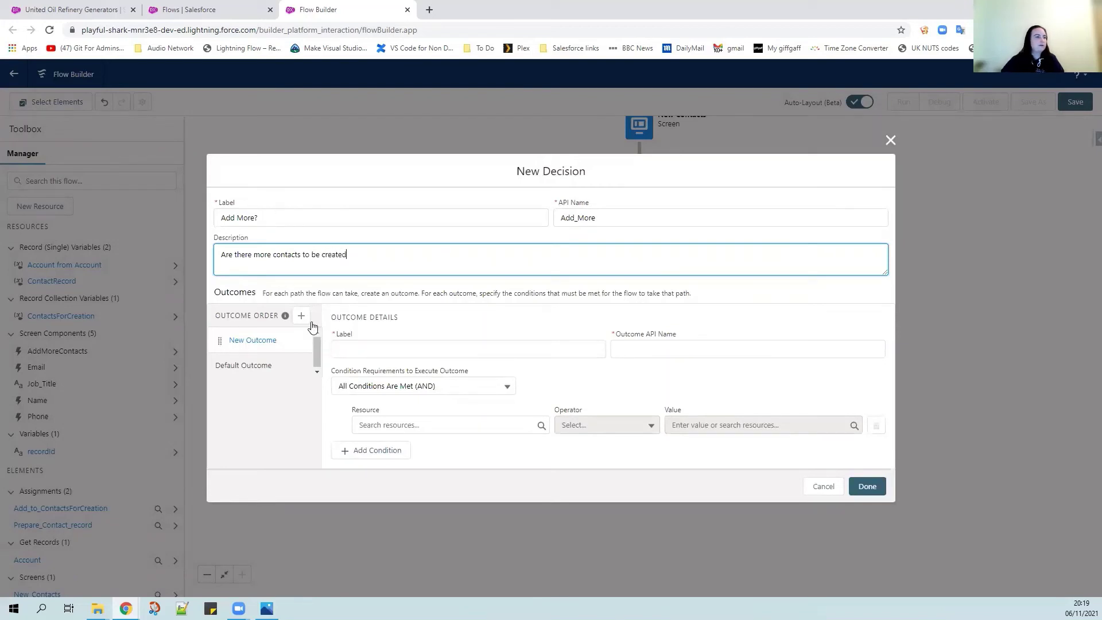
Label the decision's new outcome Yes_AddMore.
{"action": "left_click", "coordinate": [368, 331]}
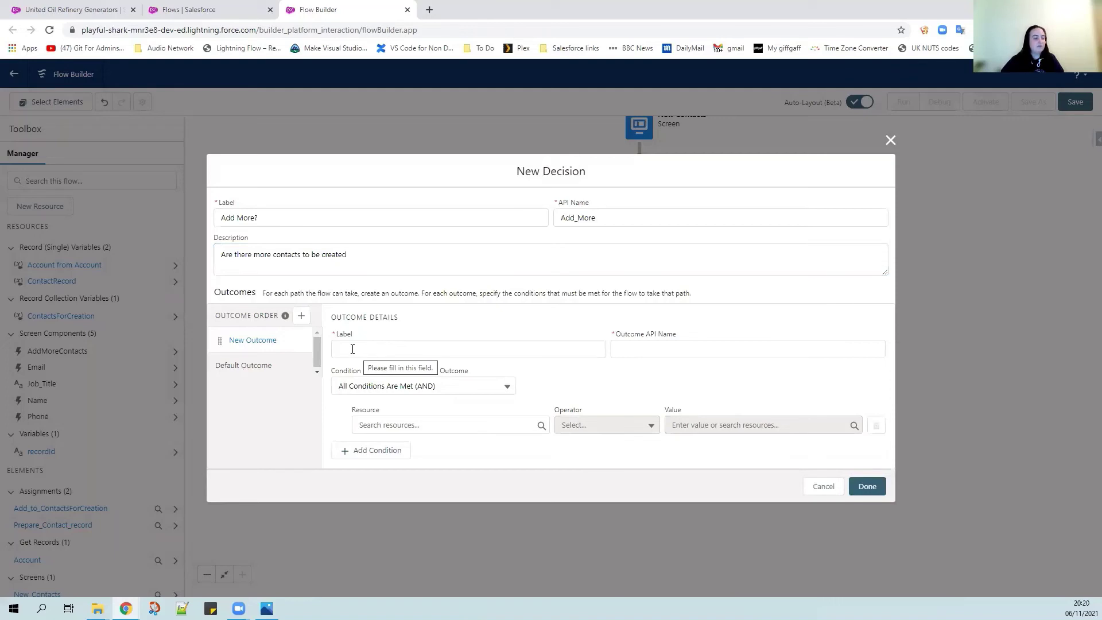
{"action": "left_click", "coordinate": [352, 348]}
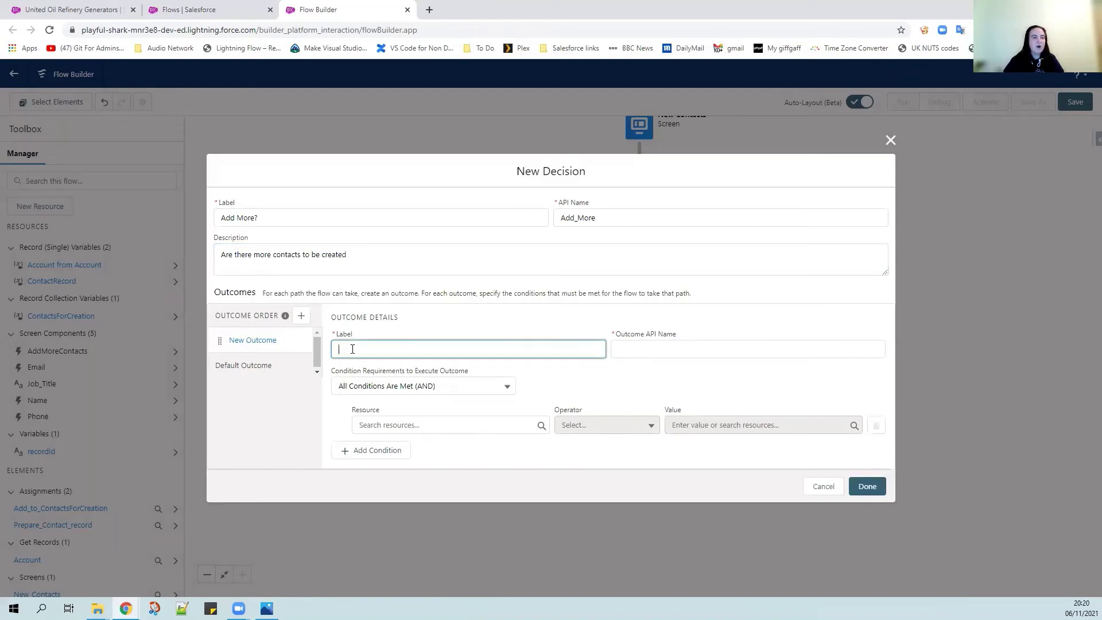
{"action": "type", "text": "Yes_ AddMore"}
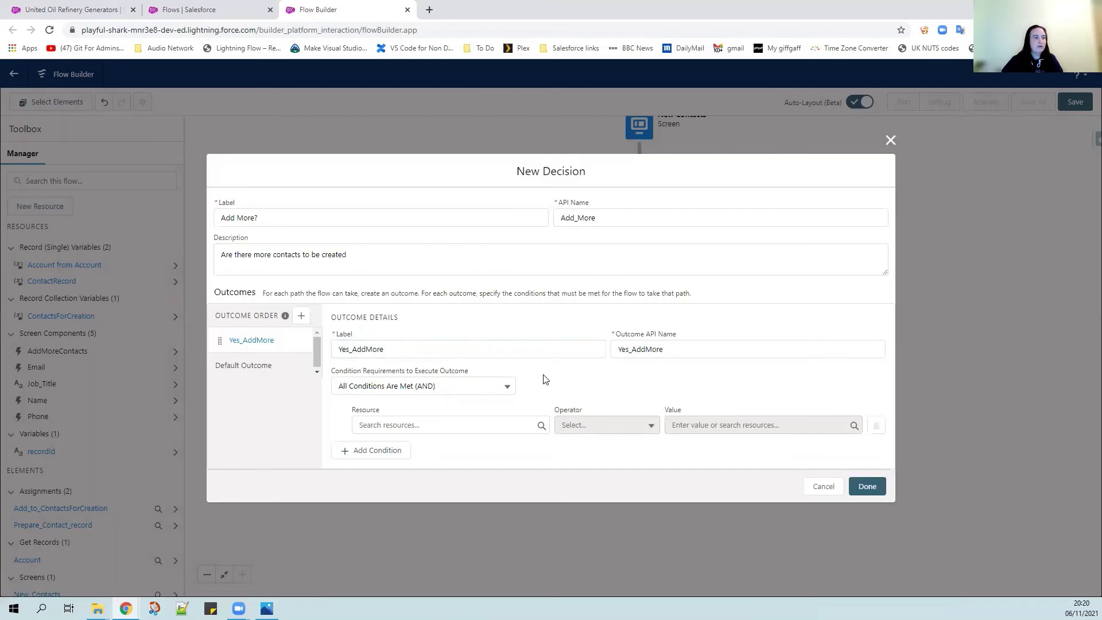
Set the Yes_AddMore outcome's condition to AddMoreContacts > Value Equals True ($GlobalConstant.True).
{"action": "left_click", "coordinate": [413, 428]}
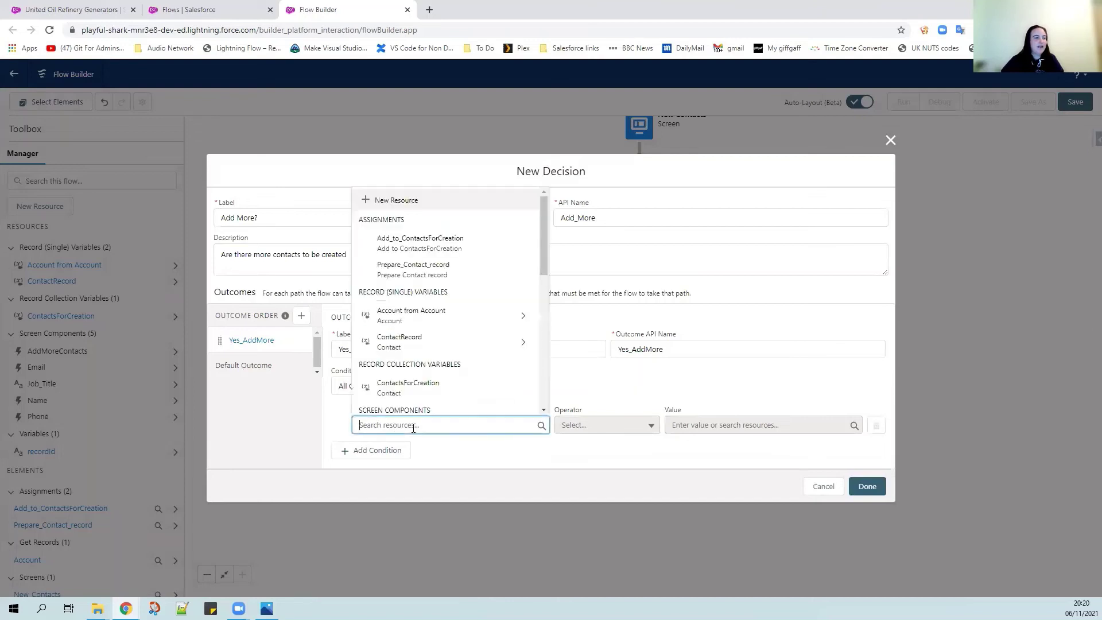
{"action": "scroll", "coordinate": [422, 350], "scroll_direction": "down", "scroll_amount": 1}
{"action": "scroll", "coordinate": [422, 350], "scroll_direction": "down", "scroll_amount": 2}
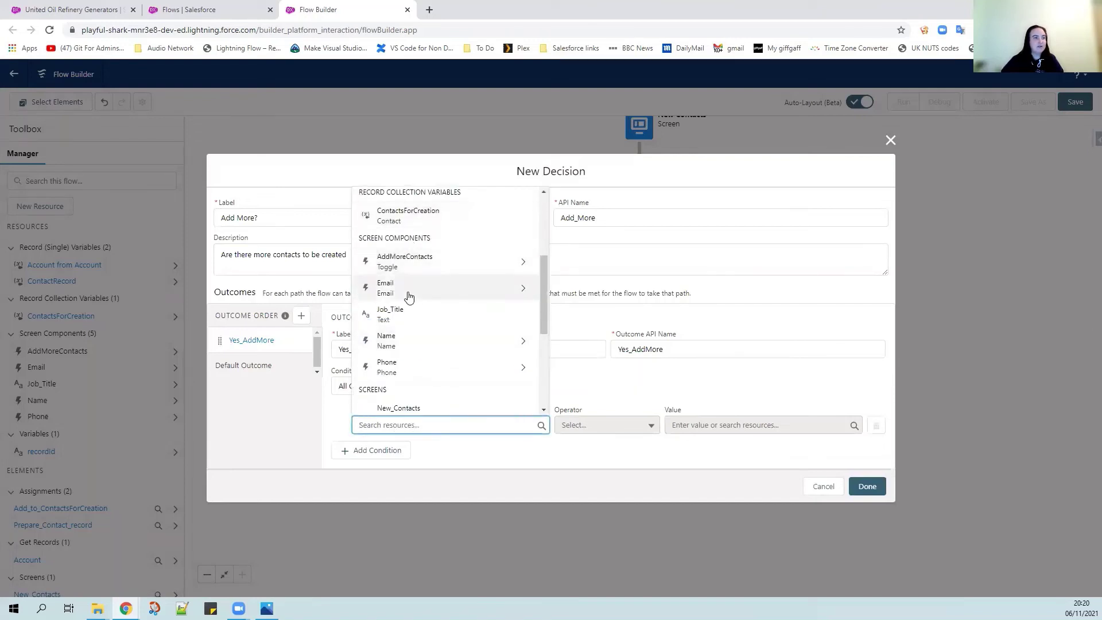
{"action": "left_click", "coordinate": [408, 261]}
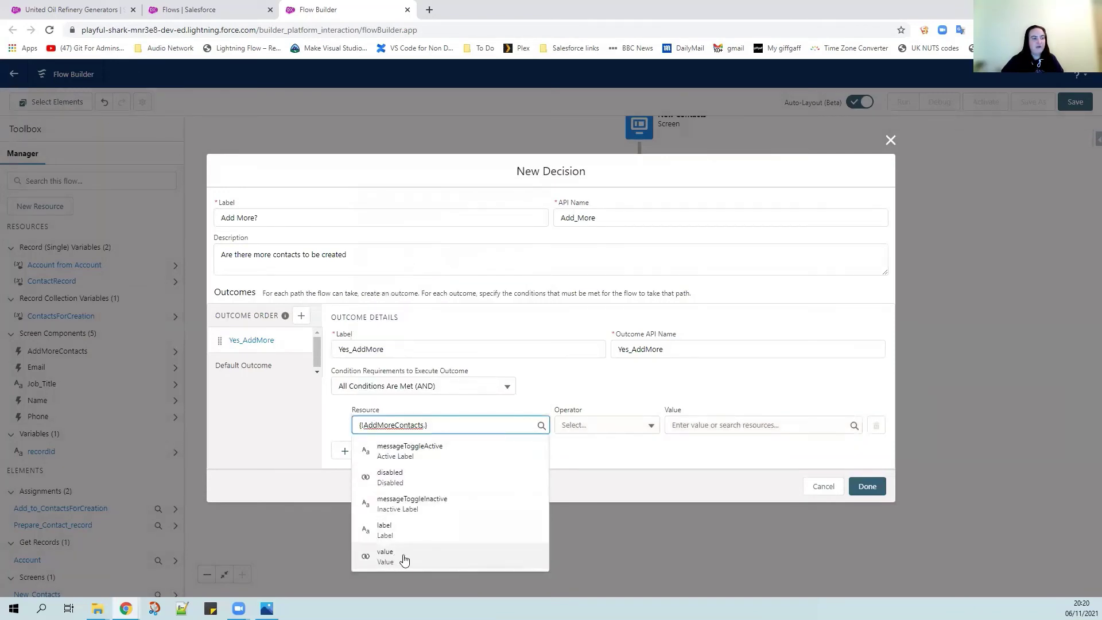
{"action": "left_click", "coordinate": [404, 556]}
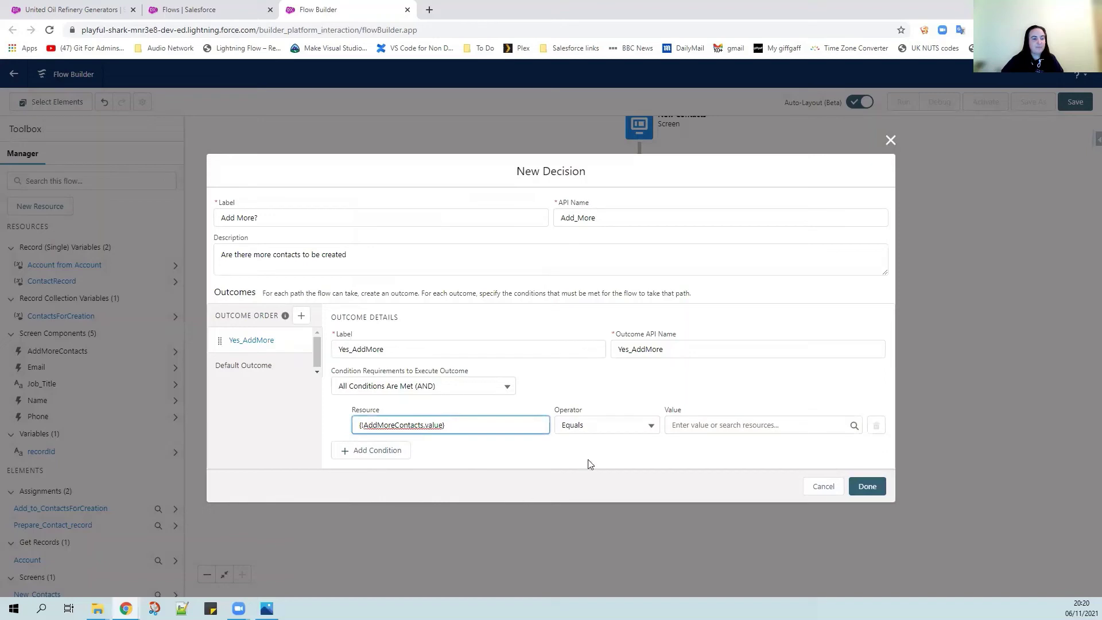
{"action": "left_click", "coordinate": [693, 424]}
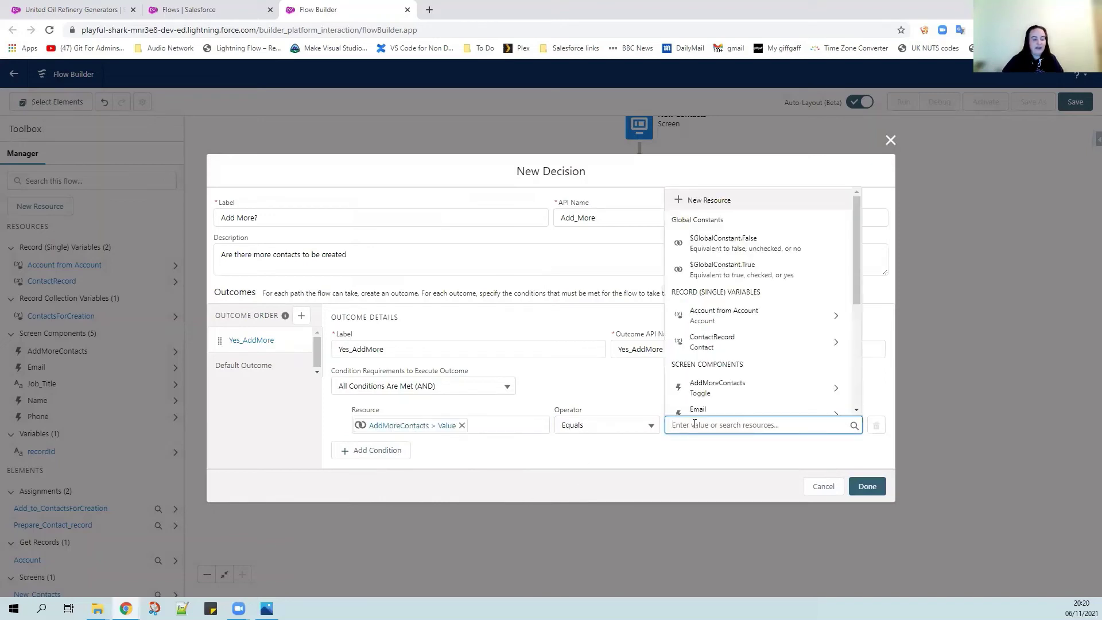
{"action": "type", "text": "tru"}
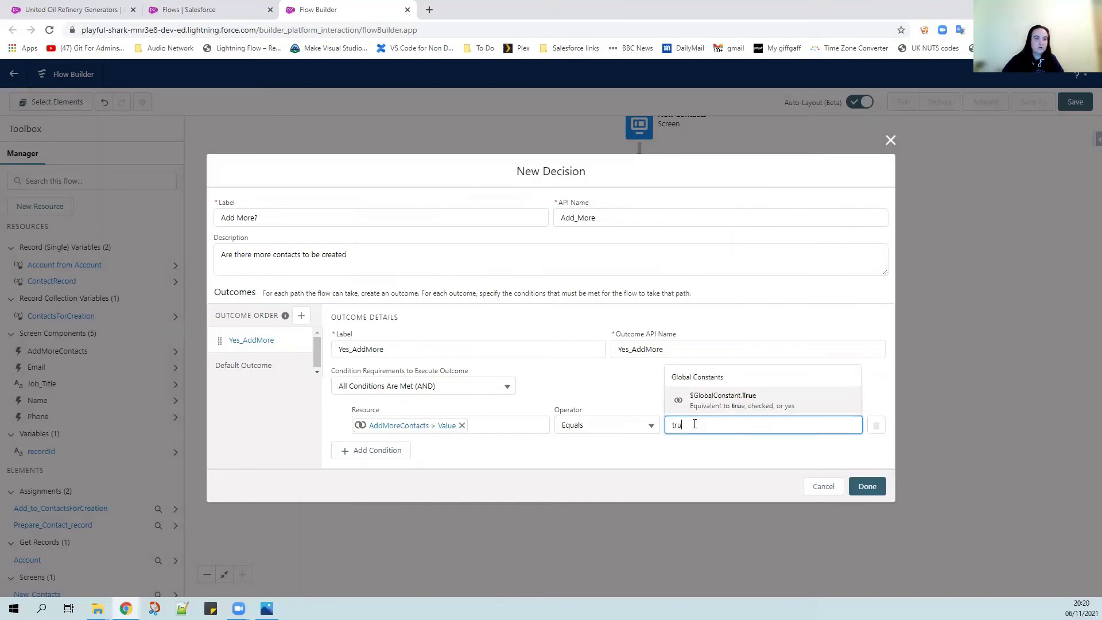
{"action": "left_click", "coordinate": [731, 410]}
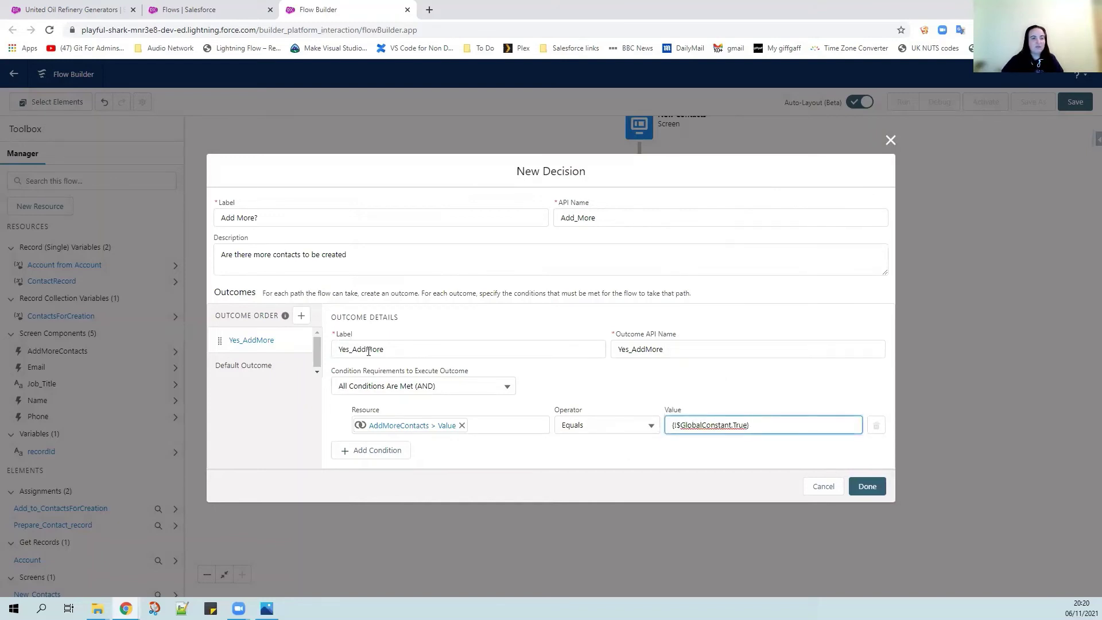
{"action": "left_click", "coordinate": [597, 386]}
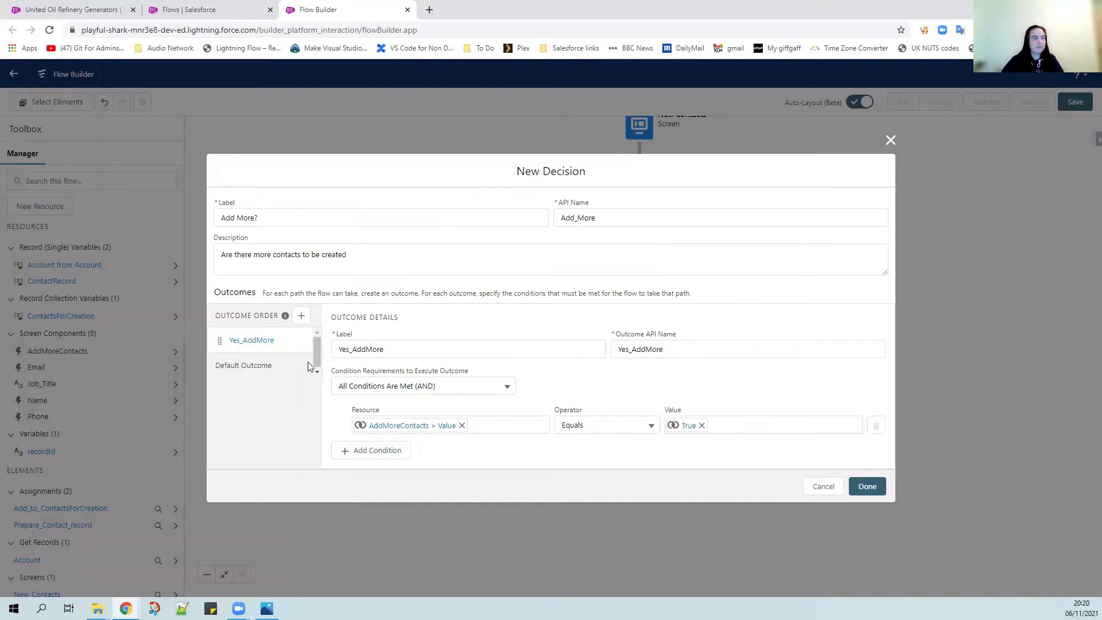
Rename the decision's default outcome No_WeAreDone and finish the decision.
{"action": "left_click", "coordinate": [244, 366]}
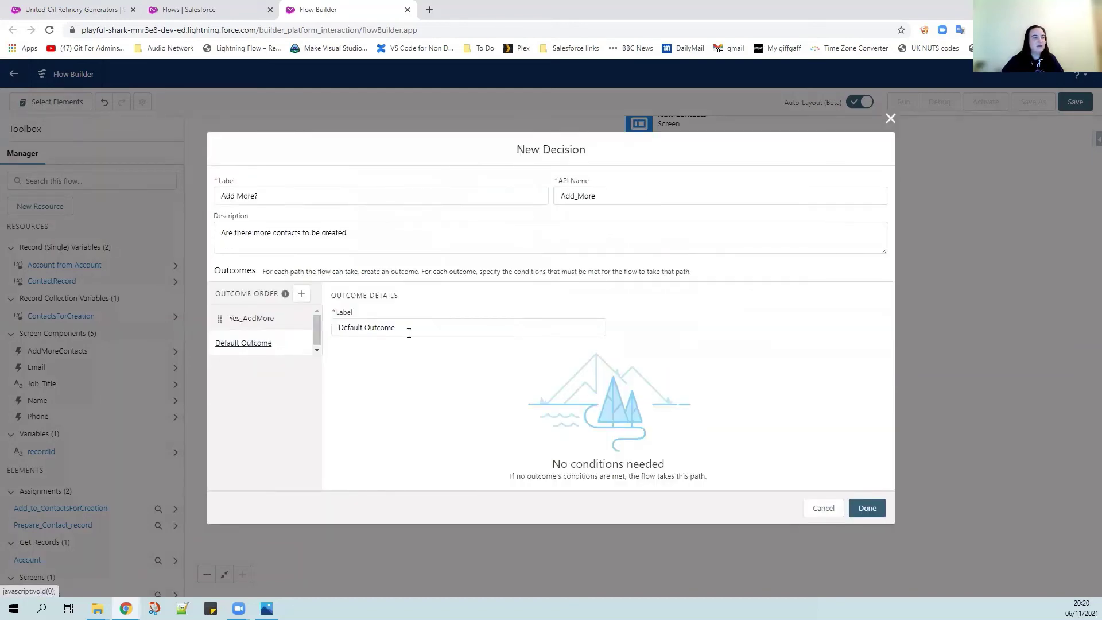
{"action": "left_click_drag", "start_coordinate": [406, 327], "coordinate": [335, 325]}
{"action": "type", "text": "No_"}
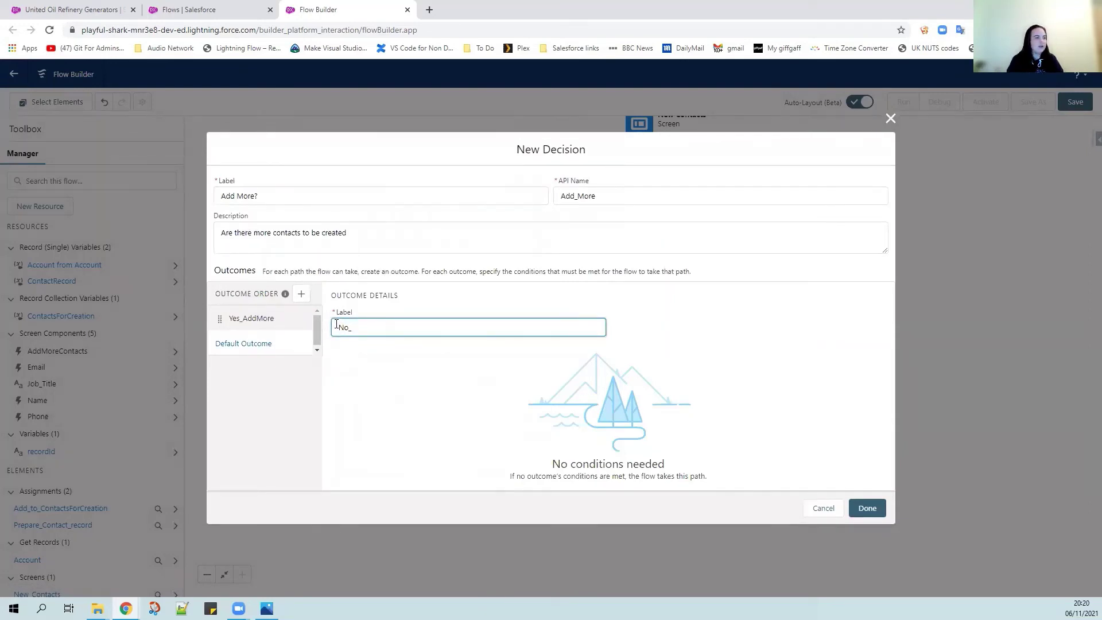
{"action": "type", "text": " WeAreDone"}
{"action": "left_click", "coordinate": [867, 509]}
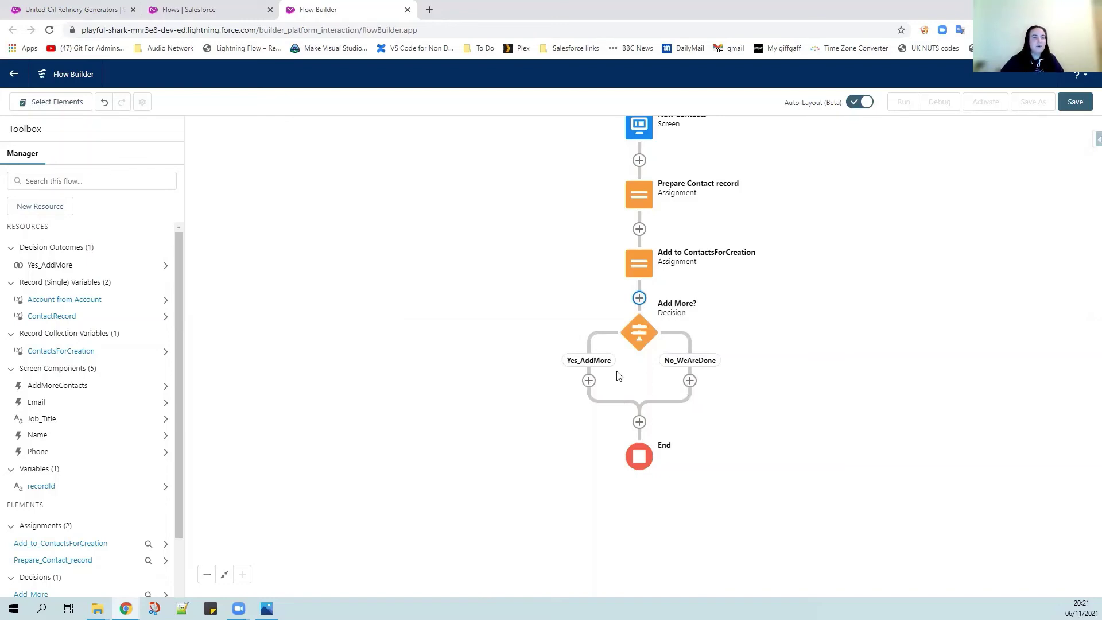
Connect the Yes_AddMore path back to the New Contacts screen.
{"action": "scroll", "coordinate": [620, 378], "scroll_direction": "up", "scroll_amount": 1}
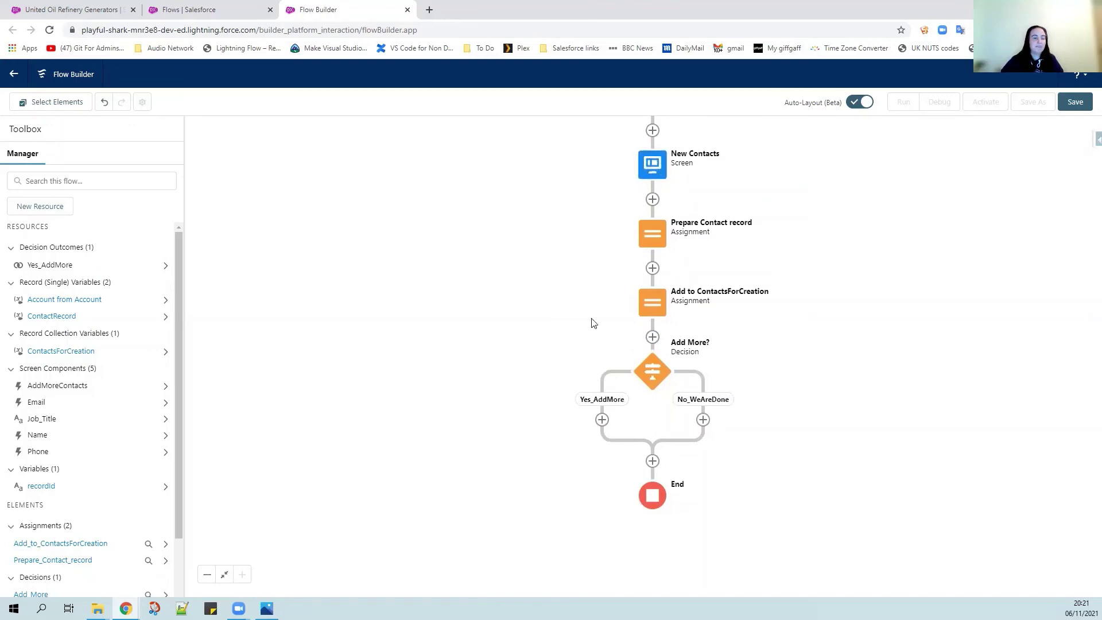
{"action": "left_click", "coordinate": [601, 420]}
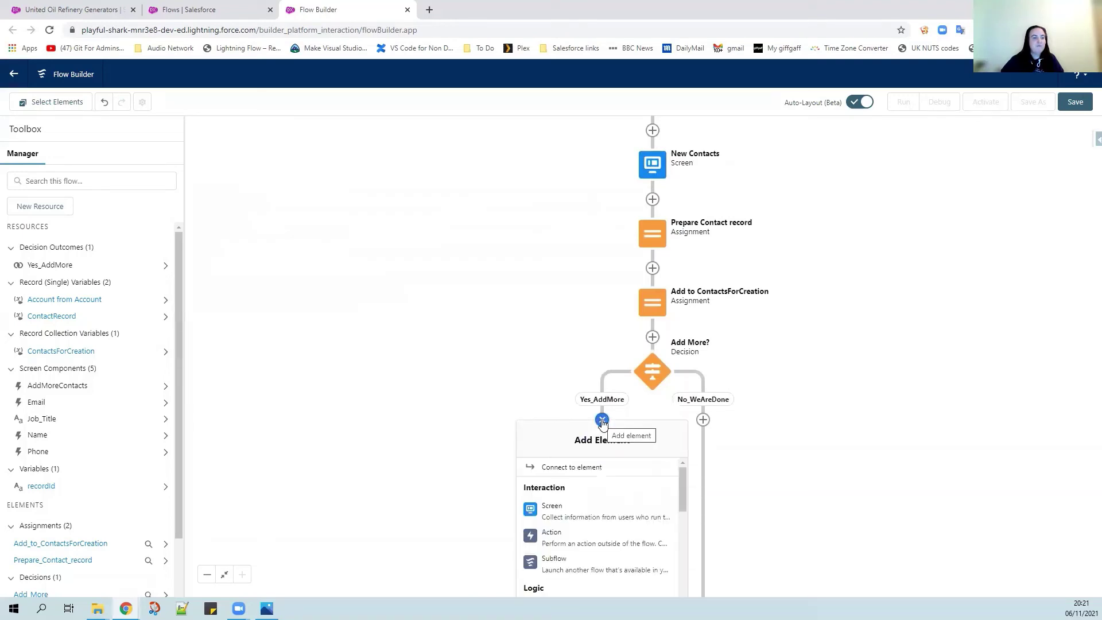
{"action": "left_click", "coordinate": [563, 469]}
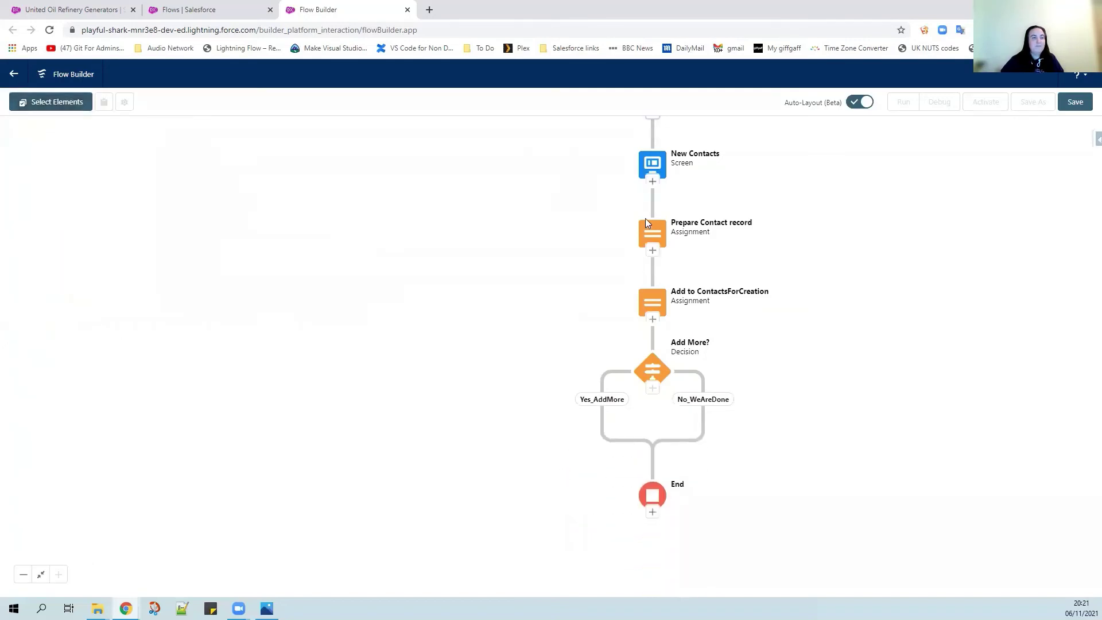
{"action": "left_click", "coordinate": [652, 182]}
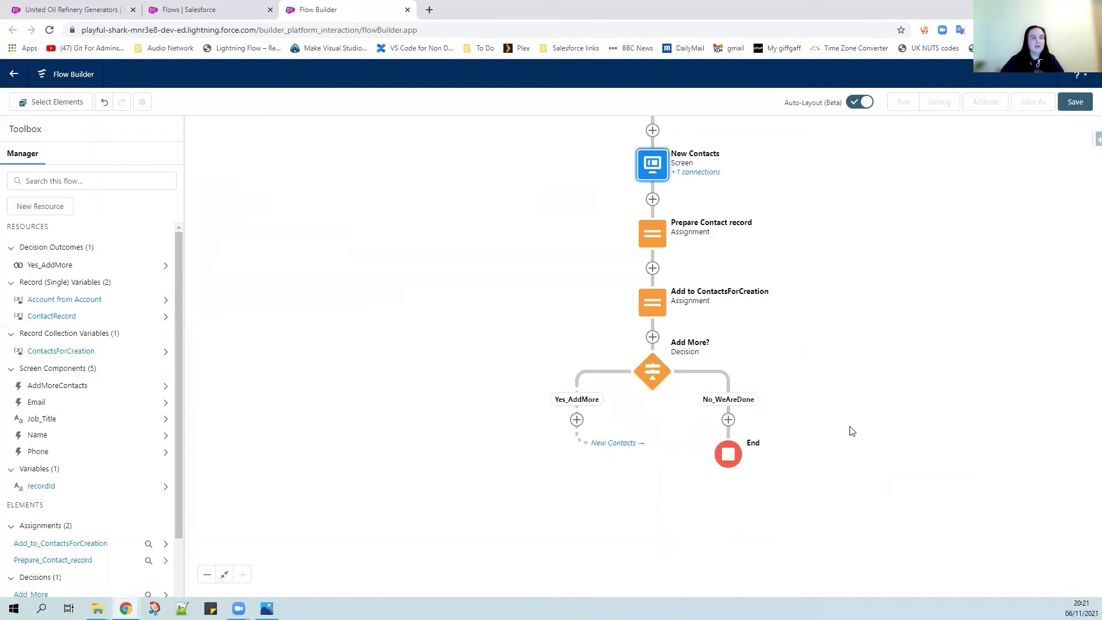
Add a Create Records element on the No_WeAreDone path, labelled "Create Contacts" with the description "create the contacts".
{"action": "left_click_drag", "start_coordinate": [877, 478], "coordinate": [828, 334]}
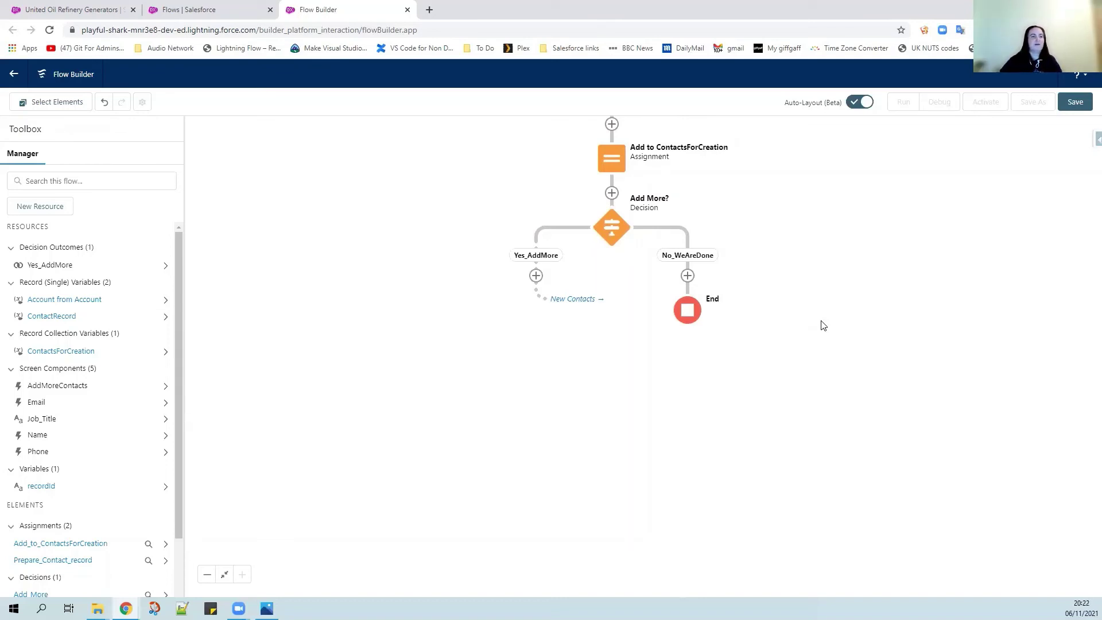
{"action": "left_click", "coordinate": [688, 276]}
{"action": "scroll", "coordinate": [667, 413], "scroll_direction": "down", "scroll_amount": 3}
{"action": "scroll", "coordinate": [669, 413], "scroll_direction": "down", "scroll_amount": 2}
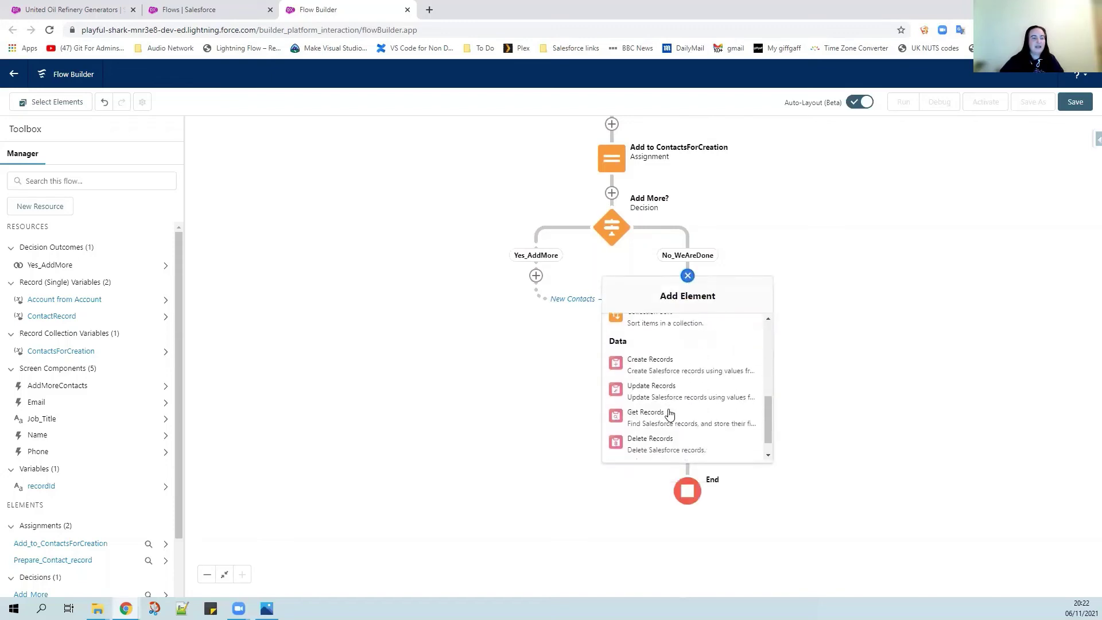
{"action": "left_click", "coordinate": [665, 370]}
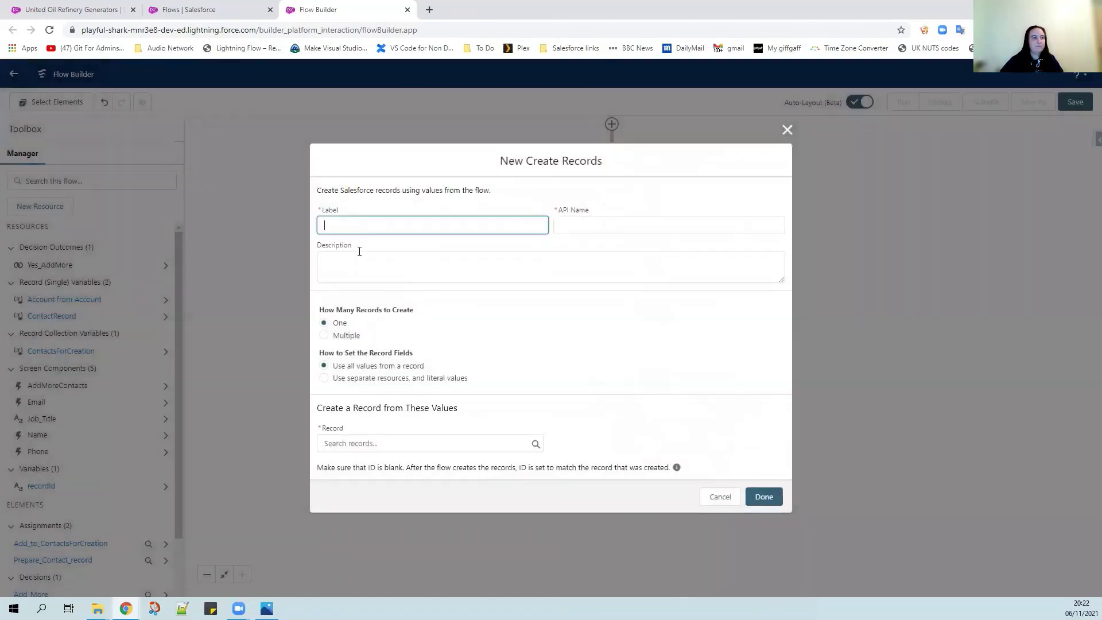
{"action": "type", "text": "Create Contacts"}
{"action": "left_click", "coordinate": [409, 265]}
{"action": "type", "text": "create the contacts"}
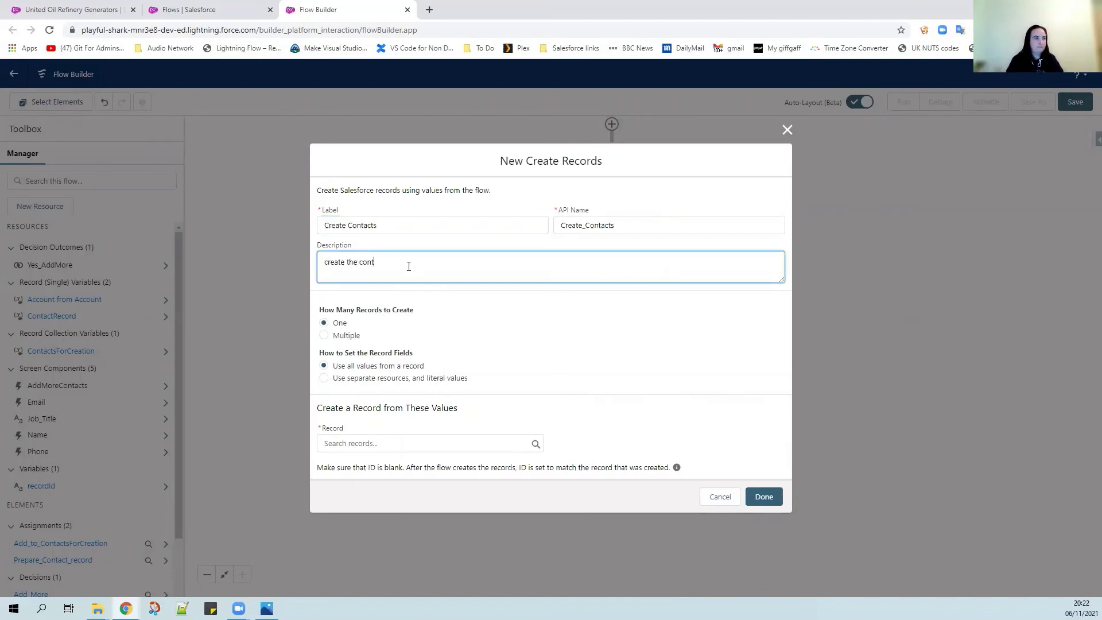
Set Create Contacts to create multiple records from the ContactsForCreation collection, and finish the element.
{"action": "left_click", "coordinate": [324, 336]}
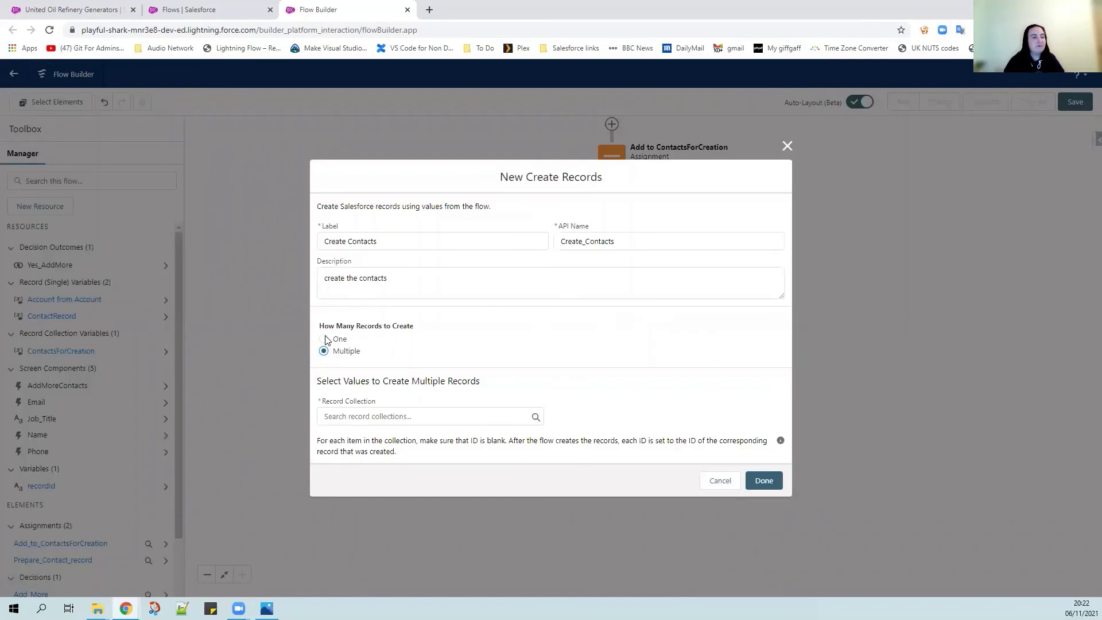
{"action": "left_click", "coordinate": [345, 417]}
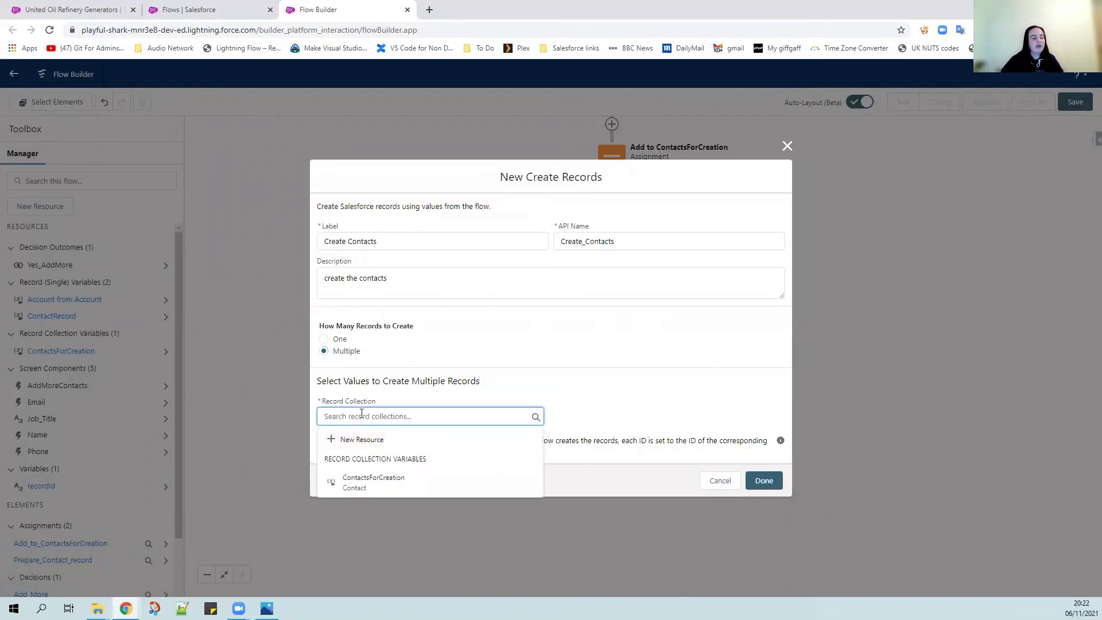
{"action": "left_click", "coordinate": [367, 488]}
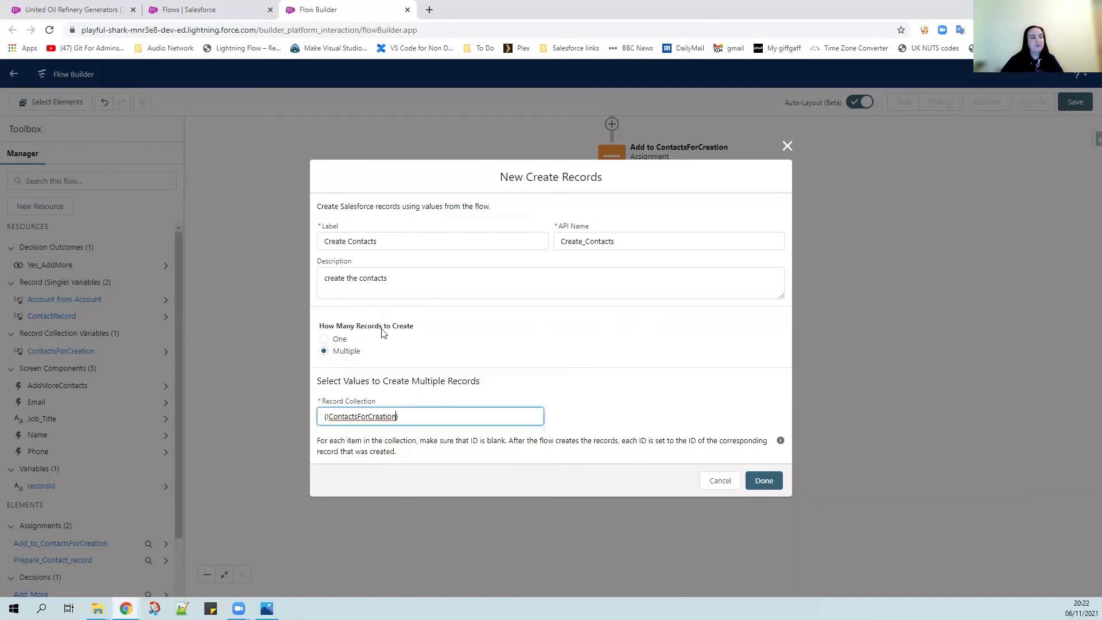
{"action": "left_click", "coordinate": [760, 480]}
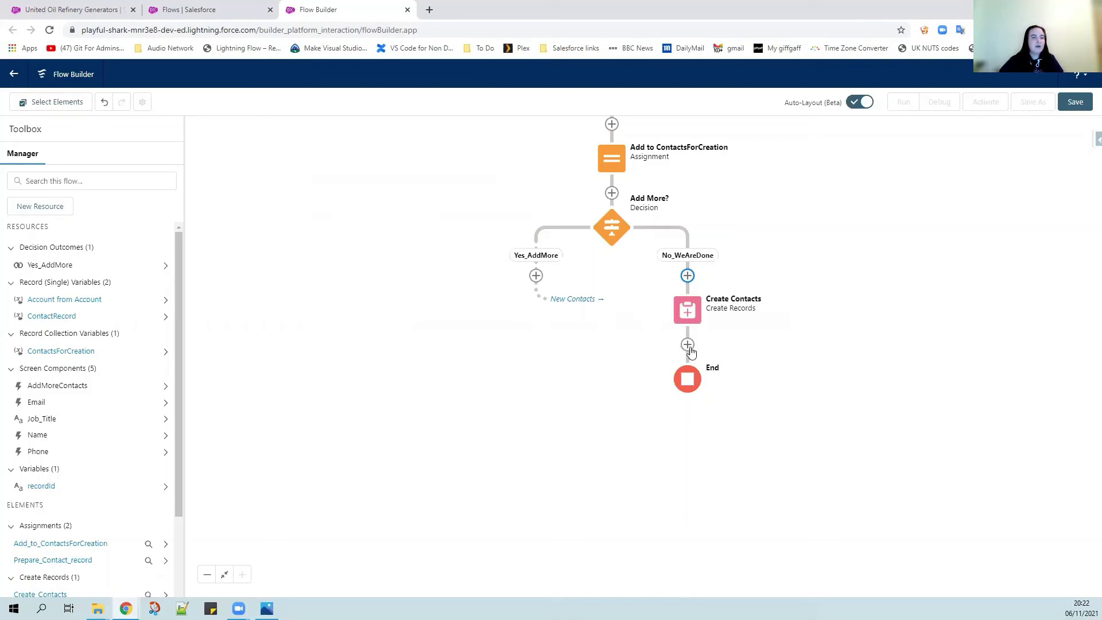
Add a Screen element after Create Contacts, labelled "Success Screen".
{"action": "left_click", "coordinate": [688, 345]}
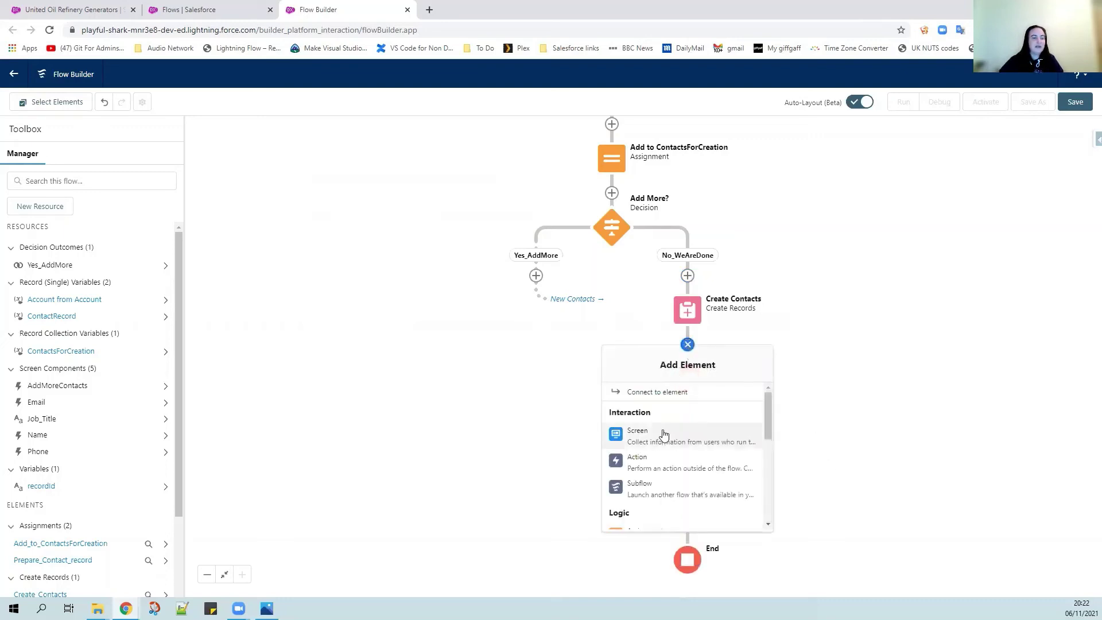
{"action": "left_click", "coordinate": [664, 434]}
{"action": "left_click", "coordinate": [733, 213]}
{"action": "type", "text": "Success Screen"}
{"action": "key", "text": "Tab"}
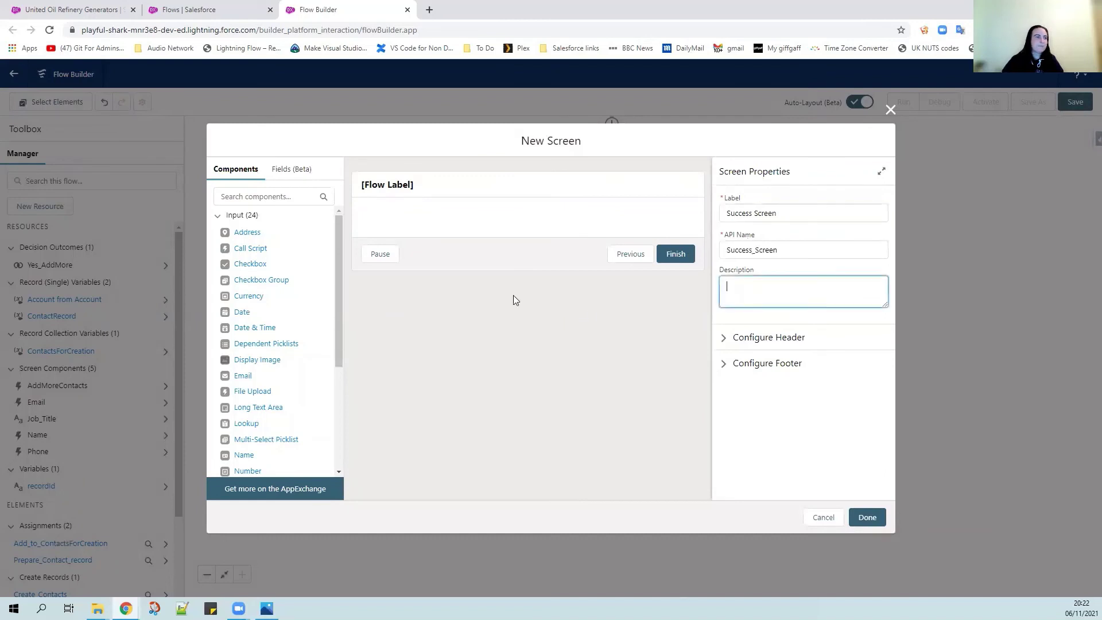
Place a Display Text component on the success screen with the API name Success.
{"action": "scroll", "coordinate": [279, 379], "scroll_direction": "down", "scroll_amount": 3}
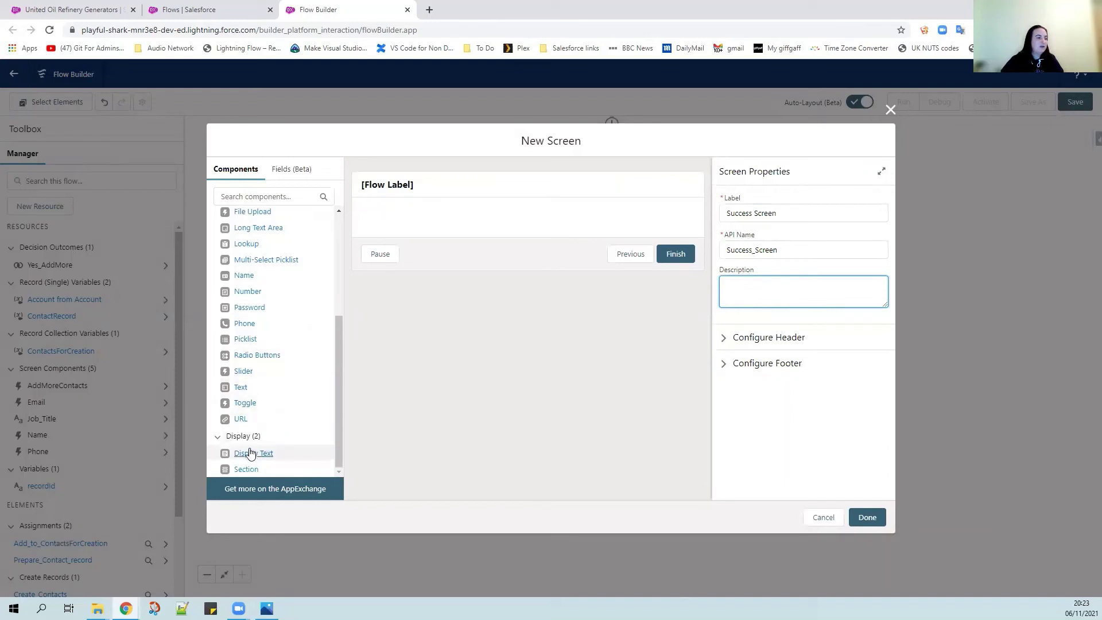
{"action": "left_click_drag", "start_coordinate": [250, 454], "coordinate": [453, 222]}
{"action": "left_click", "coordinate": [749, 217]}
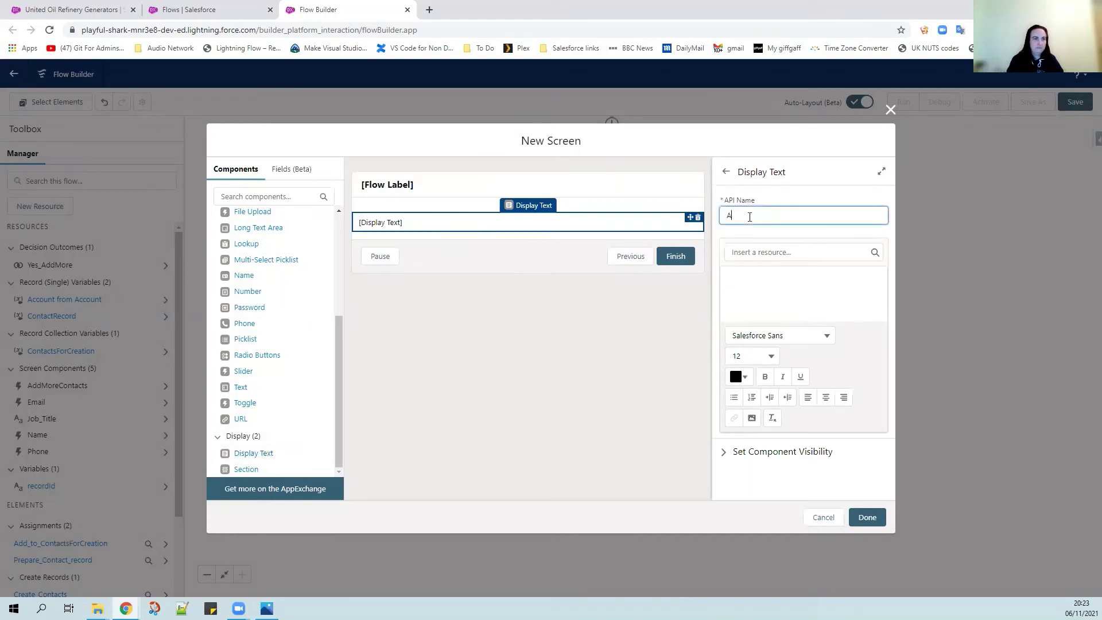
{"action": "type", "text": "Success"}
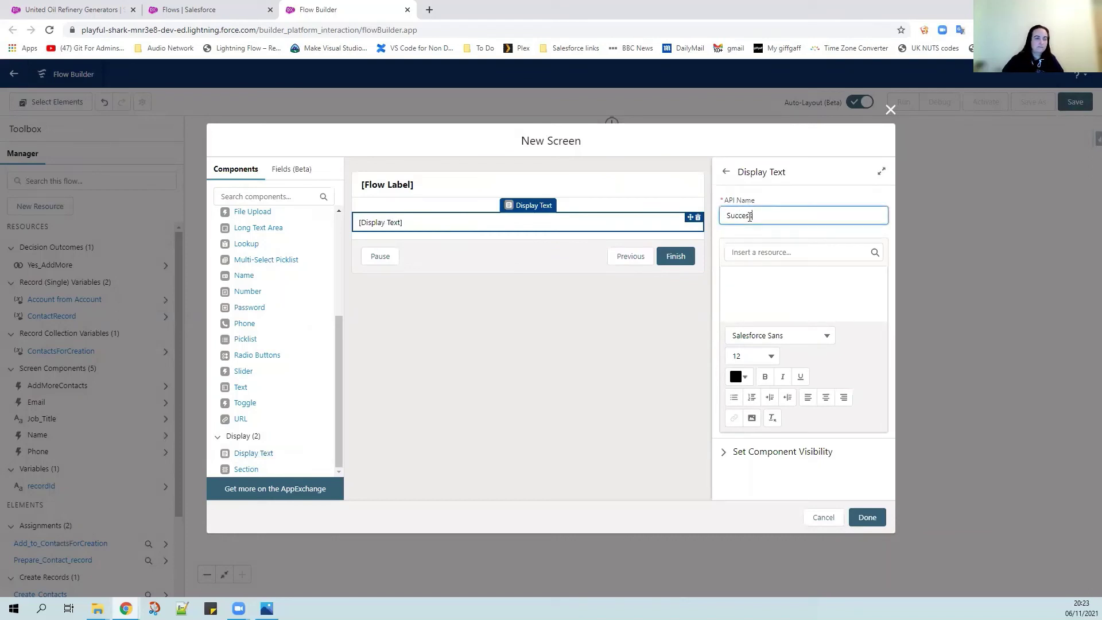
Enter the display text "Success! Your contacts have been created." with "You can now close this window." on a second line.
{"action": "left_click", "coordinate": [746, 286]}
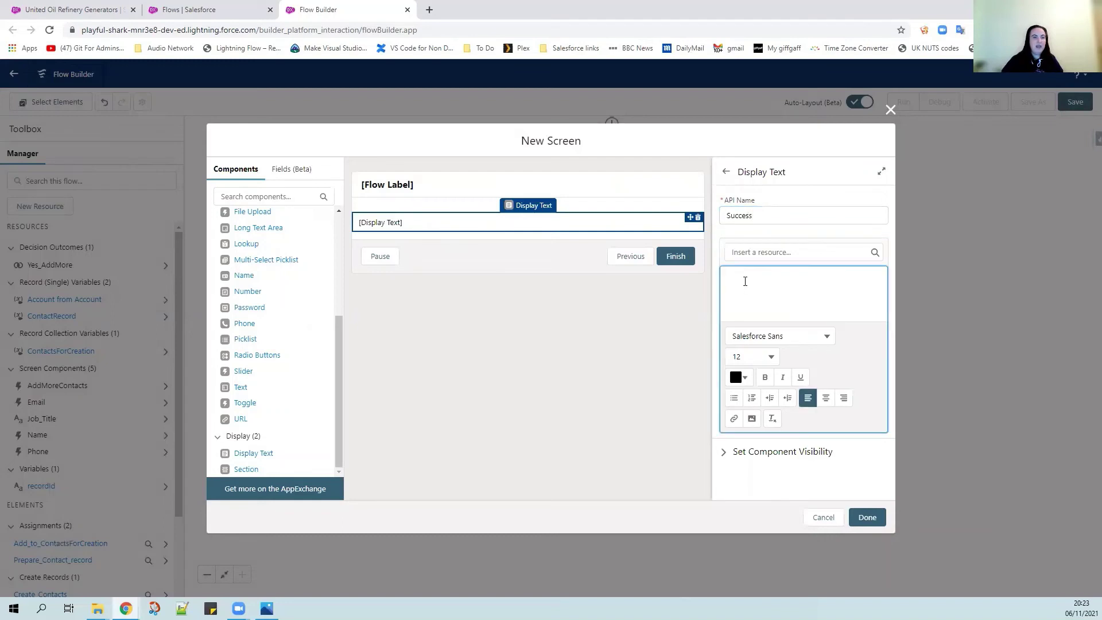
{"action": "type", "text": "Success"}
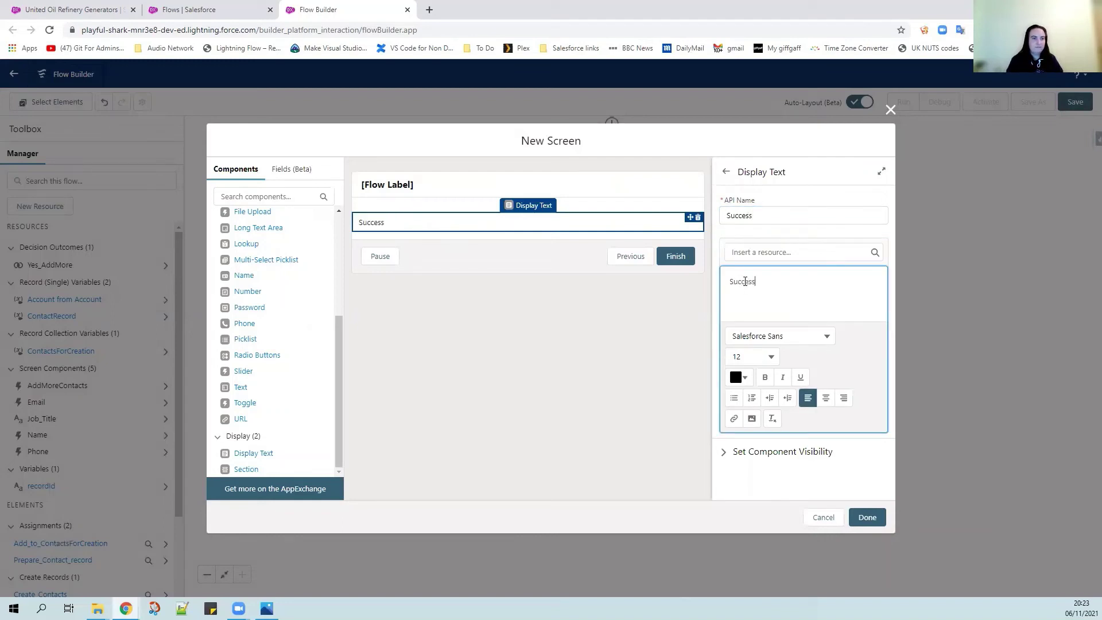
{"action": "type", "text": "! Your contacts ha"}
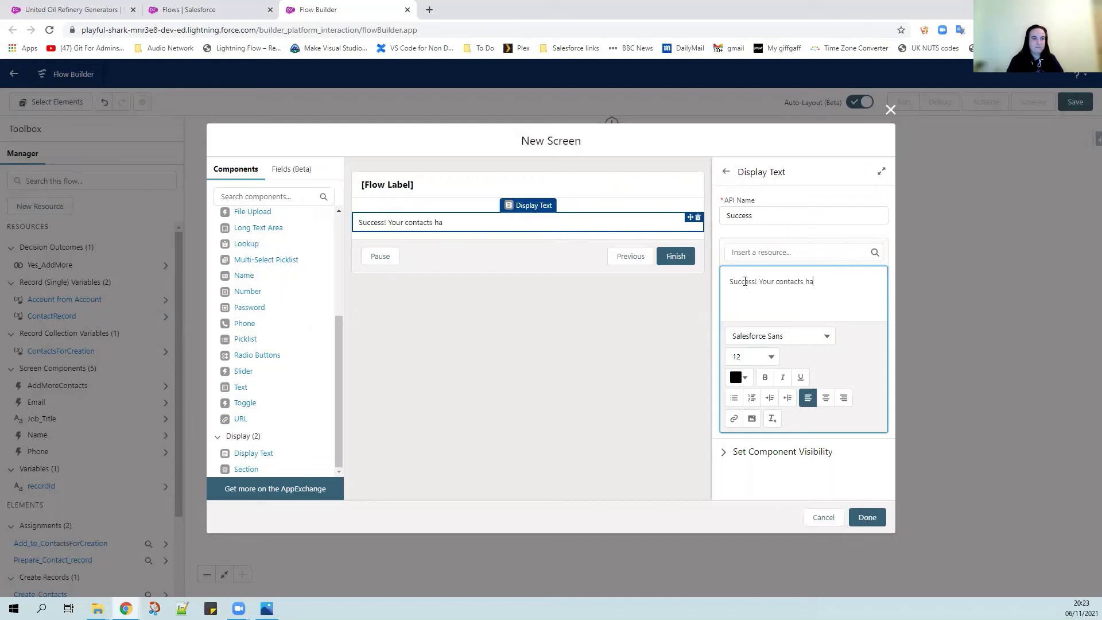
{"action": "type", "text": "ve been created."}
{"action": "key", "text": "Return"}
{"action": "type", "text": "You can"}
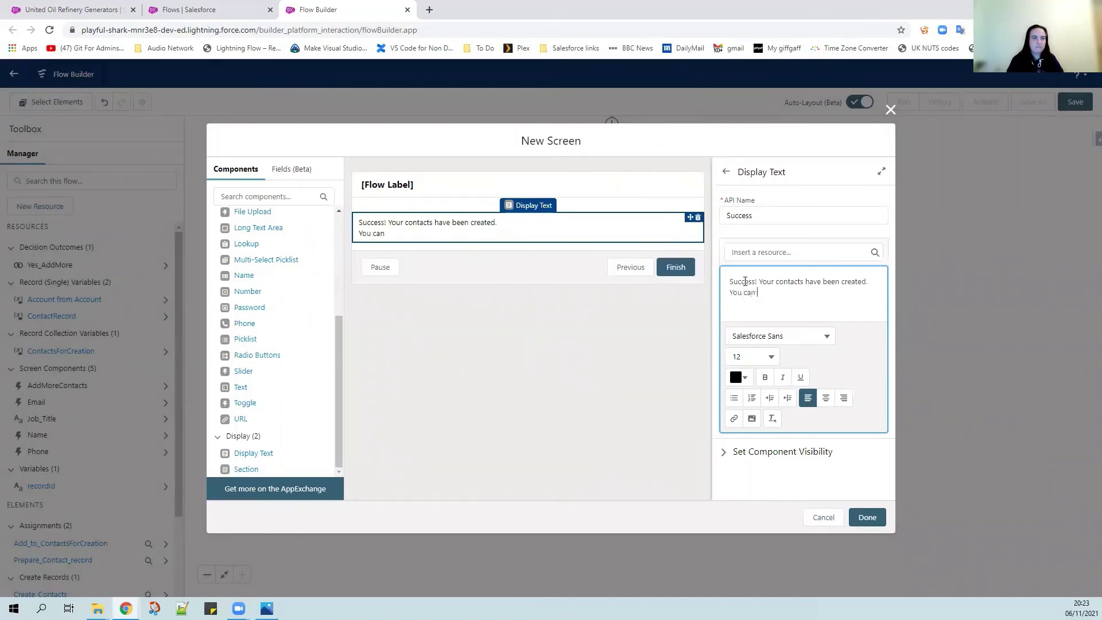
{"action": "type", "text": " now close this"}
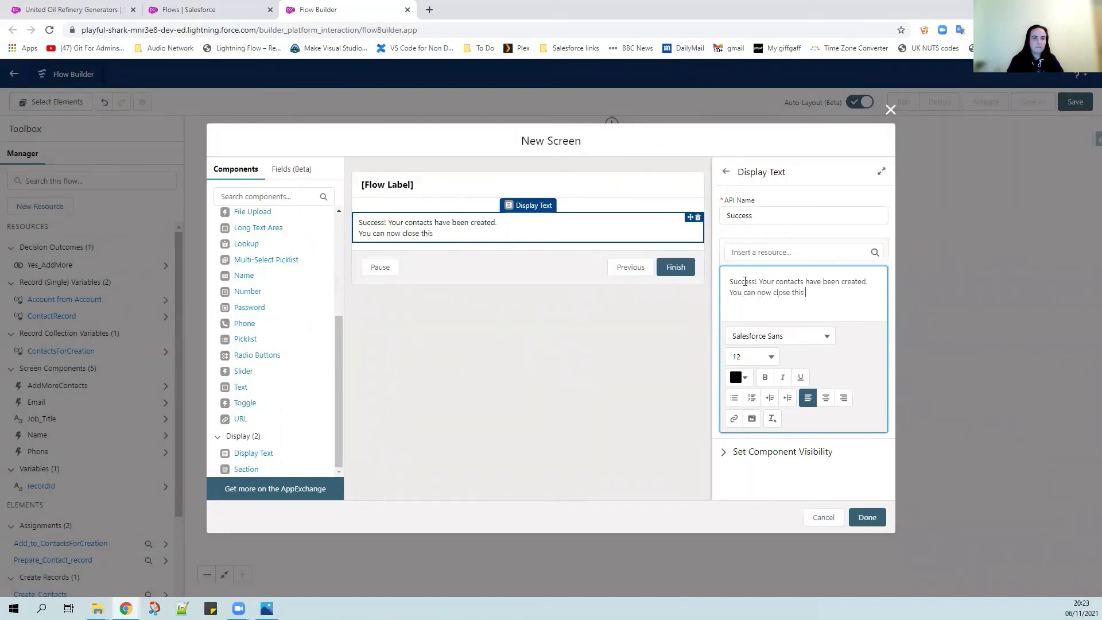
{"action": "type", "text": " window."}
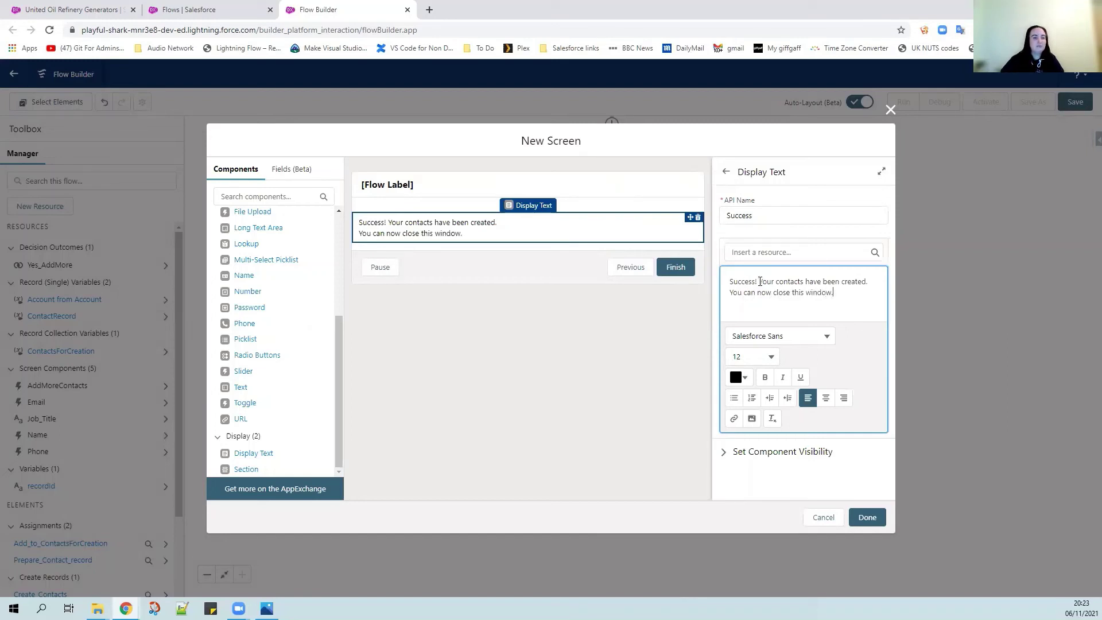
Format the word "Success!" in the display text as bold and green (#009D3A).
{"action": "left_click_drag", "start_coordinate": [759, 280], "coordinate": [728, 281]}
{"action": "left_click", "coordinate": [740, 378]}
{"action": "left_click", "coordinate": [839, 403]}
{"action": "left_click", "coordinate": [800, 426]}
{"action": "left_click", "coordinate": [772, 454]}
{"action": "mouse_move", "coordinate": [821, 419]}
{"action": "left_mouse_down"}
{"action": "mouse_move", "coordinate": [834, 405]}
{"action": "mouse_move", "coordinate": [845, 411]}
{"action": "left_mouse_up"}
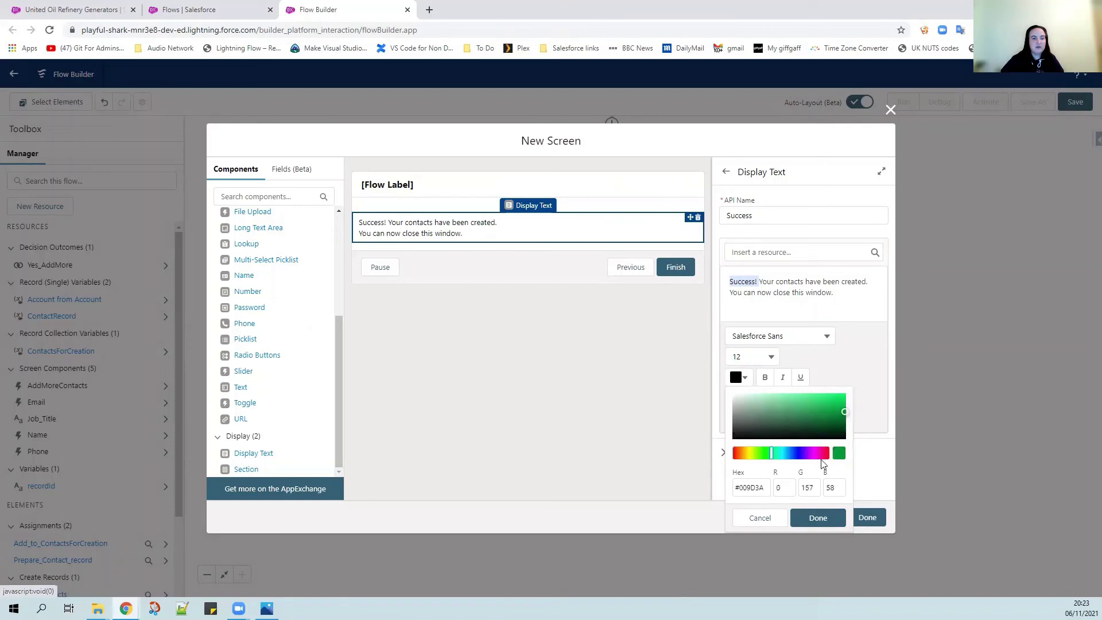
{"action": "left_click", "coordinate": [829, 519]}
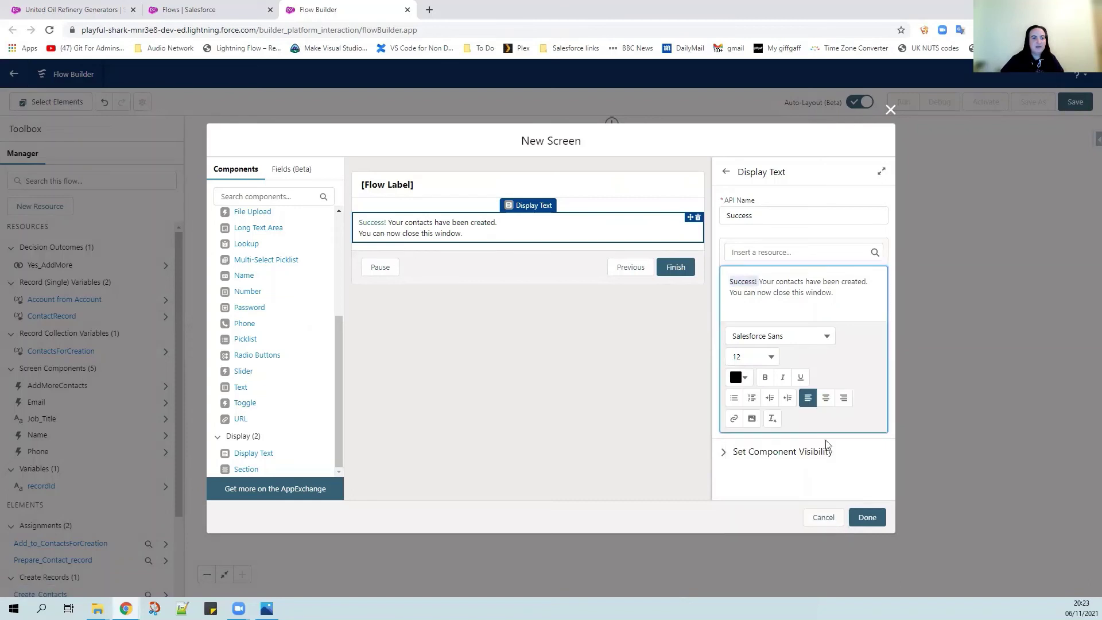
{"action": "left_click", "coordinate": [764, 376]}
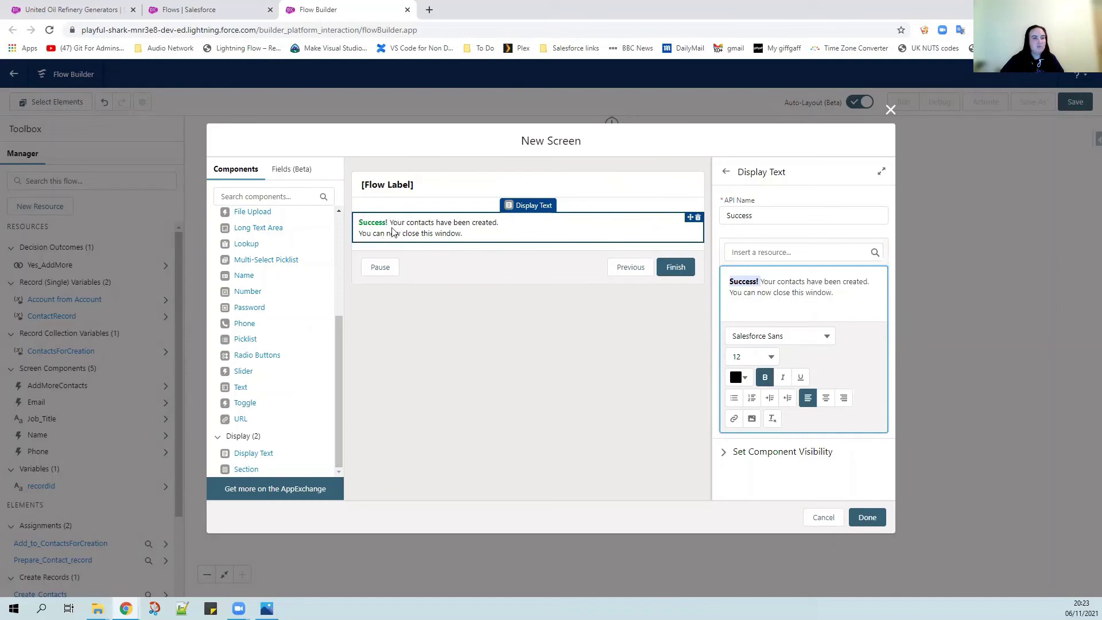
{"action": "left_click", "coordinate": [787, 295]}
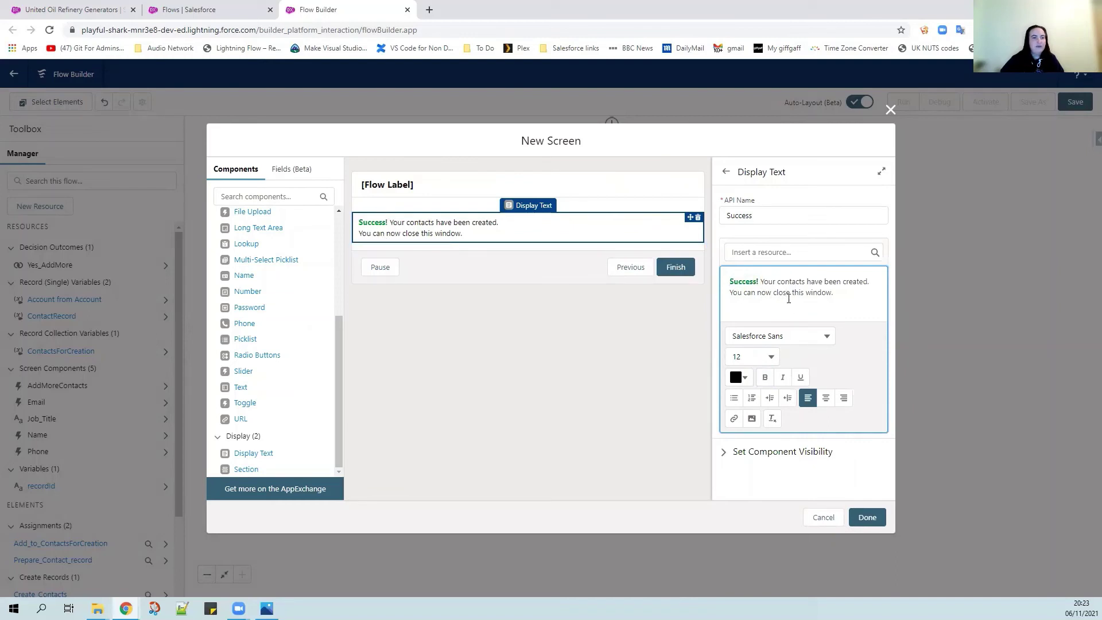
Configure the success screen's footer to hide Previous and Pause, and finish the screen.
{"action": "left_click", "coordinate": [578, 273]}
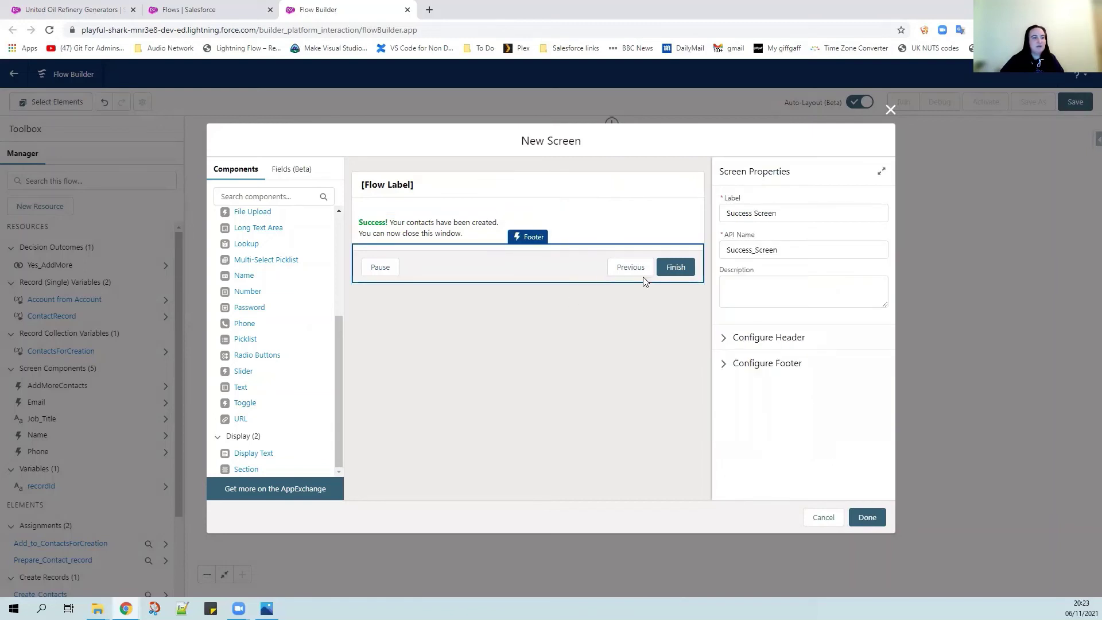
{"action": "left_click", "coordinate": [767, 362]}
{"action": "scroll", "coordinate": [798, 416], "scroll_direction": "down", "scroll_amount": 2}
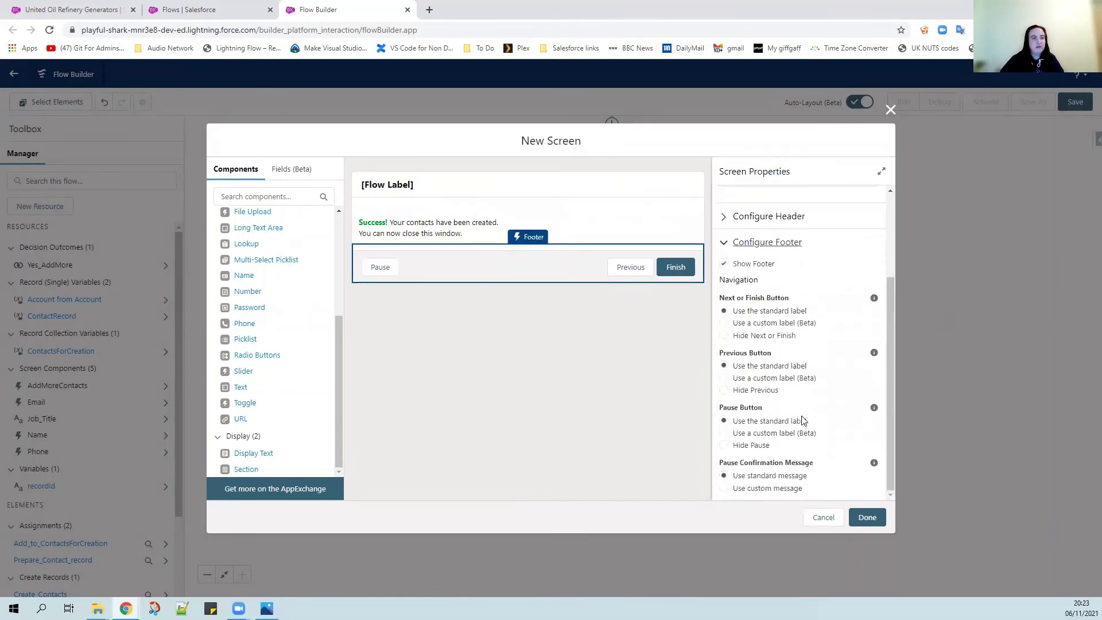
{"action": "left_click", "coordinate": [748, 393]}
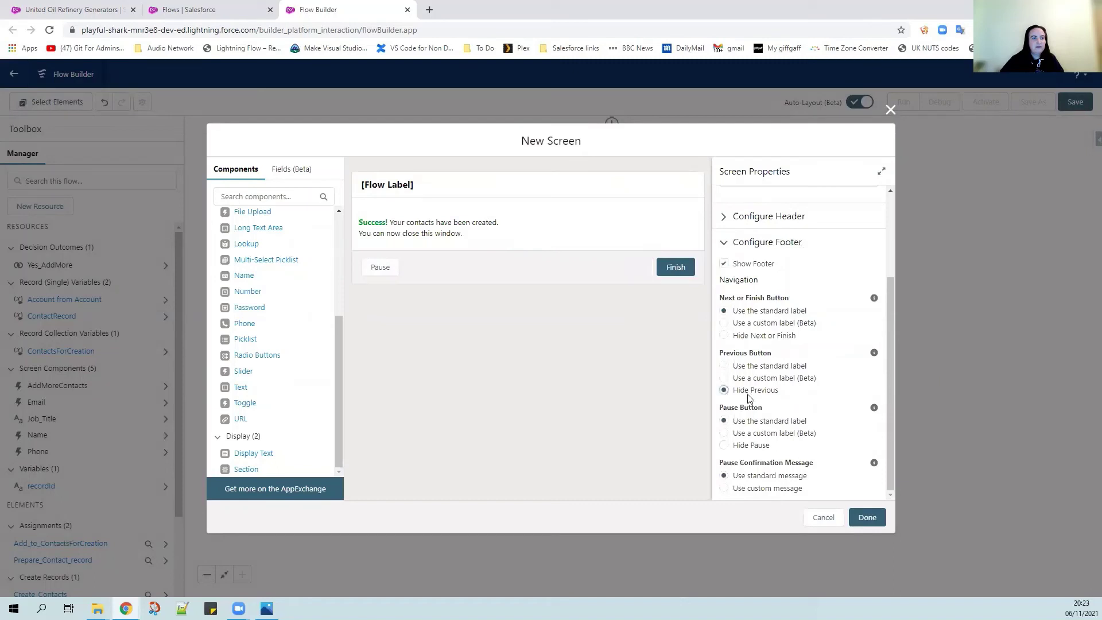
{"action": "left_click", "coordinate": [760, 446]}
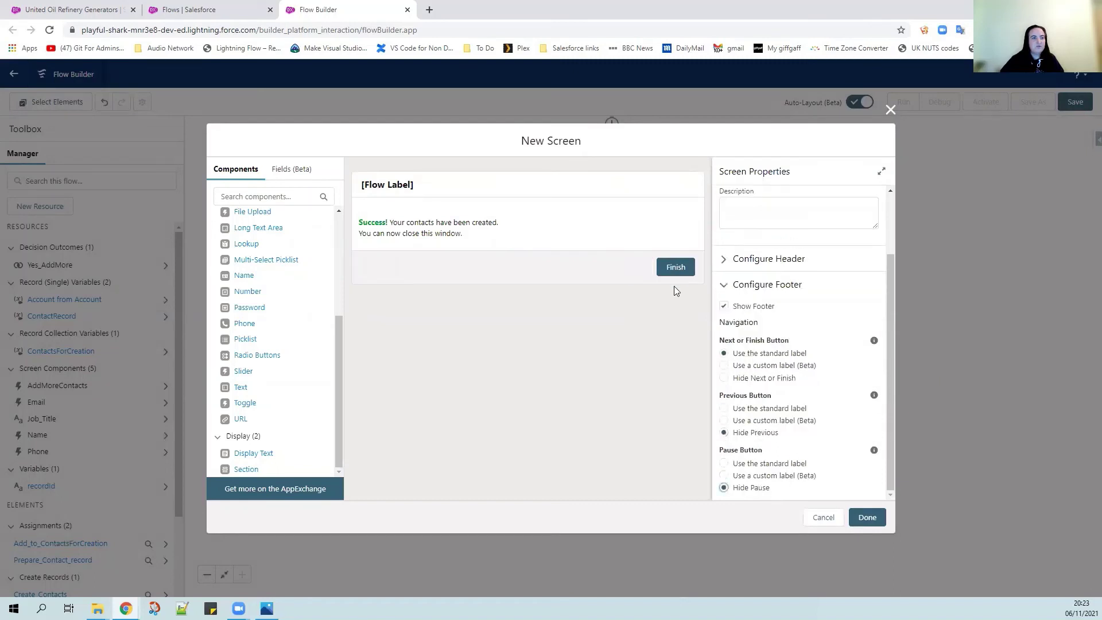
{"action": "left_click", "coordinate": [867, 516]}
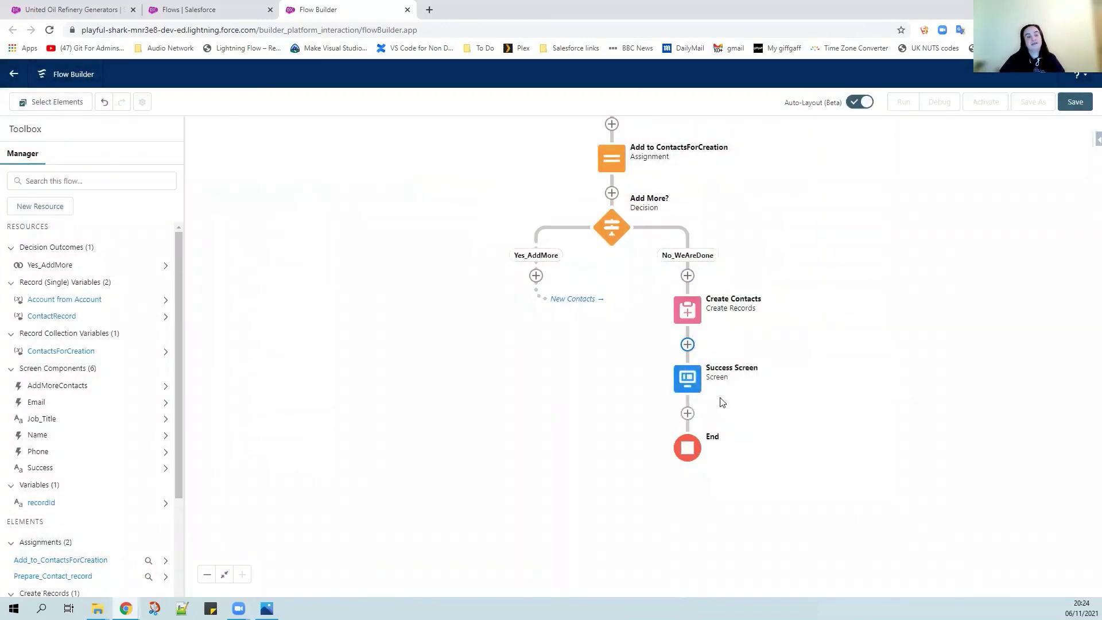
Add a fault path to Create Contacts and paste a copy of the Success Screen onto it.
{"action": "left_click", "coordinate": [688, 311]}
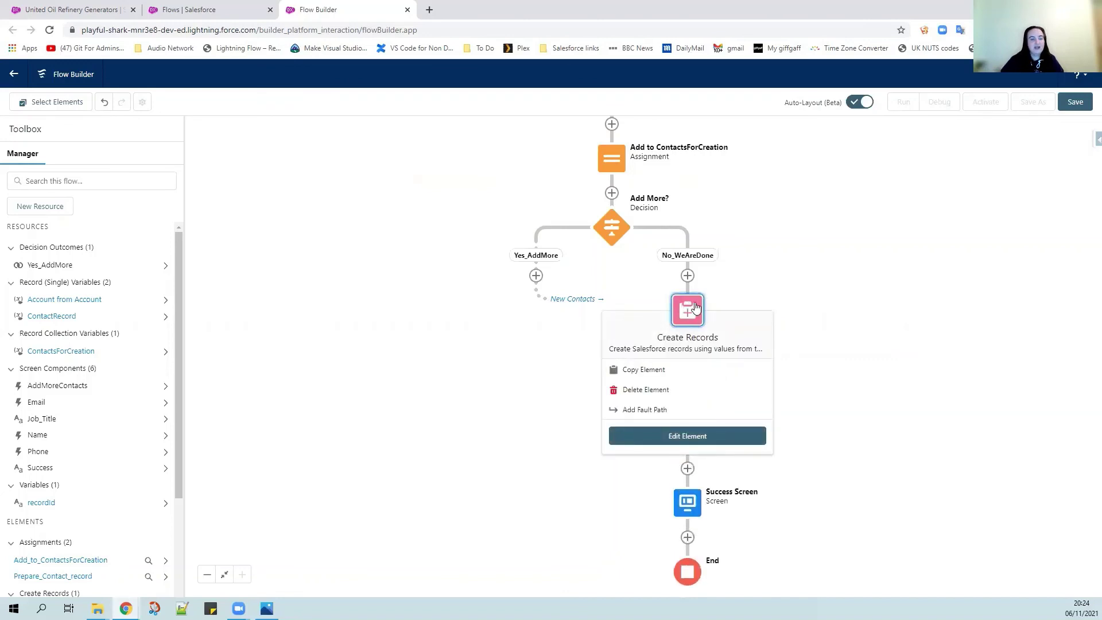
{"action": "left_click", "coordinate": [651, 411]}
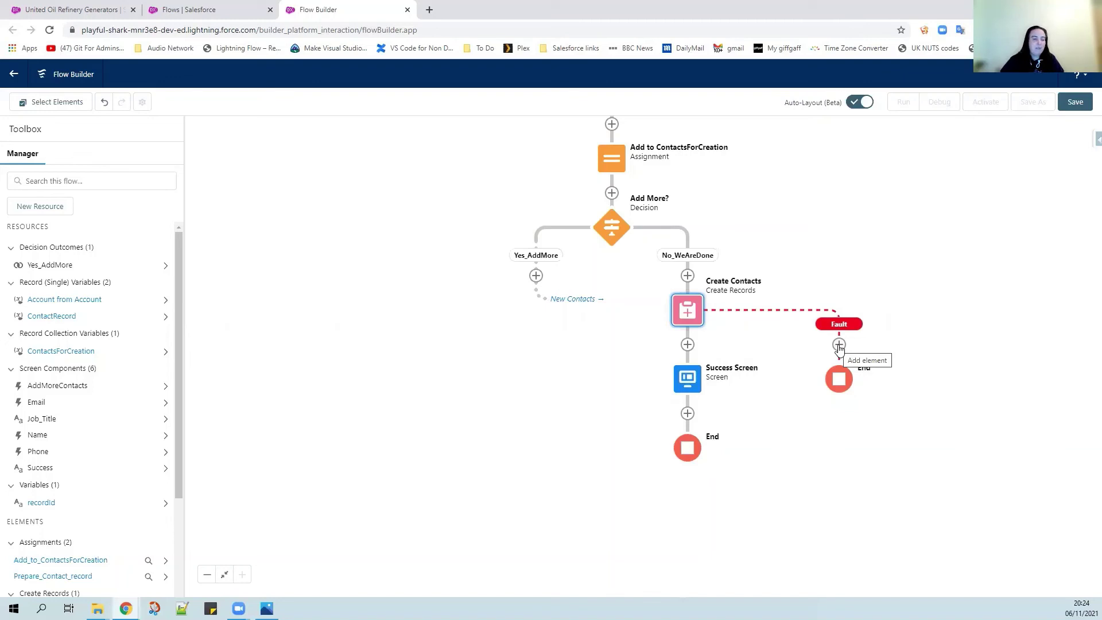
{"action": "left_click", "coordinate": [688, 379]}
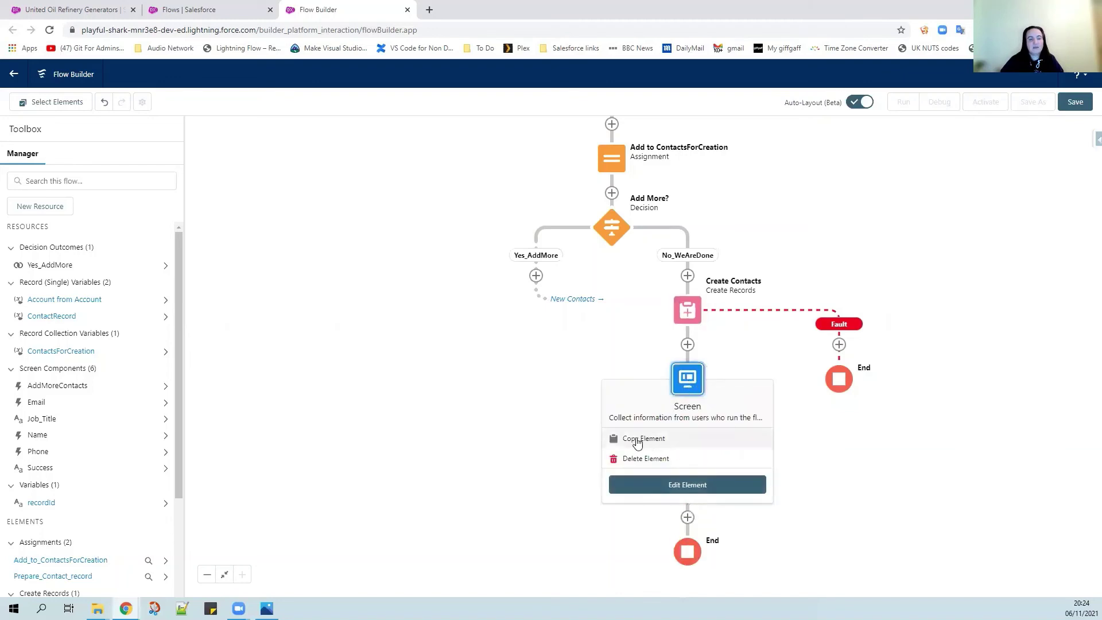
{"action": "left_click", "coordinate": [637, 440]}
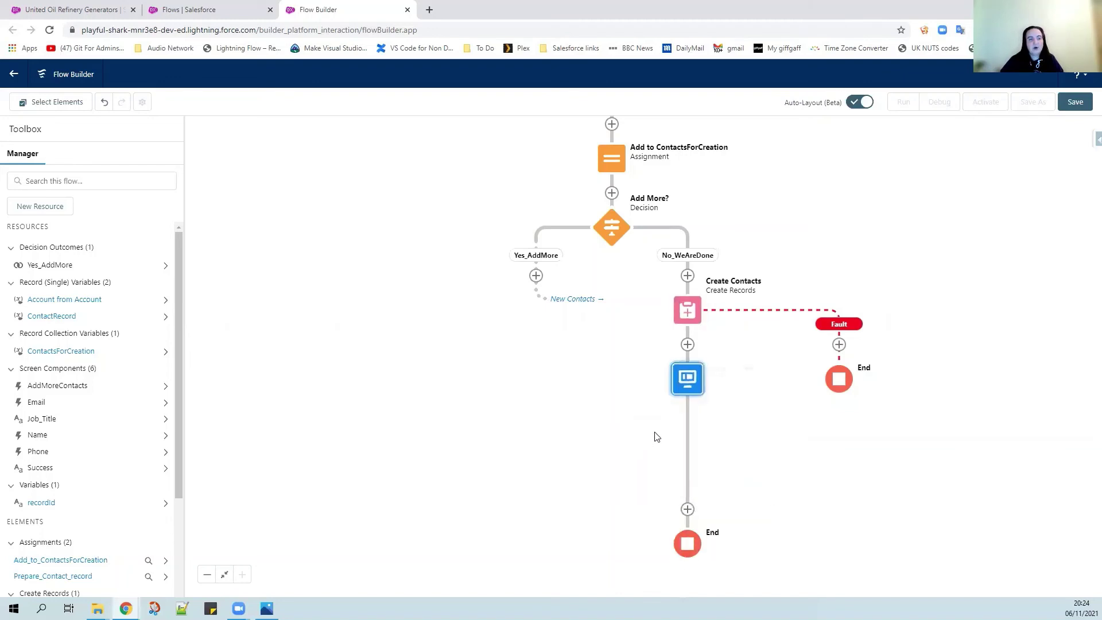
{"action": "left_click", "coordinate": [838, 346]}
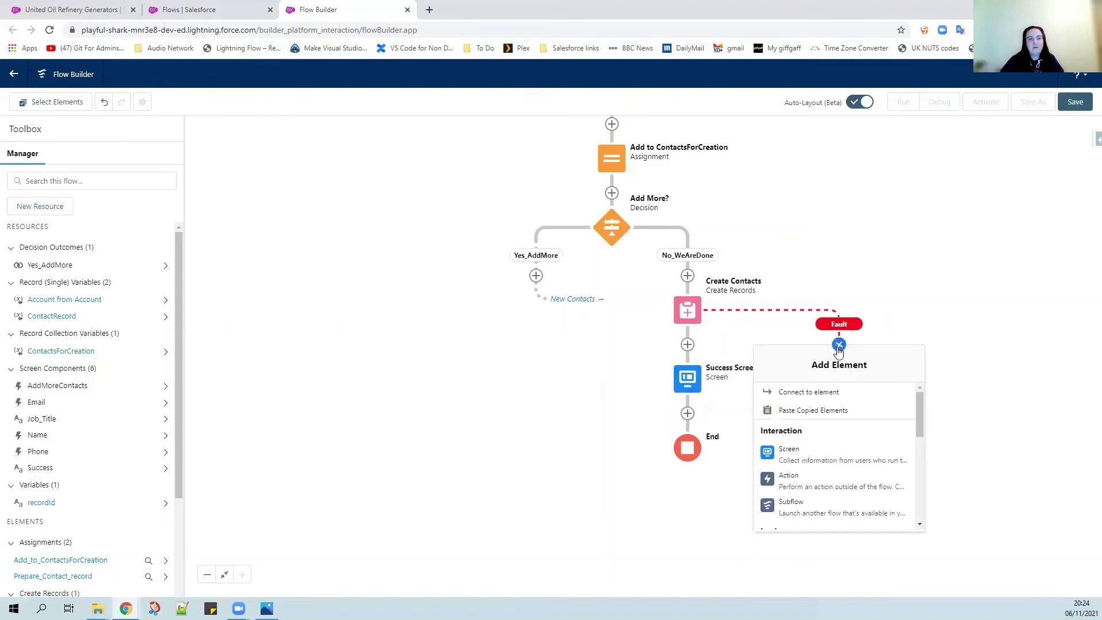
{"action": "left_click", "coordinate": [819, 416]}
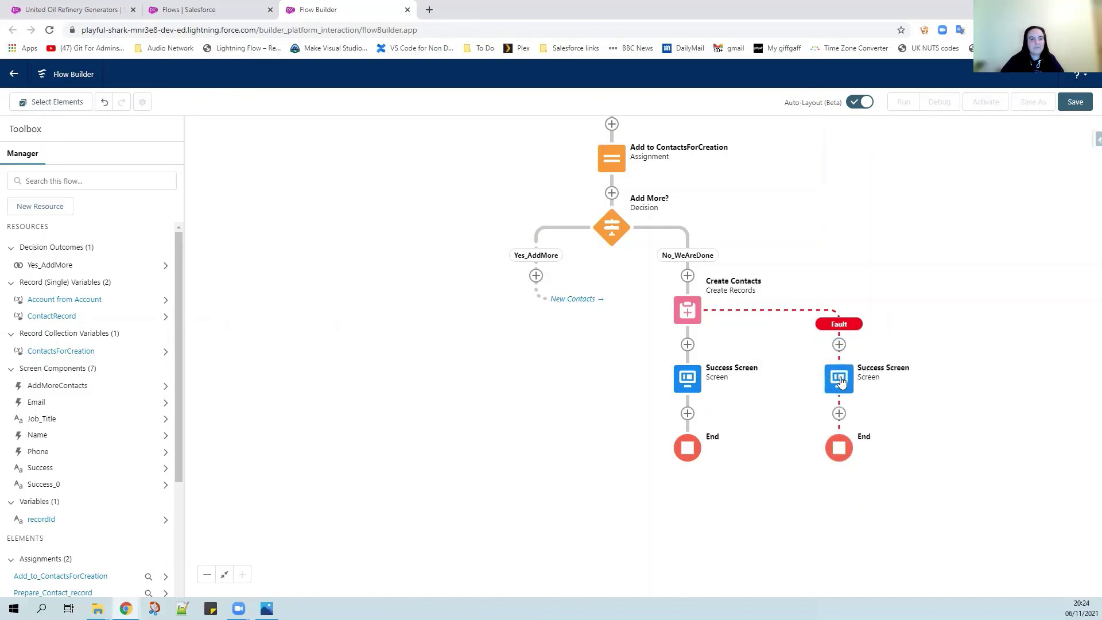
Rename the copied screen on the fault path to "Error Screen" with the API name Error_Screen.
{"action": "left_click", "coordinate": [841, 381]}
{"action": "double_click", "coordinate": [850, 384]}
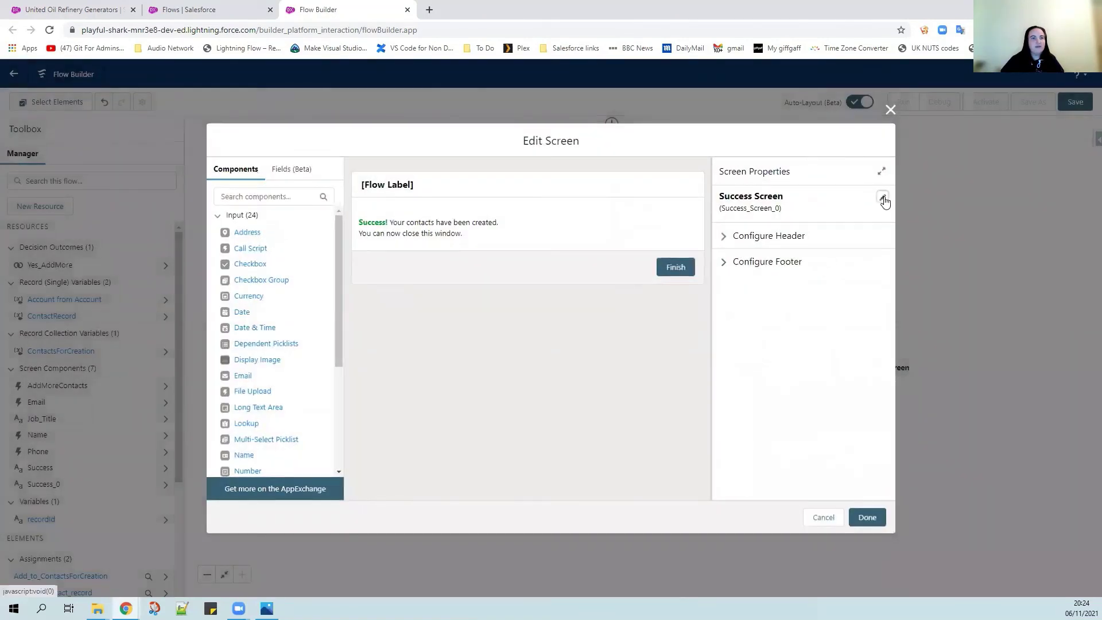
{"action": "left_click", "coordinate": [883, 200]}
{"action": "double_click", "coordinate": [752, 213]}
{"action": "type", "text": "Error"}
{"action": "left_click_drag", "start_coordinate": [752, 250], "coordinate": [708, 251]}
{"action": "type", "text": "Err"}
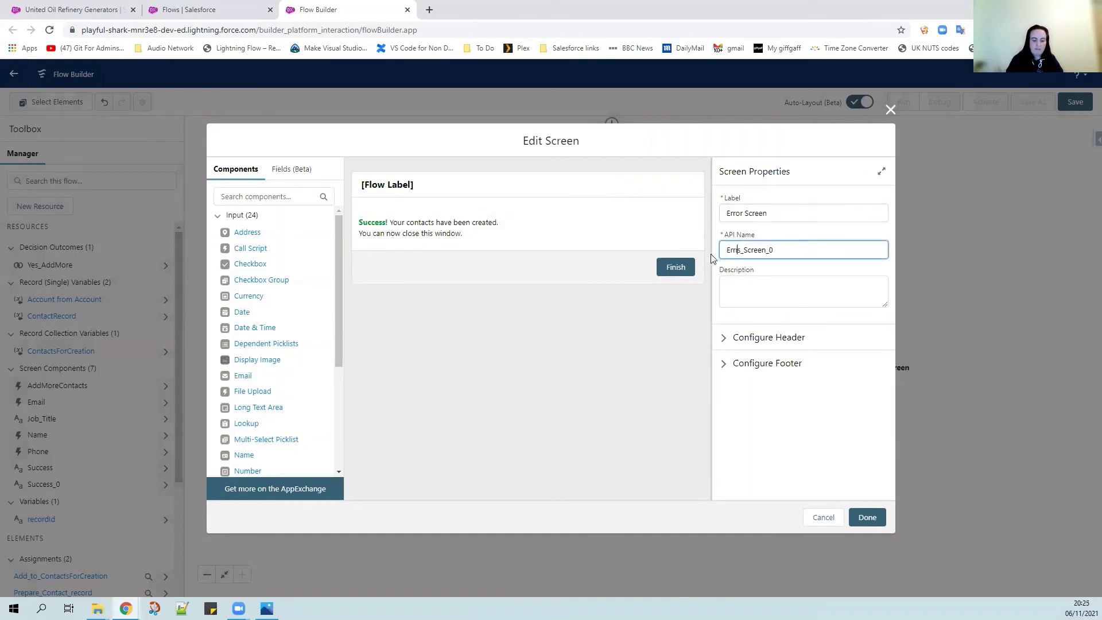
{"action": "type", "text": "or"}
{"action": "key", "text": "Delete"}
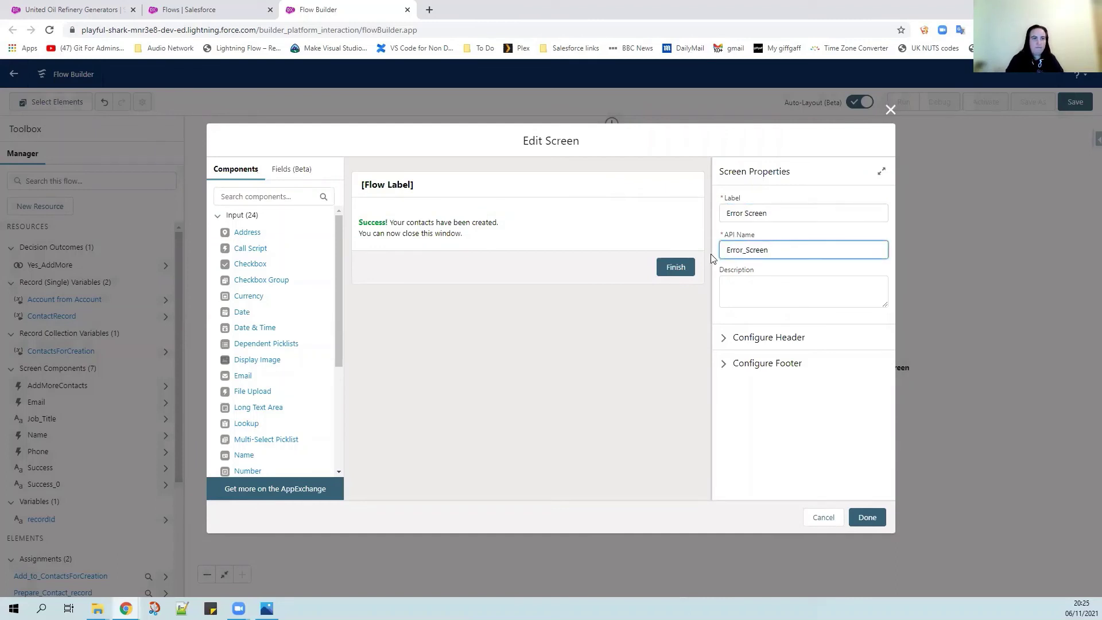
Set the API name of the error screen's Display Text component to Error.
{"action": "left_click", "coordinate": [447, 227]}
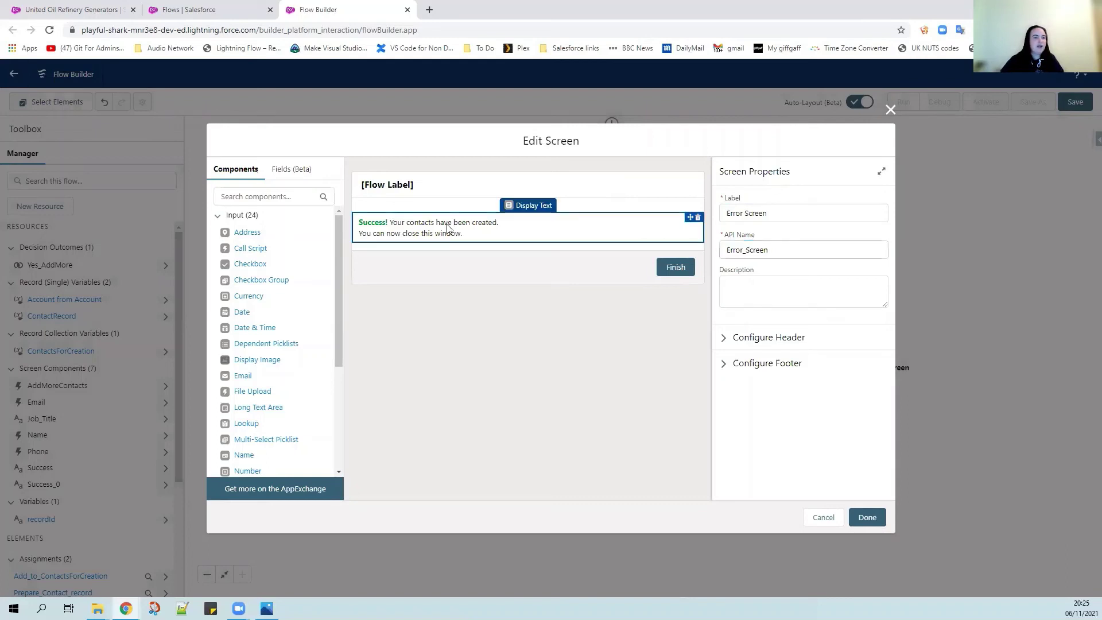
{"action": "left_click_drag", "start_coordinate": [757, 216], "coordinate": [705, 216]}
{"action": "type", "text": "Error"}
Replace the display text with "Error! Something went wrong and we couldn't create your contacts. Please speak to your System Administrator to find out way.".
{"action": "left_click", "coordinate": [731, 283]}
{"action": "key", "text": "Delete"}
{"action": "key", "text": "ctrl+a"}
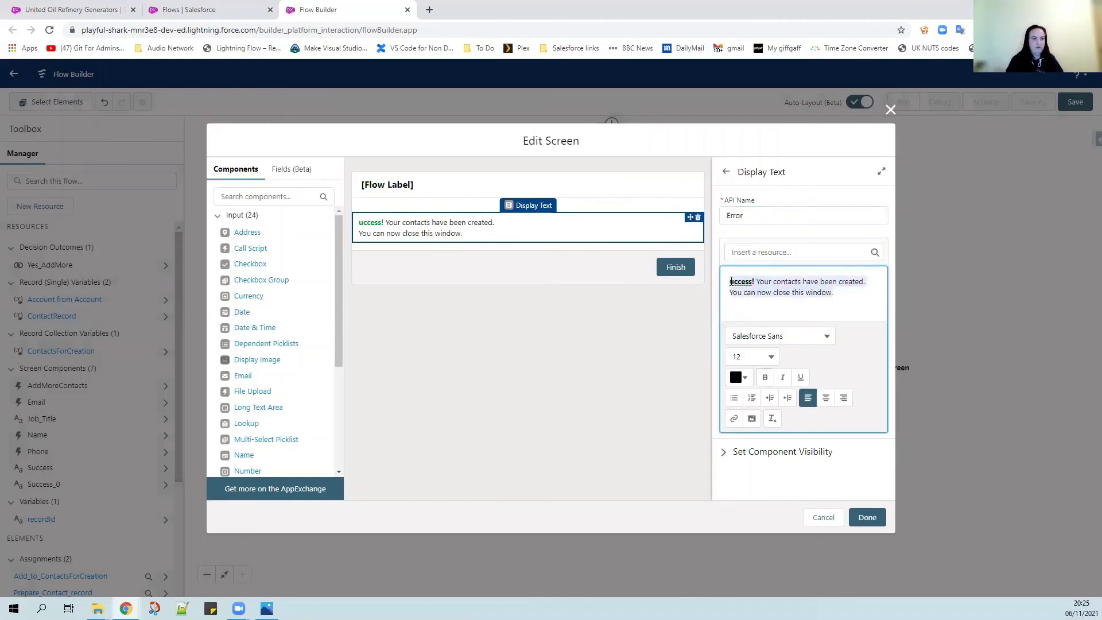
{"action": "key", "text": "Delete"}
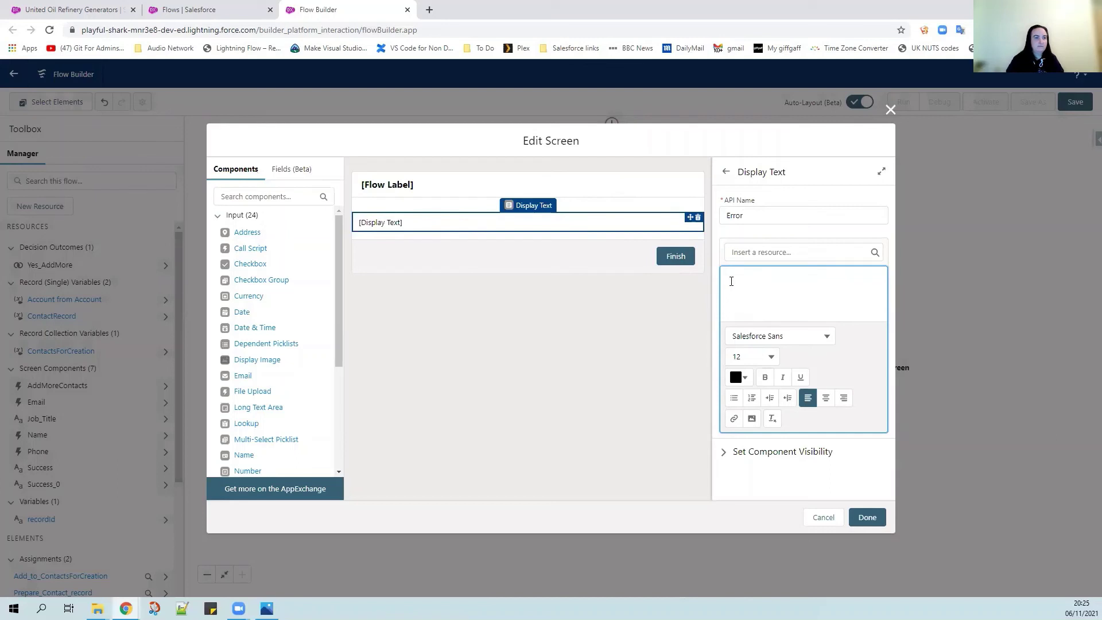
{"action": "type", "text": "Error! Something went"}
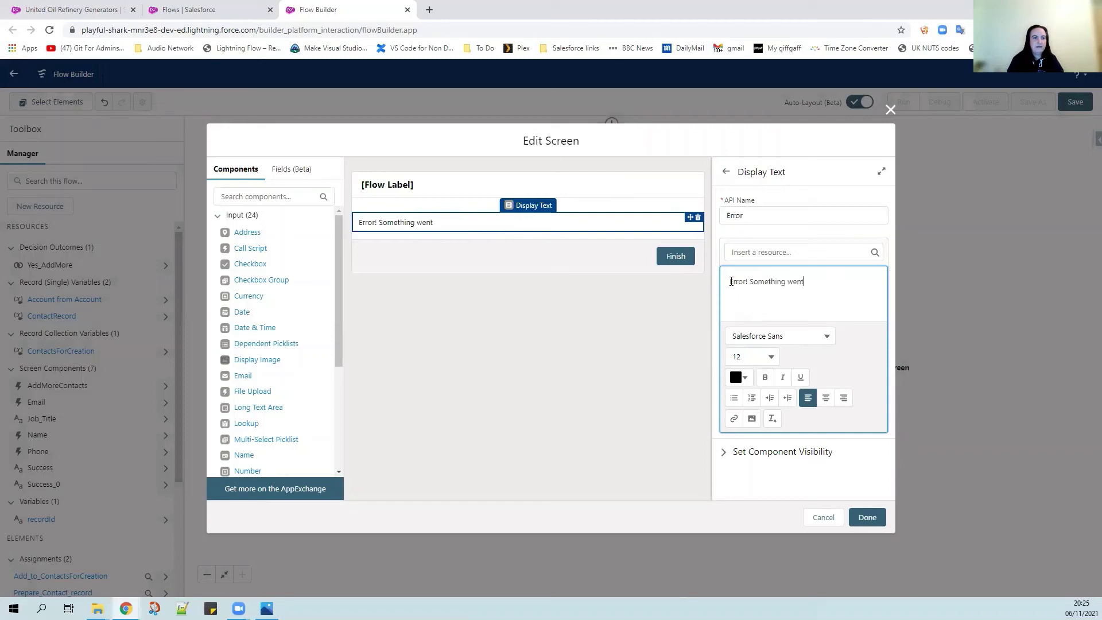
{"action": "type", "text": " wrong and we couldn't cre"}
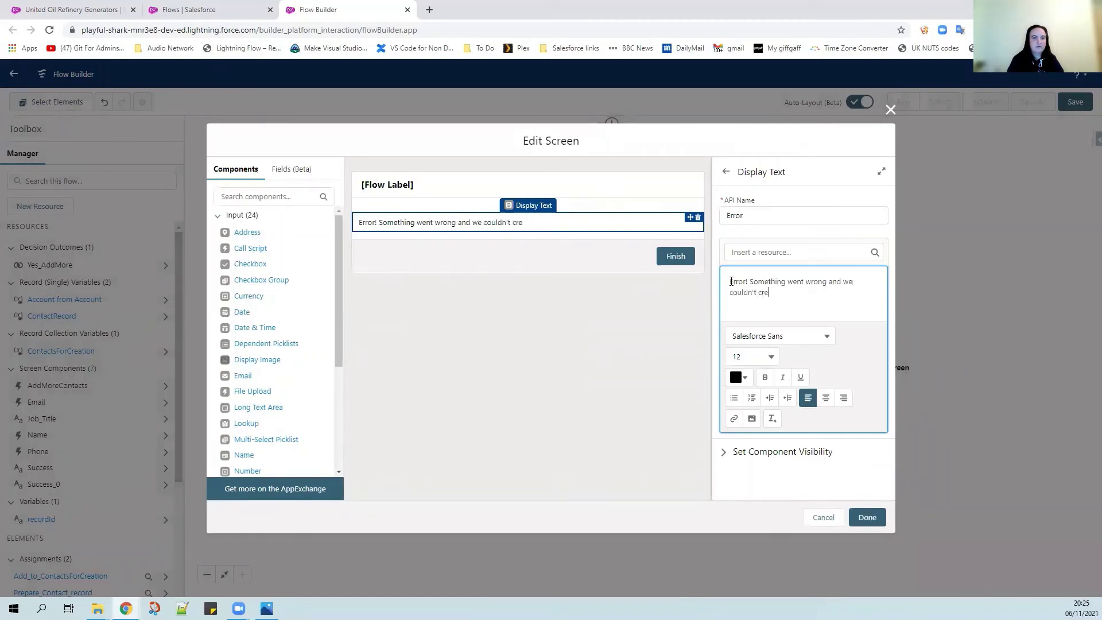
{"action": "type", "text": "ate your cnt"}
{"action": "type", "text": "ontact"}
{"action": "type", "text": "s. Please speak to your System Administrator"}
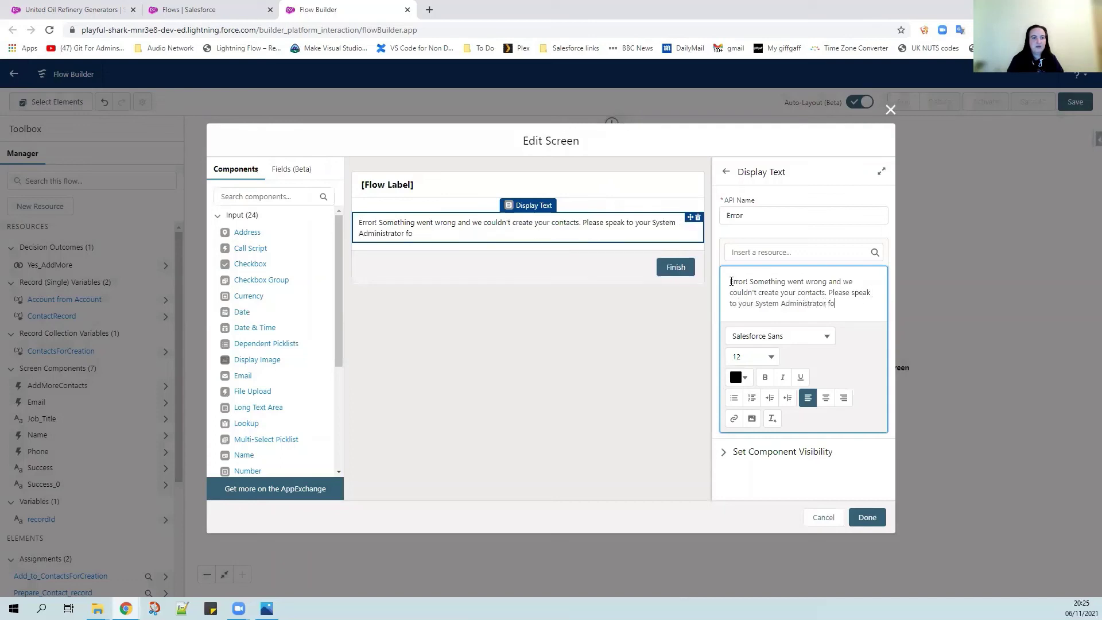
{"action": "type", "text": " to find out wy."}
{"action": "key", "text": "Left"}
{"action": "key", "text": "Left"}
{"action": "type", "text": "a"}
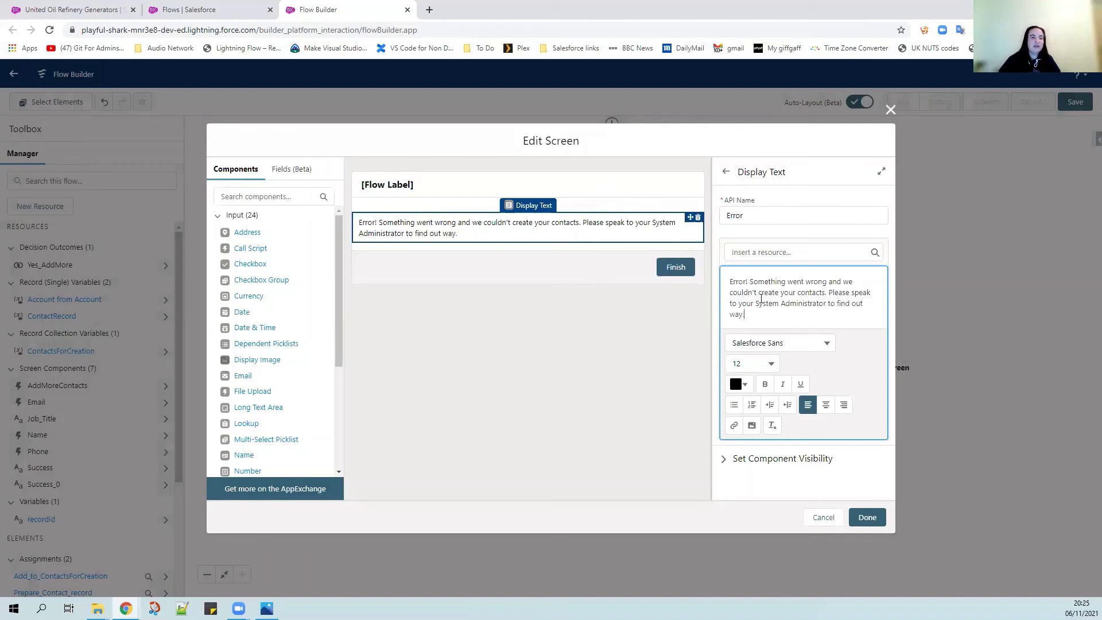
{"action": "left_click", "coordinate": [758, 313]}
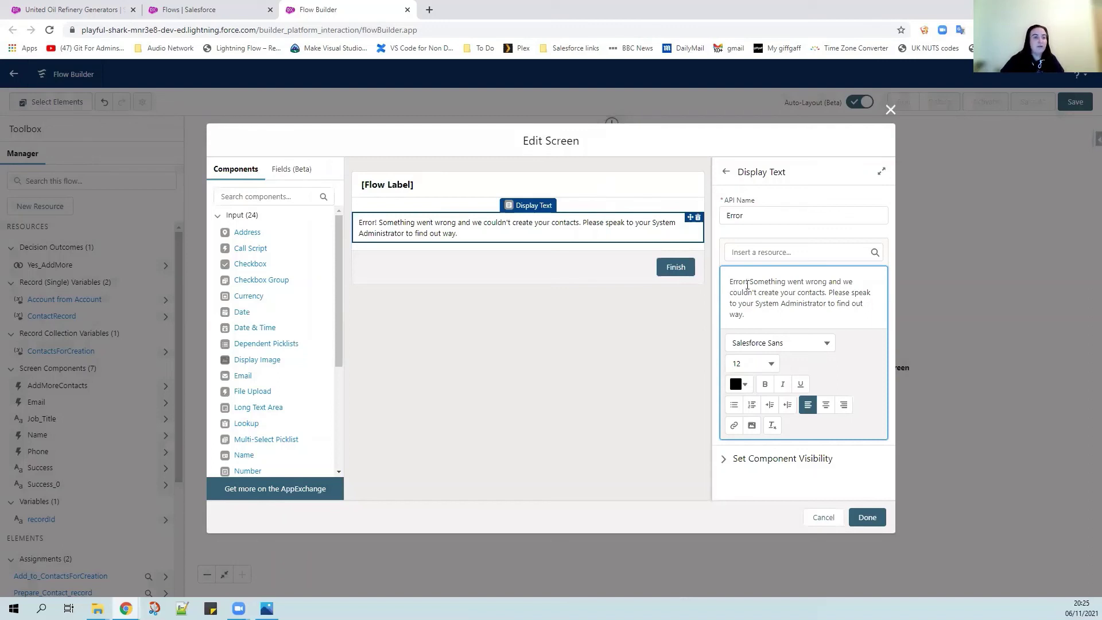
Format the word "Error!" in the display text as bold and red (#FF0000), and finish the screen.
{"action": "left_click_drag", "start_coordinate": [750, 281], "coordinate": [728, 281]}
{"action": "left_click", "coordinate": [740, 384]}
{"action": "left_click", "coordinate": [844, 404]}
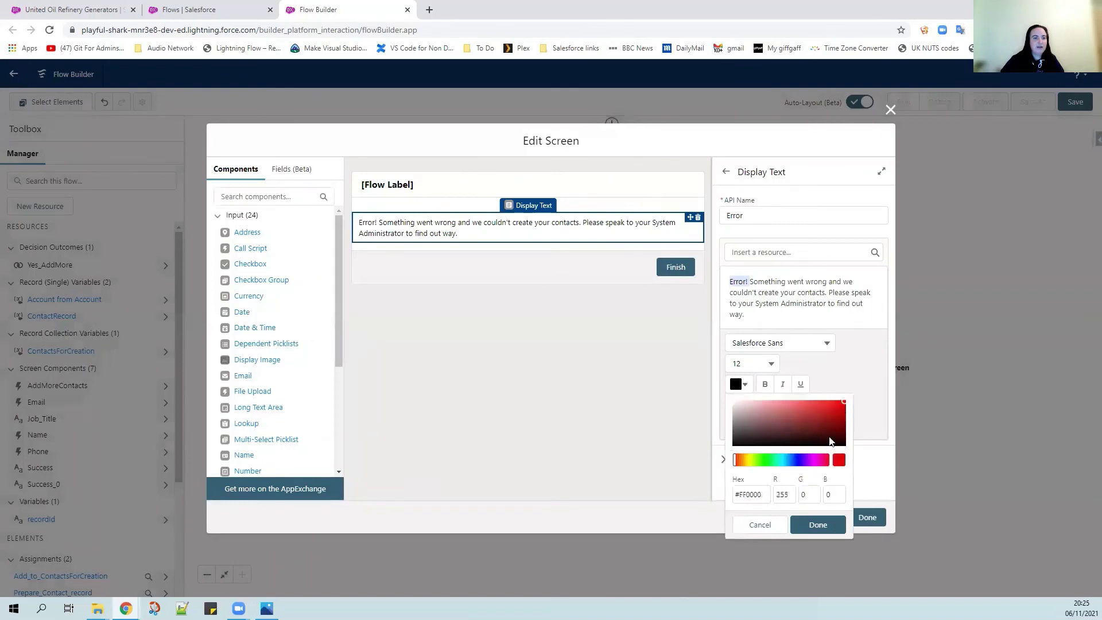
{"action": "left_click", "coordinate": [829, 524]}
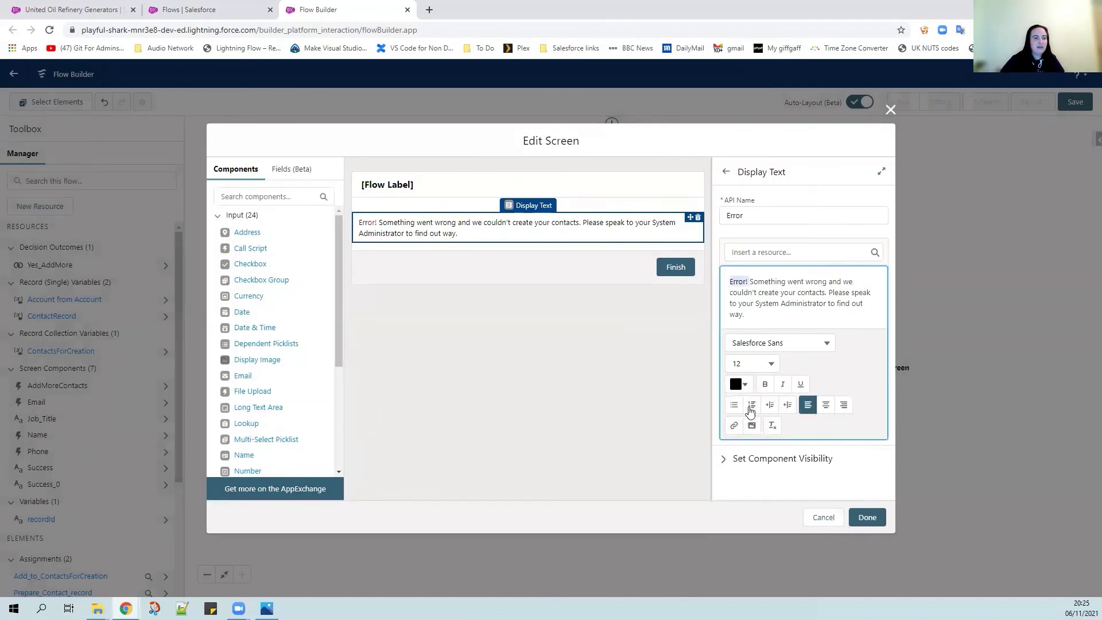
{"action": "left_click", "coordinate": [764, 384]}
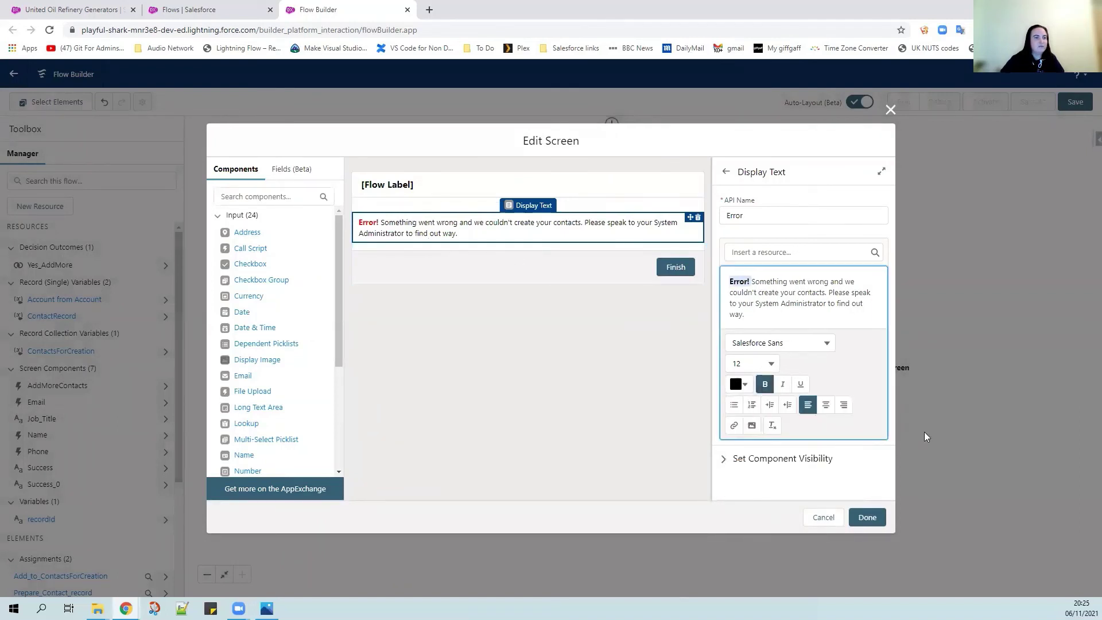
{"action": "left_click", "coordinate": [868, 518]}
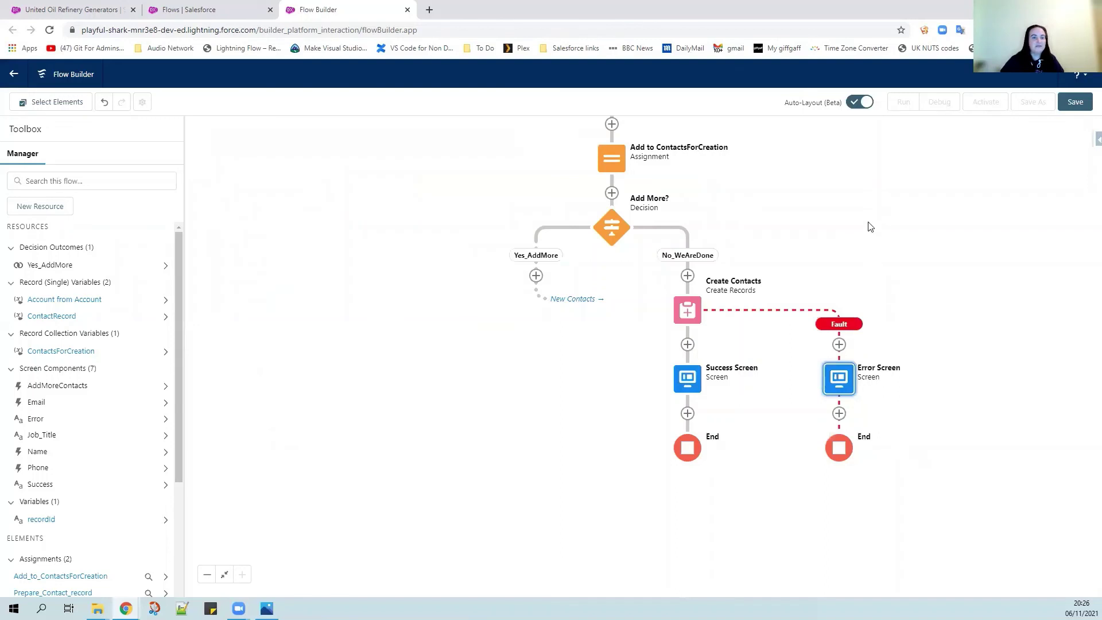
Save the flow as "Create Multiple Contacts" with API name Create_Multiple_Contacts and description "Guide user to create multiple contacts".
{"action": "left_click_drag", "start_coordinate": [867, 226], "coordinate": [770, 528]}
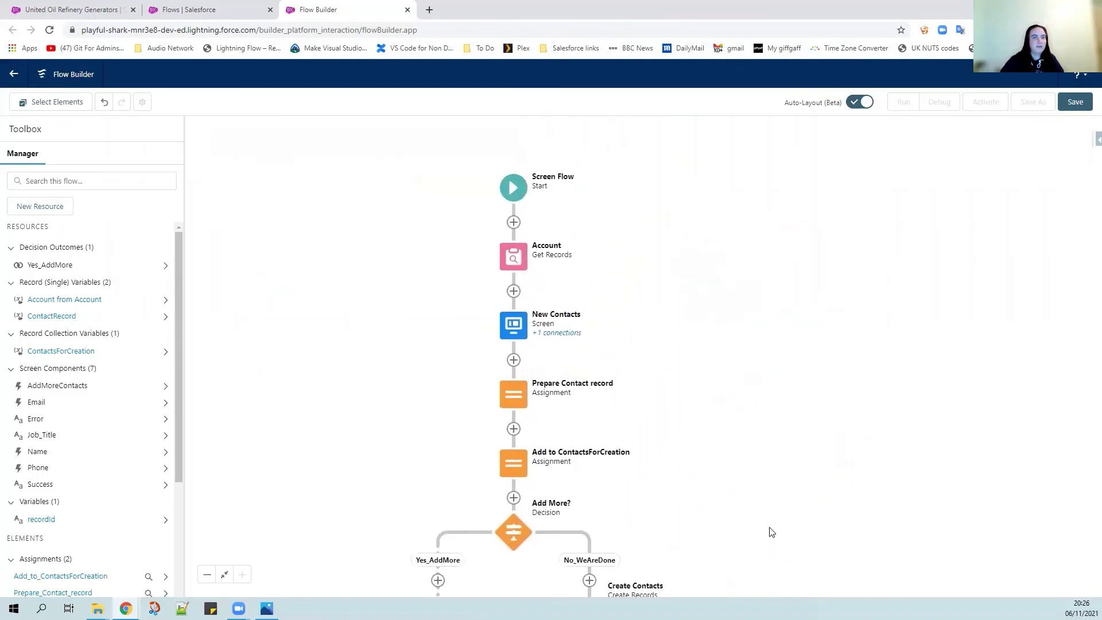
{"action": "left_click", "coordinate": [1074, 103]}
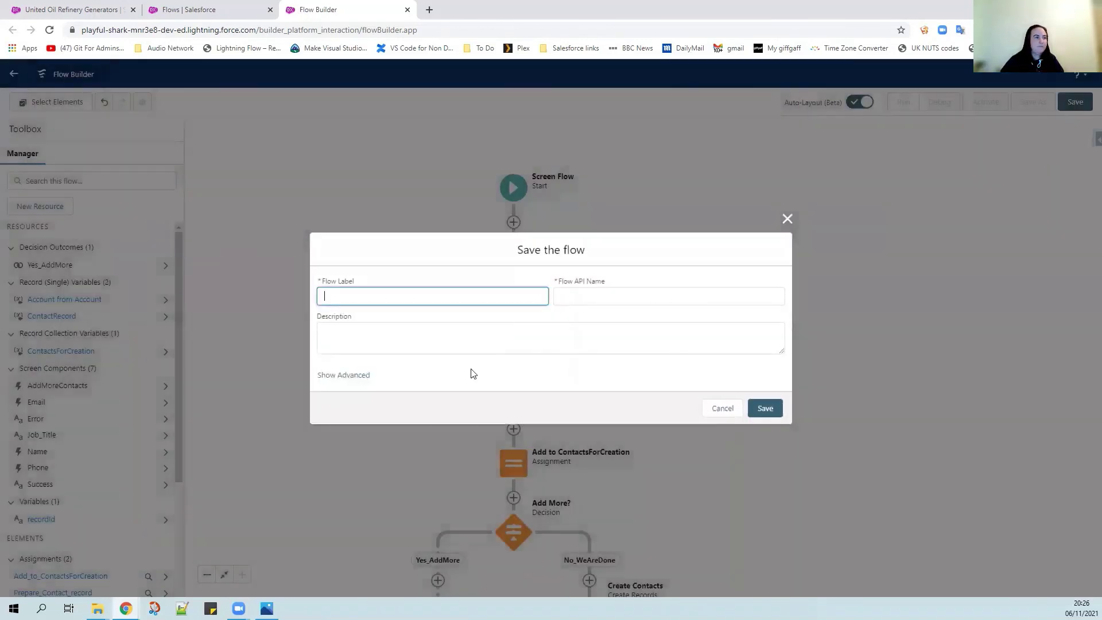
{"action": "type", "text": "Create"}
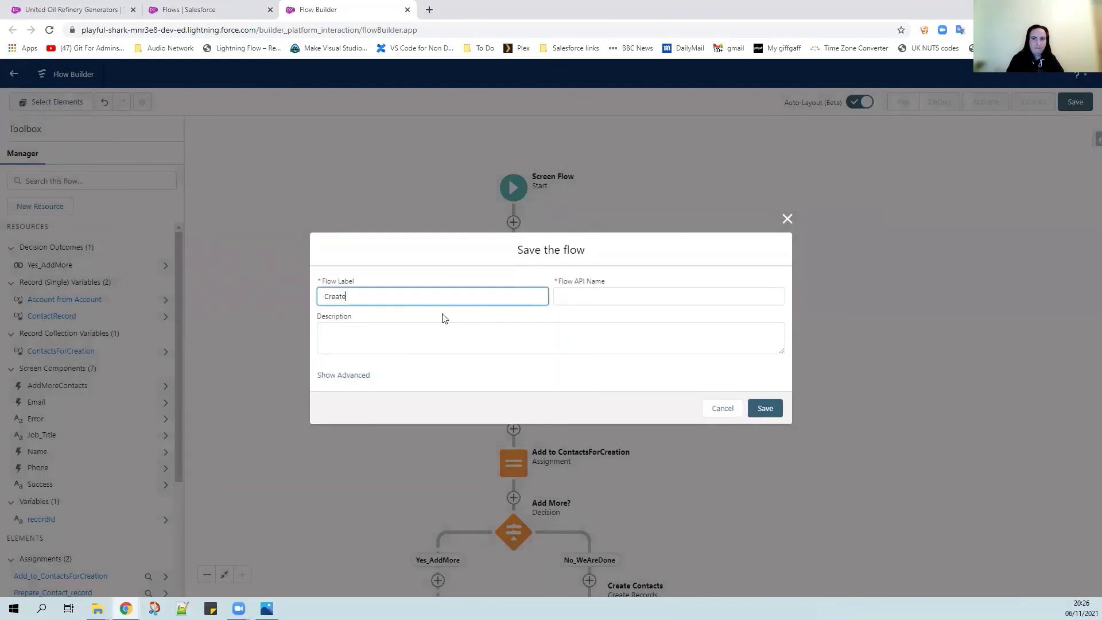
{"action": "type", "text": " Multiple Contacts"}
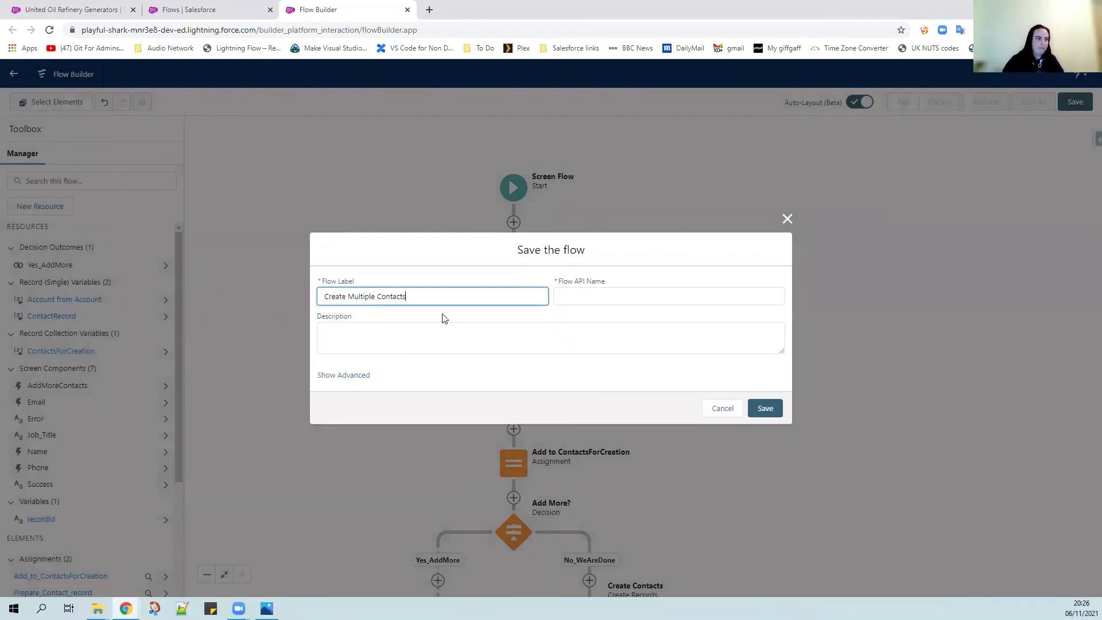
{"action": "left_click", "coordinate": [445, 349]}
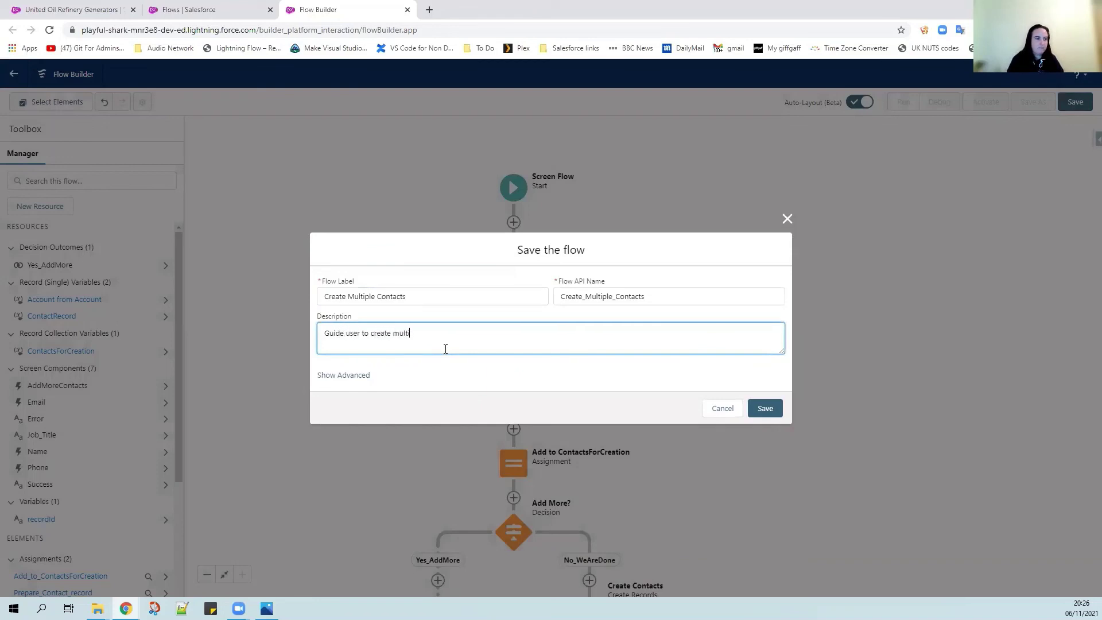
{"action": "type", "text": "Guide user to create multiple contacts"}
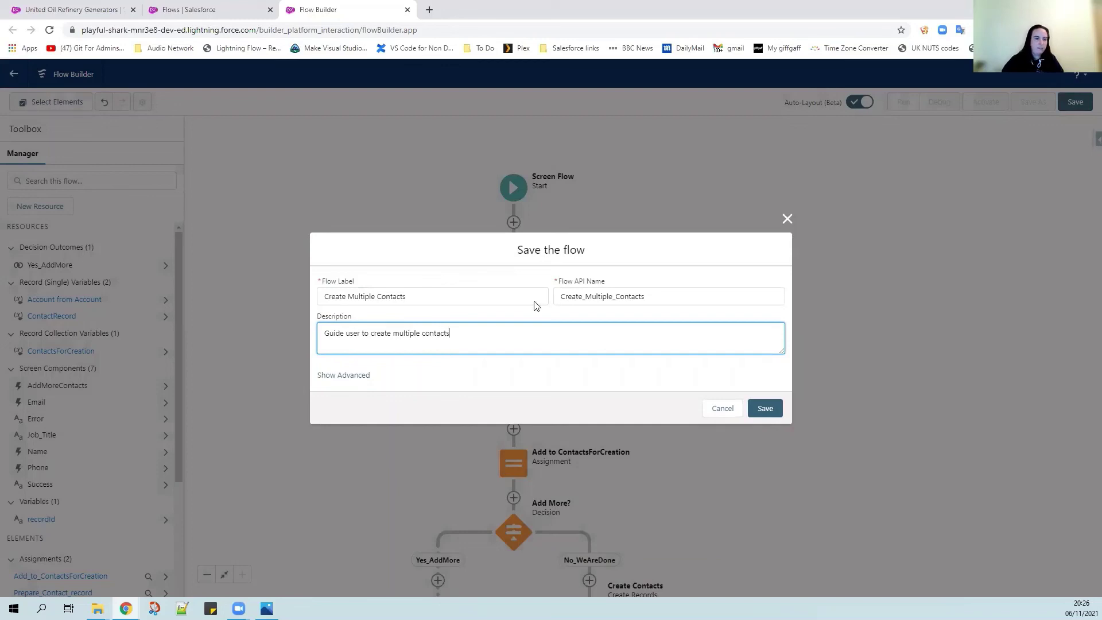
{"action": "left_click", "coordinate": [767, 412]}
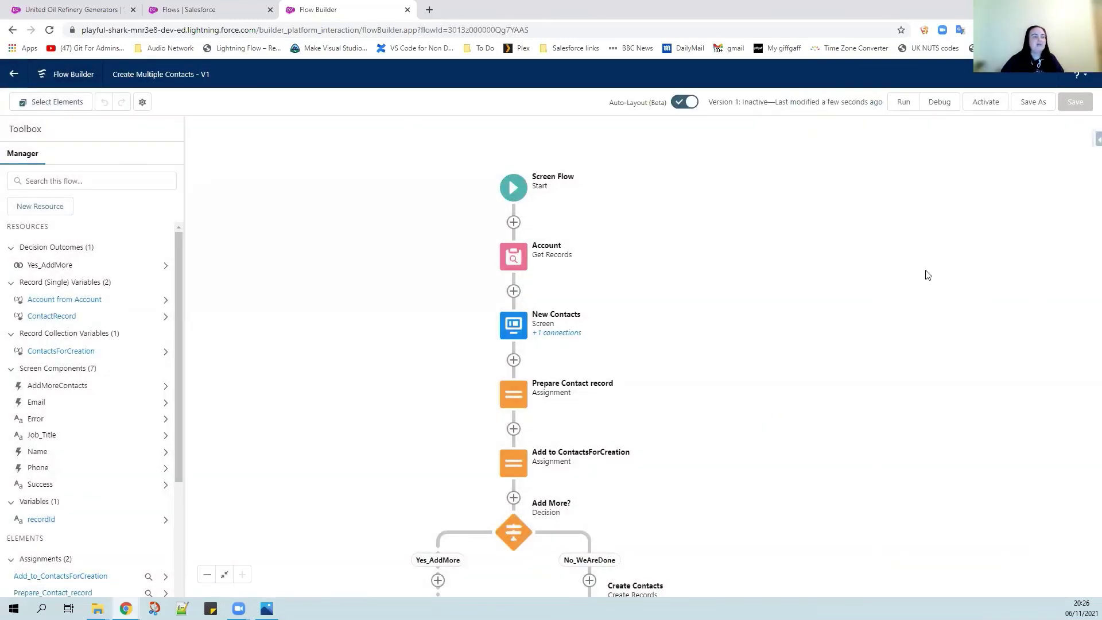
Start debugging the flow and copy the record ID of the United Oil & Gas Corp. account from its page address.
{"action": "left_click", "coordinate": [944, 106]}
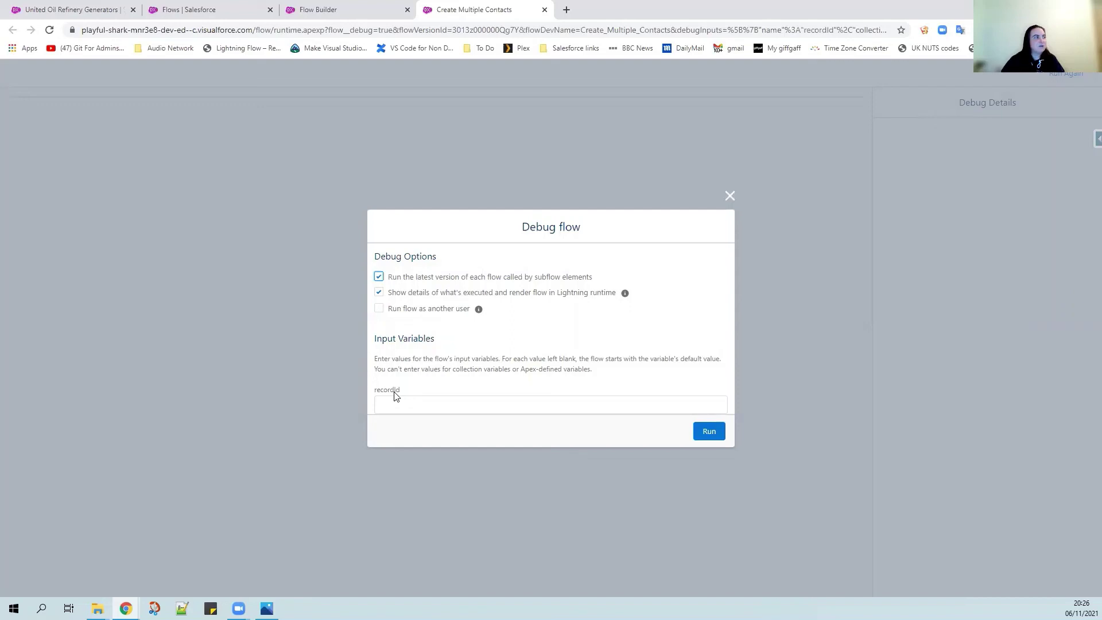
{"action": "left_click", "coordinate": [66, 10]}
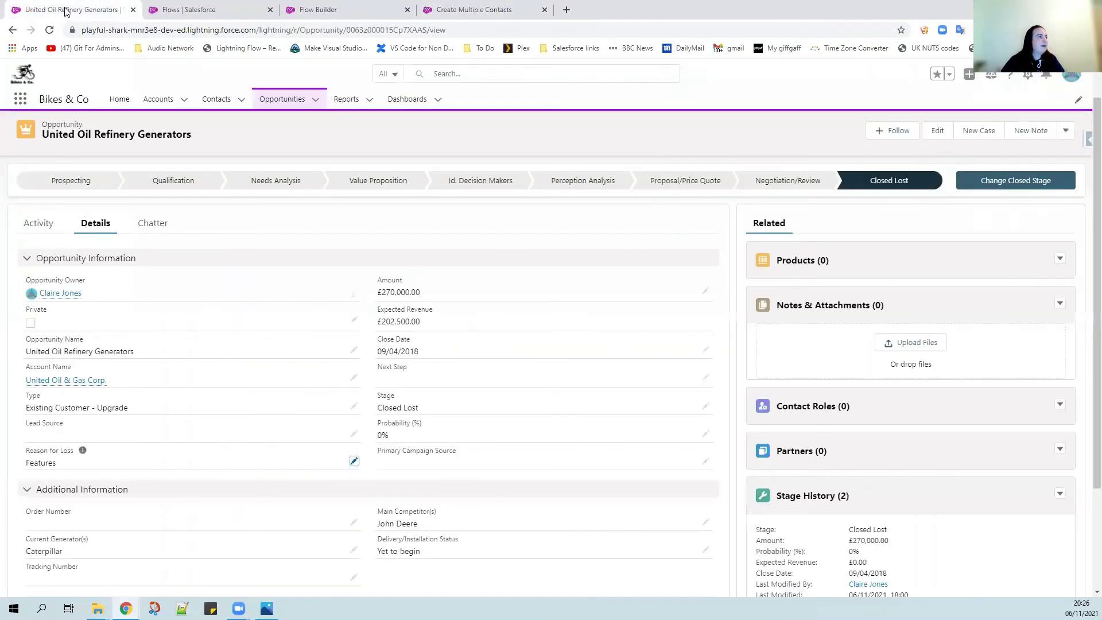
{"action": "left_click", "coordinate": [59, 381]}
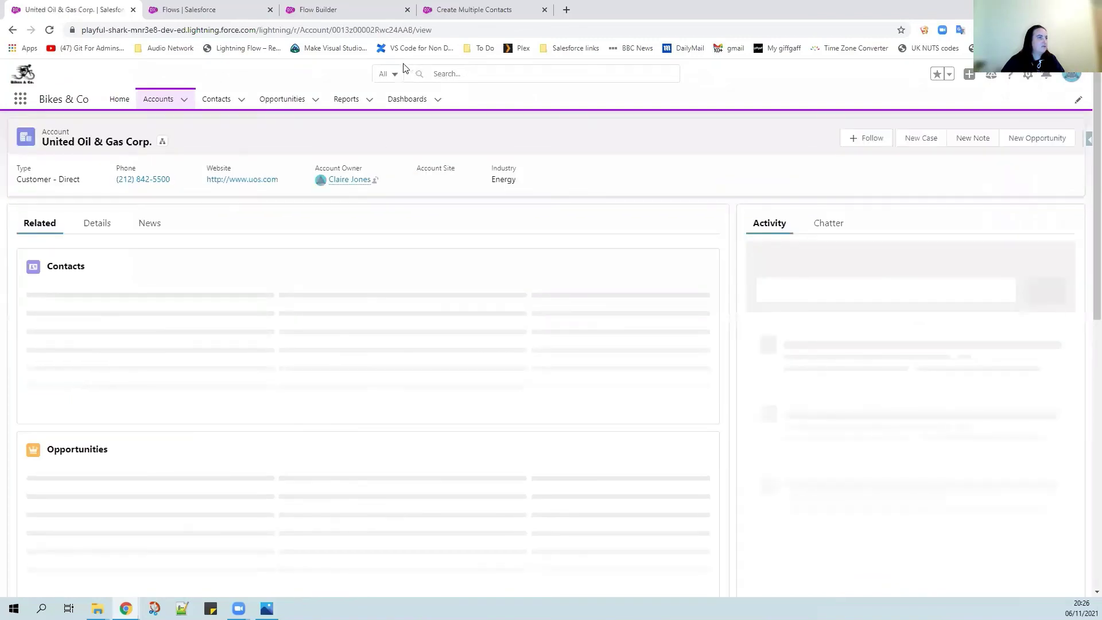
{"action": "double_click", "coordinate": [381, 29]}
{"action": "key", "text": "ctrl+c"}
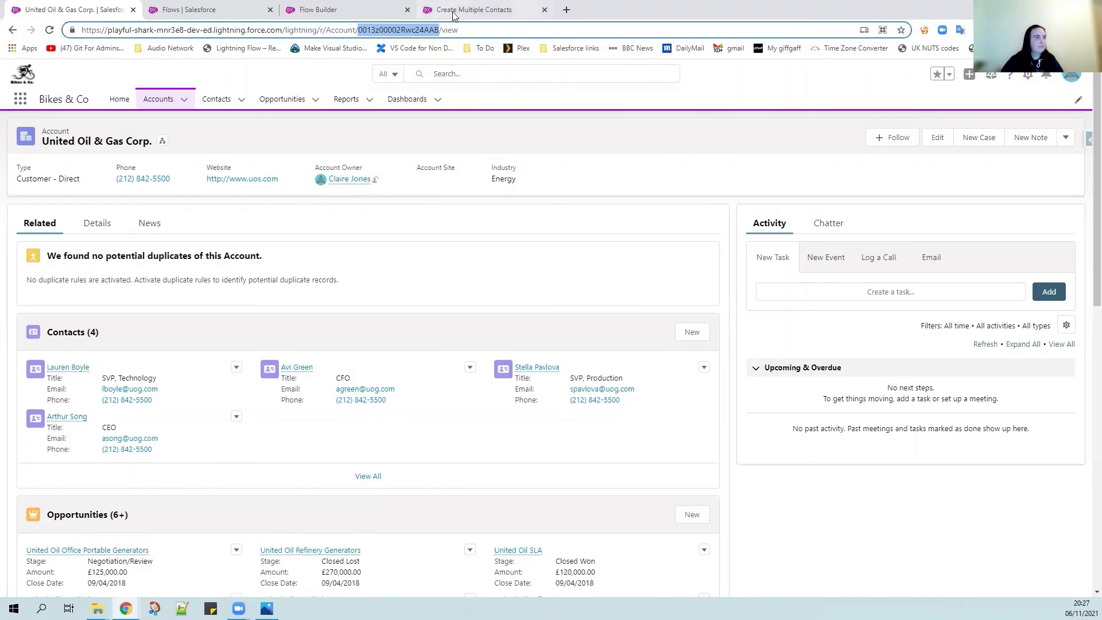
Paste the copied account ID as the recordId input variable and run the debug.
{"action": "left_click", "coordinate": [434, 10]}
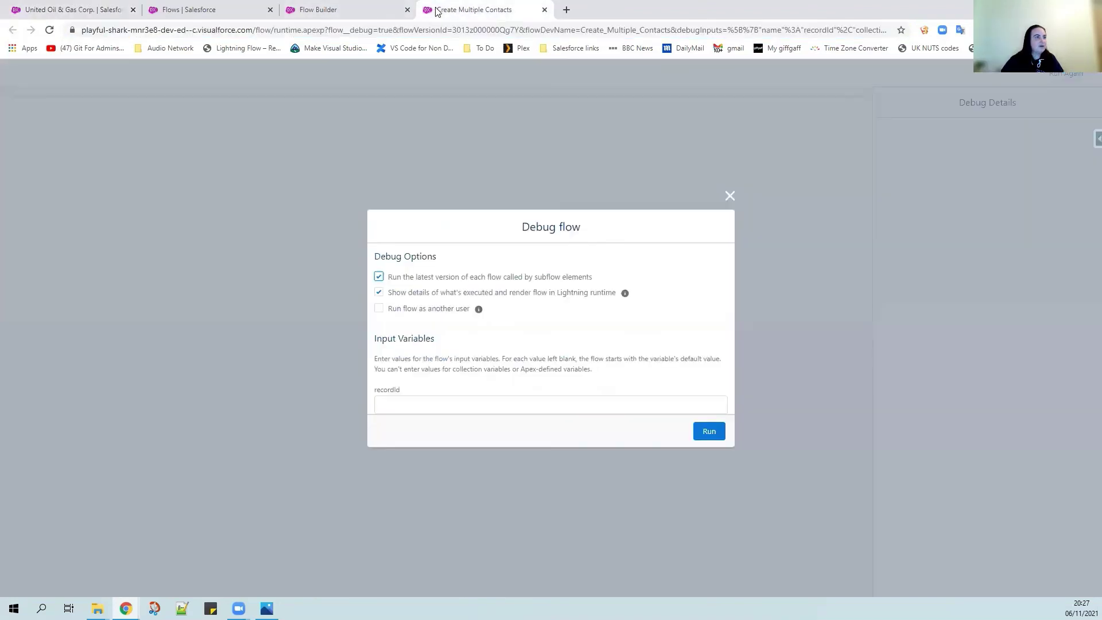
{"action": "left_click", "coordinate": [476, 403]}
{"action": "key", "text": "ctrl+v"}
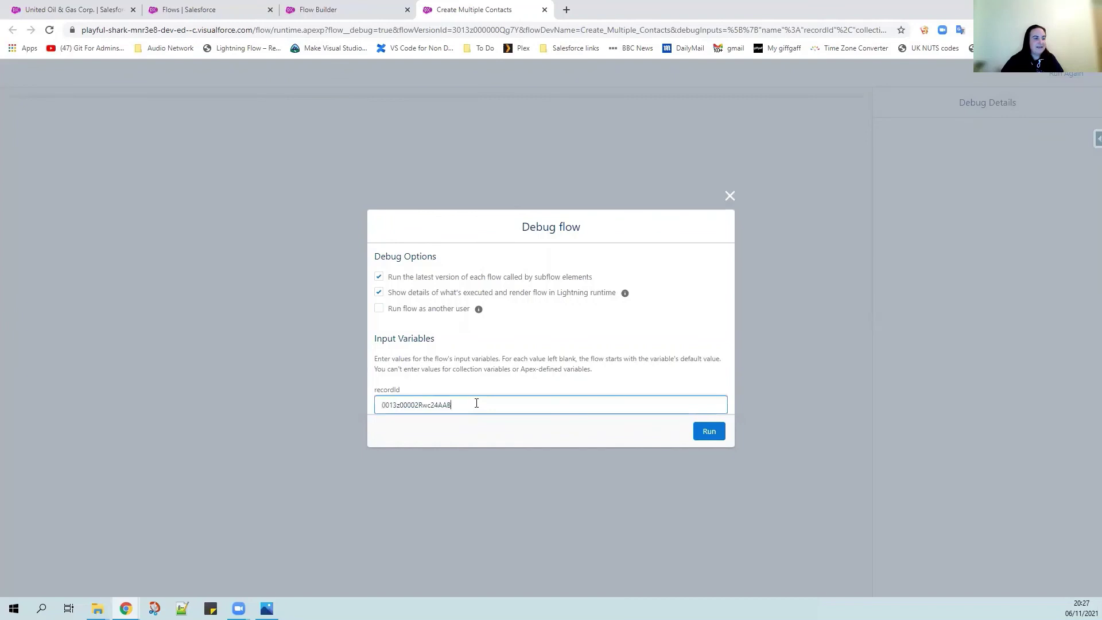
{"action": "left_click", "coordinate": [709, 432]}
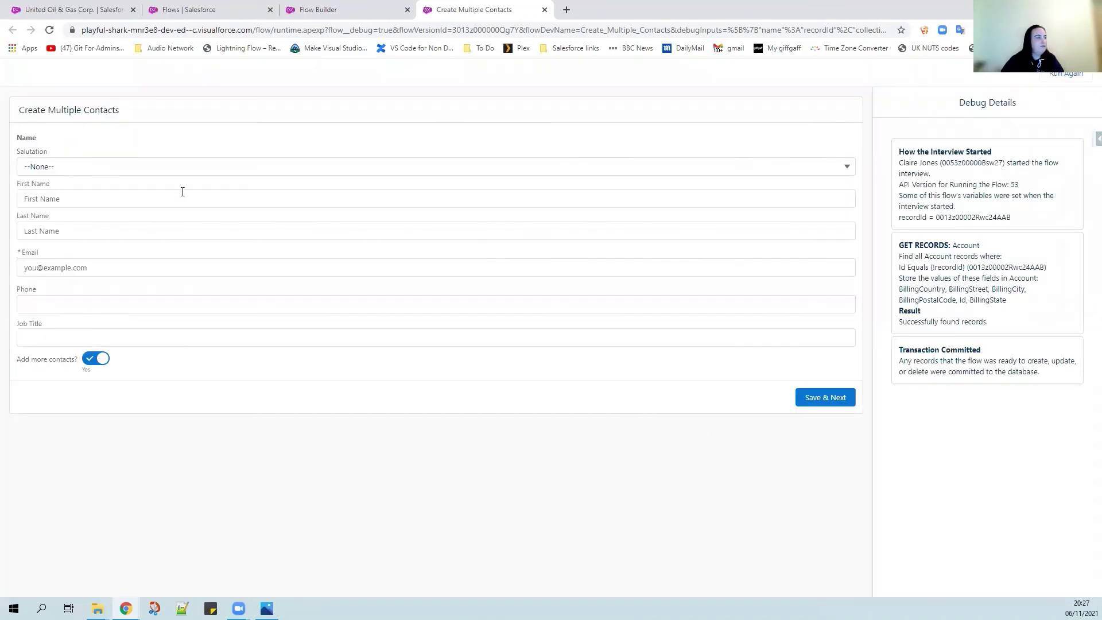
Set the first test contact's salutation to Mrs. and enter the first and last name.
{"action": "left_click", "coordinate": [102, 166]}
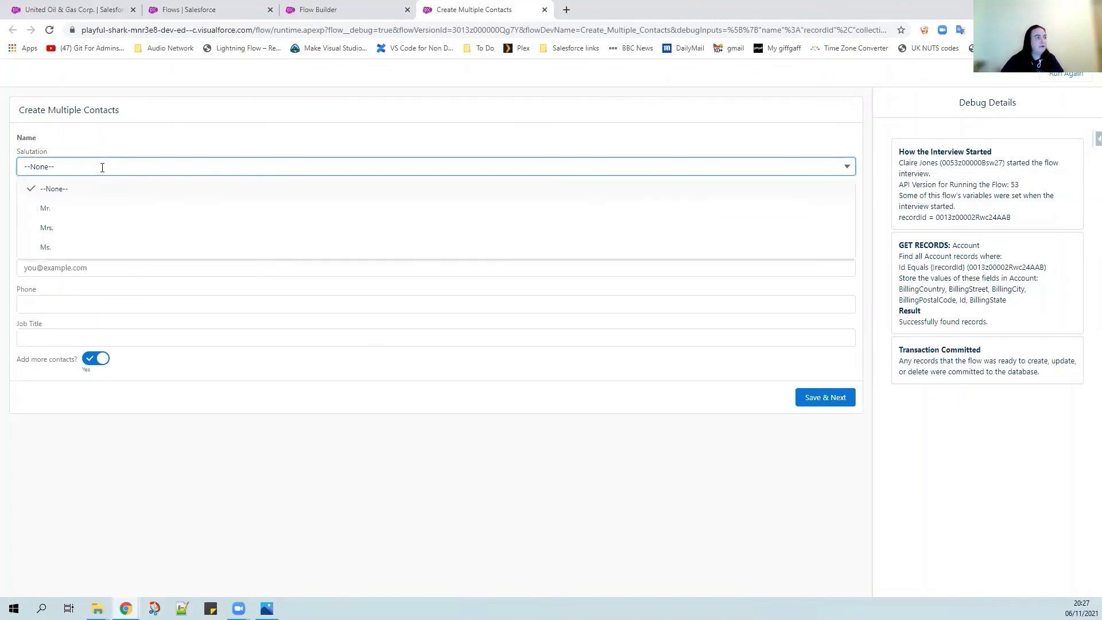
{"action": "left_click", "coordinate": [99, 225]}
{"action": "left_click", "coordinate": [89, 200]}
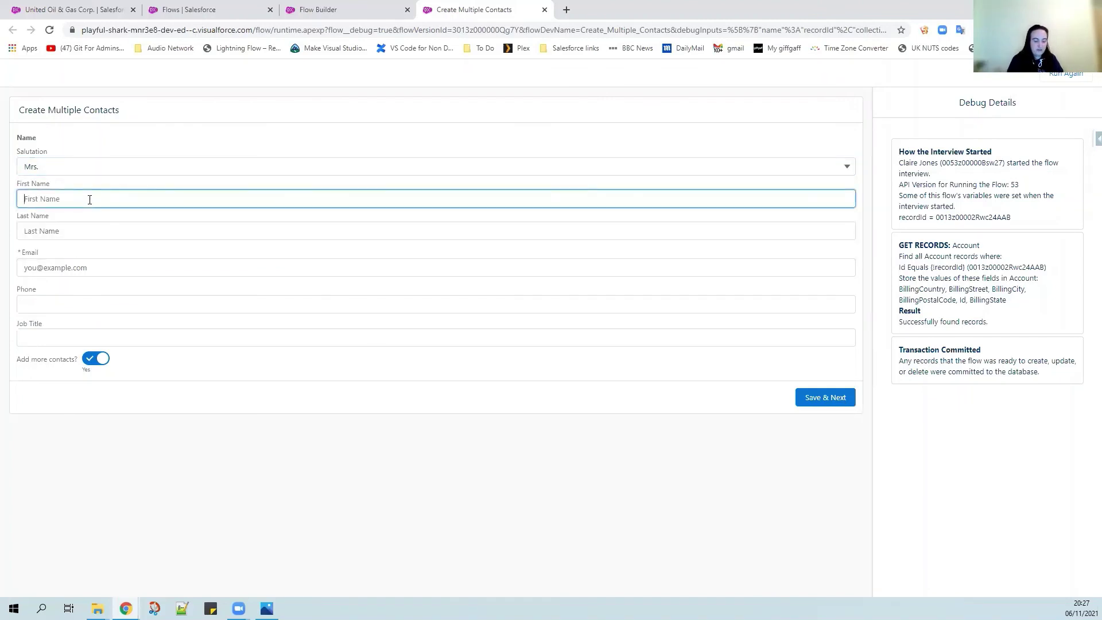
{"action": "type", "text": "Juliet"}
{"action": "key", "text": "Tab"}
{"action": "type", "text": "Ca"}
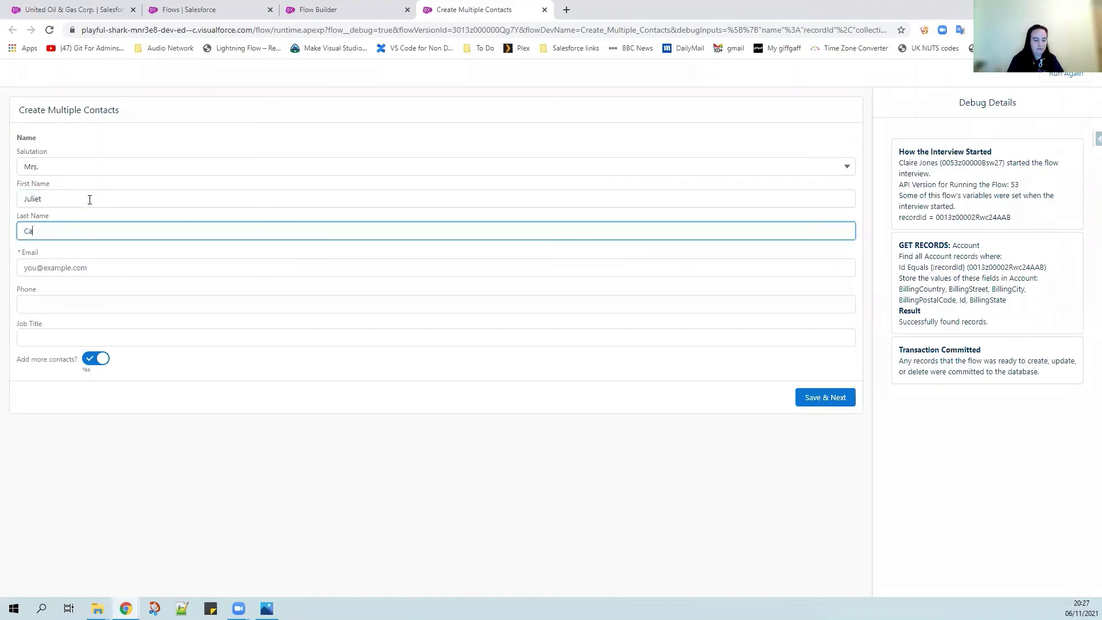
{"action": "type", "text": "uulet"}
Fill in the first contact's e-mail and the job title Nurse, and submit the form with adding more contacts enabled.
{"action": "left_click", "coordinate": [63, 267]}
{"action": "type", "text": "test@"}
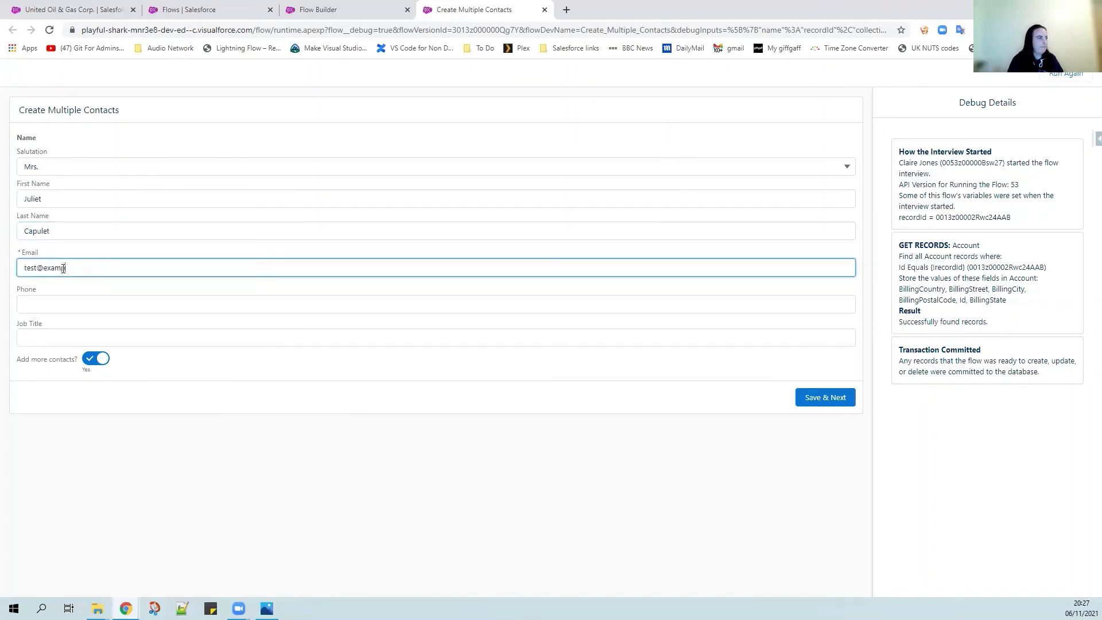
{"action": "type", "text": "example.com"}
{"action": "left_click", "coordinate": [48, 289]}
{"action": "left_click", "coordinate": [51, 337]}
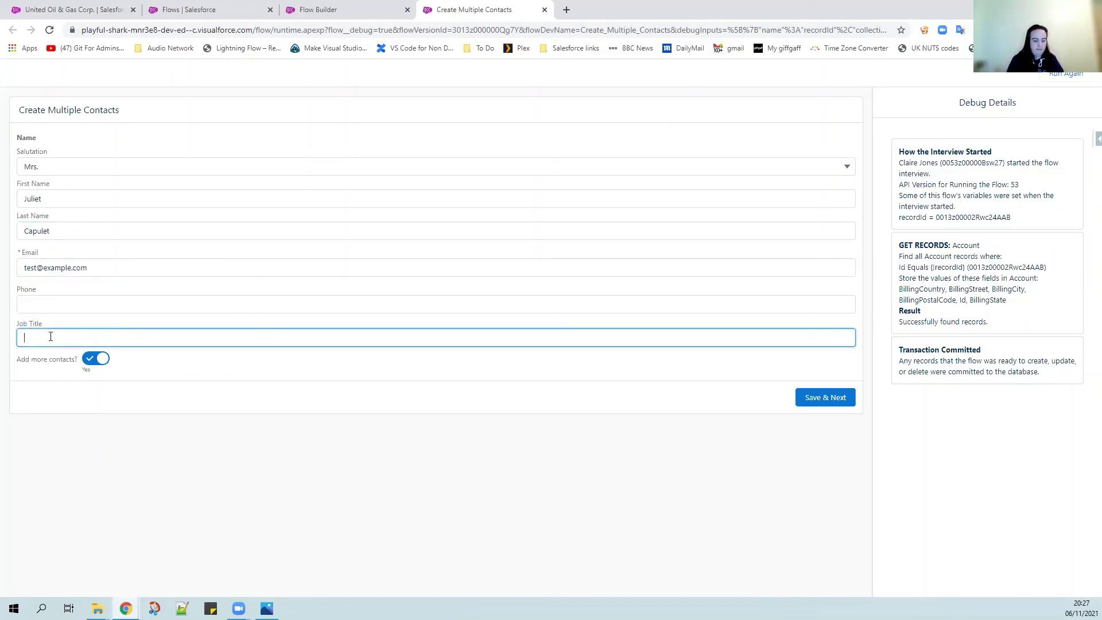
{"action": "type", "text": "Nurse"}
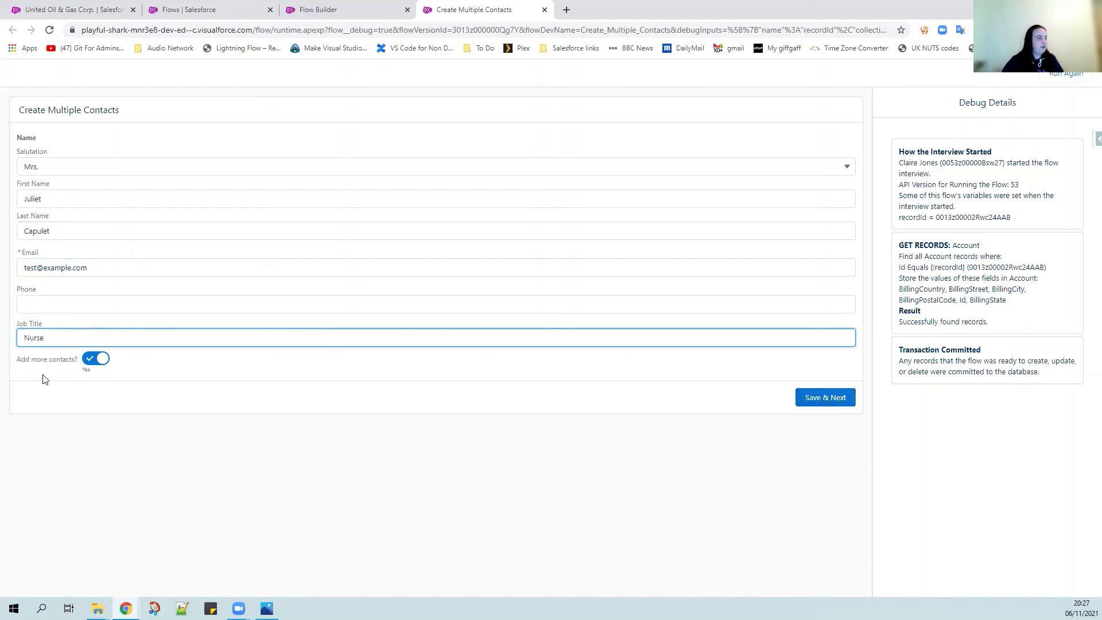
{"action": "left_click", "coordinate": [825, 398]}
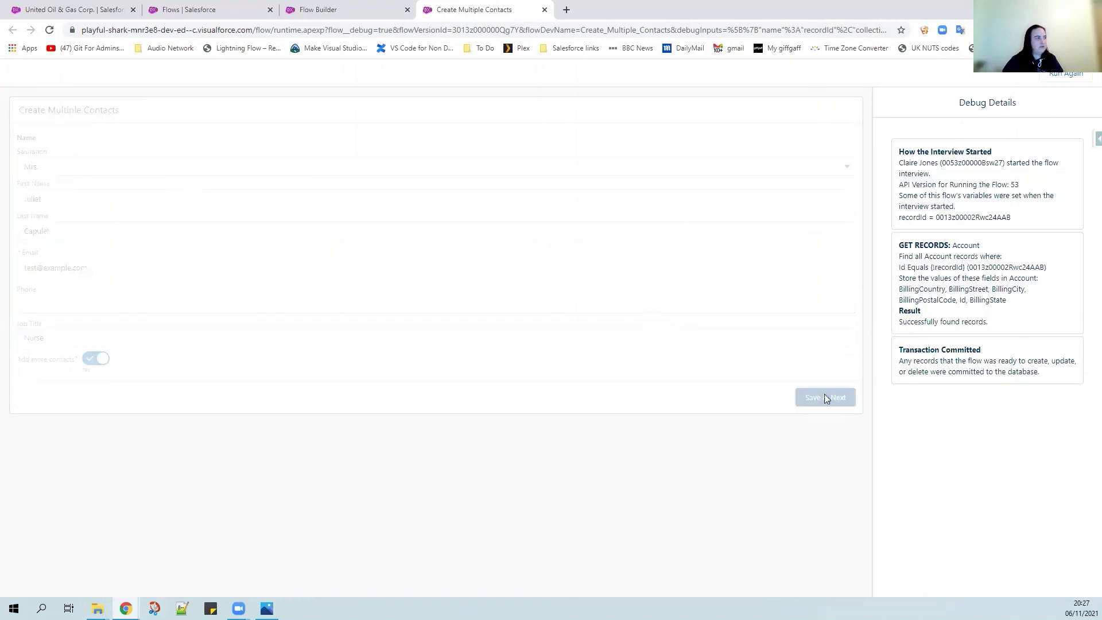
Set the second test contact's salutation to Mr. and enter the first and last name.
{"action": "left_click", "coordinate": [91, 171]}
{"action": "left_click", "coordinate": [70, 206]}
{"action": "left_click", "coordinate": [70, 199]}
{"action": "type", "text": "Romeo"}
{"action": "key", "text": "Tab"}
{"action": "type", "text": "Montague"}
Fill in the second contact's e-mail and phone number, and set the job title to Doctor.
{"action": "left_click", "coordinate": [61, 262]}
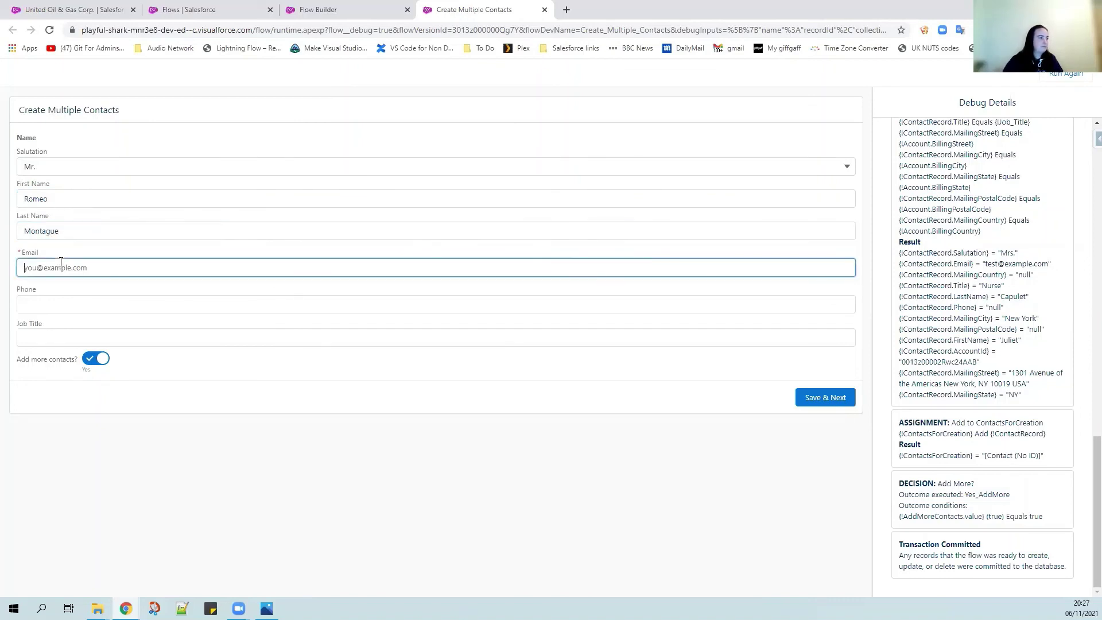
{"action": "type", "text": "test@example.com.invalid"}
{"action": "left_click", "coordinate": [66, 305]}
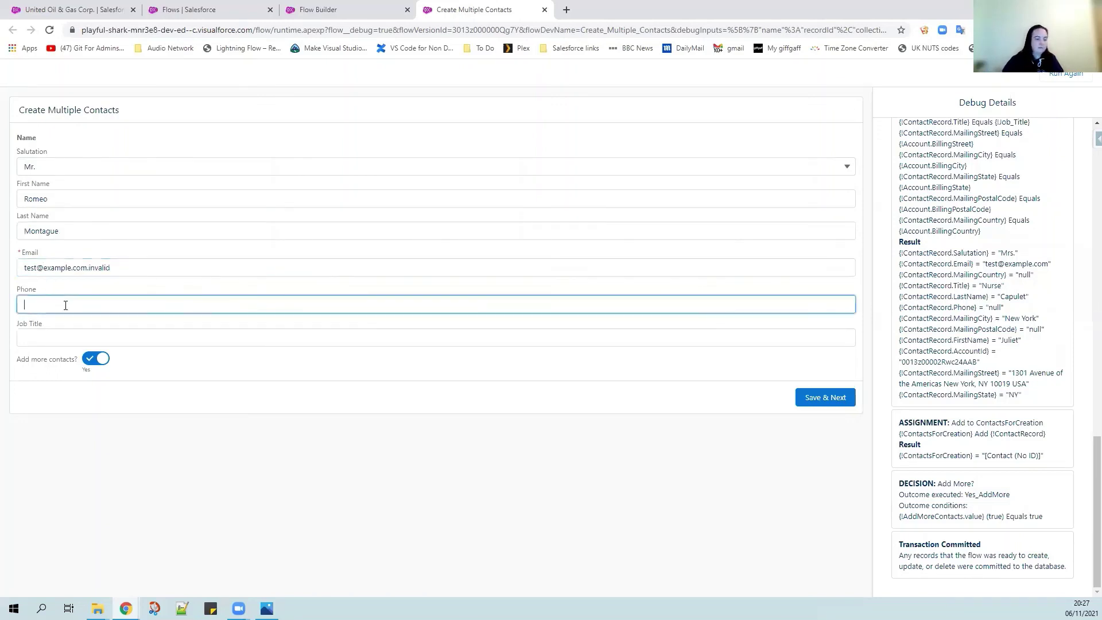
{"action": "type", "text": "123456"}
{"action": "left_click", "coordinate": [56, 331]}
{"action": "type", "text": "Doctor"}
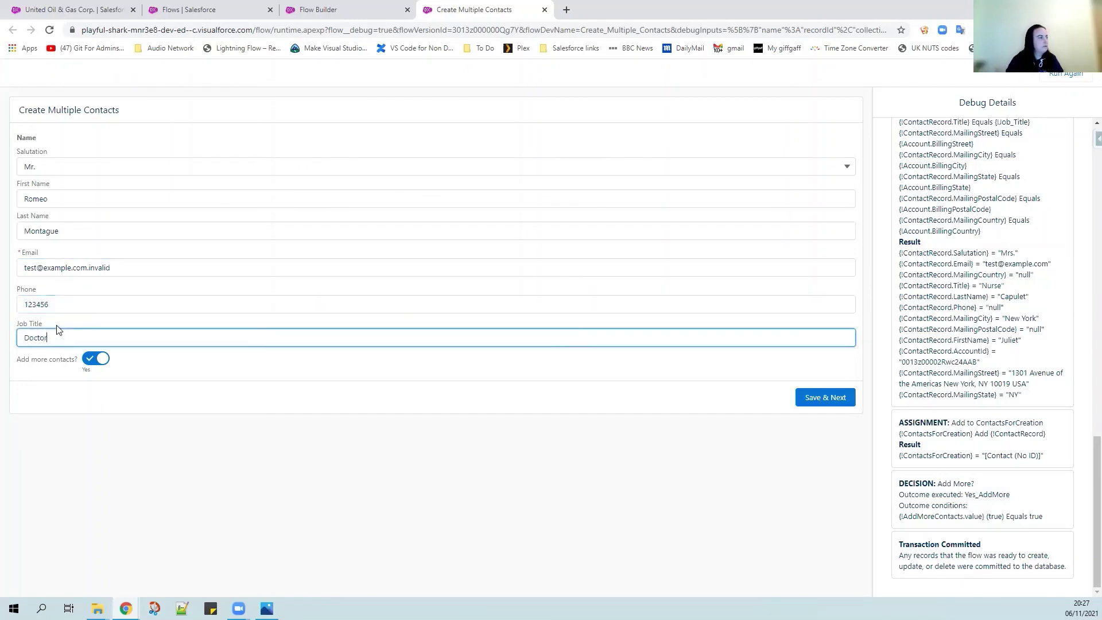
Switch off adding more contacts, submit the second contact, and finish the flow interview.
{"action": "left_click", "coordinate": [100, 360]}
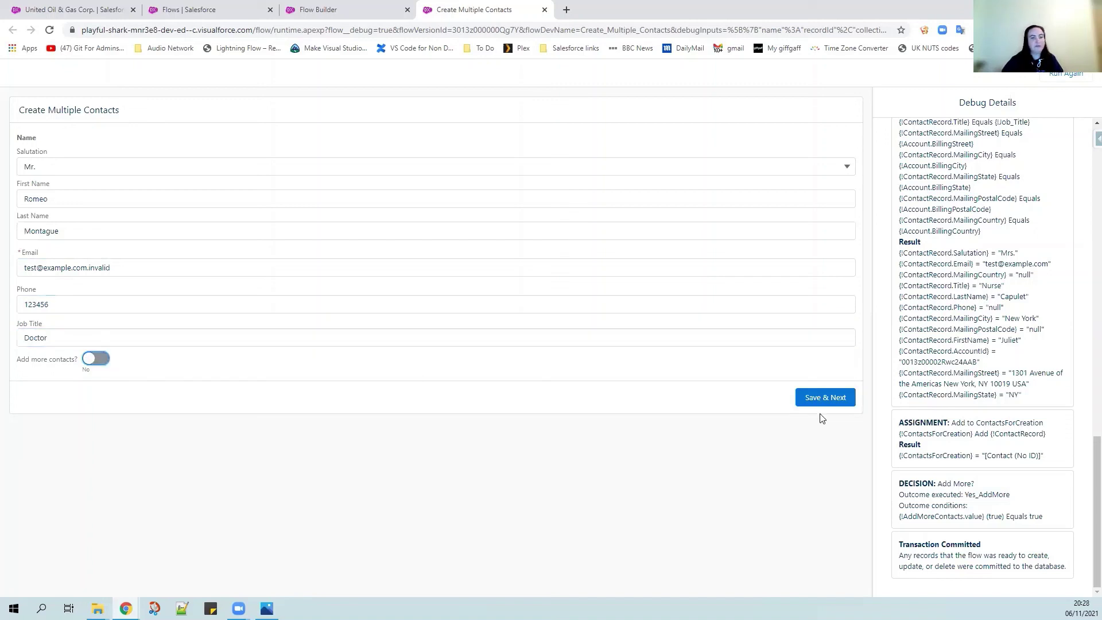
{"action": "left_click", "coordinate": [823, 399]}
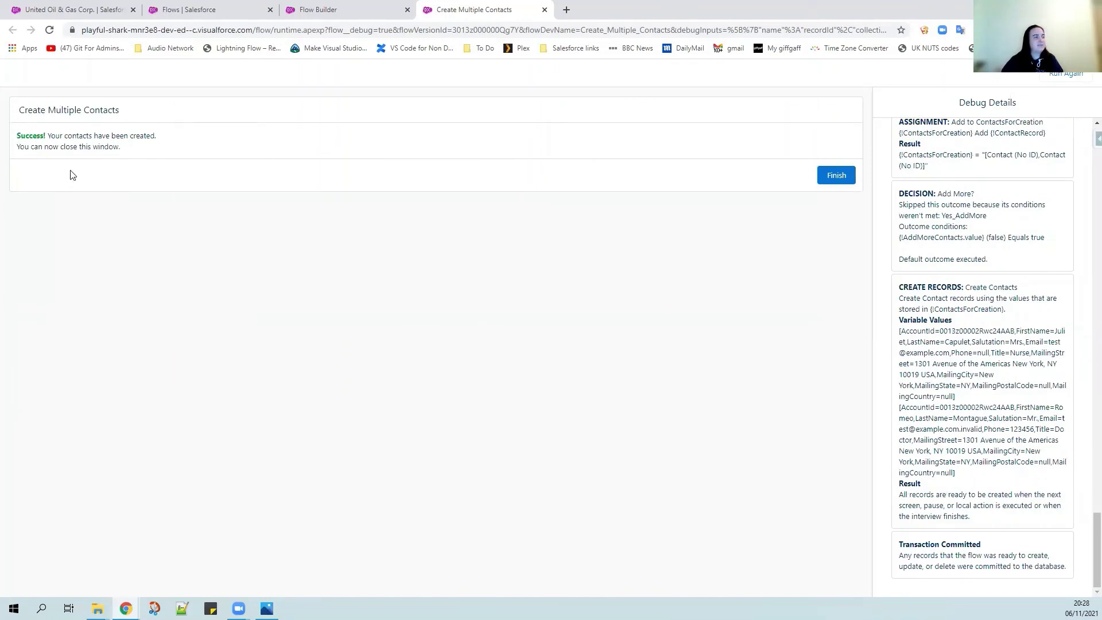
{"action": "left_click", "coordinate": [836, 177]}
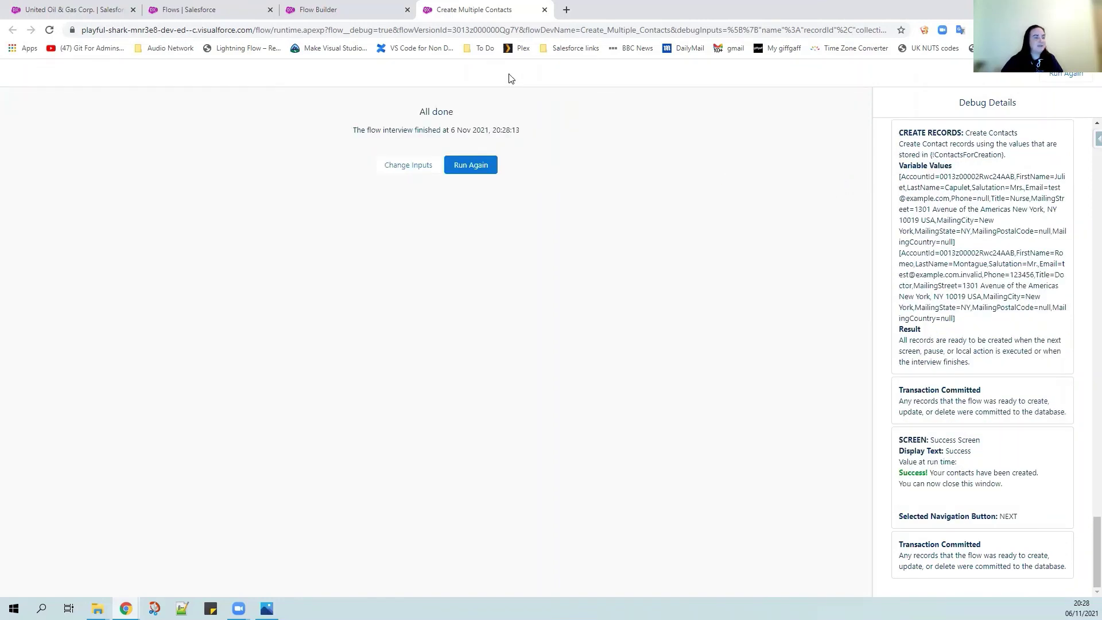
Close the debug run and reload the United Oil & Gas Corp. account to check its related contacts.
{"action": "left_click", "coordinate": [545, 9]}
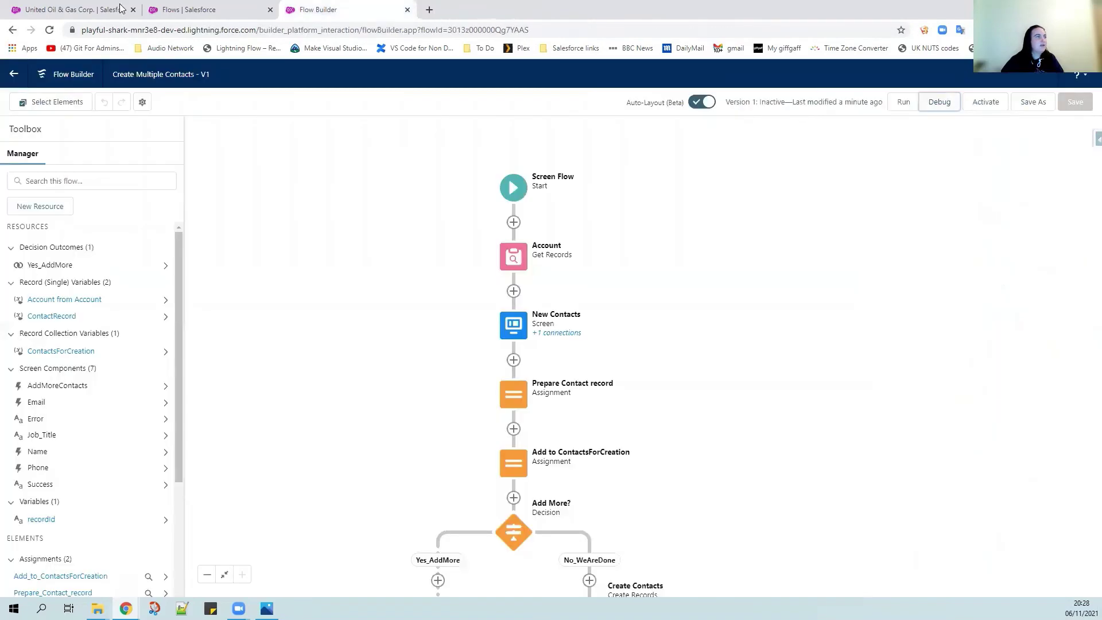
{"action": "left_click", "coordinate": [88, 8]}
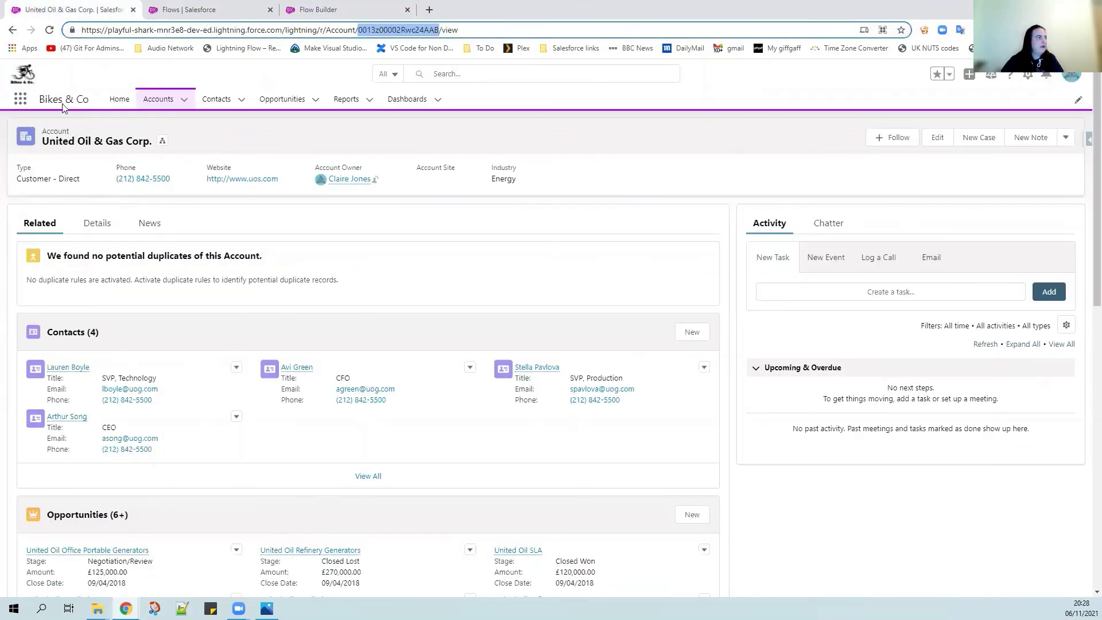
{"action": "left_click", "coordinate": [49, 30]}
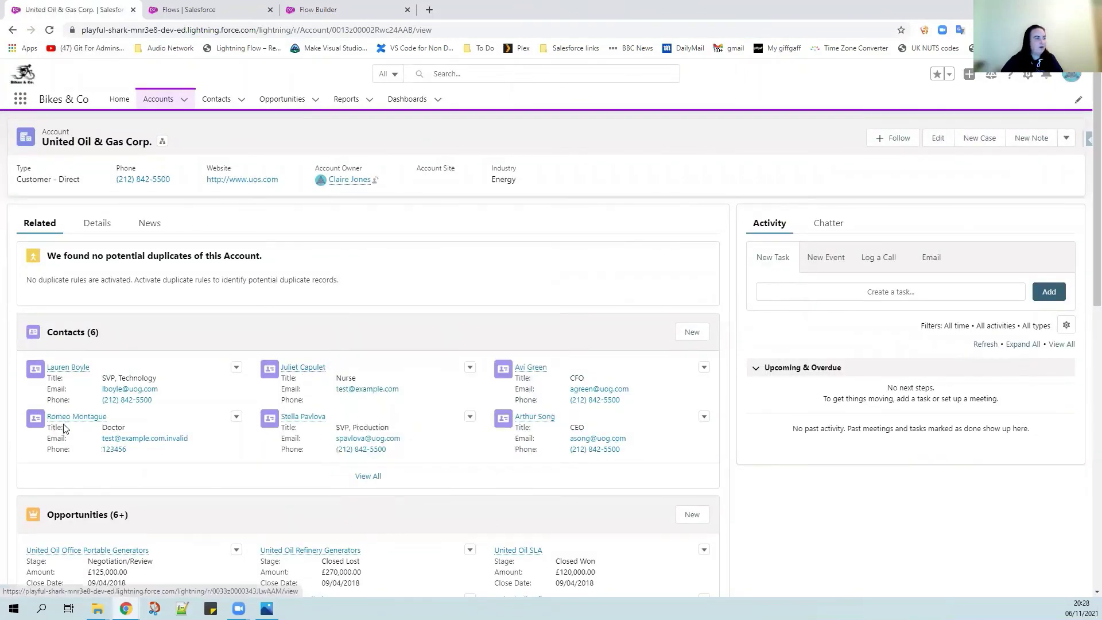
Activate version 1 of the Create Multiple Contacts flow.
{"action": "left_click", "coordinate": [319, 9]}
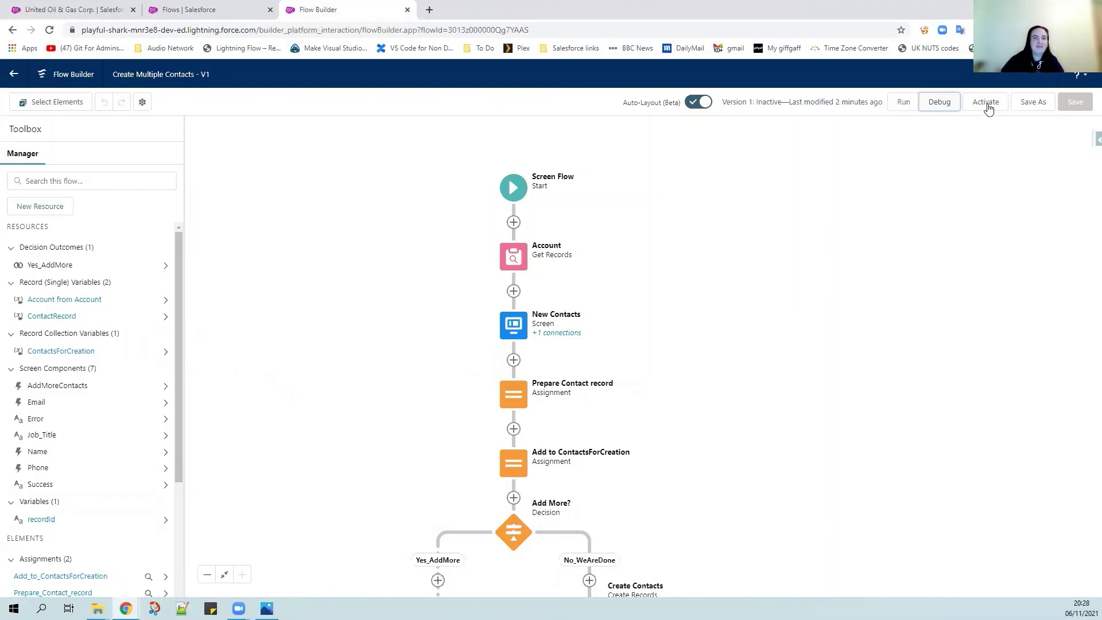
{"action": "left_click", "coordinate": [987, 103]}
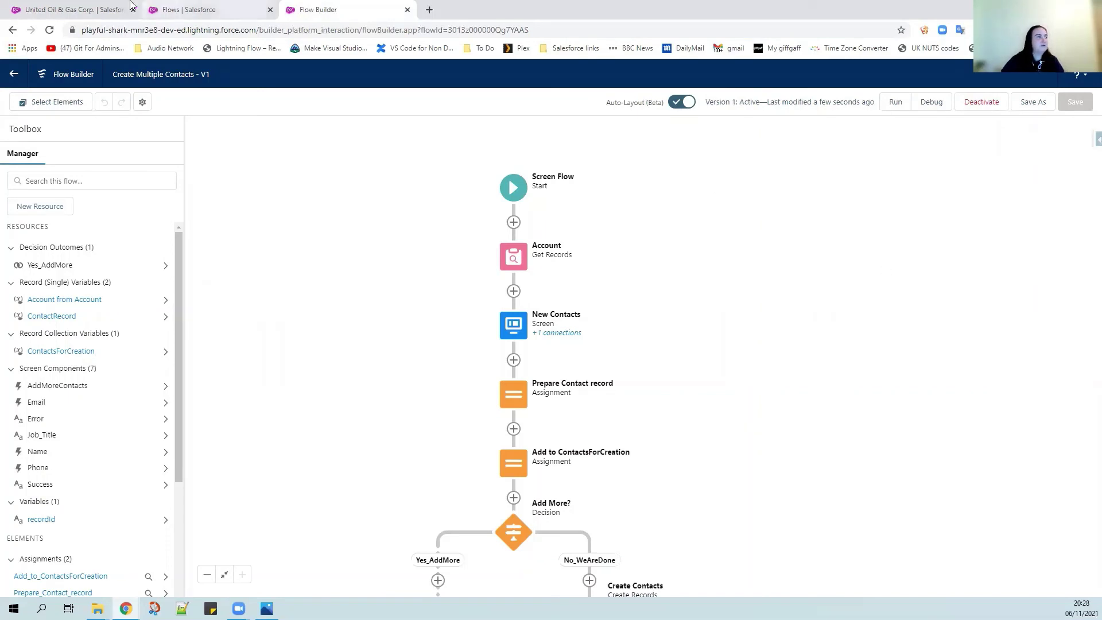
Open the Account object's setup in Object Manager from the United Oil & Gas Corp. record.
{"action": "left_click", "coordinate": [87, 12]}
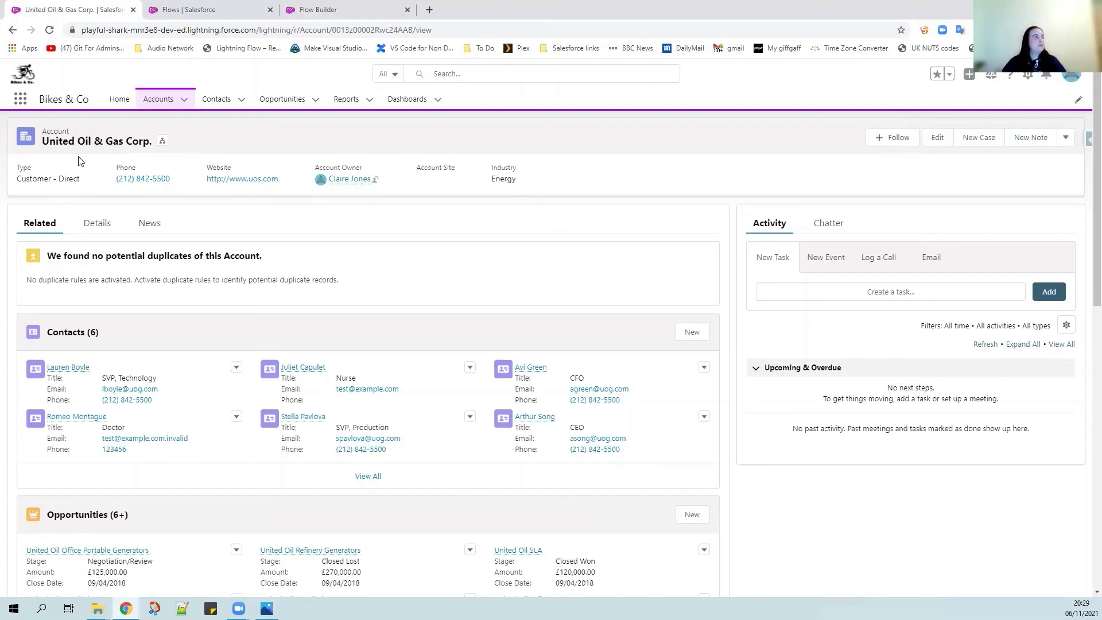
{"action": "left_click", "coordinate": [1027, 76]}
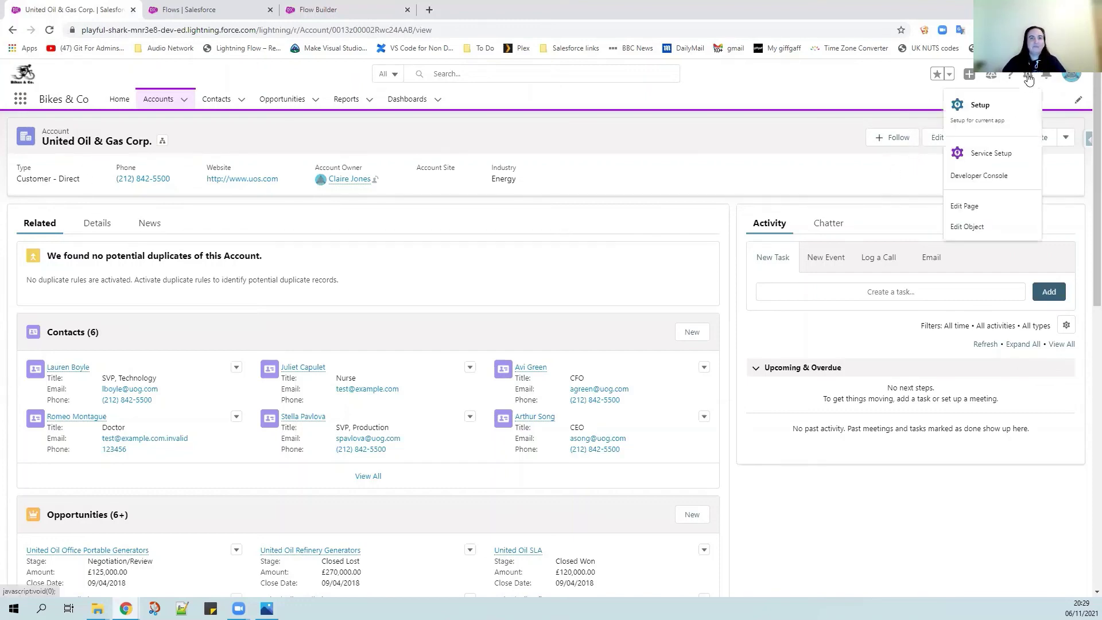
{"action": "left_click", "coordinate": [965, 228]}
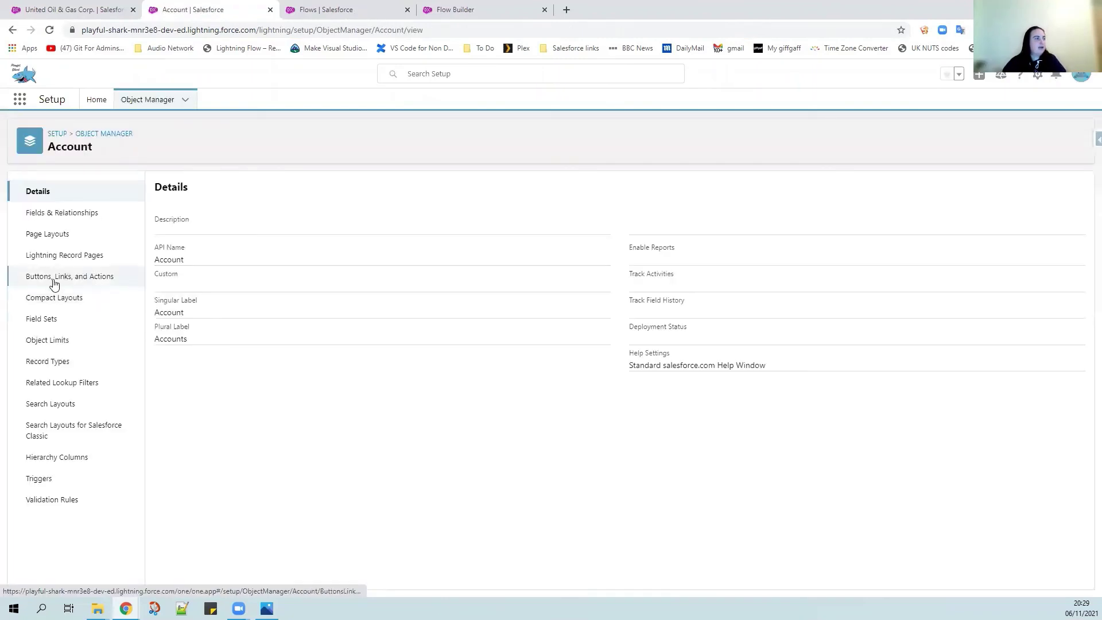
Start a new action on the Account object with action type Flow and the Create Multiple Contacts flow.
{"action": "left_click", "coordinate": [50, 281]}
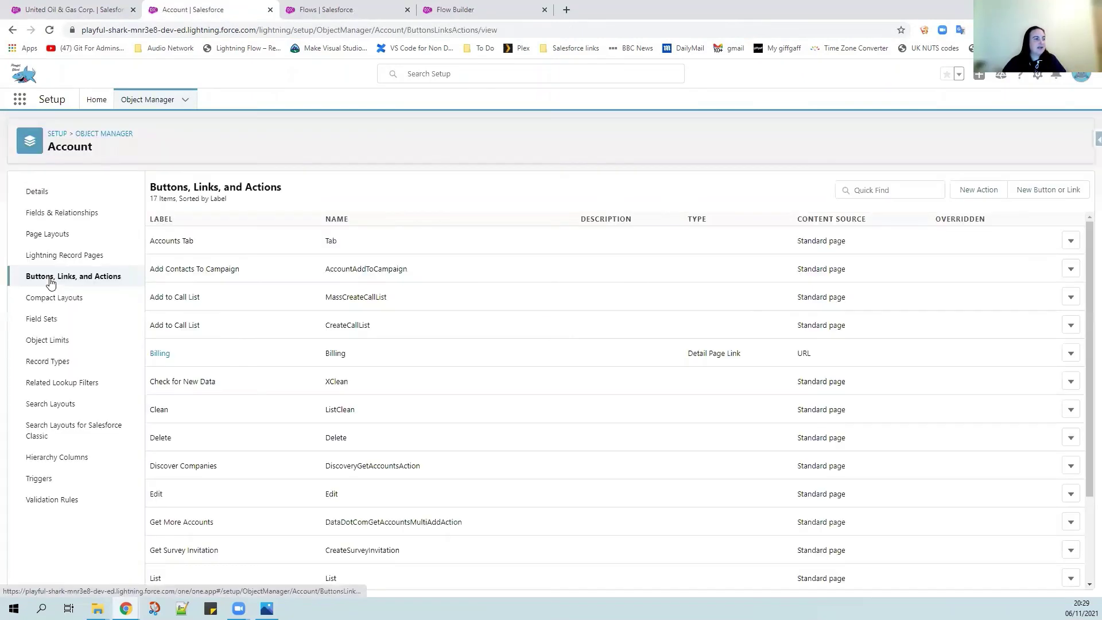
{"action": "left_click", "coordinate": [972, 192]}
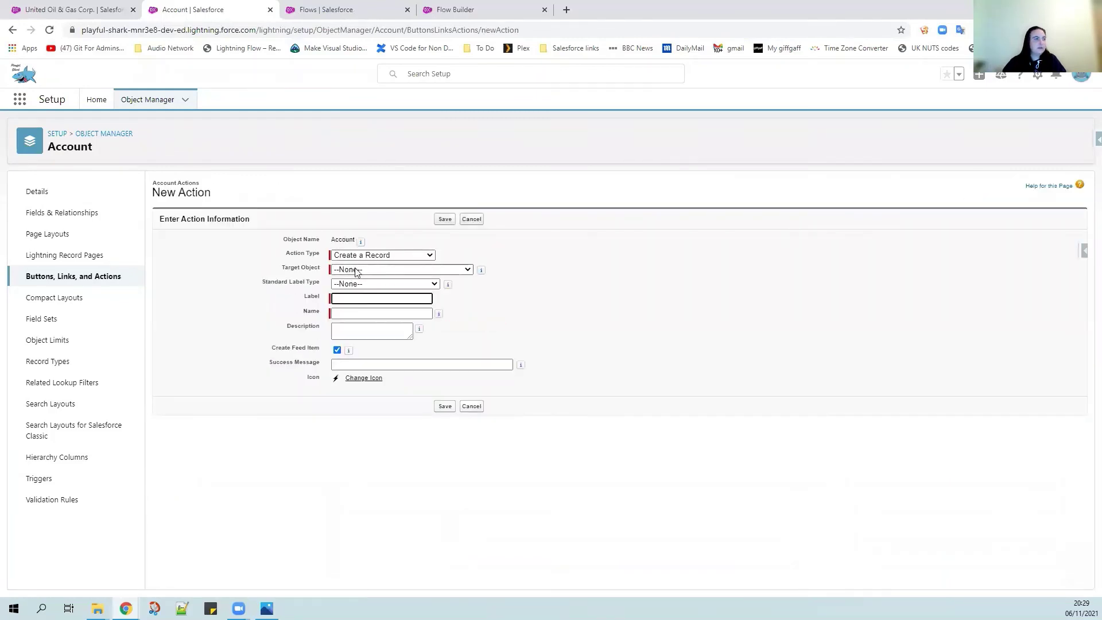
{"action": "left_click", "coordinate": [361, 256]}
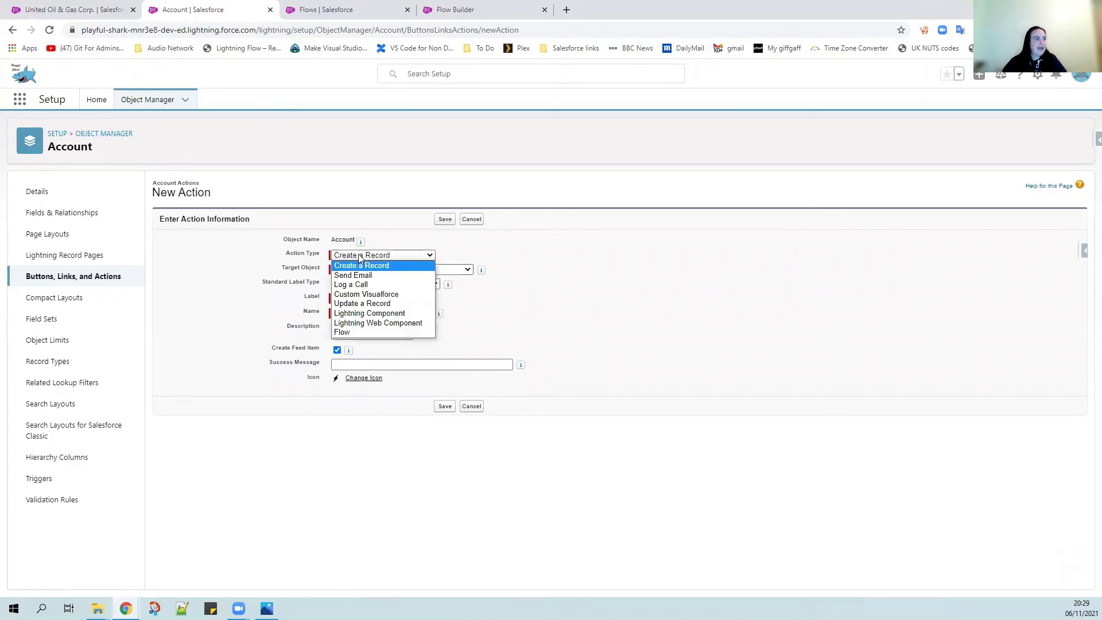
{"action": "left_click", "coordinate": [362, 334]}
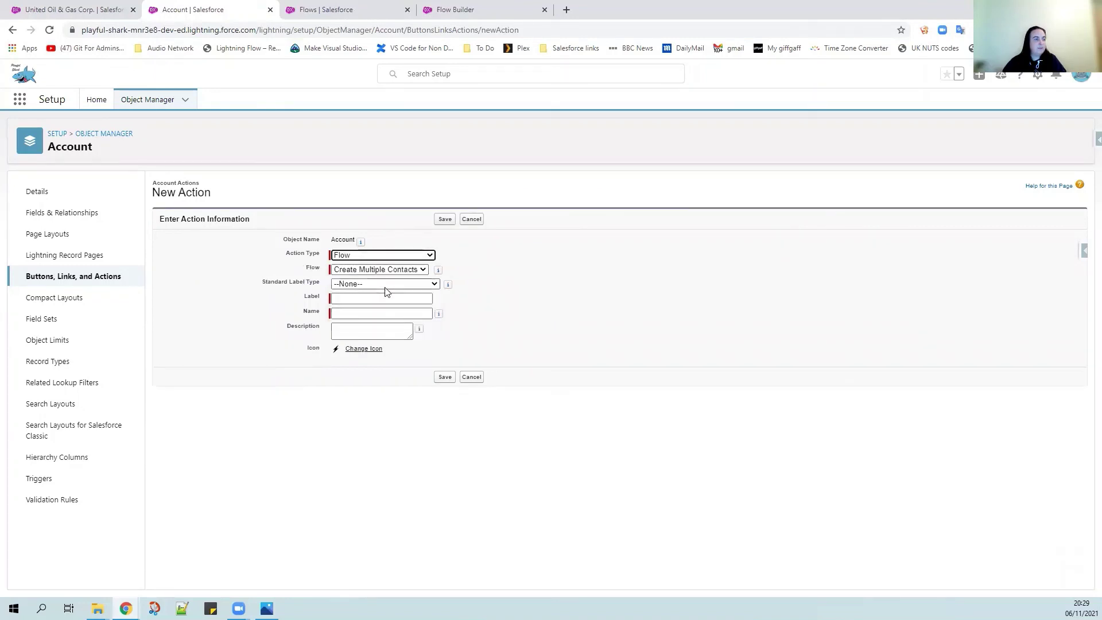
{"action": "left_click", "coordinate": [372, 271]}
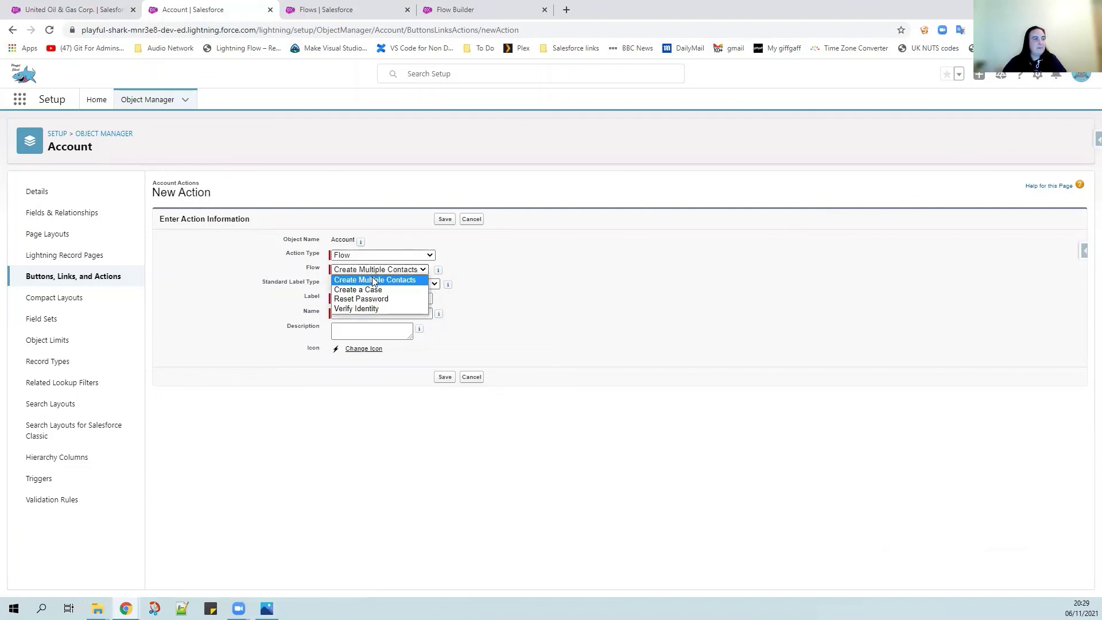
{"action": "left_click", "coordinate": [374, 281]}
Label the action "Create Multiple Contacts", describe it as "Screen flow to create multiple contacts", and save it.
{"action": "left_click", "coordinate": [364, 298]}
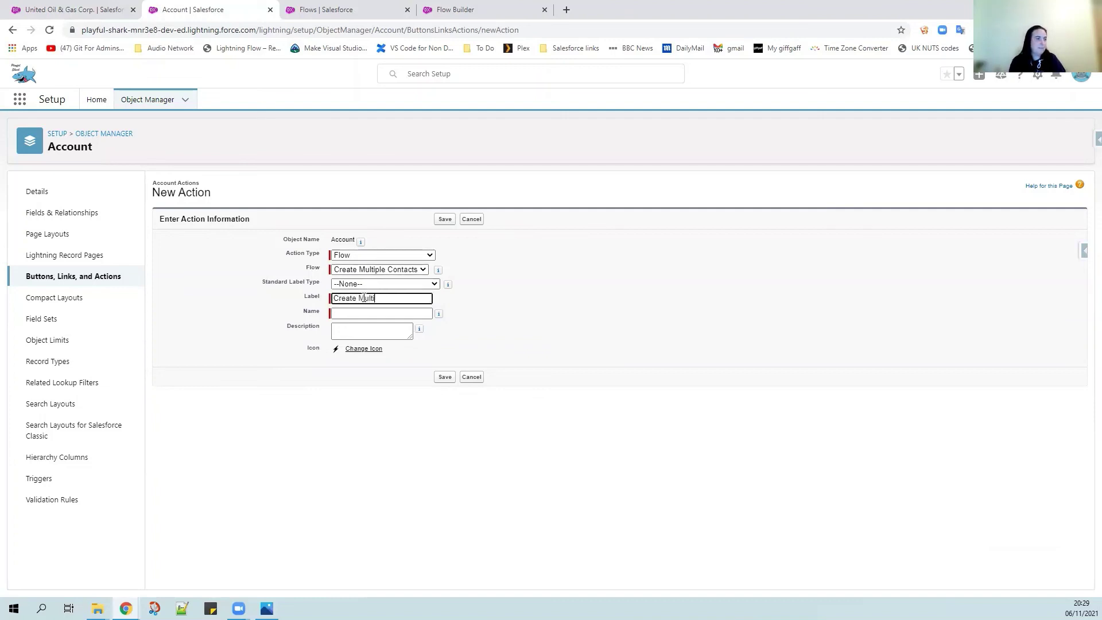
{"action": "type", "text": "Create Multiple Contacts"}
{"action": "left_click", "coordinate": [378, 330]}
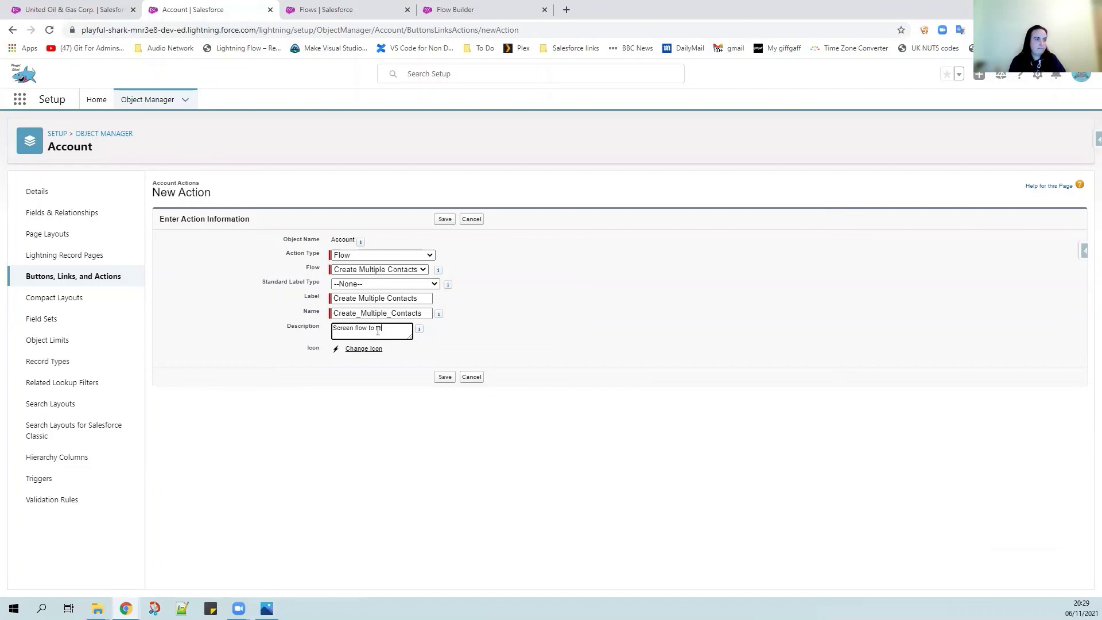
{"action": "type", "text": "Screen flow to create multiple contacts"}
{"action": "left_click", "coordinate": [445, 377]}
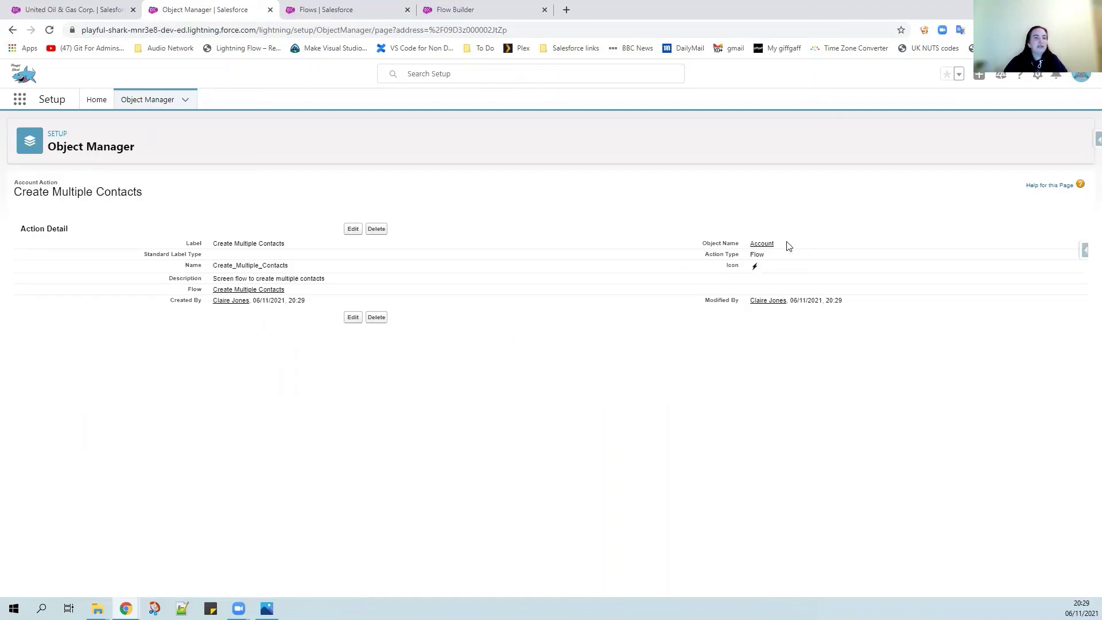
Return to the Account object's setup and open the page layout named Account Layout for editing.
{"action": "left_click", "coordinate": [760, 245]}
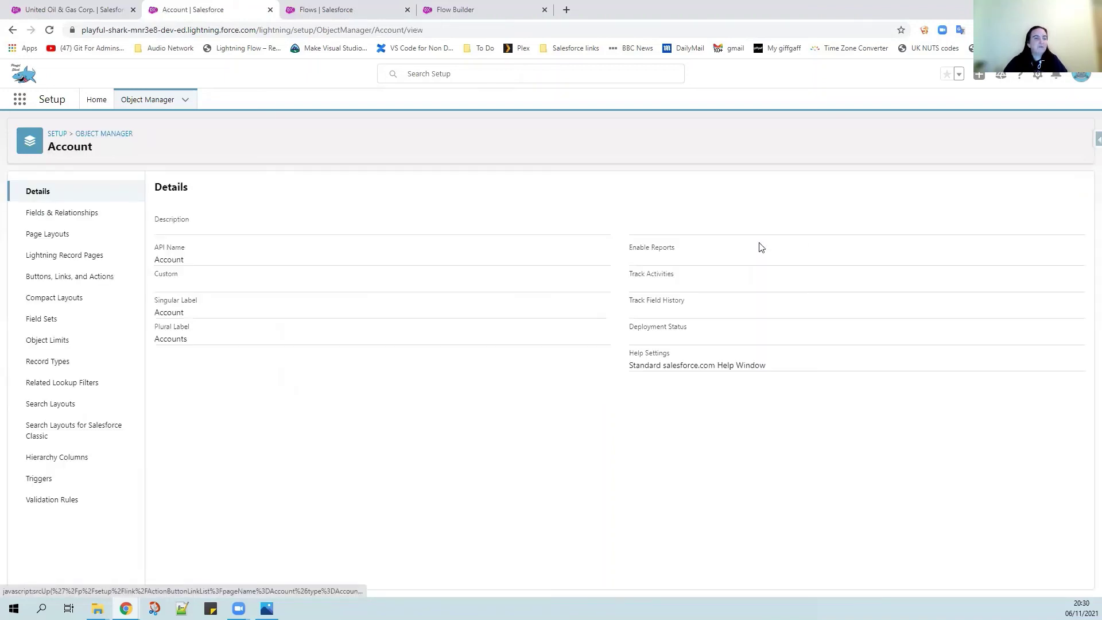
{"action": "left_click", "coordinate": [46, 235]}
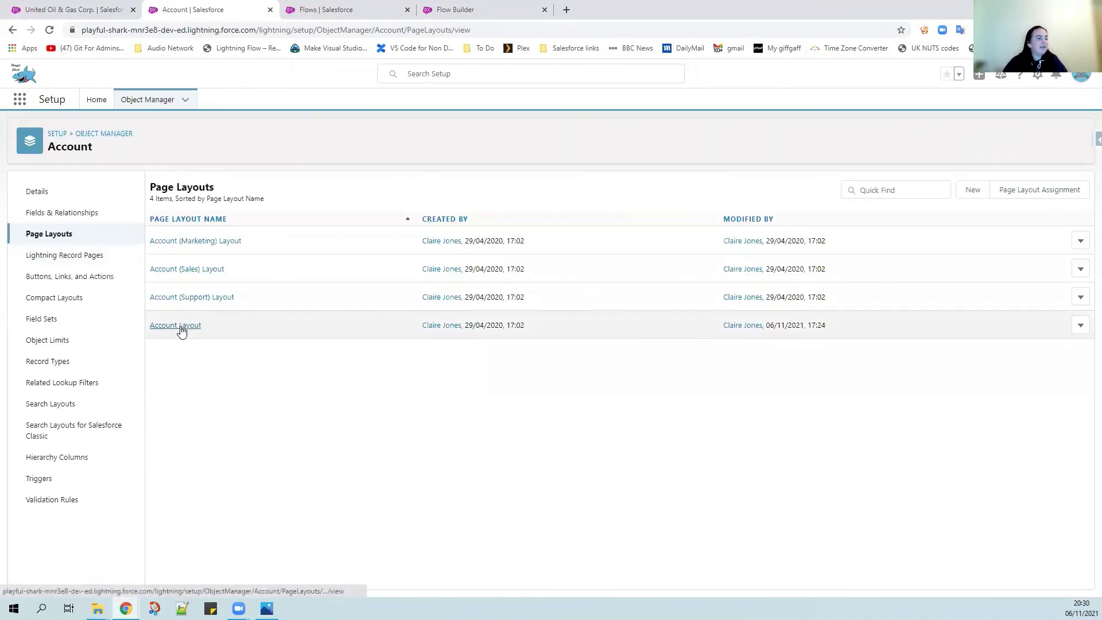
{"action": "left_click", "coordinate": [181, 326]}
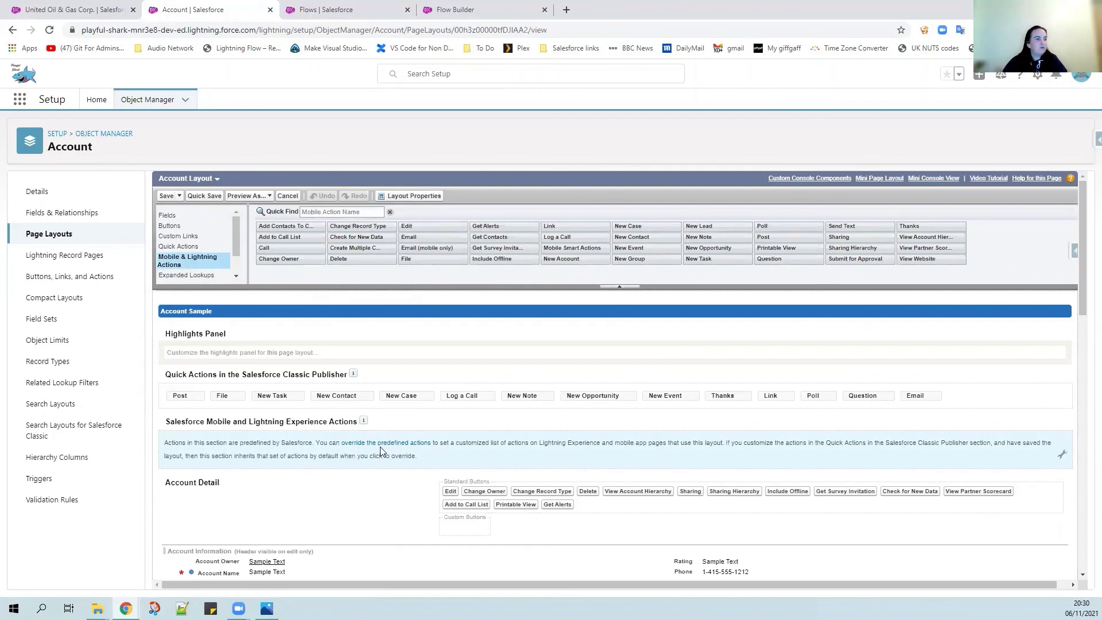
Override the predefined Salesforce Mobile and Lightning Experience actions, place Create Multiple Contacts first among them, and save the layout.
{"action": "left_click", "coordinate": [1062, 457]}
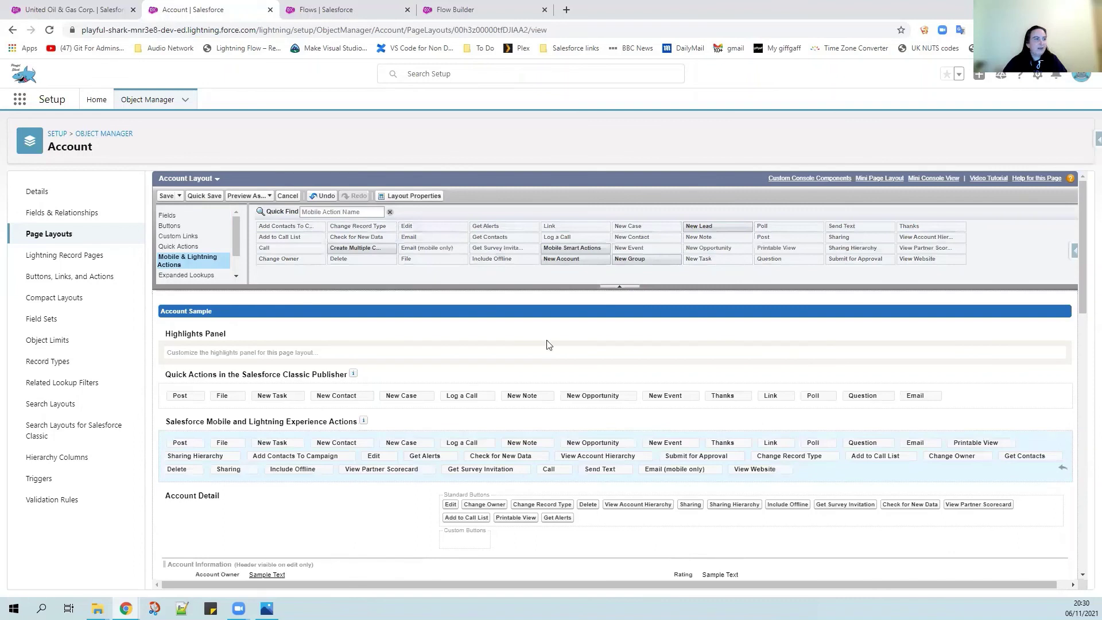
{"action": "left_click_drag", "start_coordinate": [373, 248], "coordinate": [179, 447]}
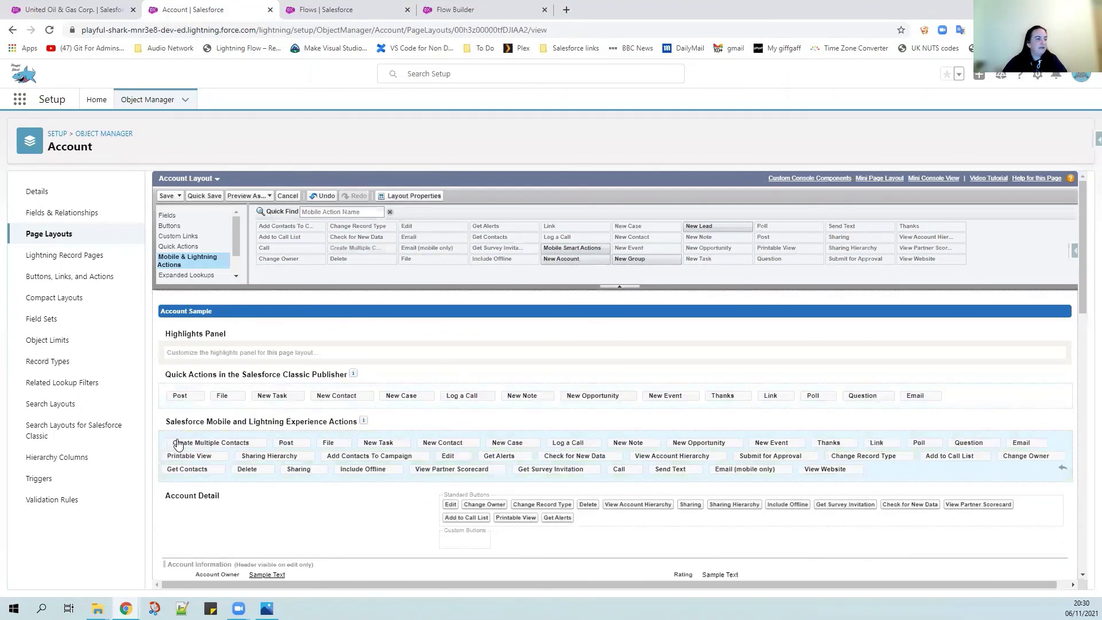
{"action": "left_click", "coordinate": [168, 198]}
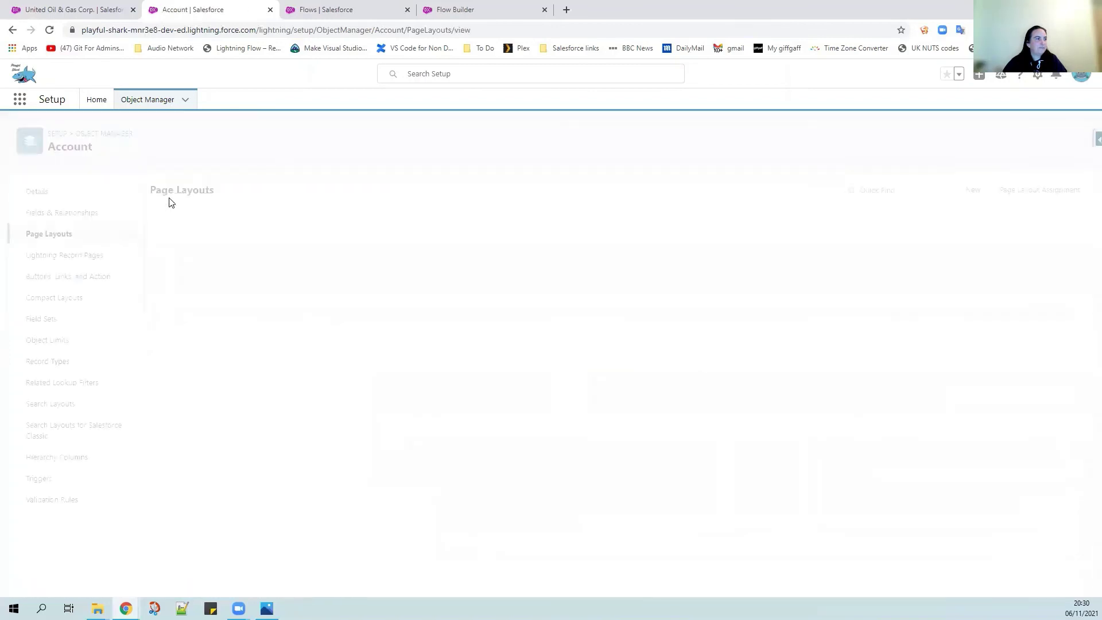
Reload the United Oil & Gas Corp. account record and launch its Create Multiple Contacts action.
{"action": "left_click", "coordinate": [92, 11]}
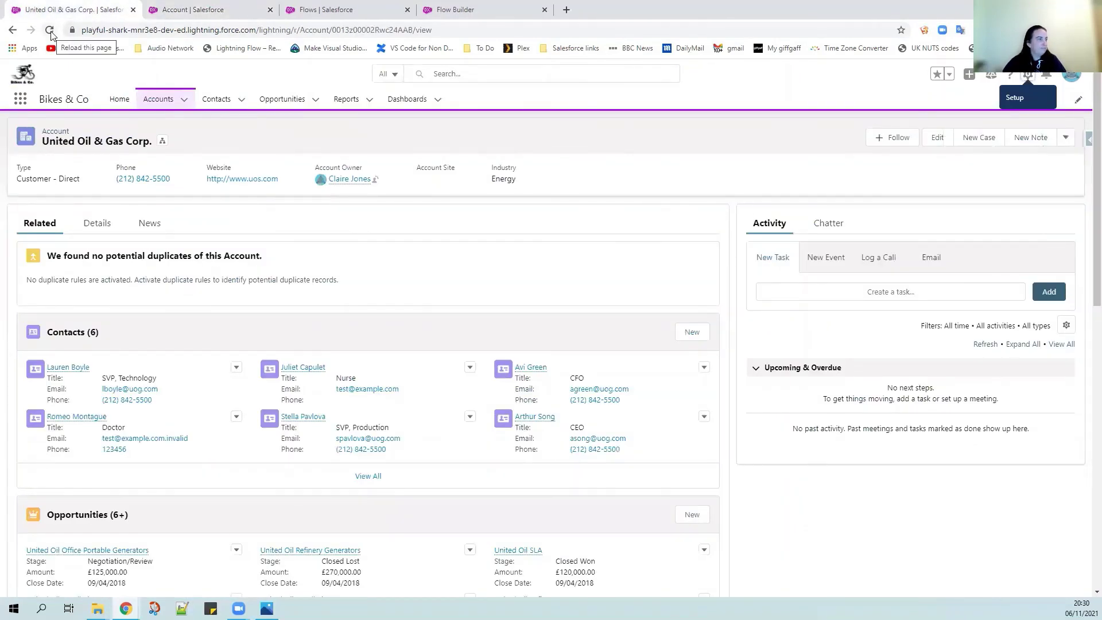
{"action": "left_click", "coordinate": [50, 31]}
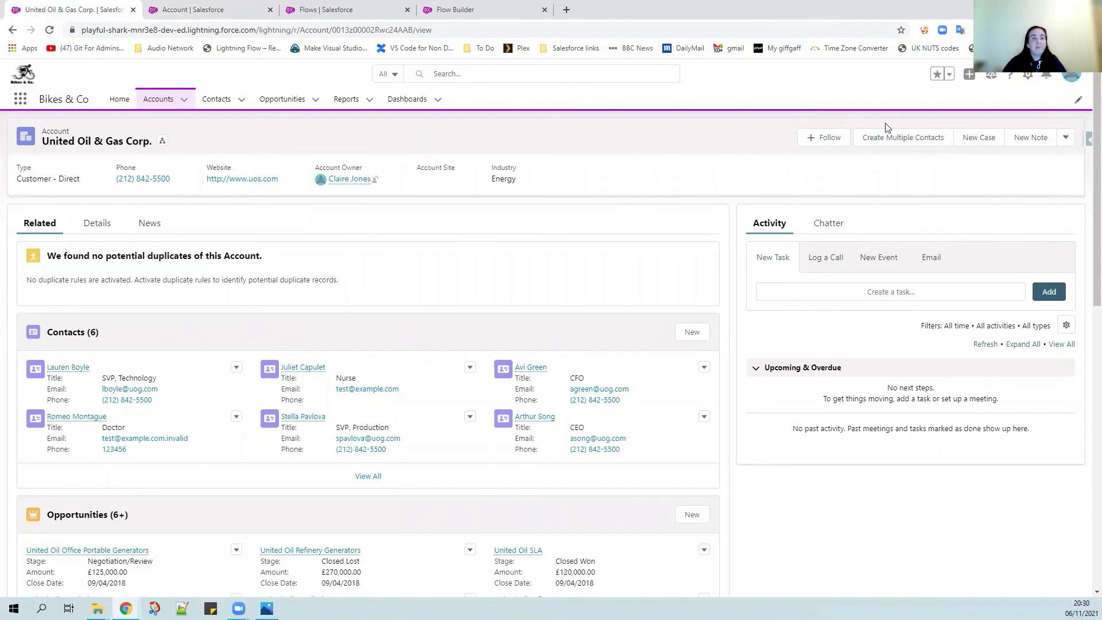
{"action": "left_click", "coordinate": [912, 143]}
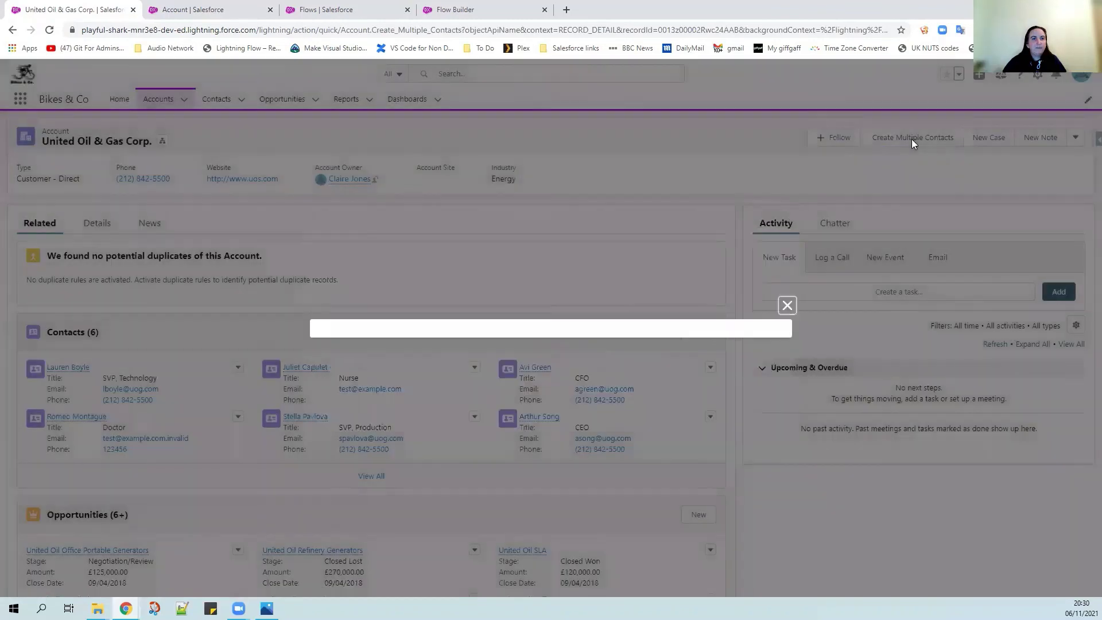